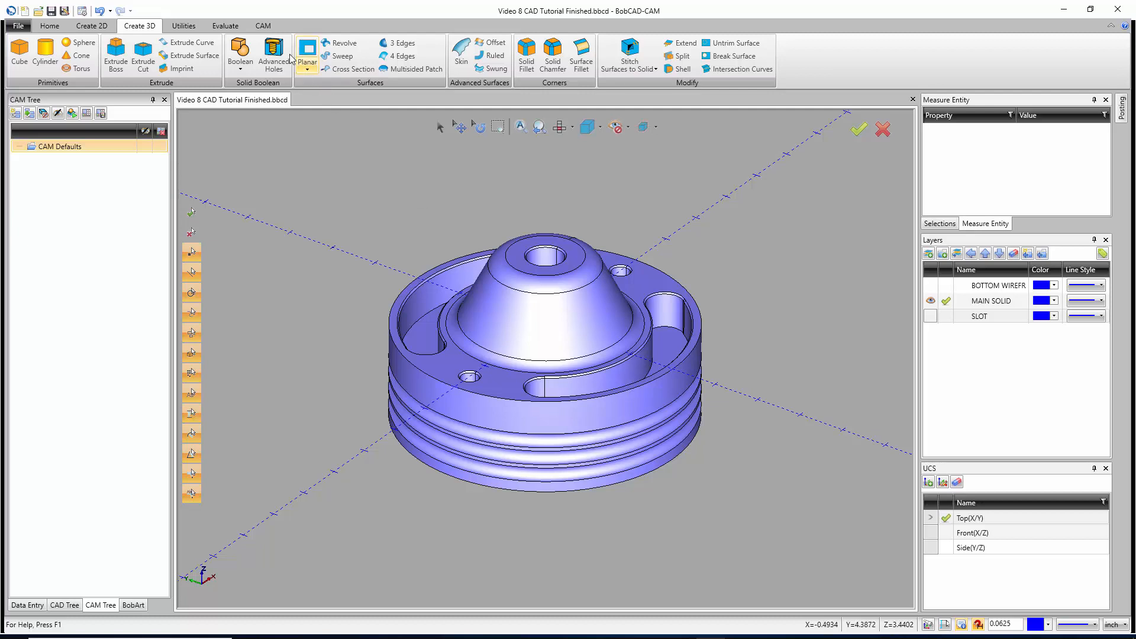
Step: Create a milling job on the BC_3x_Mill machine, start its stock wizard and assign the whole solid as the workpiece
click(263, 26)
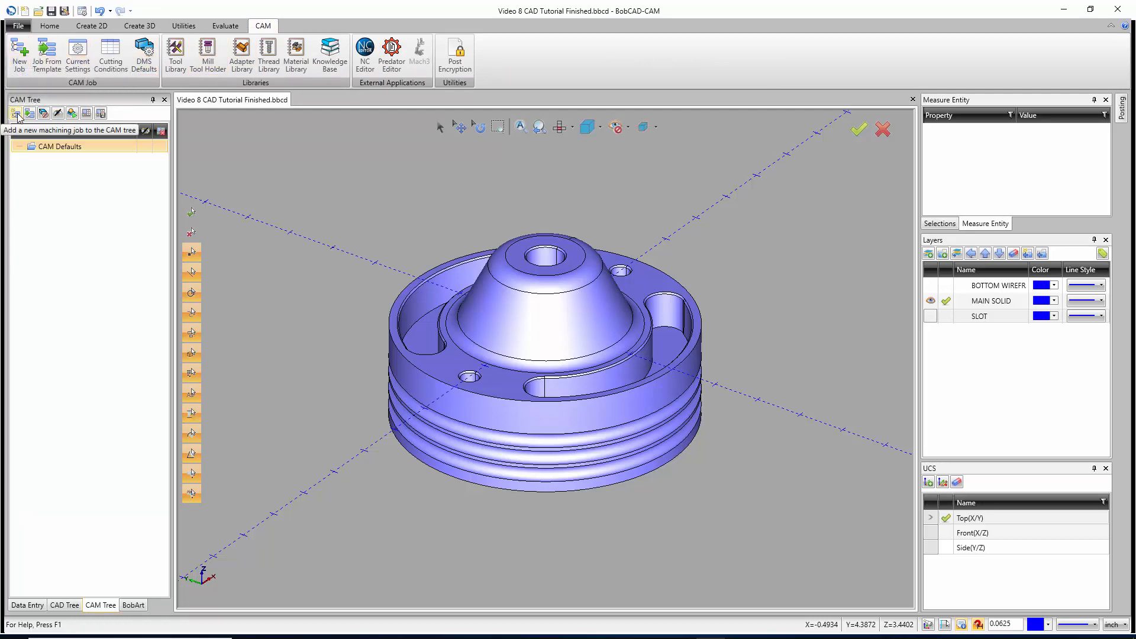
right_click(53, 148)
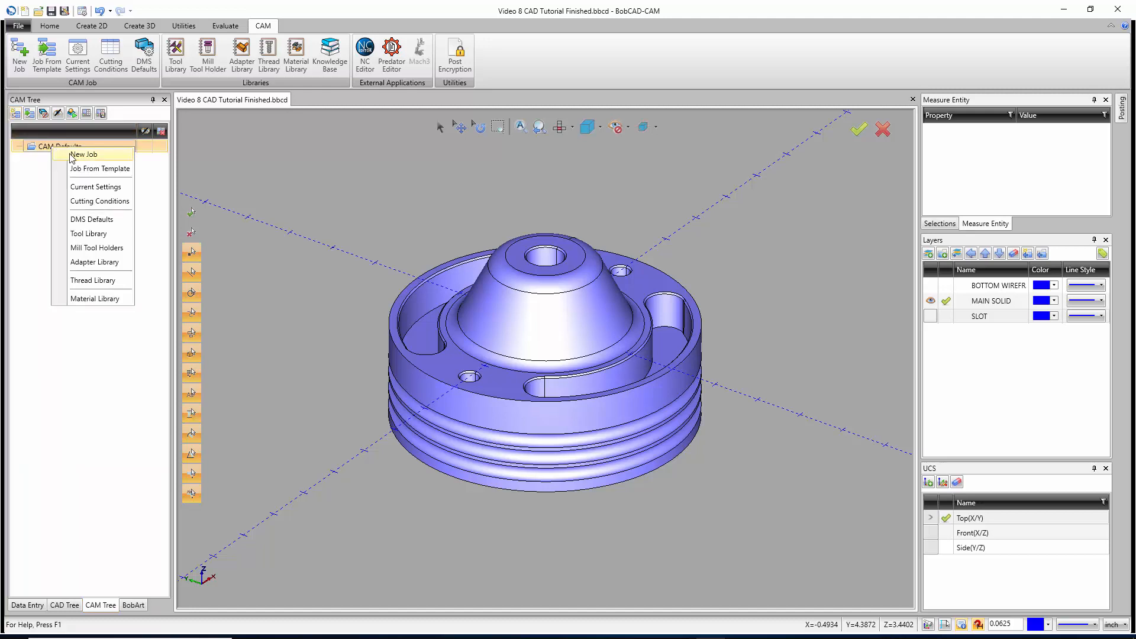
click(72, 155)
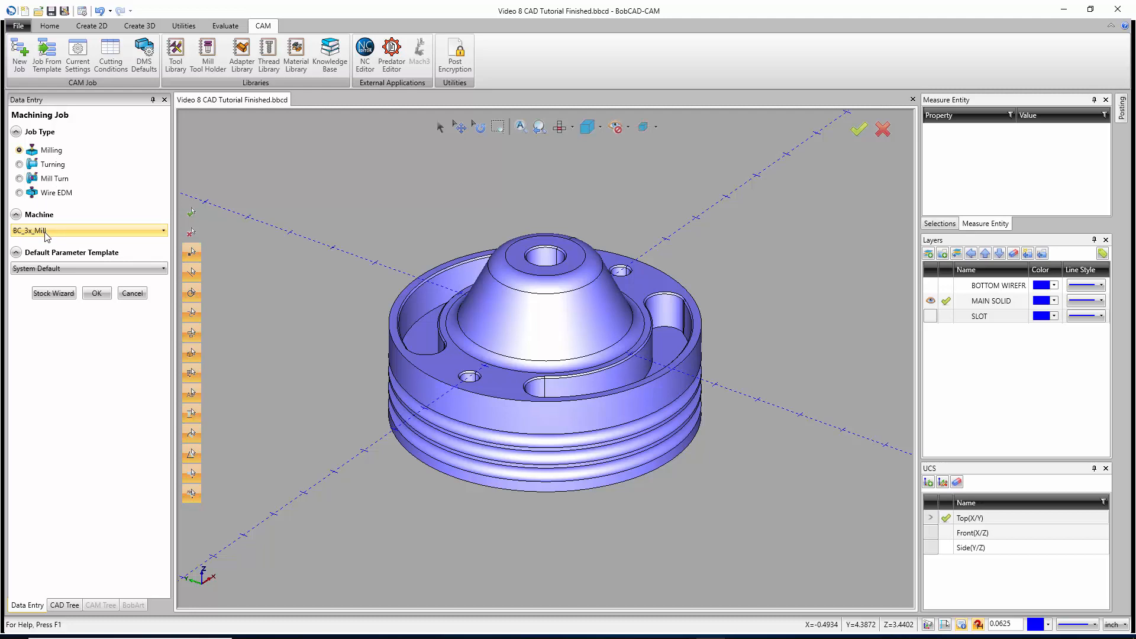
click(54, 294)
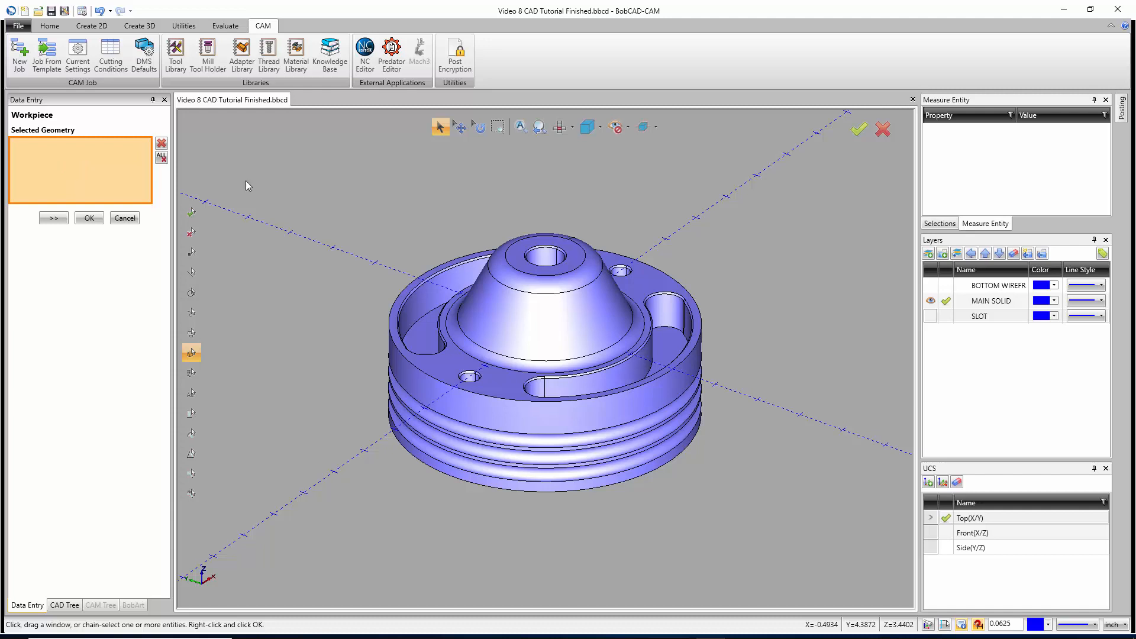
click(470, 343)
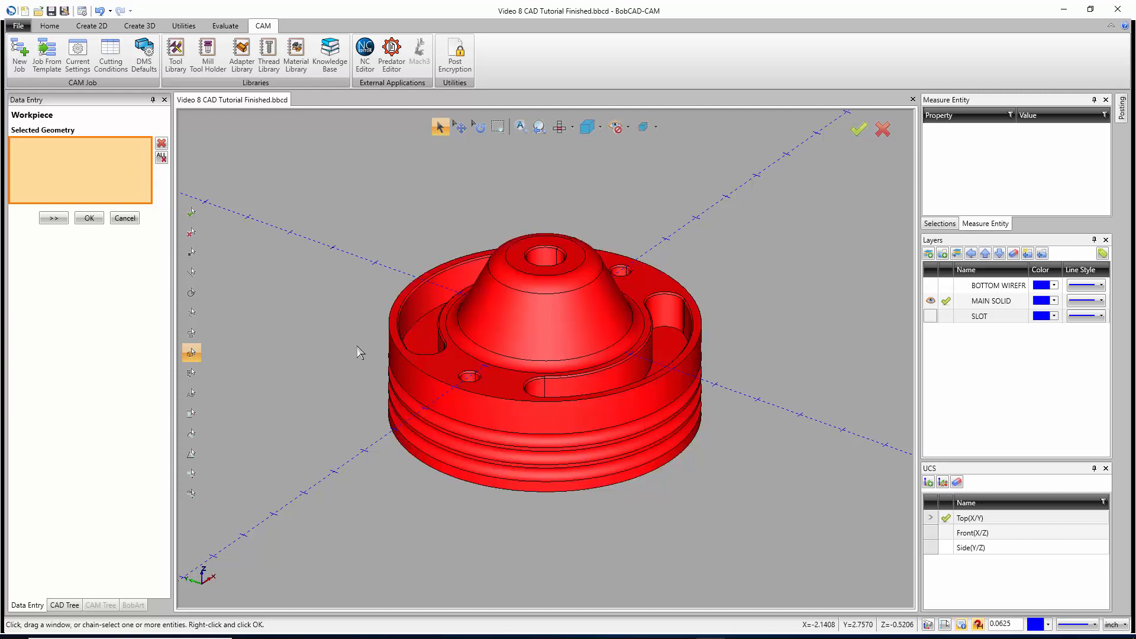
click(87, 218)
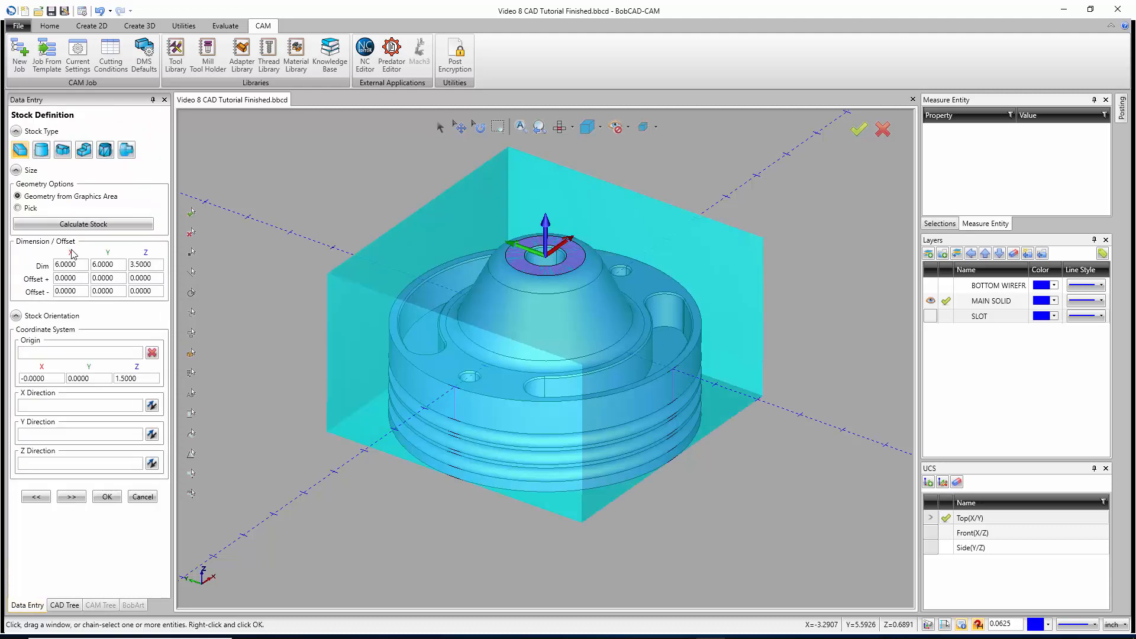
Step: Define the stock as a cylinder using the Bounding Cylinder option and calculate its size from the graphics area geometry
click(41, 151)
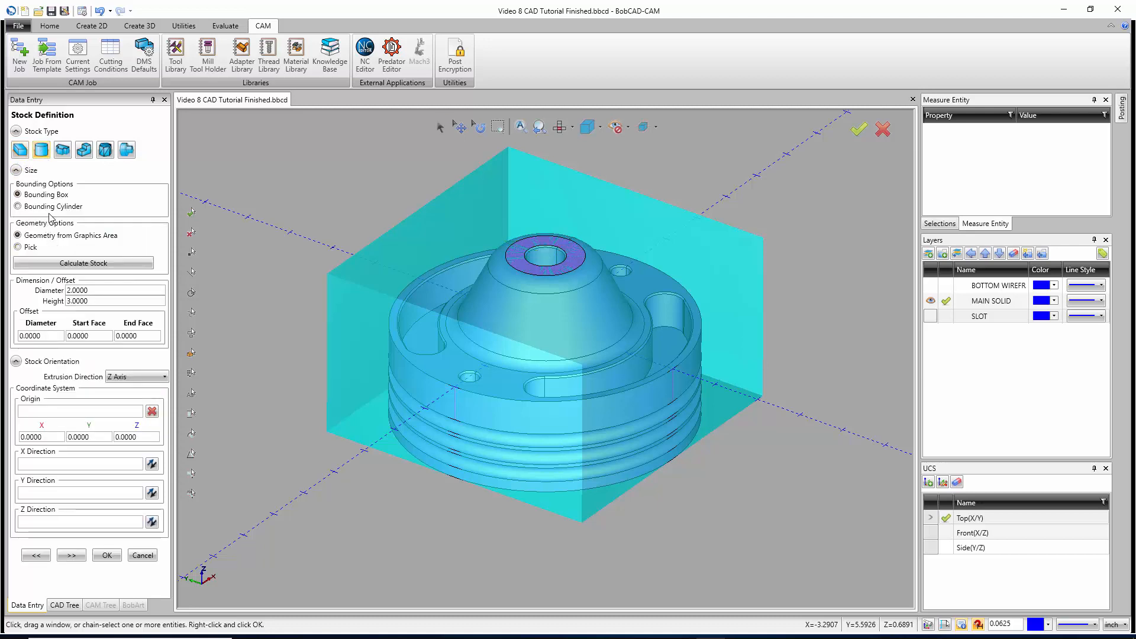
click(50, 206)
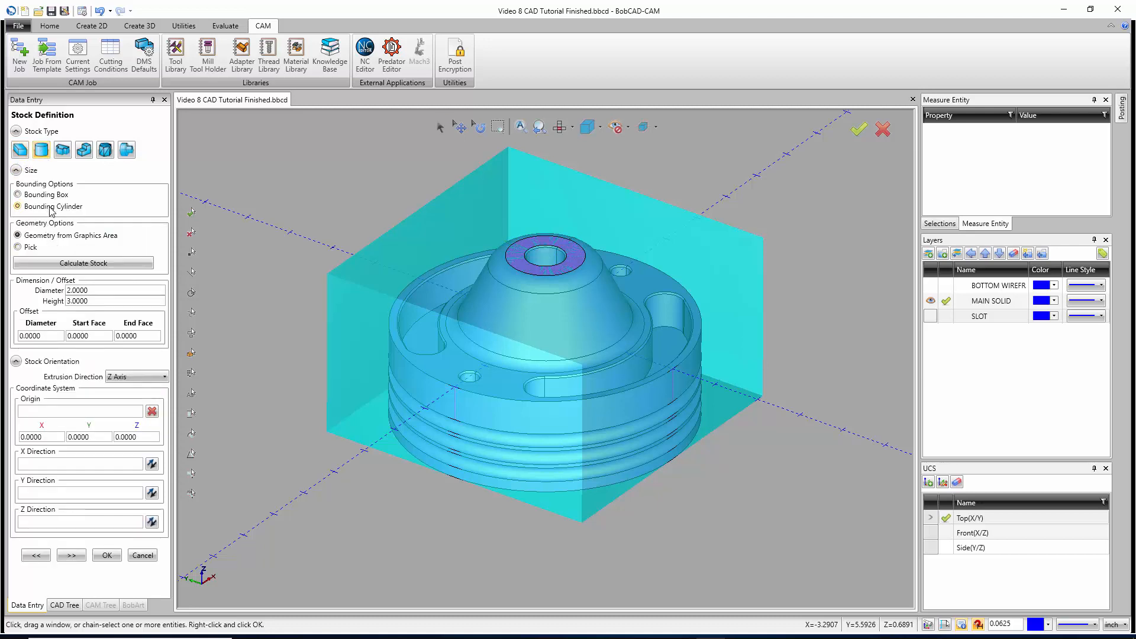
click(73, 266)
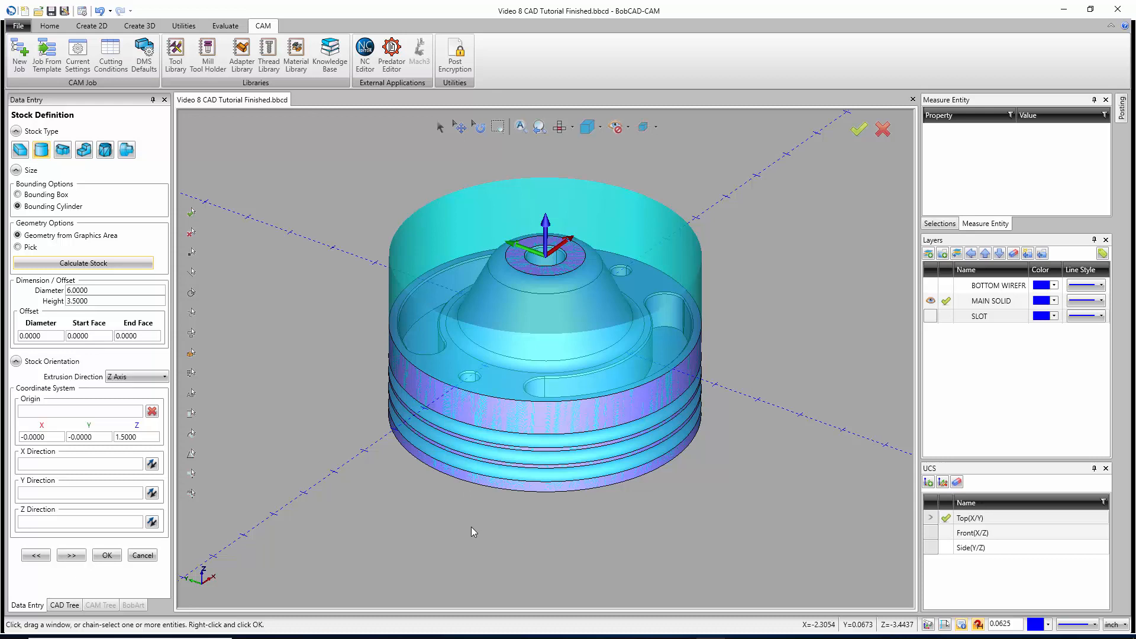
Step: Offset the cylindrical stock by 0.5 at the end face and 0.1 at the start face
click(137, 336)
key(BackSpace)
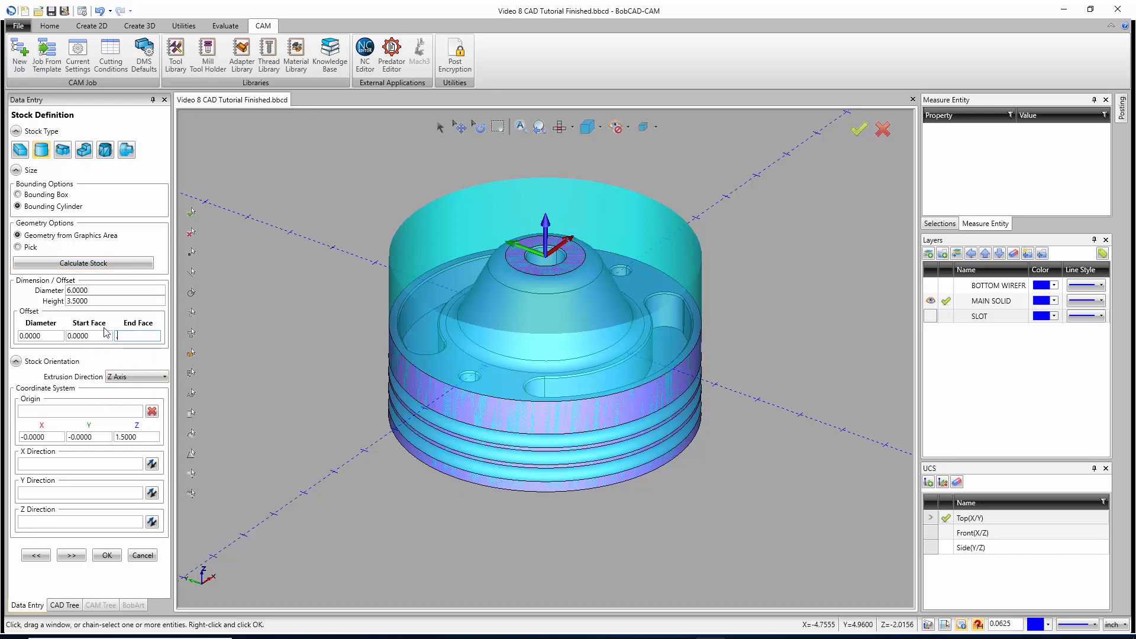
text(.5)
click(106, 335)
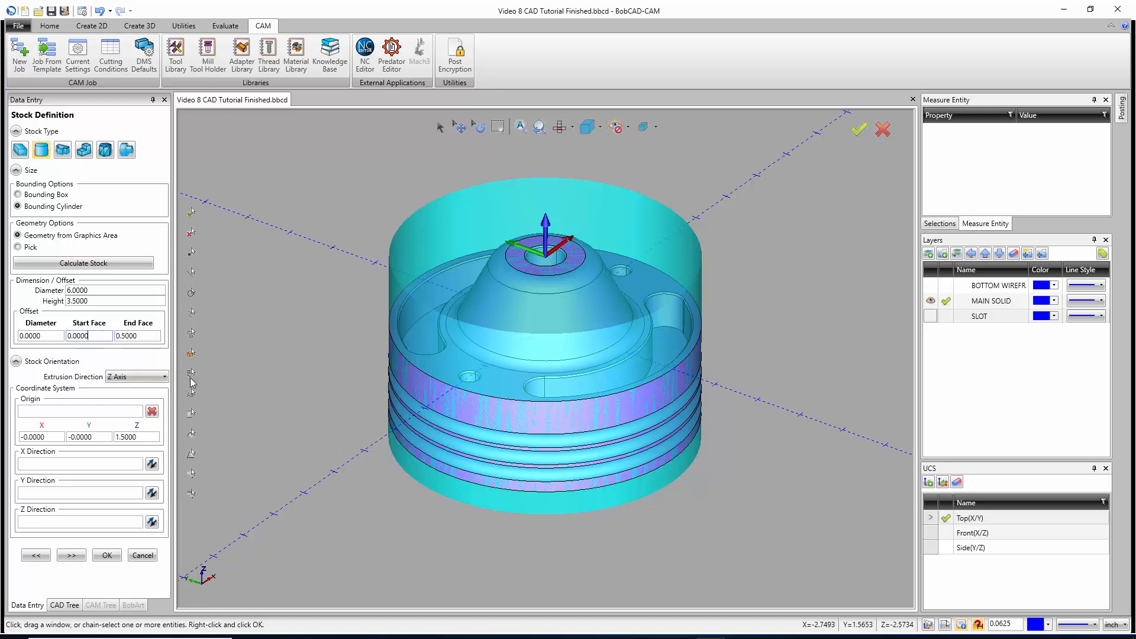
drag(93, 334, 58, 332)
text(.1)
click(54, 335)
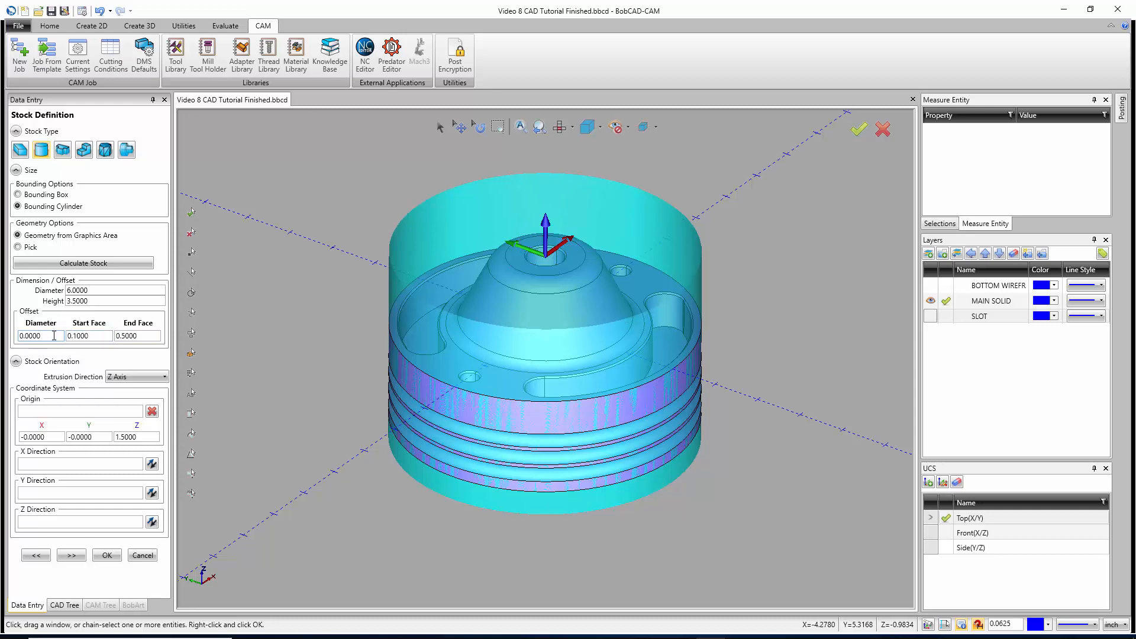
click(93, 290)
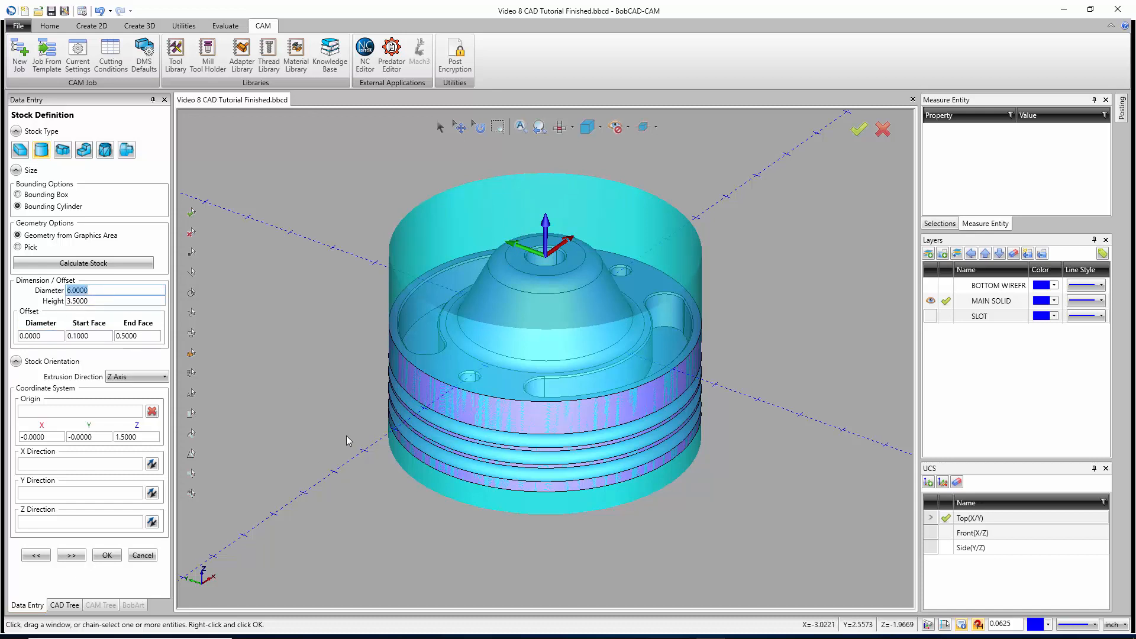
Step: Continue to the machine setup and place its origin at the centre point of the stock's top face
click(72, 556)
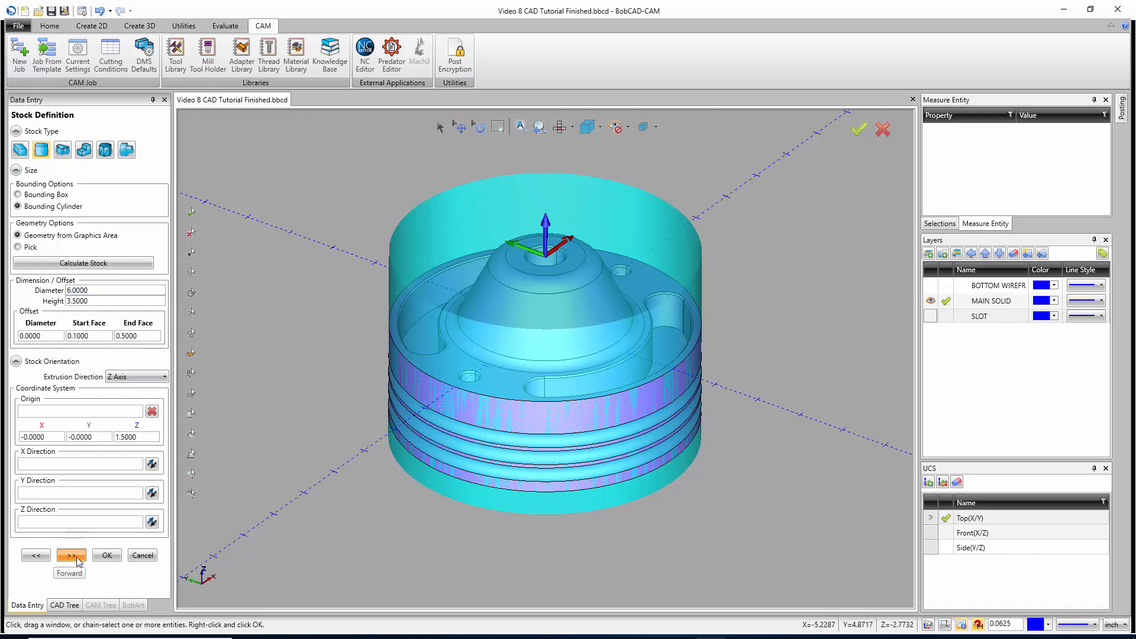
click(79, 284)
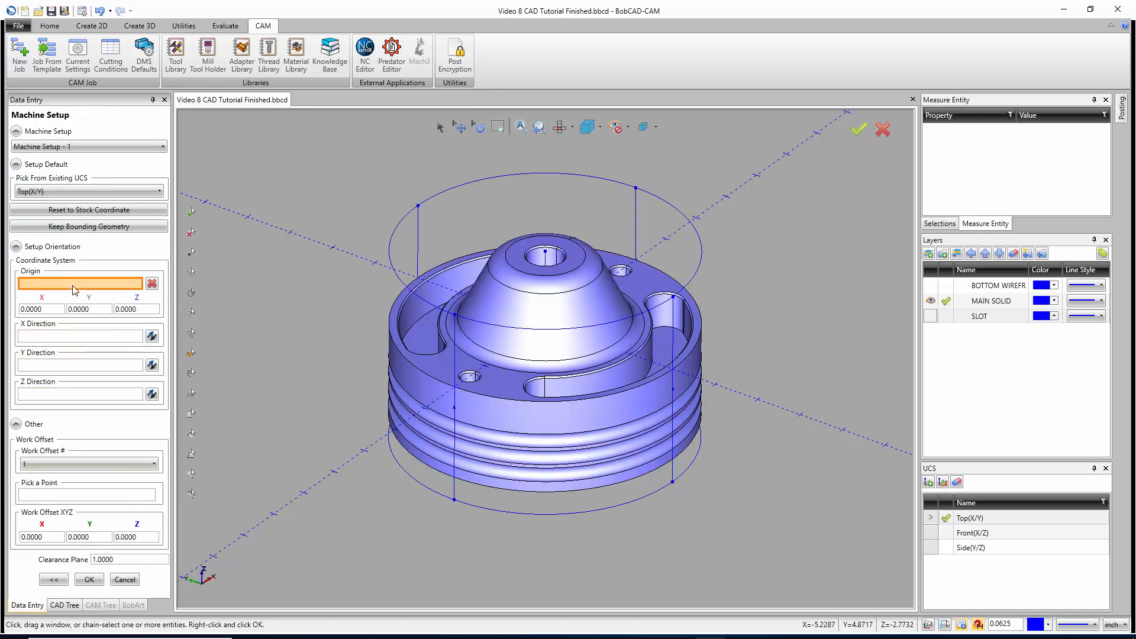
click(546, 255)
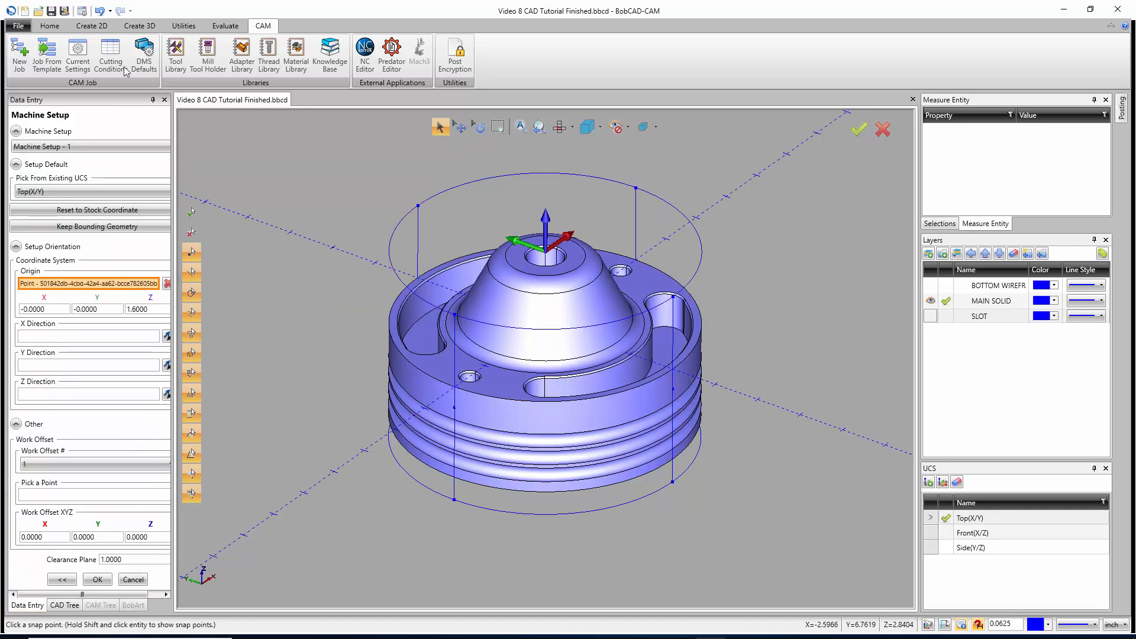
Step: Review the CAM options in the system settings
click(82, 12)
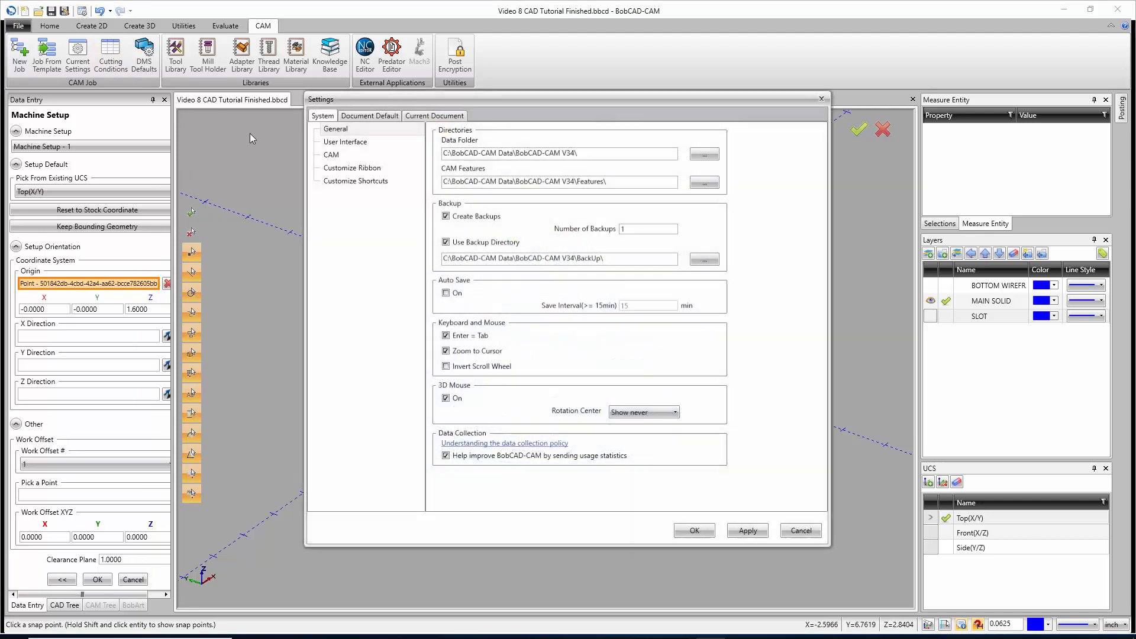
click(343, 155)
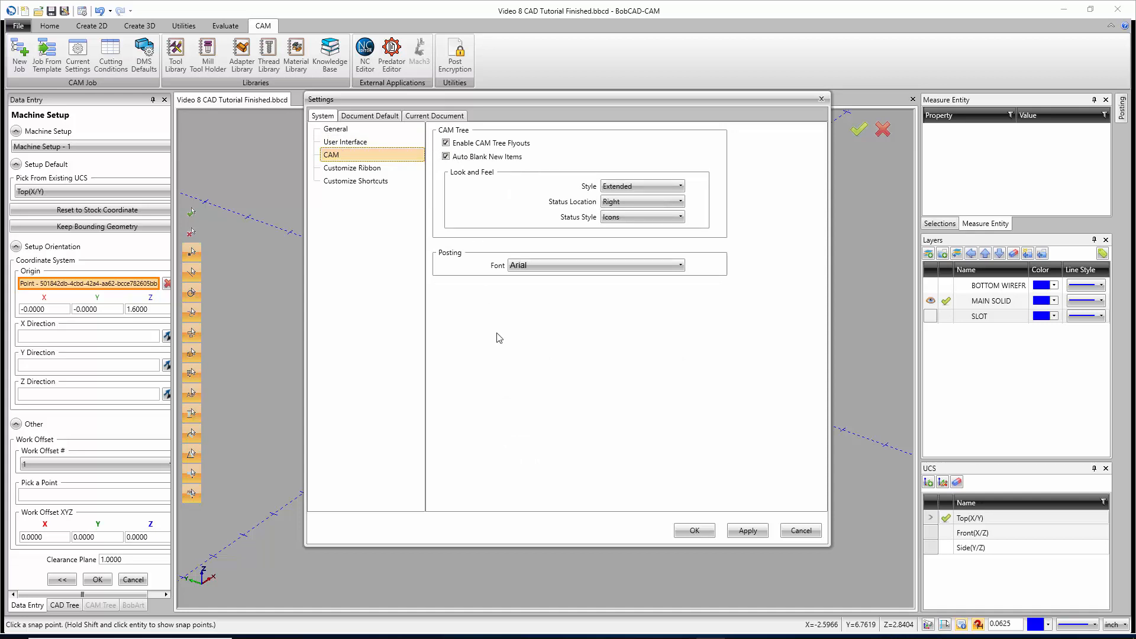
click(695, 530)
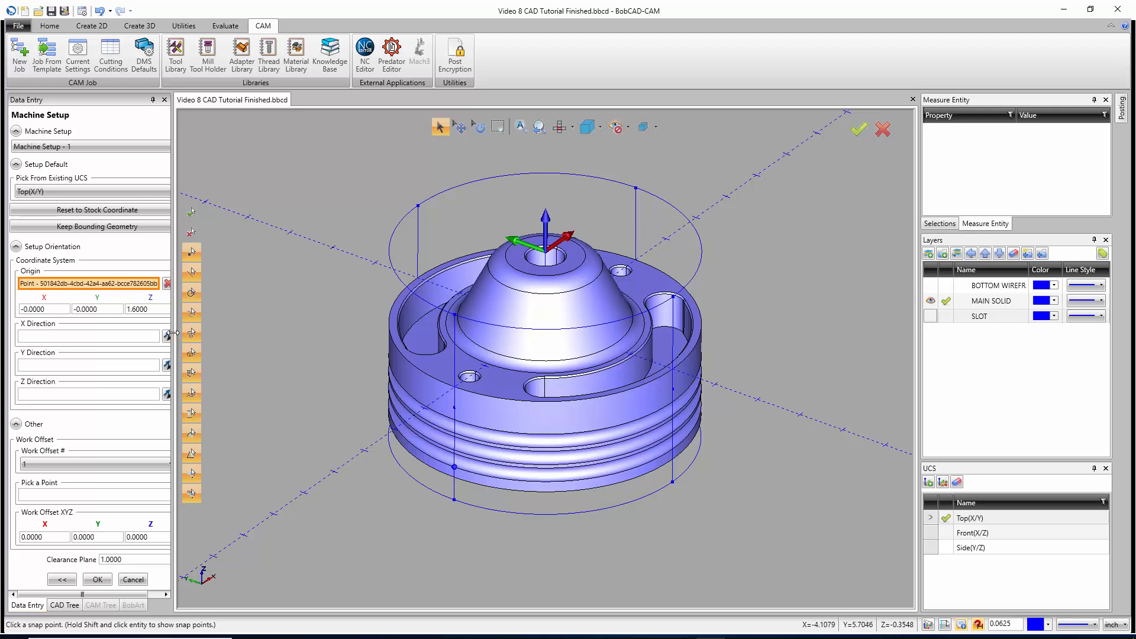
Step: Check the stock's height and end face offset, then set the machine setup's Z work offset to 4.5 and finish the job setup
drag(173, 332, 210, 329)
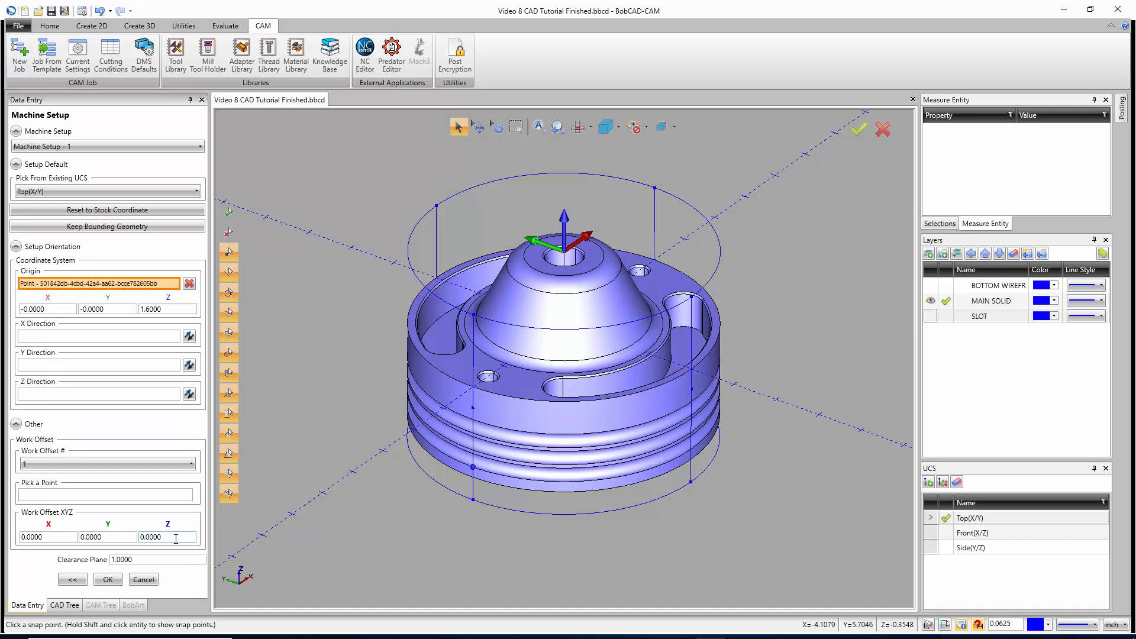
drag(176, 539, 132, 536)
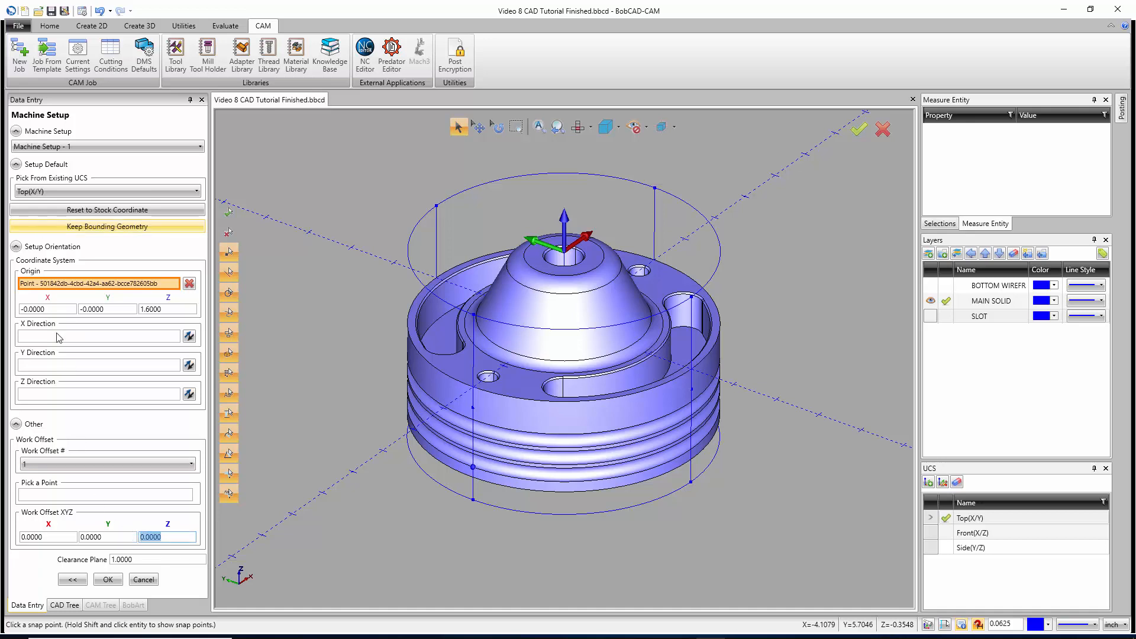
click(72, 579)
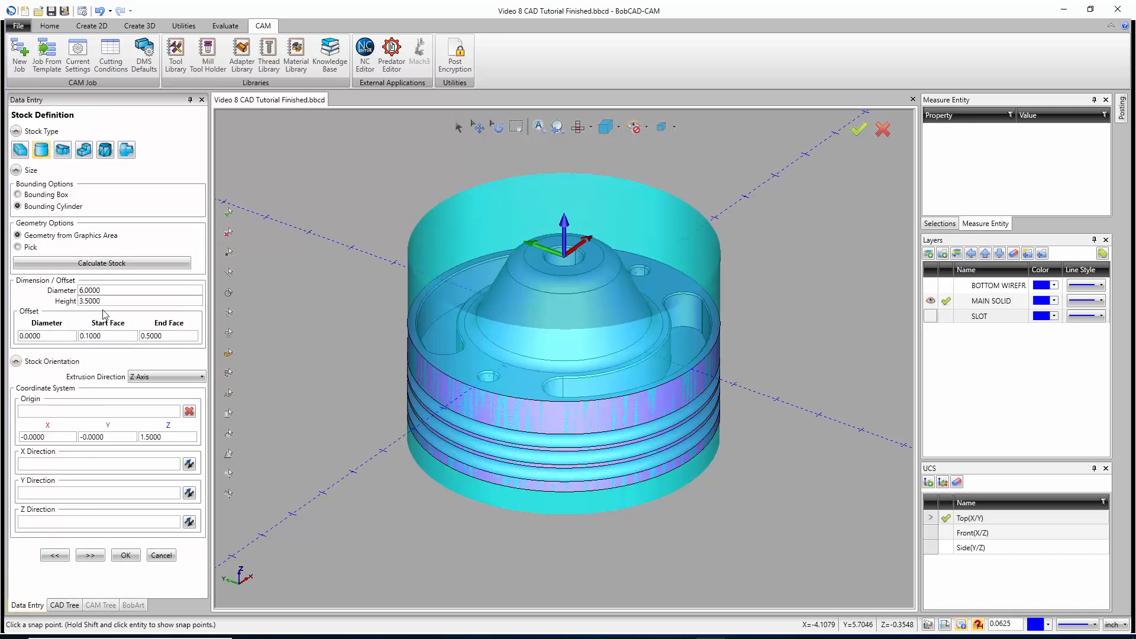
drag(101, 301, 66, 300)
drag(162, 336, 131, 336)
click(95, 559)
drag(185, 537, 127, 536)
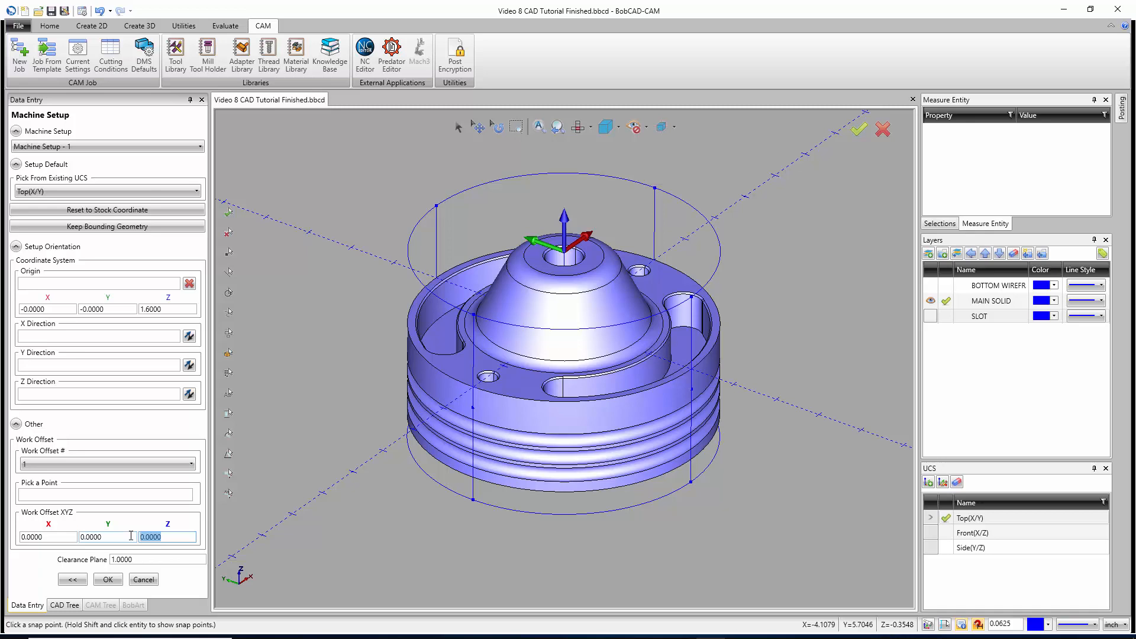
text(4.5)
click(135, 559)
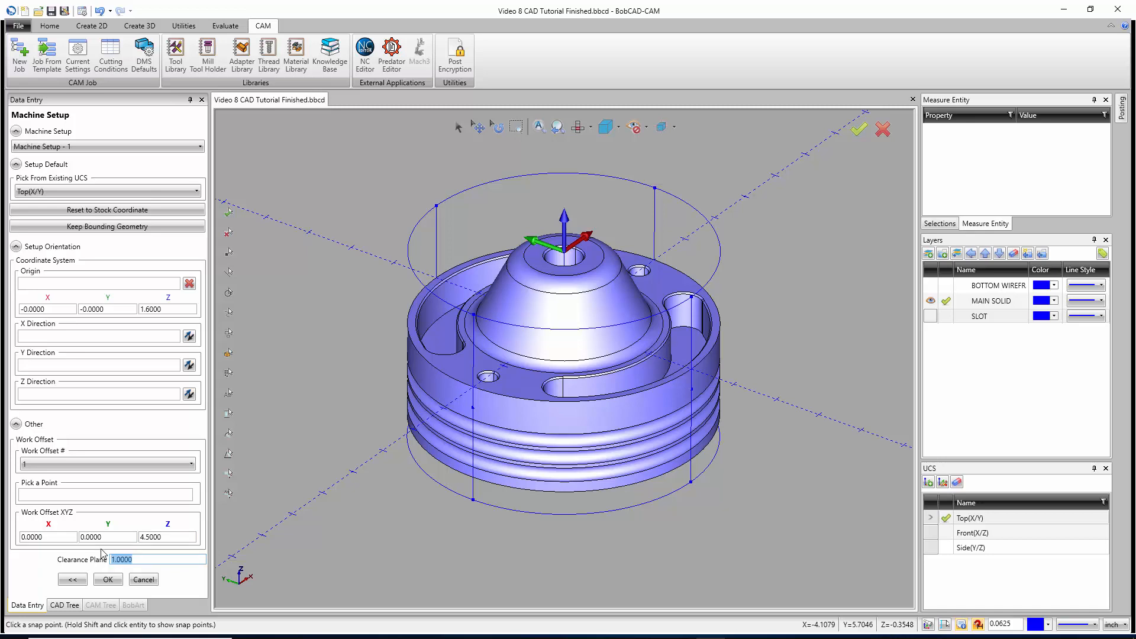
click(109, 579)
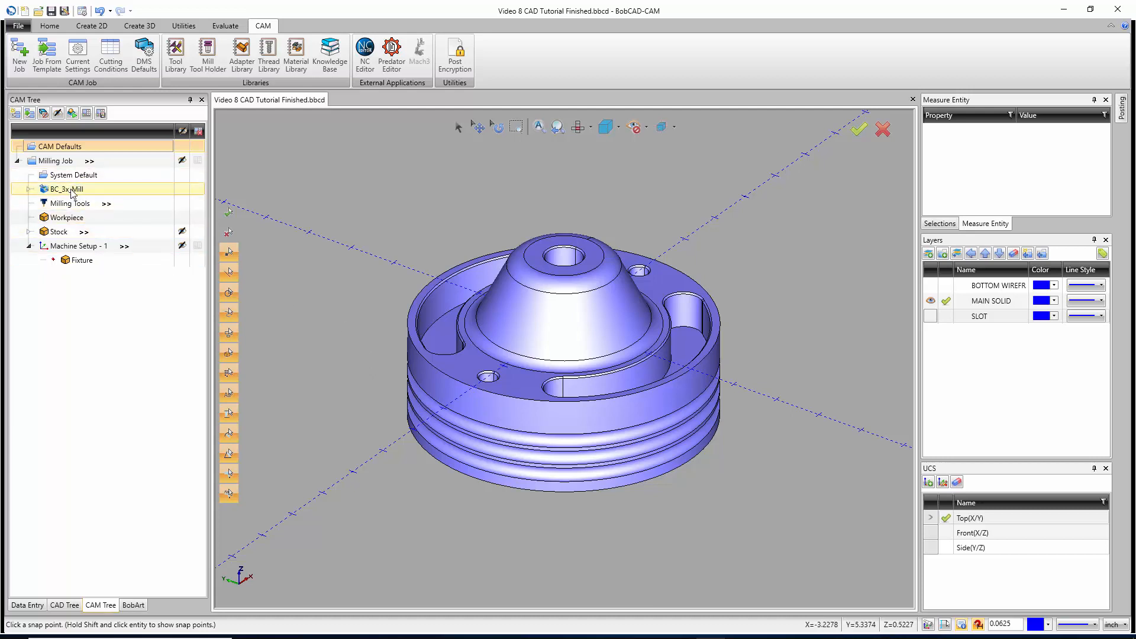
Step: Add the 1/2 - 90 DEGREE SPOT DRILL from the tool library to the center drills in the job's tool crib
click(70, 204)
right_click(72, 204)
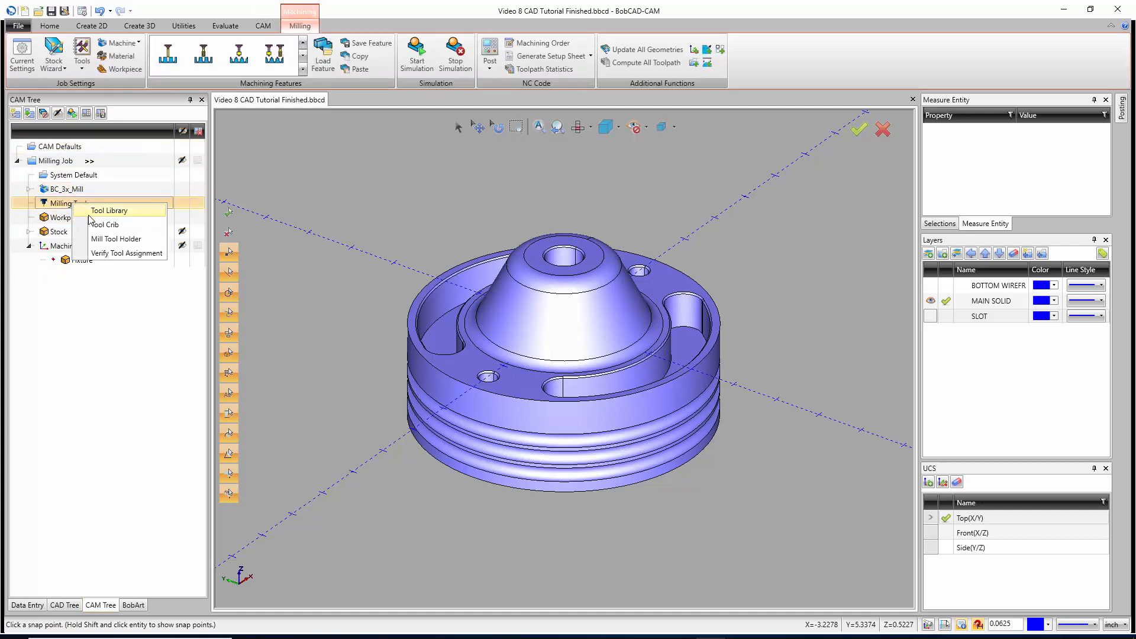
click(99, 224)
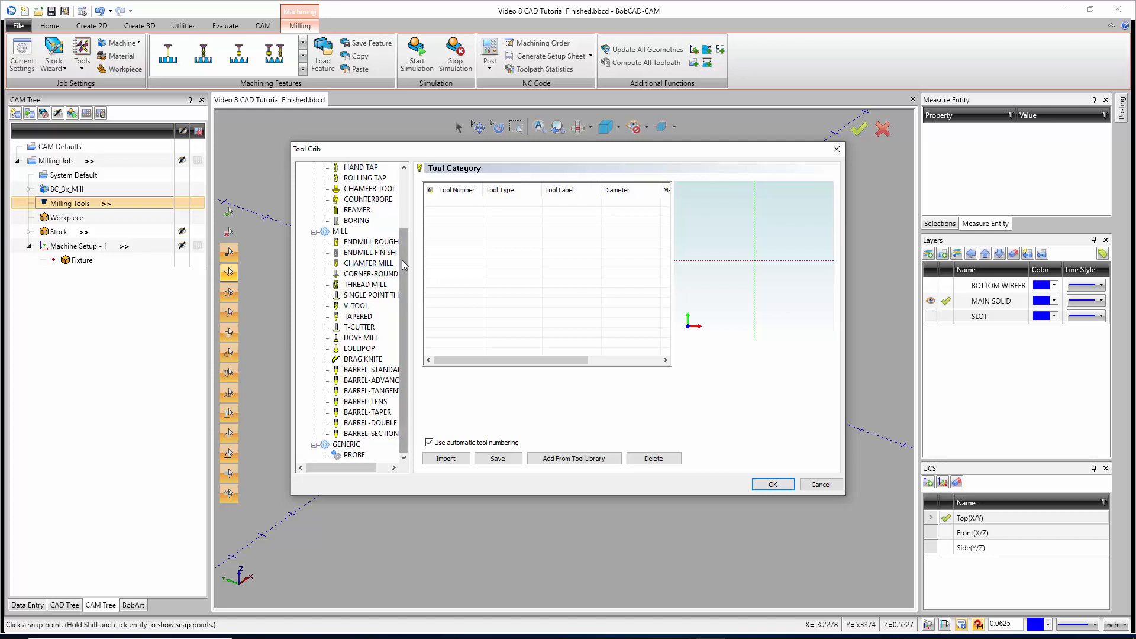
drag(402, 260, 414, 191)
click(367, 199)
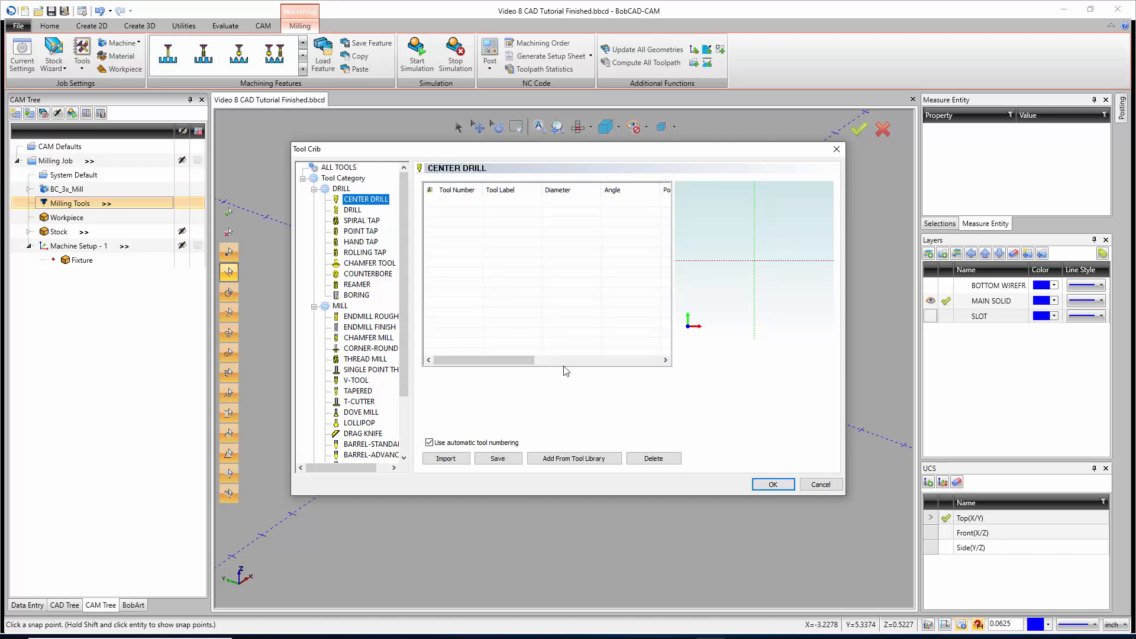
click(580, 458)
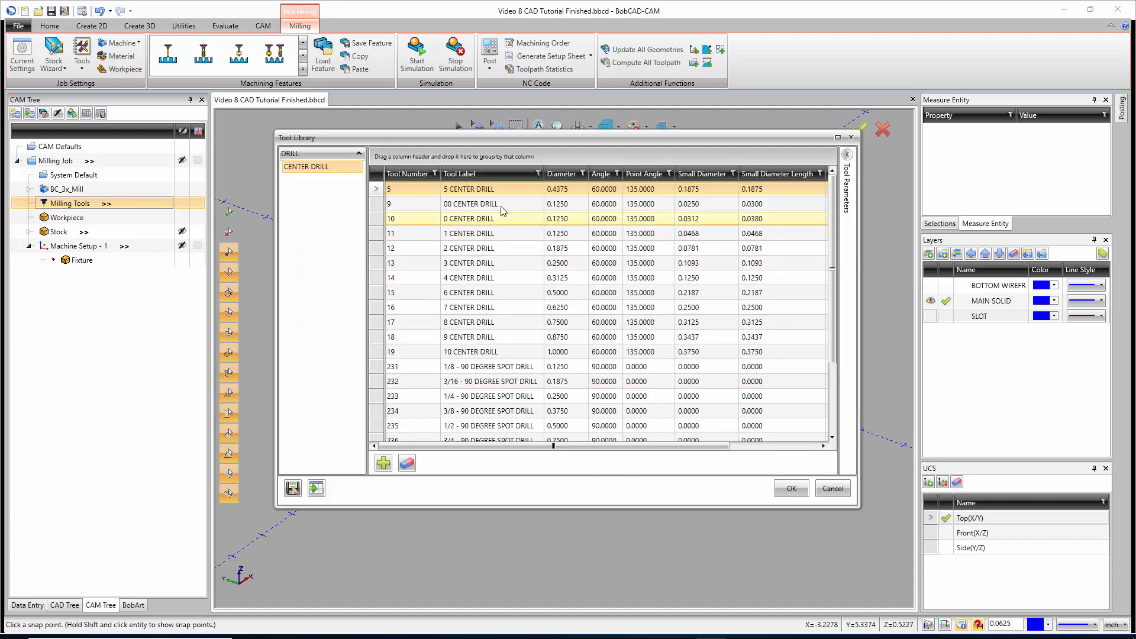
click(489, 426)
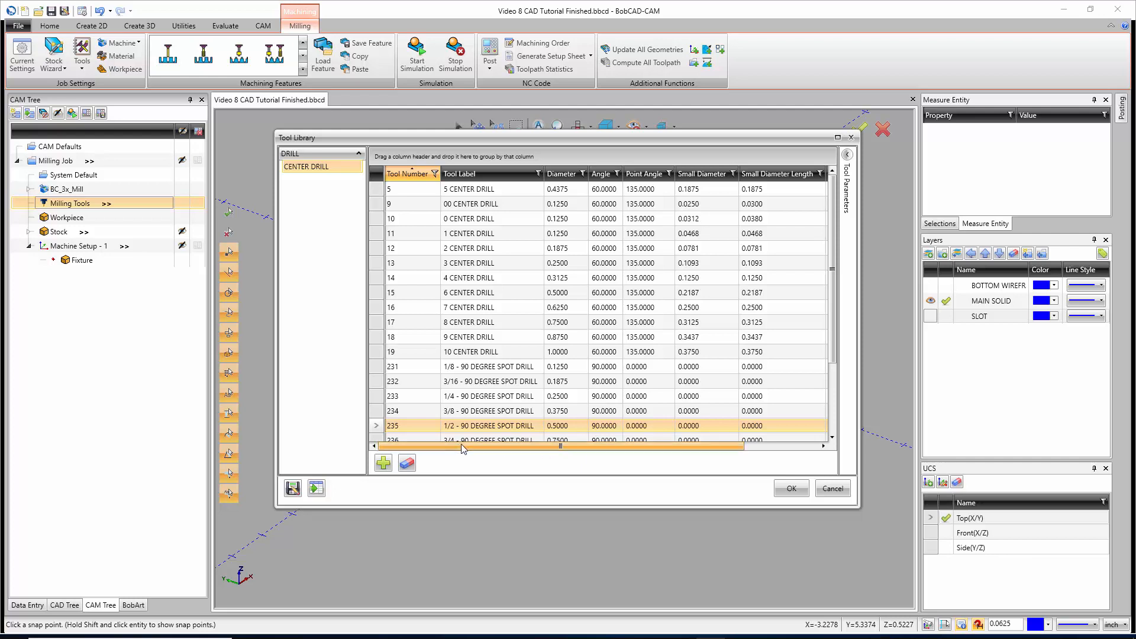
drag(460, 445, 602, 453)
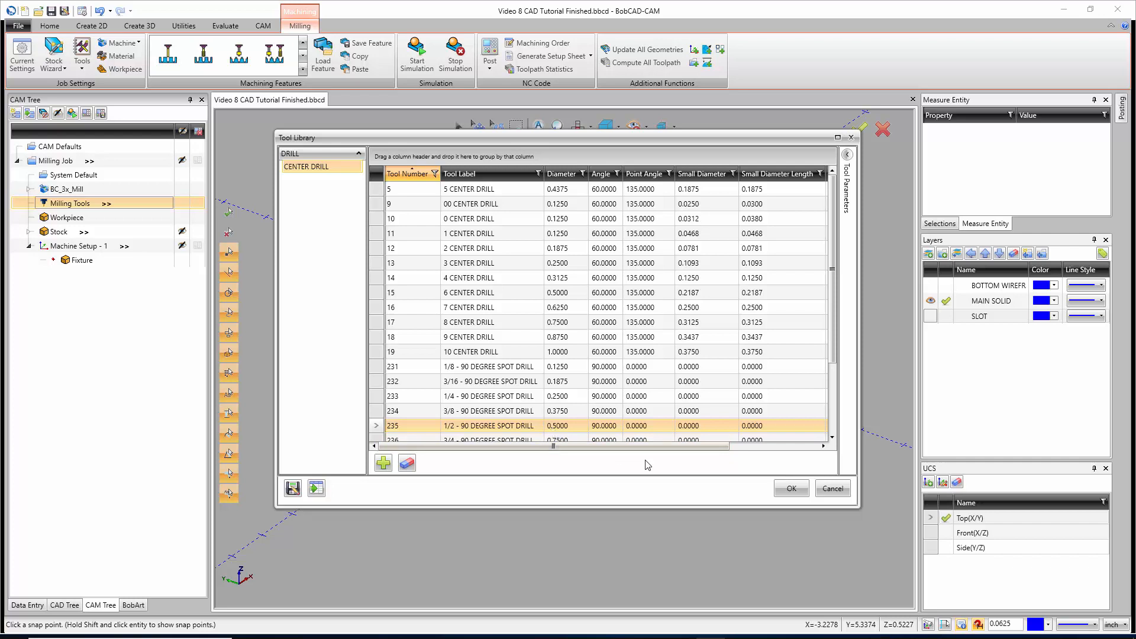
click(790, 486)
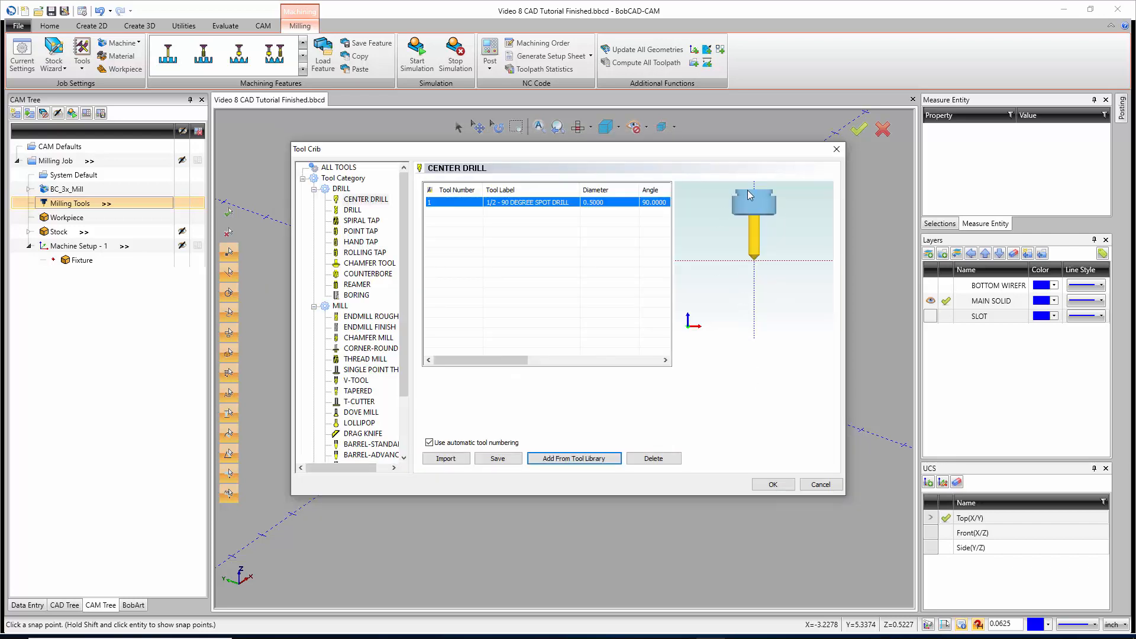
Step: Add the carbide 5/8 FLAT ENDMILL - LONG from the tool library to the rough endmills in the tool crib
click(359, 318)
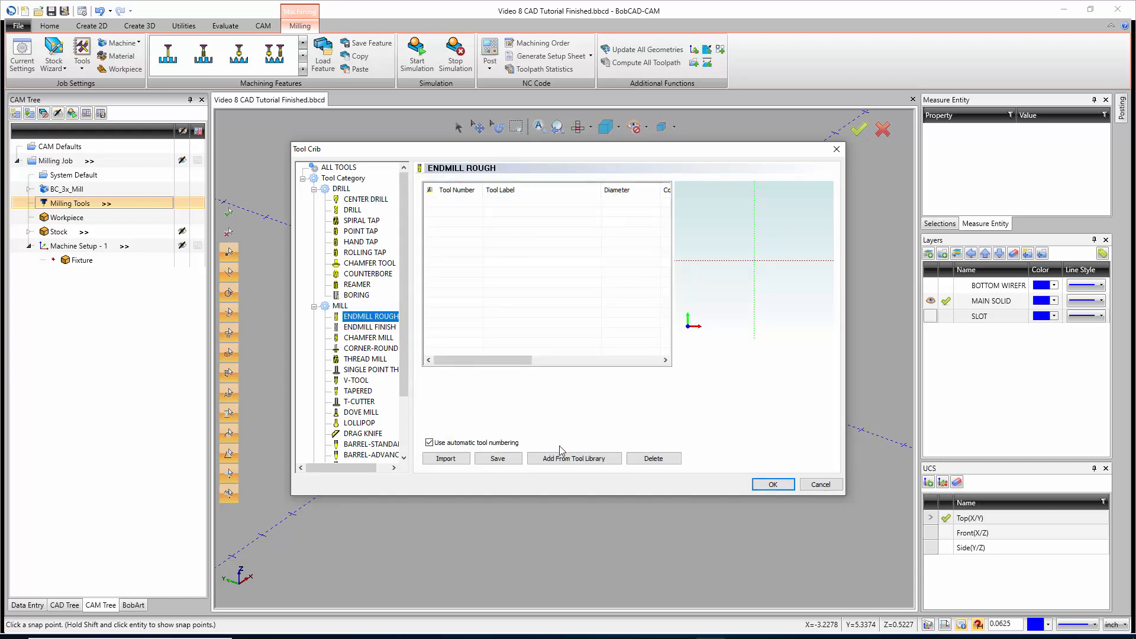
click(559, 452)
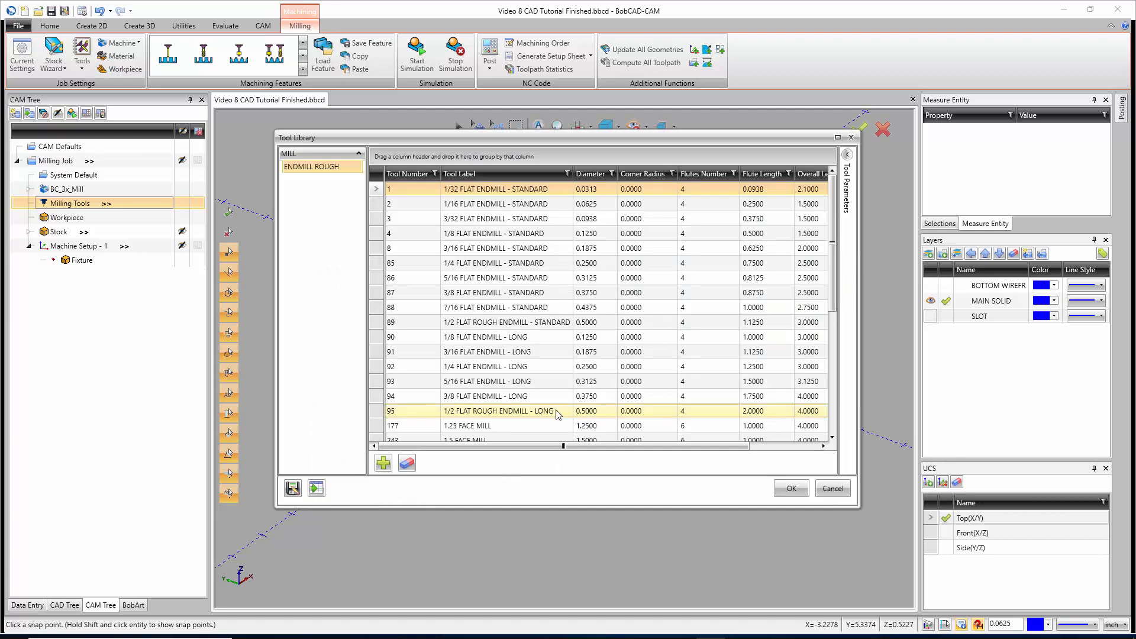
click(594, 174)
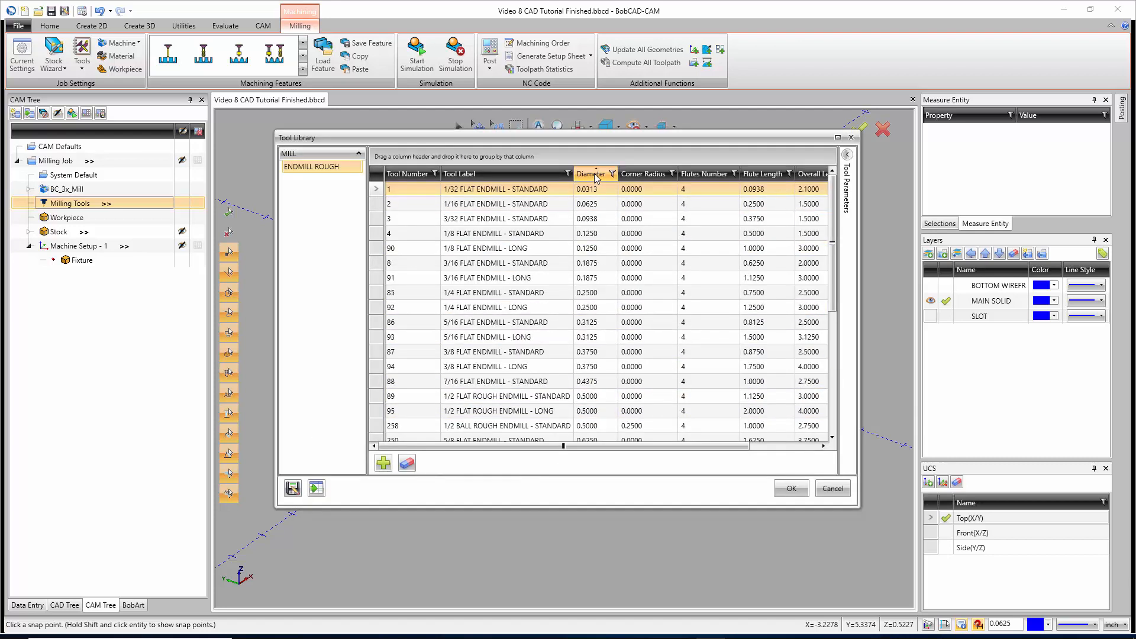
scroll(602, 250, down, 2)
scroll(602, 250, down, 2)
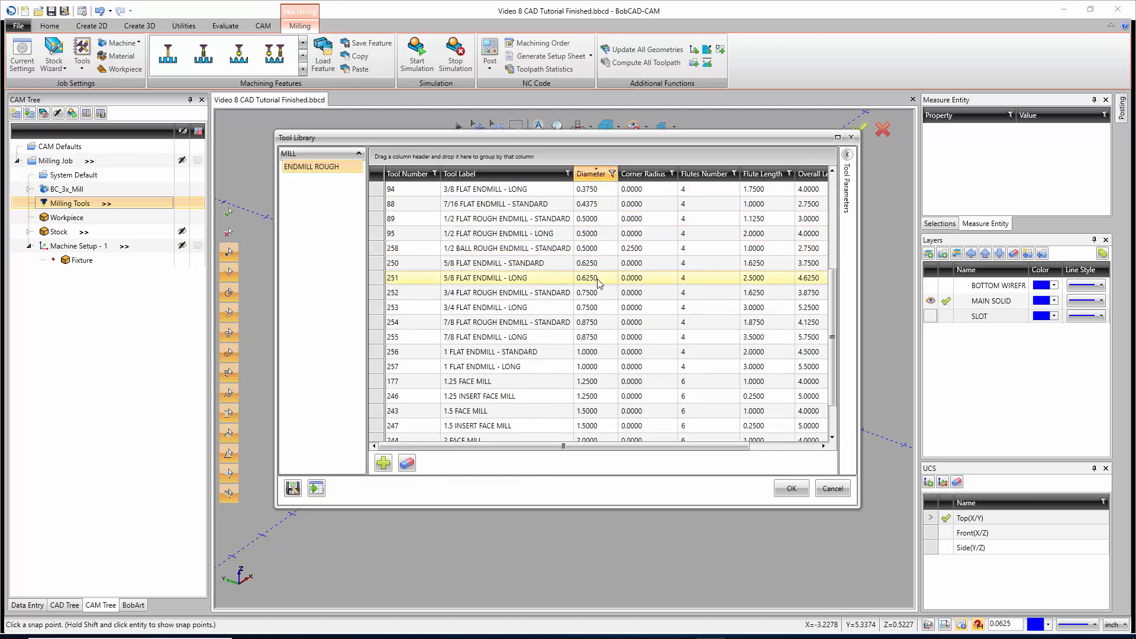
click(492, 283)
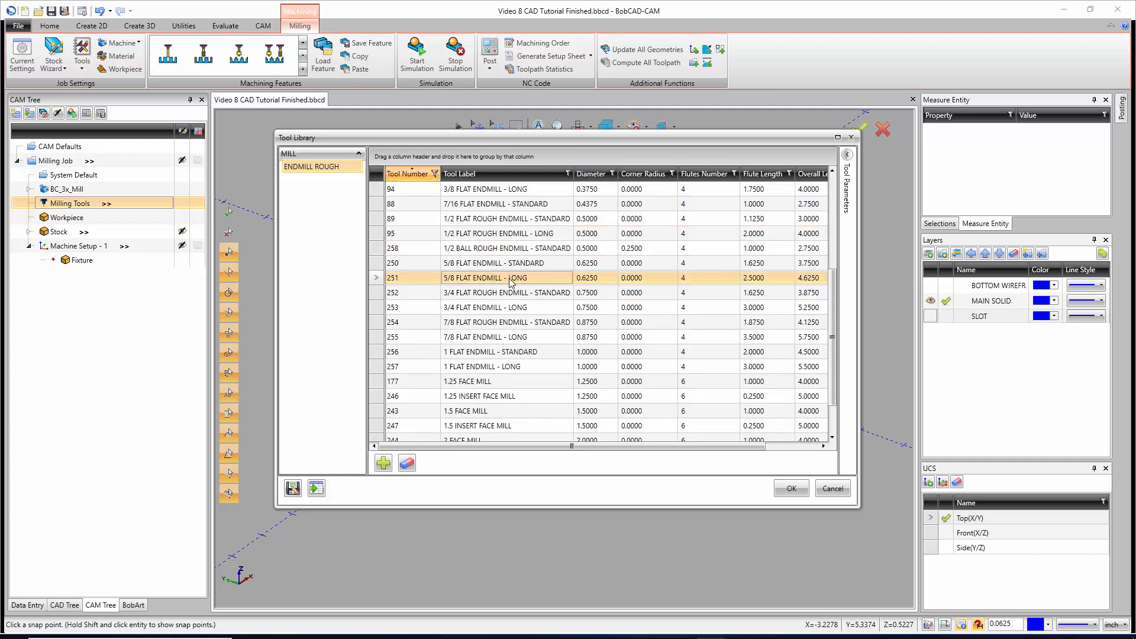
drag(565, 447, 635, 453)
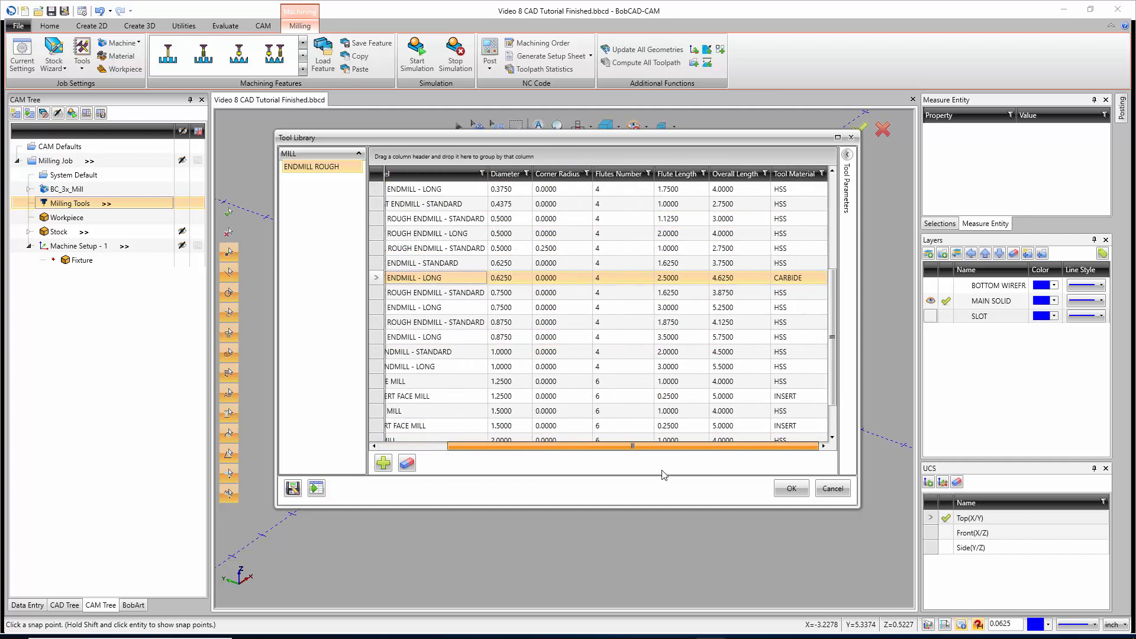
click(793, 486)
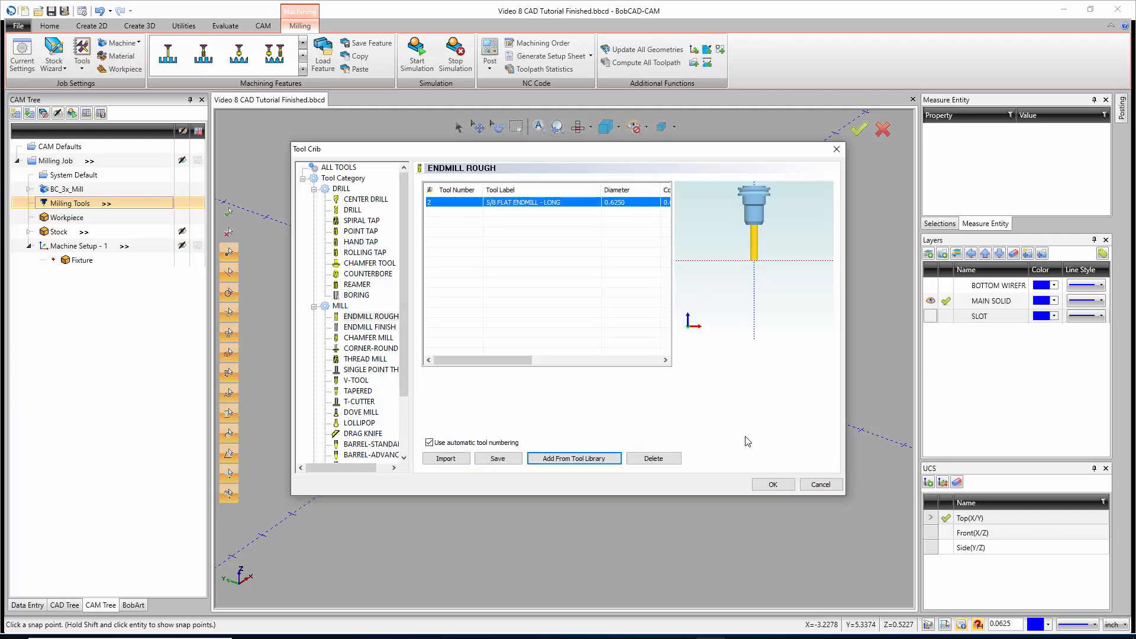
Step: Set the 1/2 FLAT ENDMILL - LONG material to CARBIDE in the tool library and add it to the crib's finish endmills
click(382, 327)
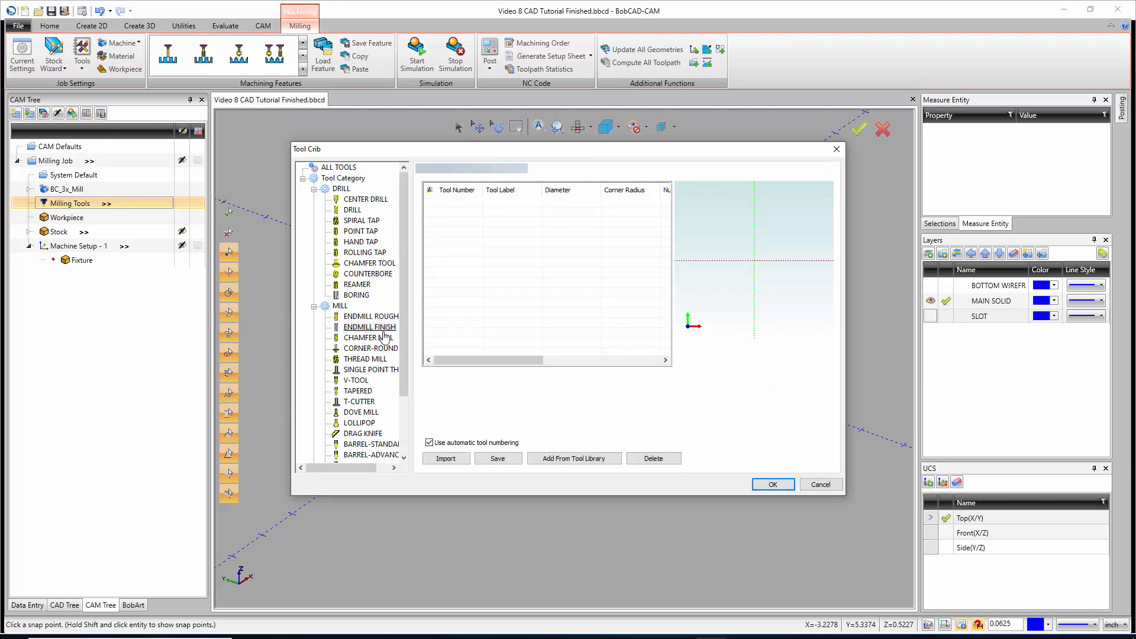
click(578, 463)
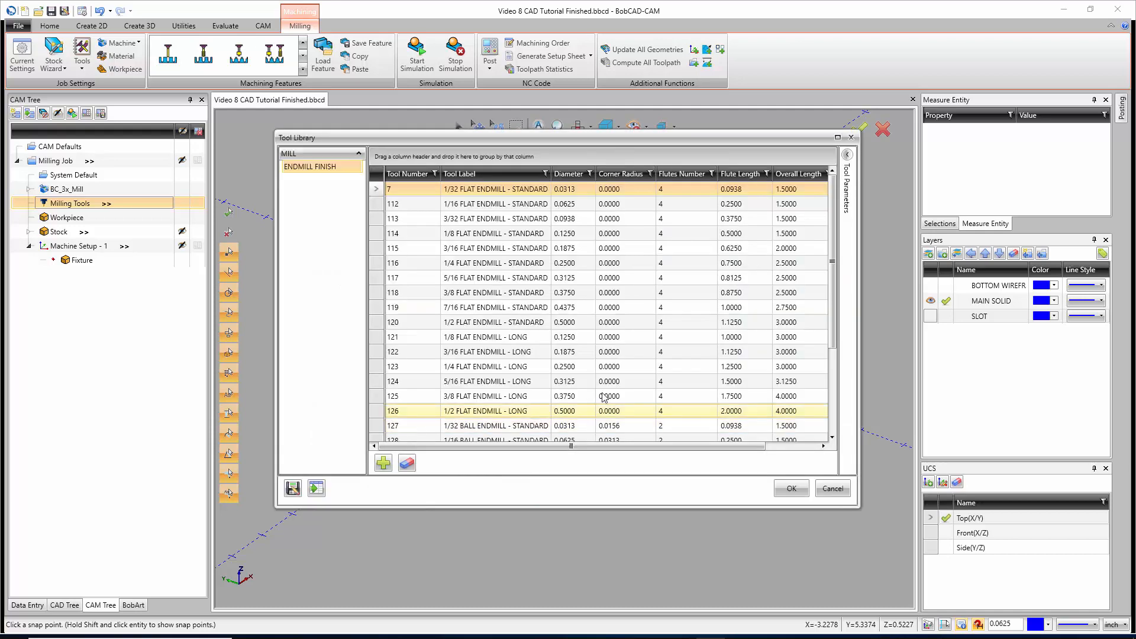
click(569, 174)
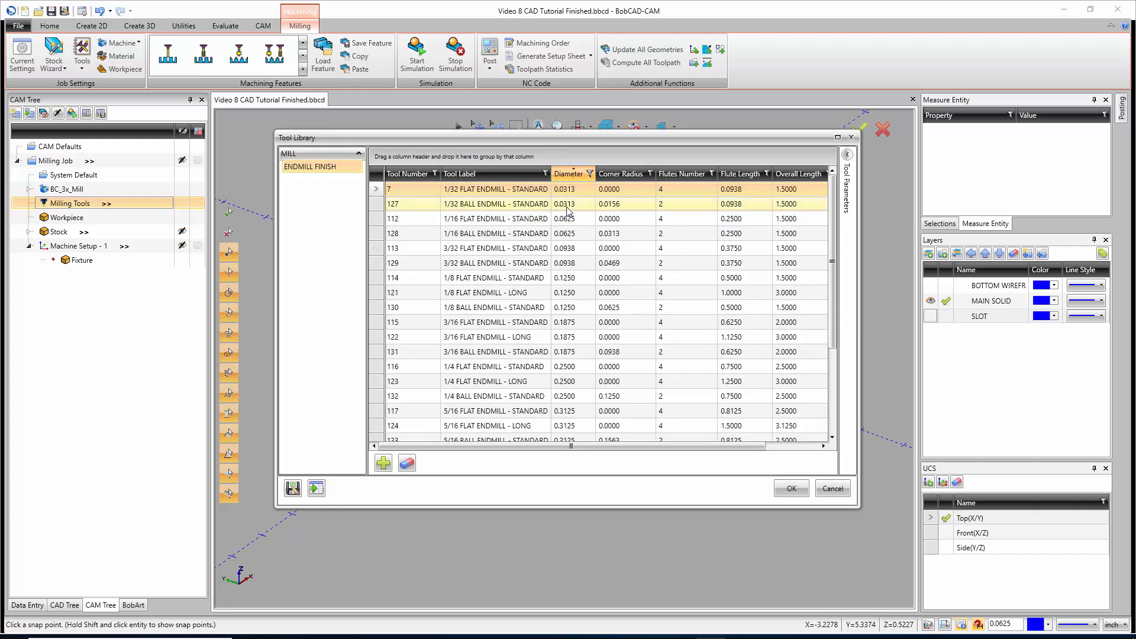
scroll(580, 358, down, 3)
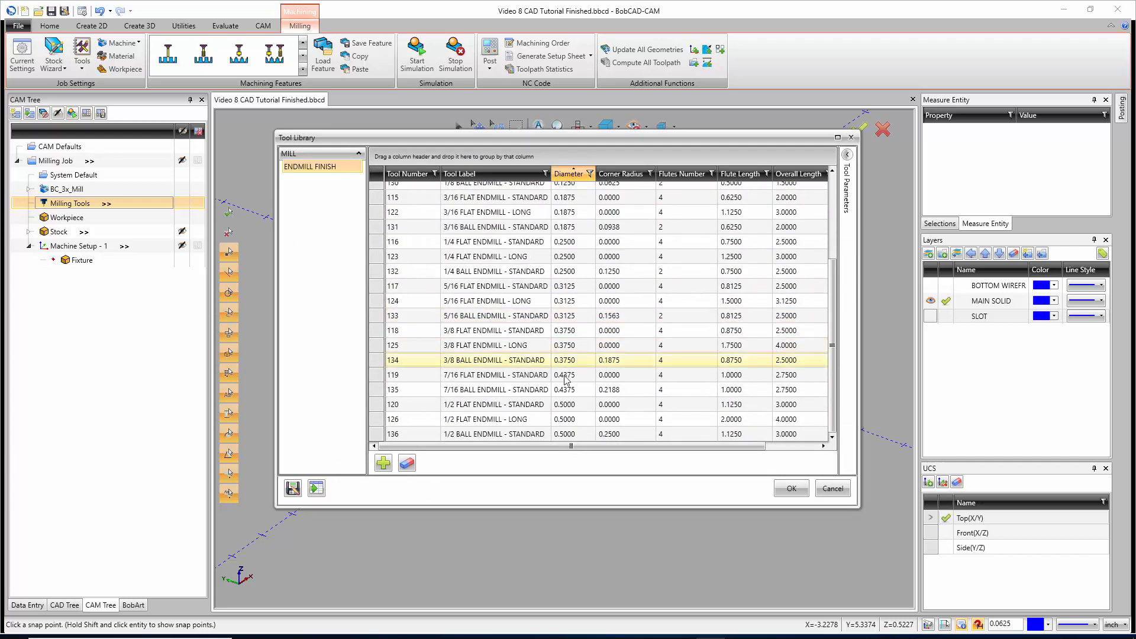
double_click(525, 423)
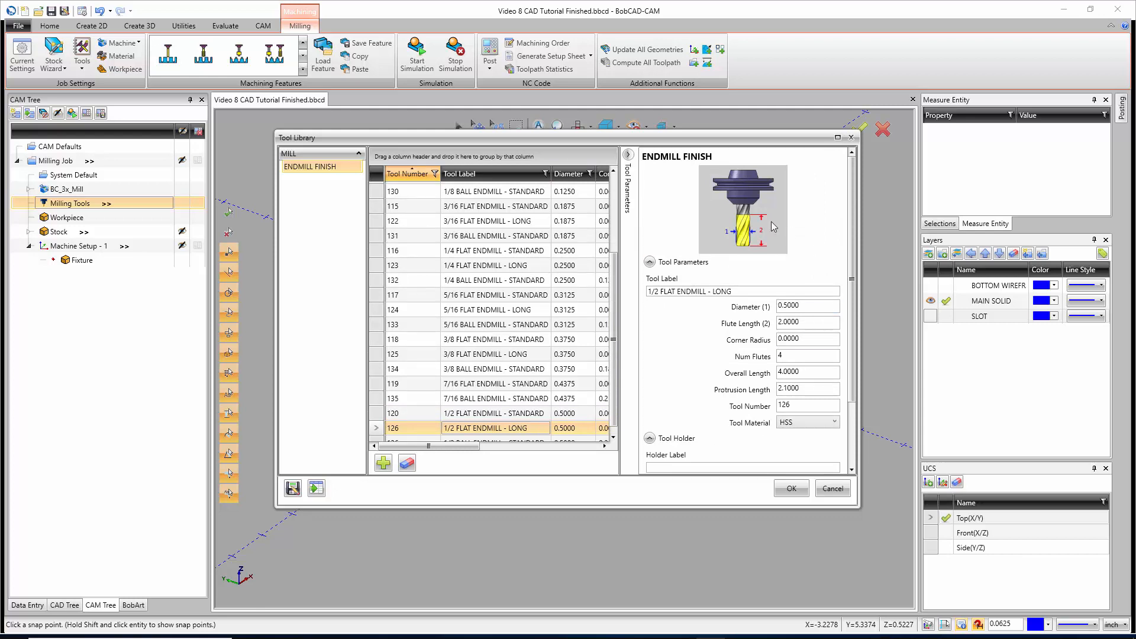
click(805, 423)
click(794, 436)
click(791, 488)
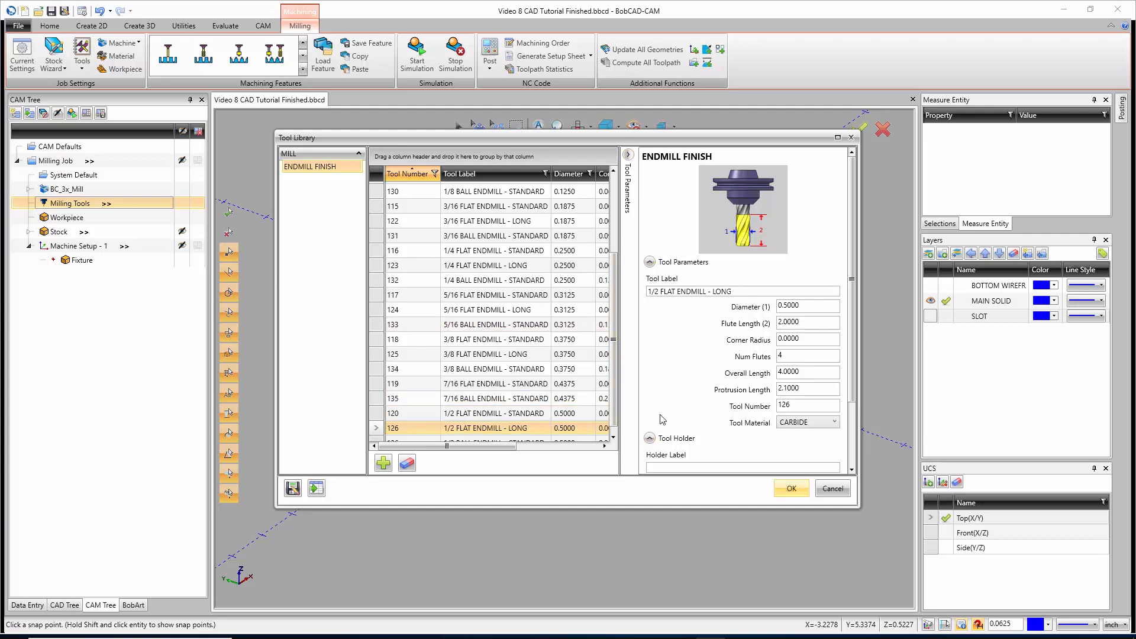
drag(527, 360, 467, 350)
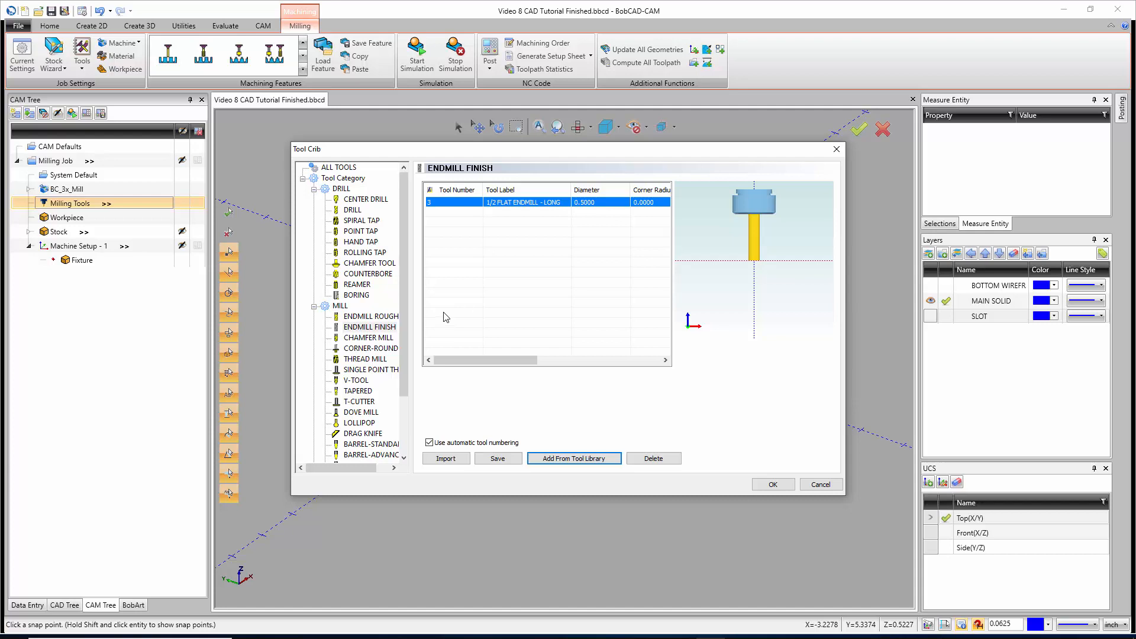
Step: Set the 1/2 BALL ENDMILL - STANDARD material to CARBIDE in the tool library and add it to the crib's finish endmills
click(369, 326)
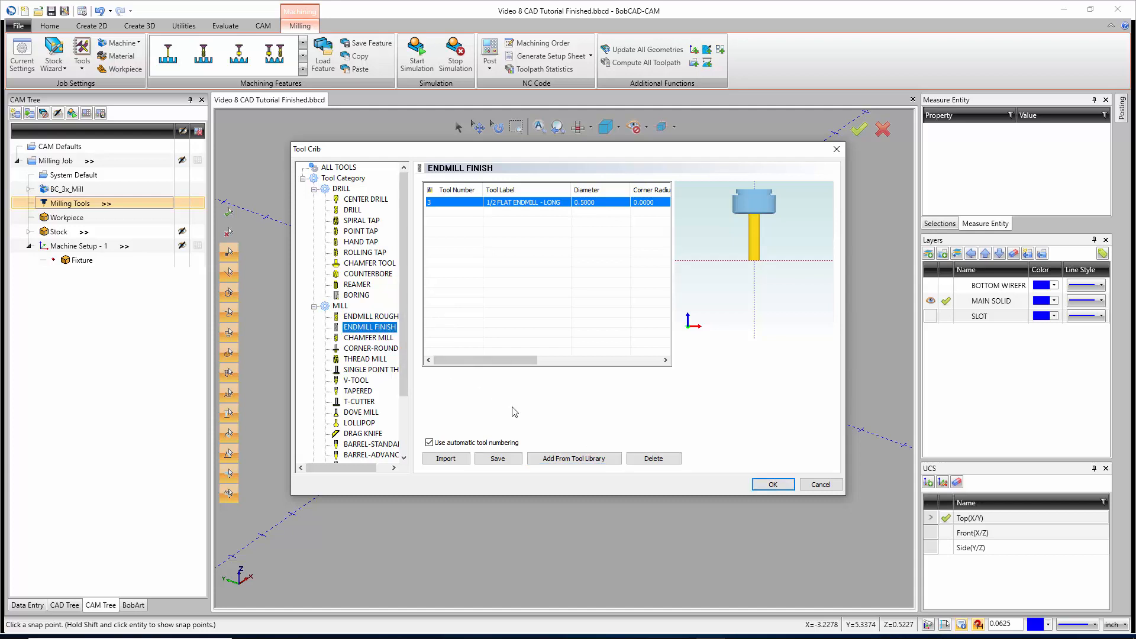
click(555, 462)
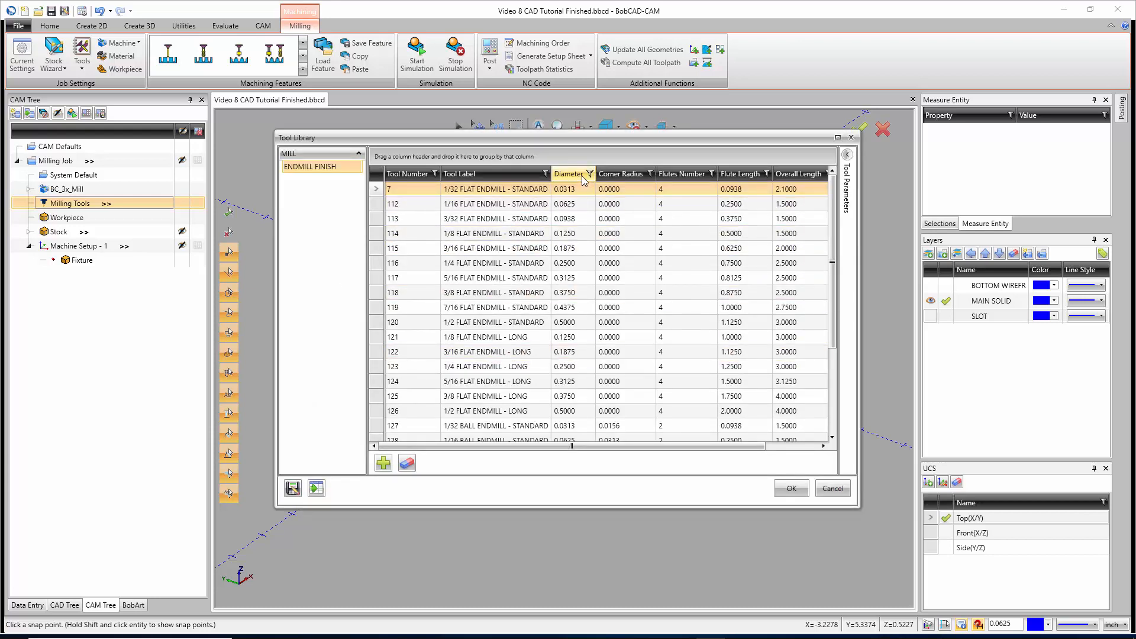
click(584, 175)
scroll(574, 384, down, 3)
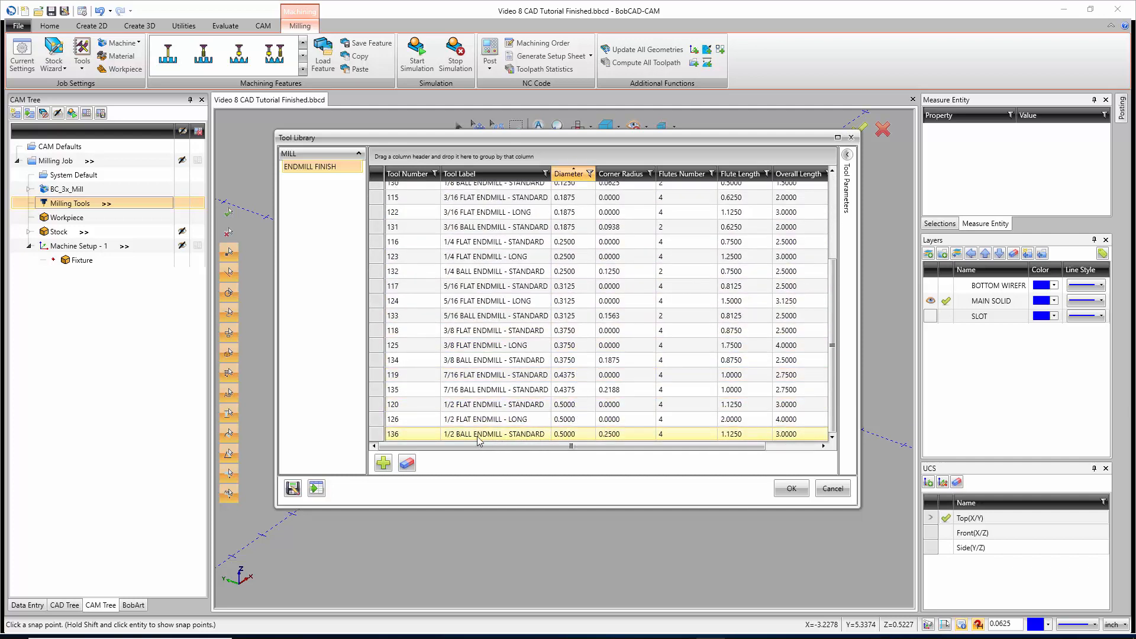
click(461, 437)
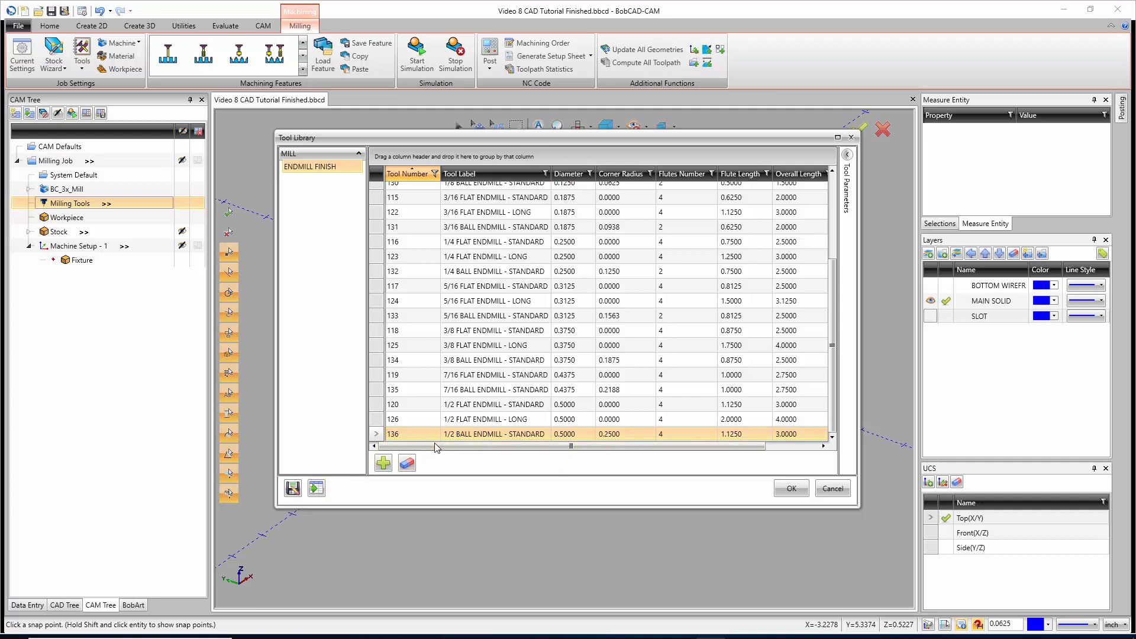
double_click(608, 433)
click(795, 423)
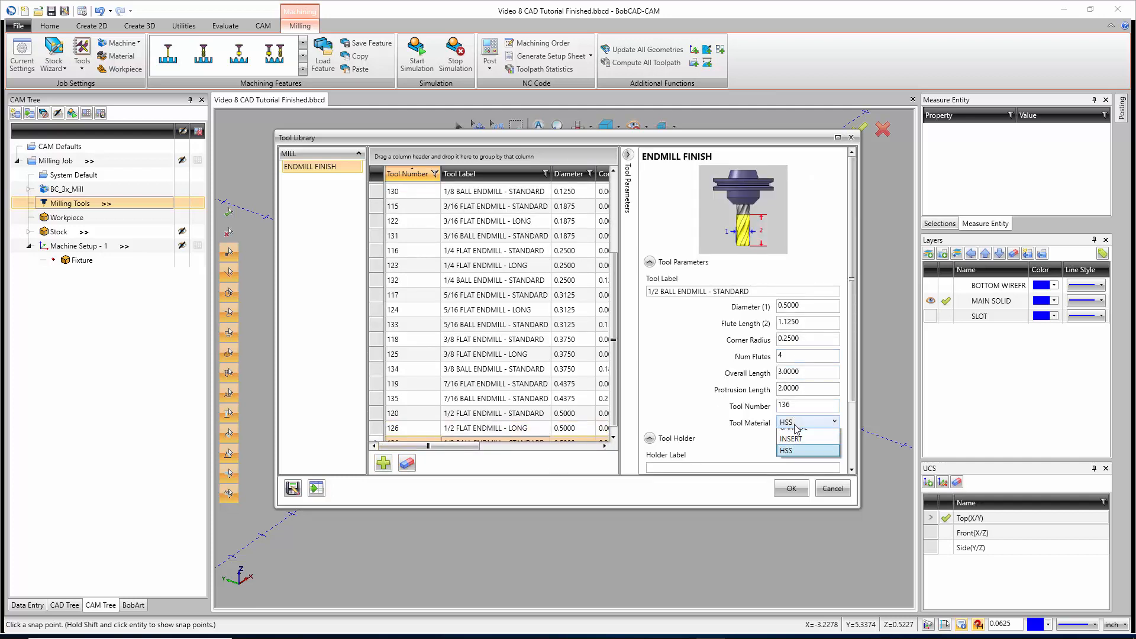
click(794, 445)
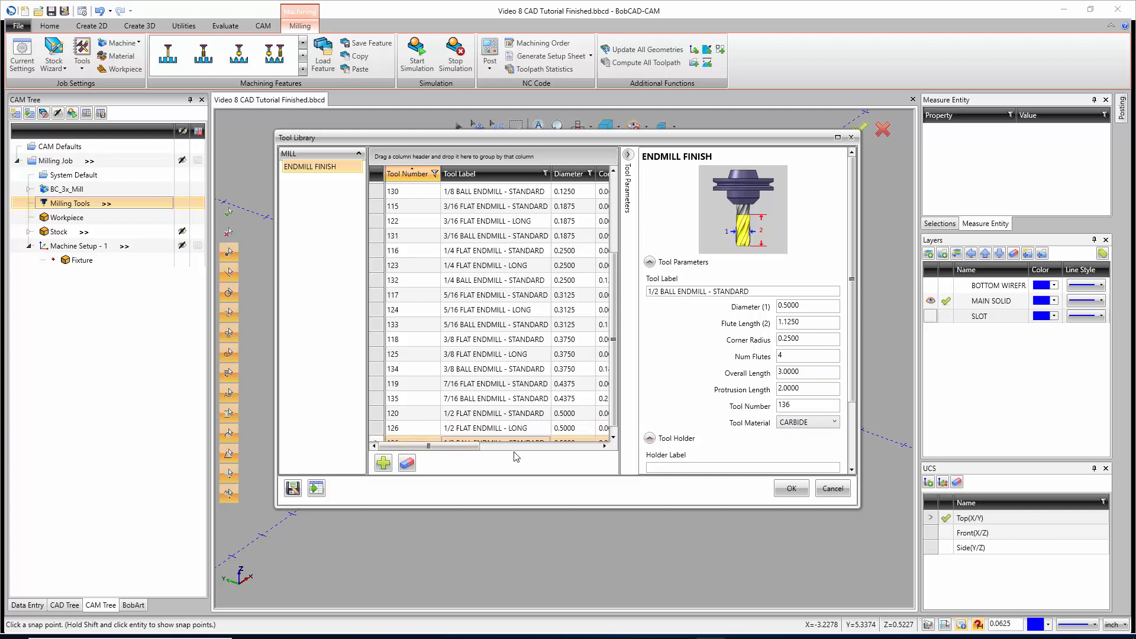
click(782, 491)
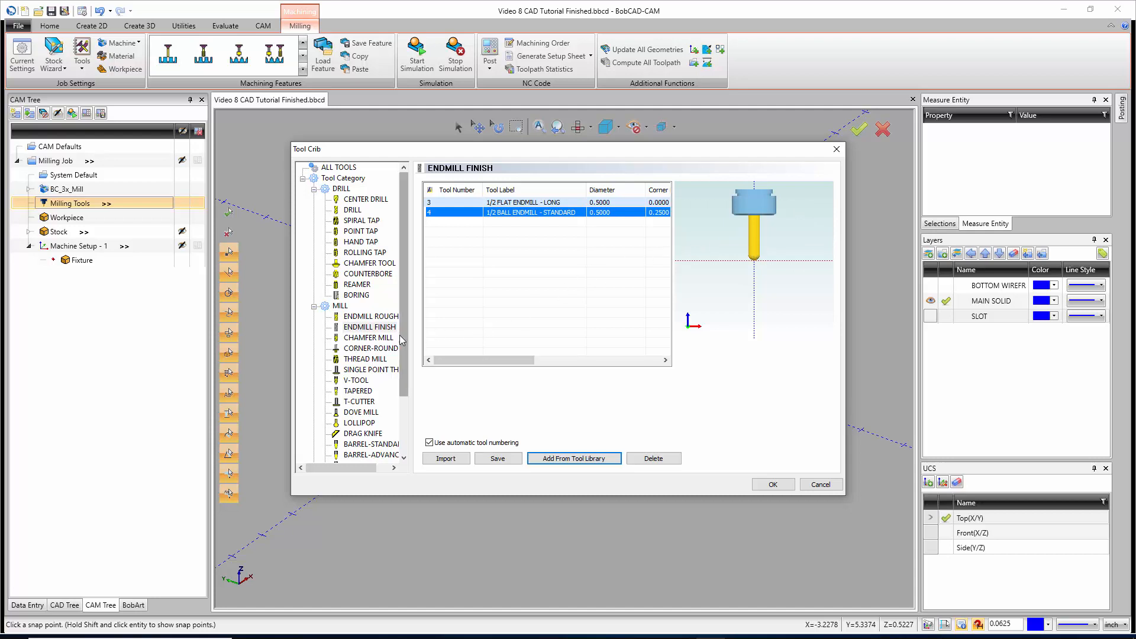
Step: Add the 1/4" Chamfer Endmill from the tool library to the chamfer mills and accept the tool crib
click(369, 338)
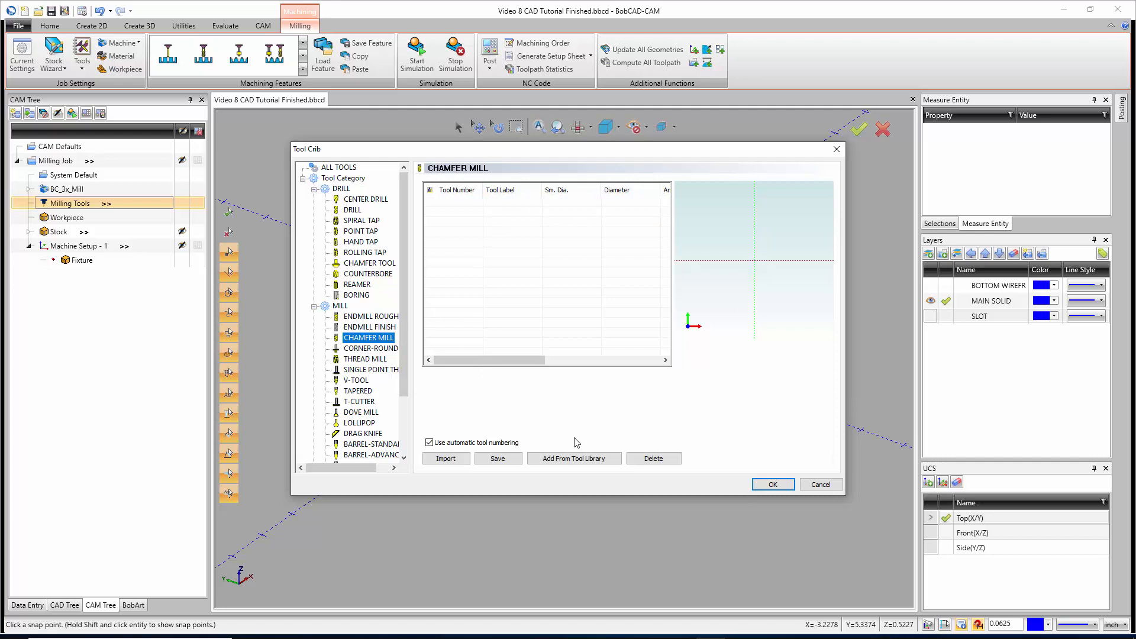
click(577, 459)
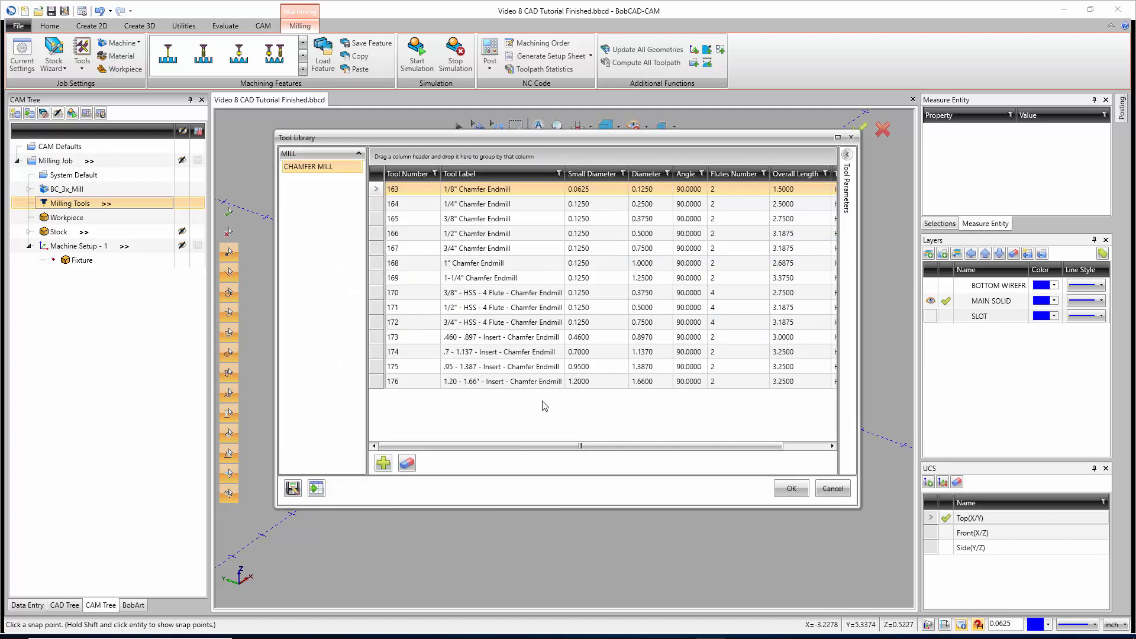
click(489, 205)
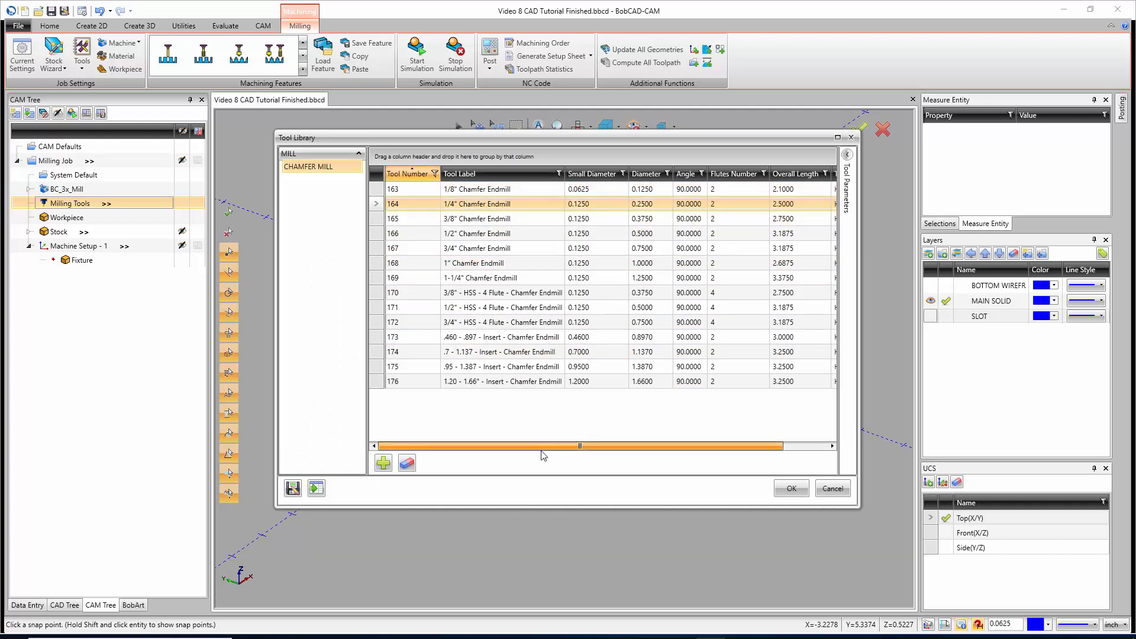
drag(583, 447, 628, 456)
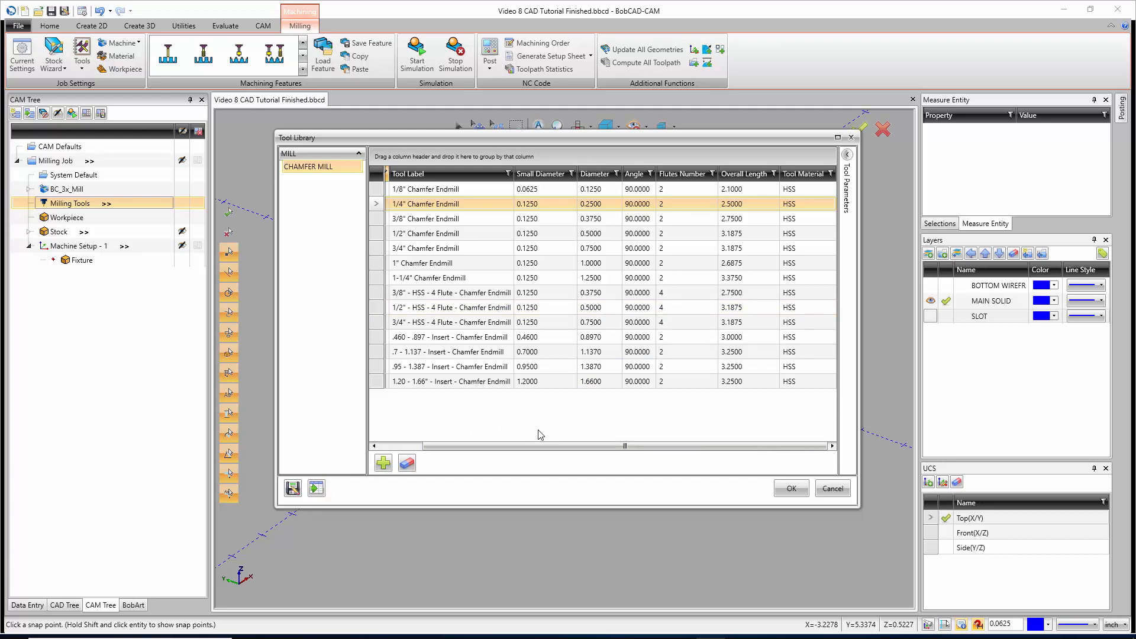
click(787, 491)
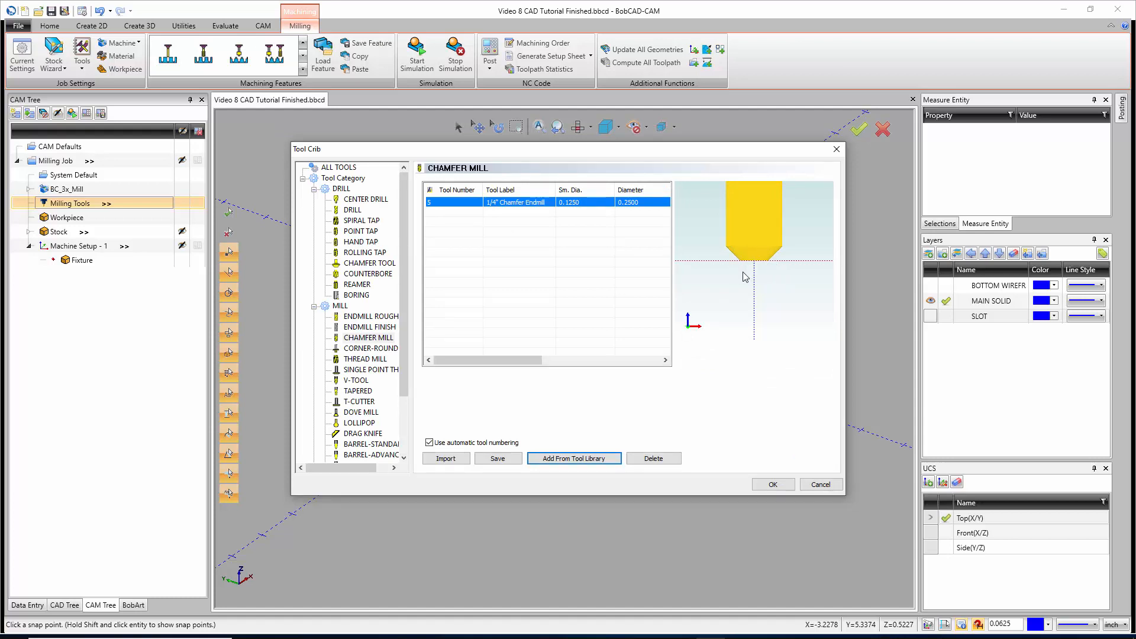
click(773, 484)
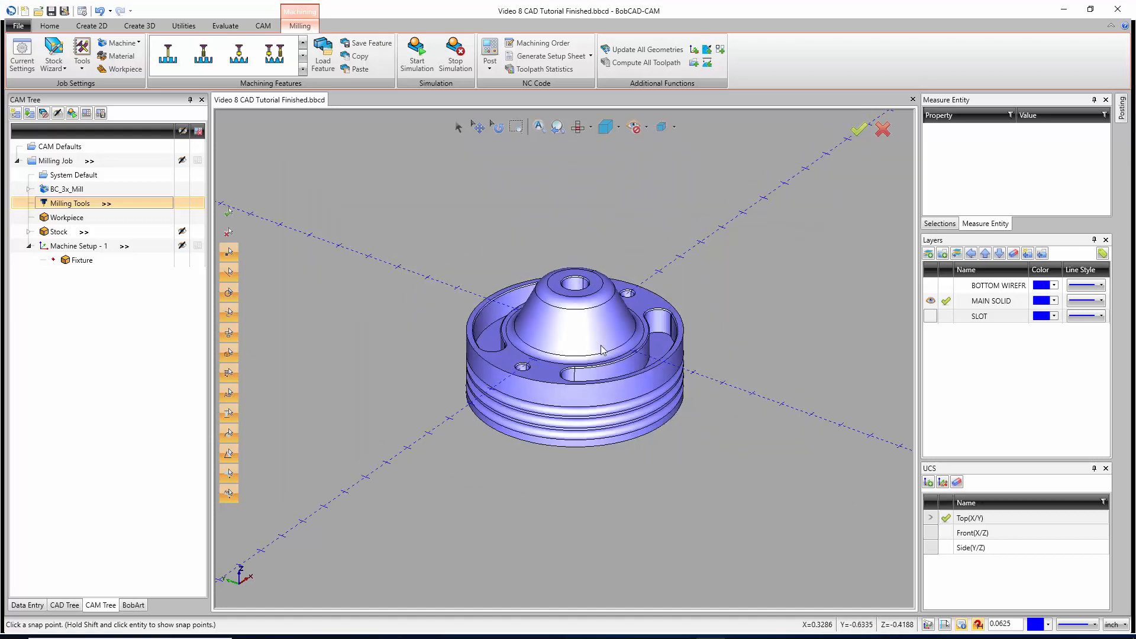
Step: Start a Mill Facing feature under Machine Setup - 1
scroll(601, 349, up, 2)
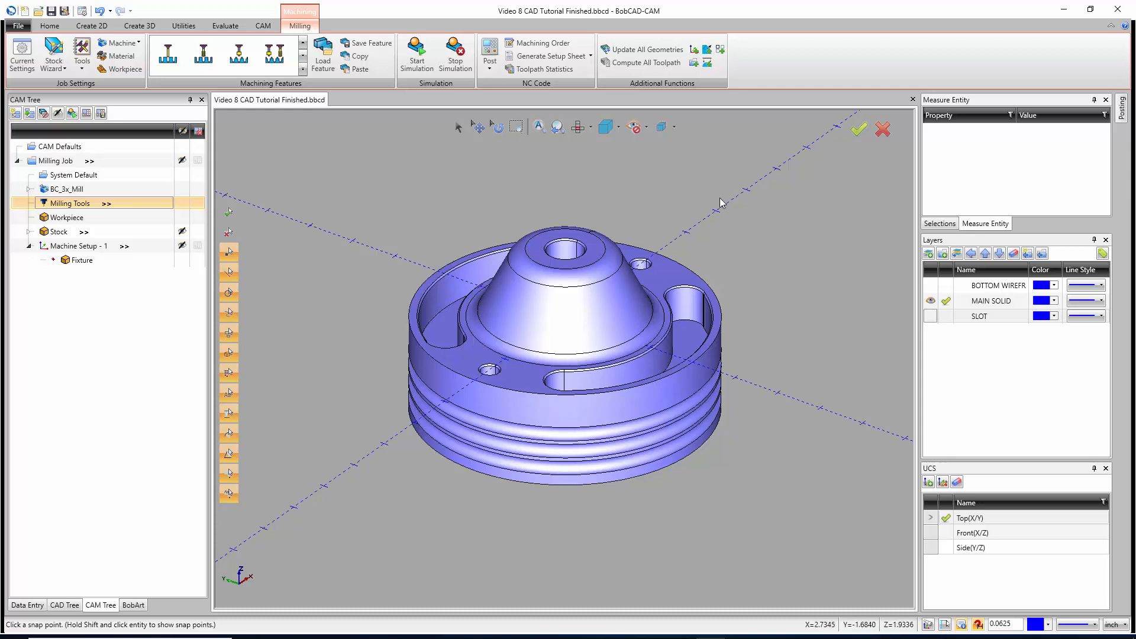
right_click(100, 247)
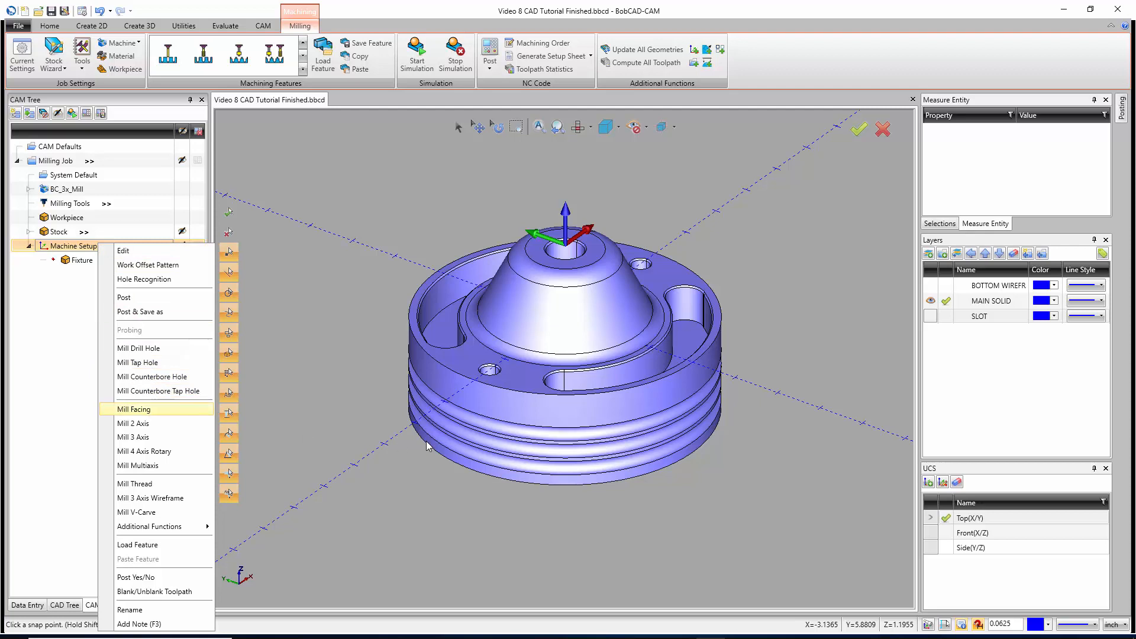
key(Return)
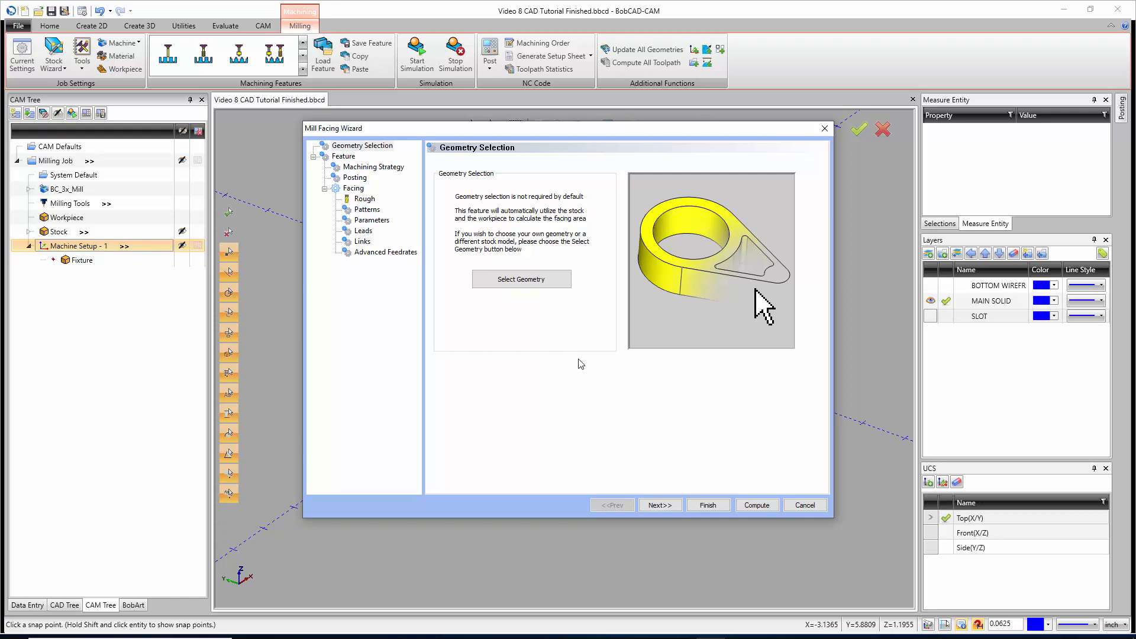
Step: Keep the default facing feature, strategy and posting settings, and turn off system feeds and speeds for the rough tool
click(661, 506)
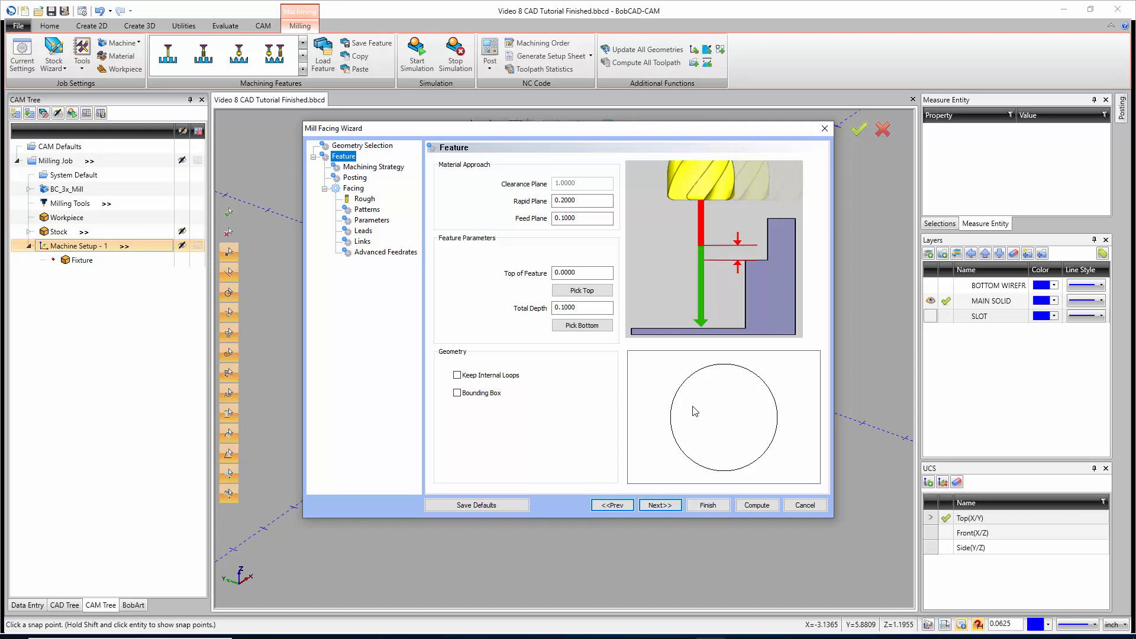
click(662, 506)
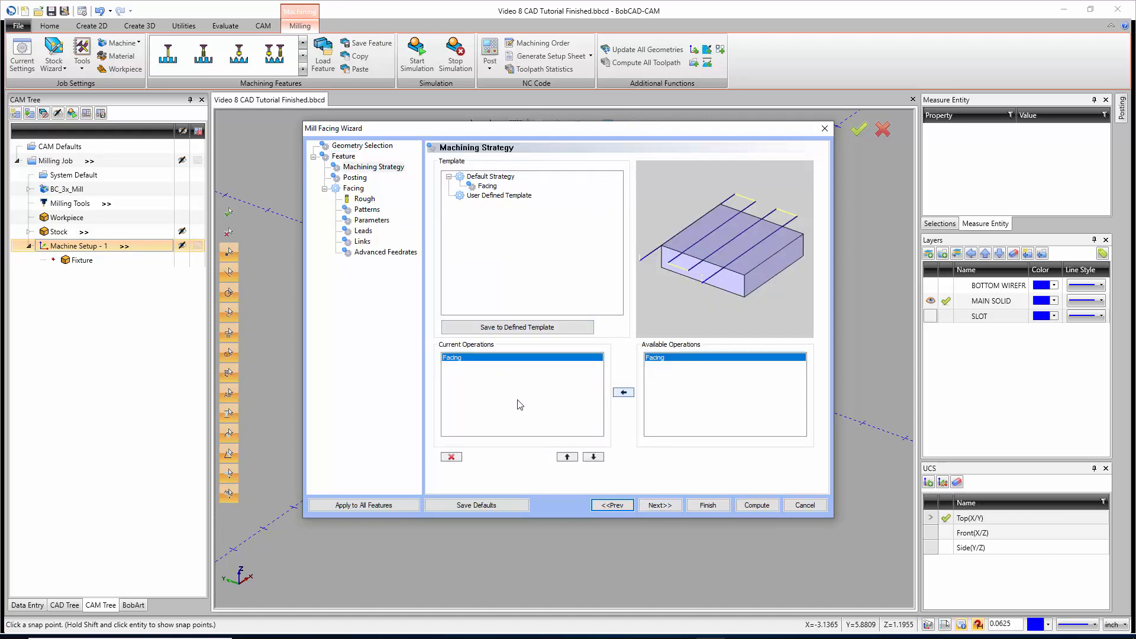
click(665, 506)
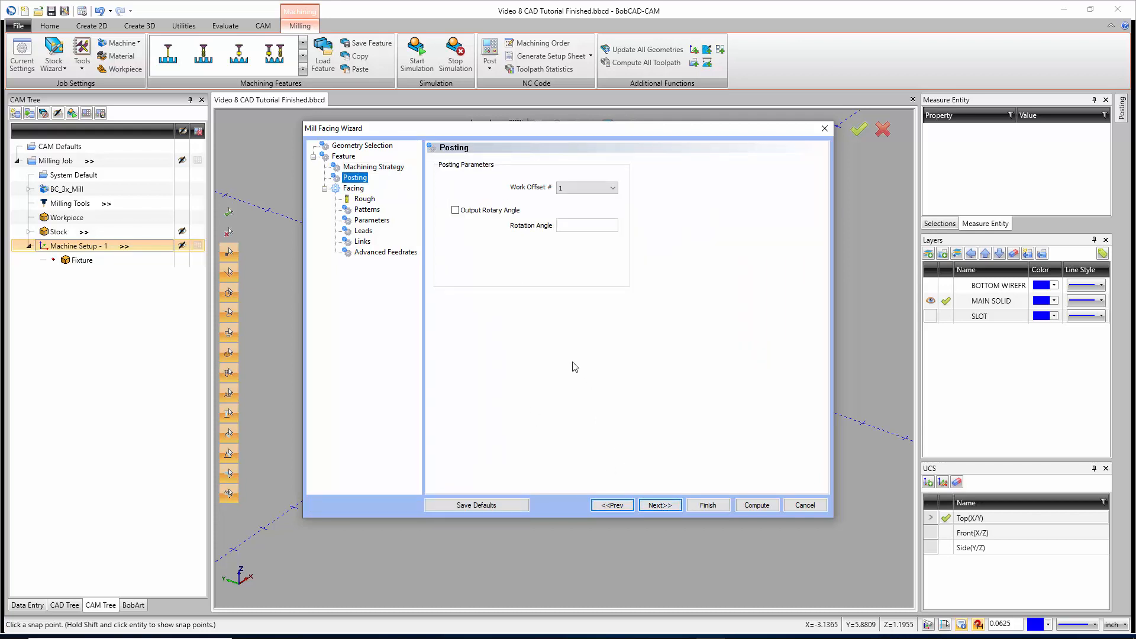
click(661, 507)
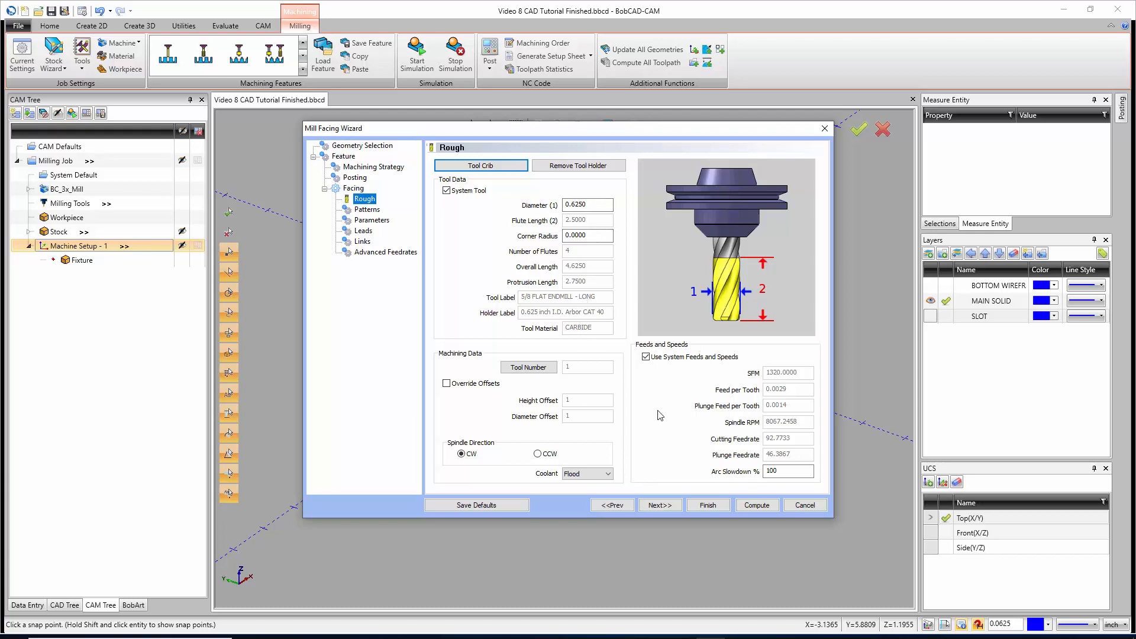
click(646, 358)
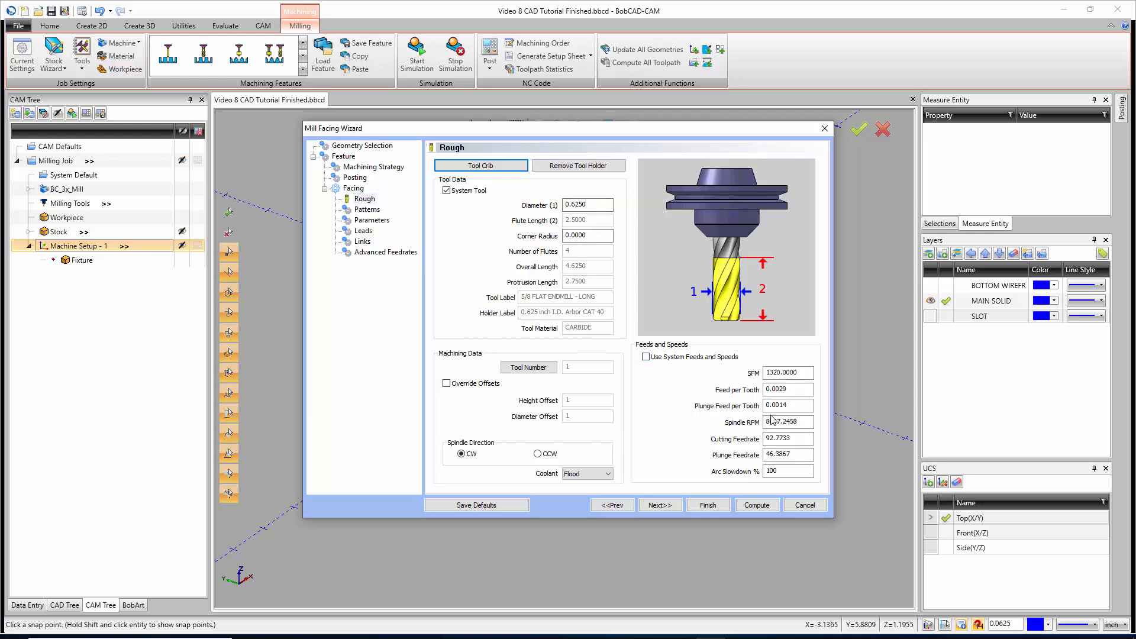
Step: Look over the manual feed and speed values, turn system feeds and speeds back on for the rough tool, and keep Flood coolant
drag(804, 422, 764, 455)
click(797, 455)
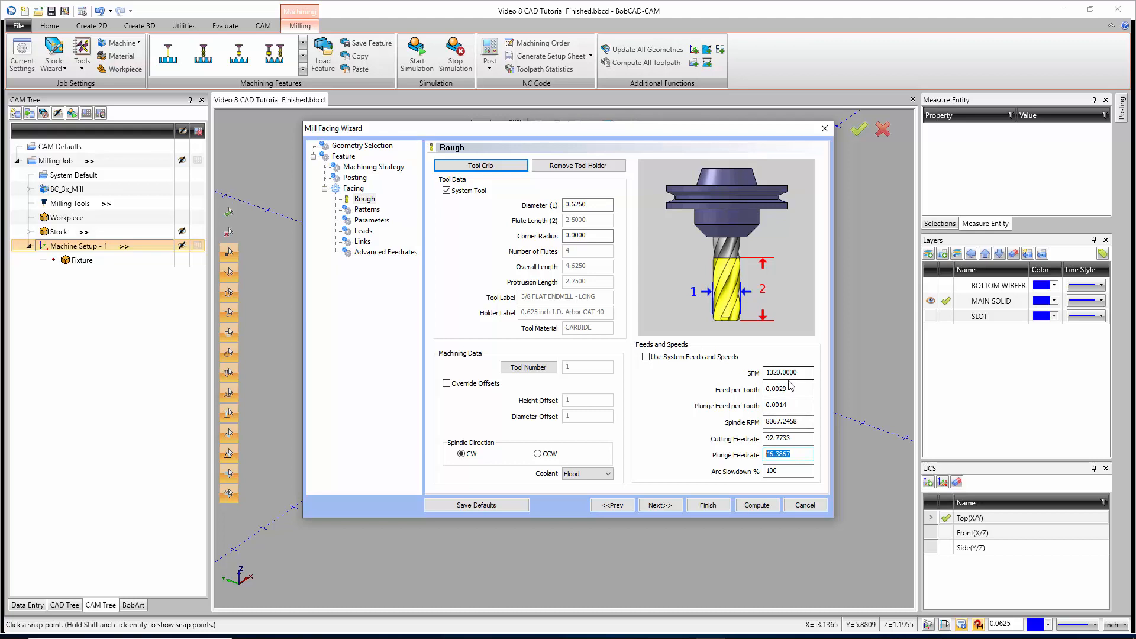
click(804, 421)
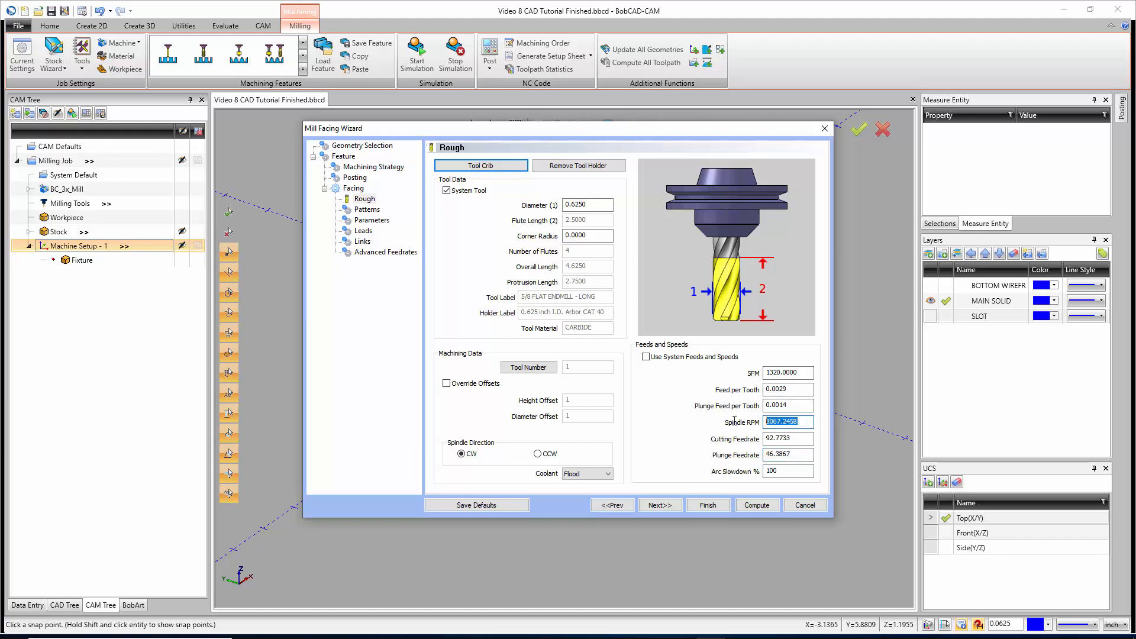
click(790, 437)
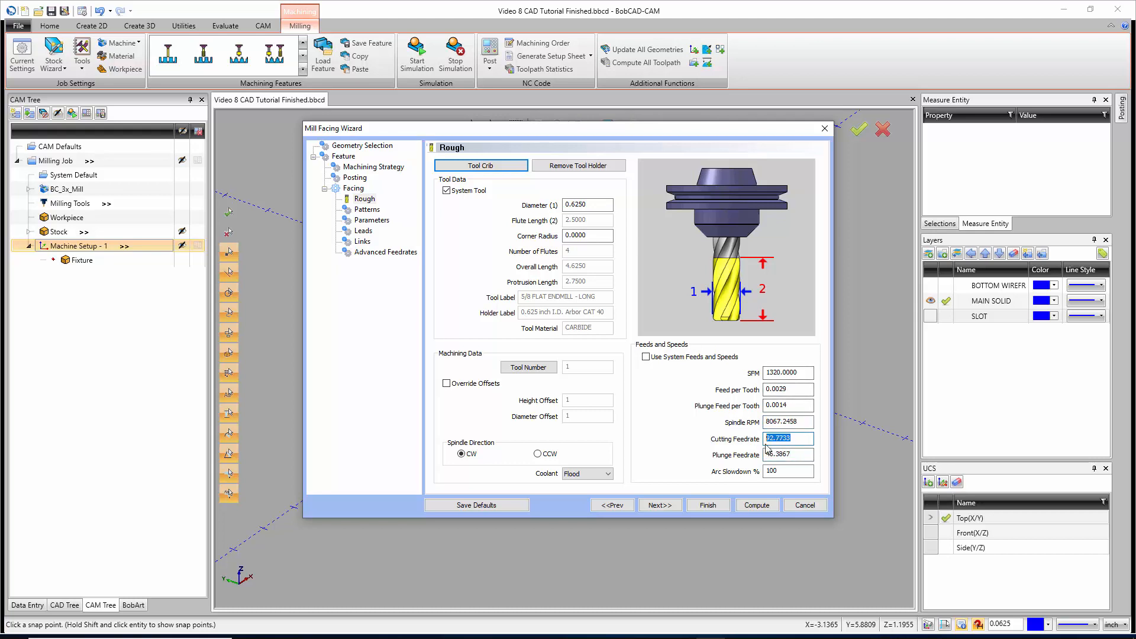
click(769, 453)
click(646, 357)
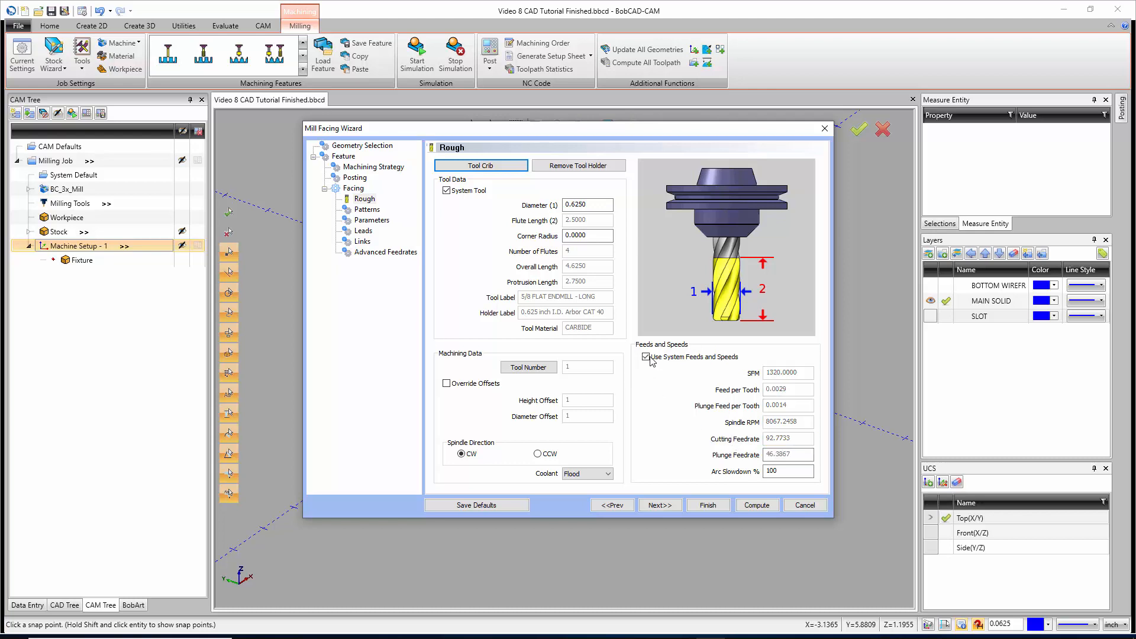
click(645, 357)
click(646, 357)
click(589, 474)
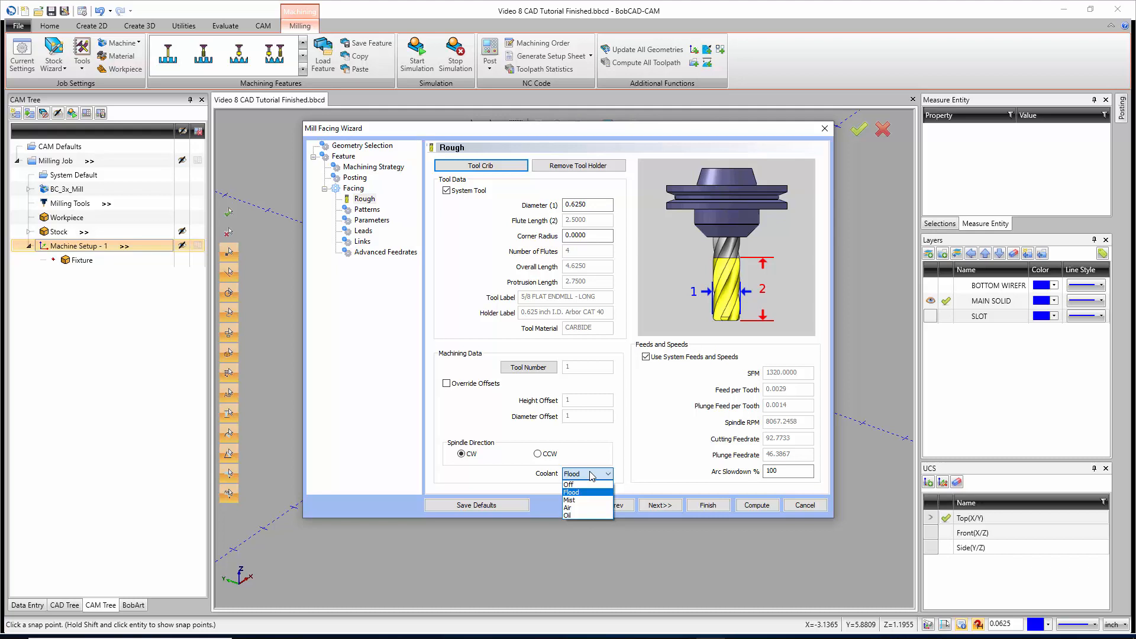
click(676, 431)
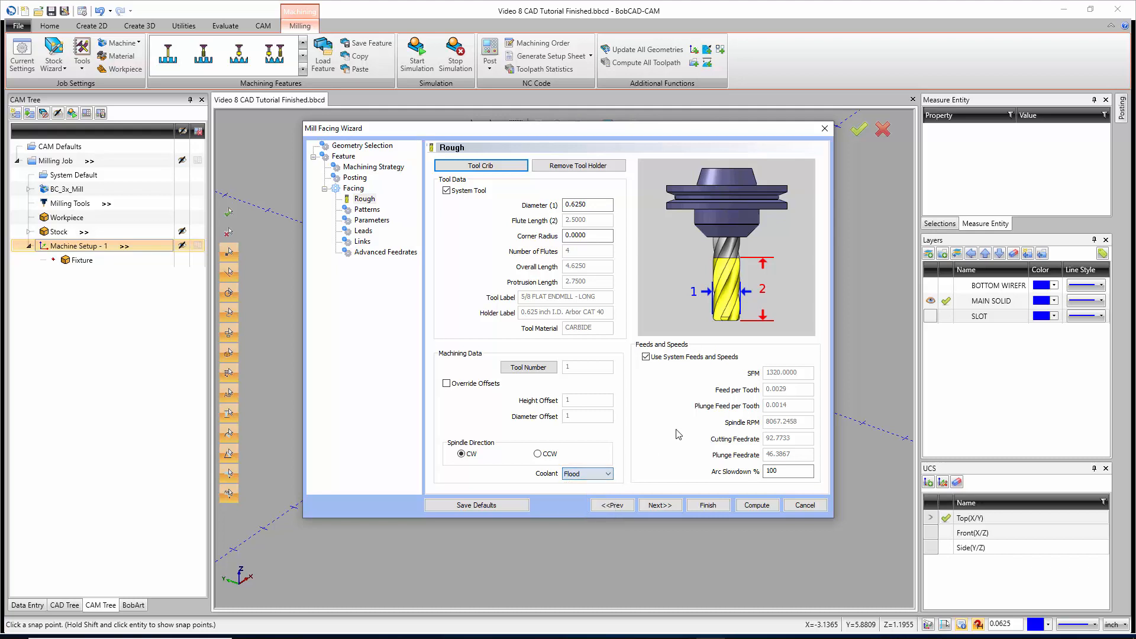
Step: Try the On Workpiece and Zig options for the facing pattern and settle on the Adaptive pattern
click(657, 507)
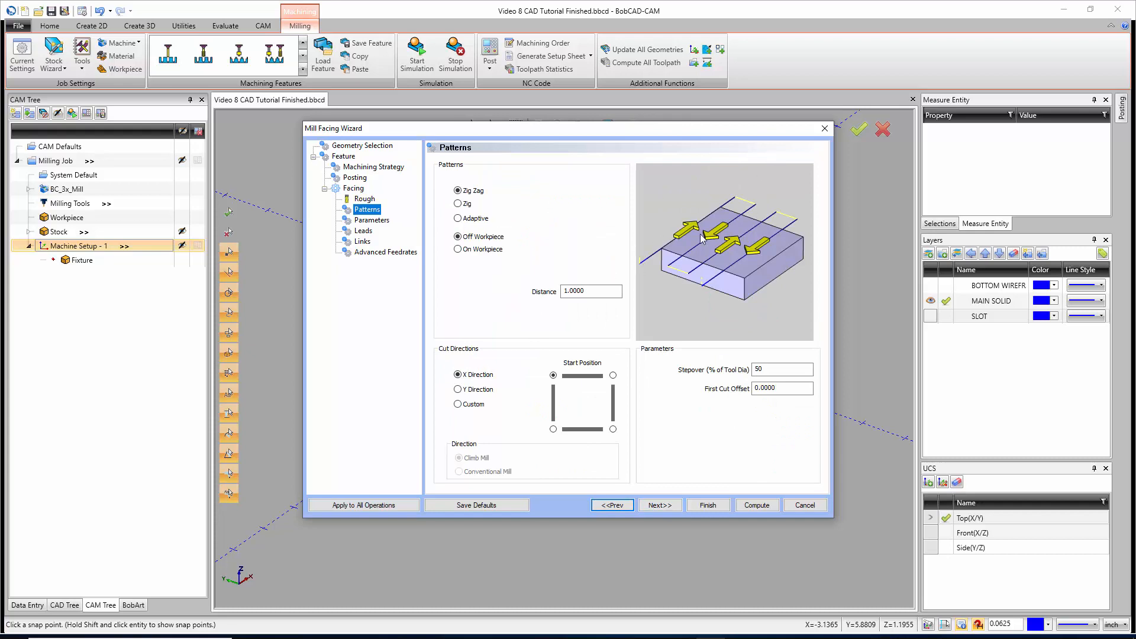
double_click(597, 292)
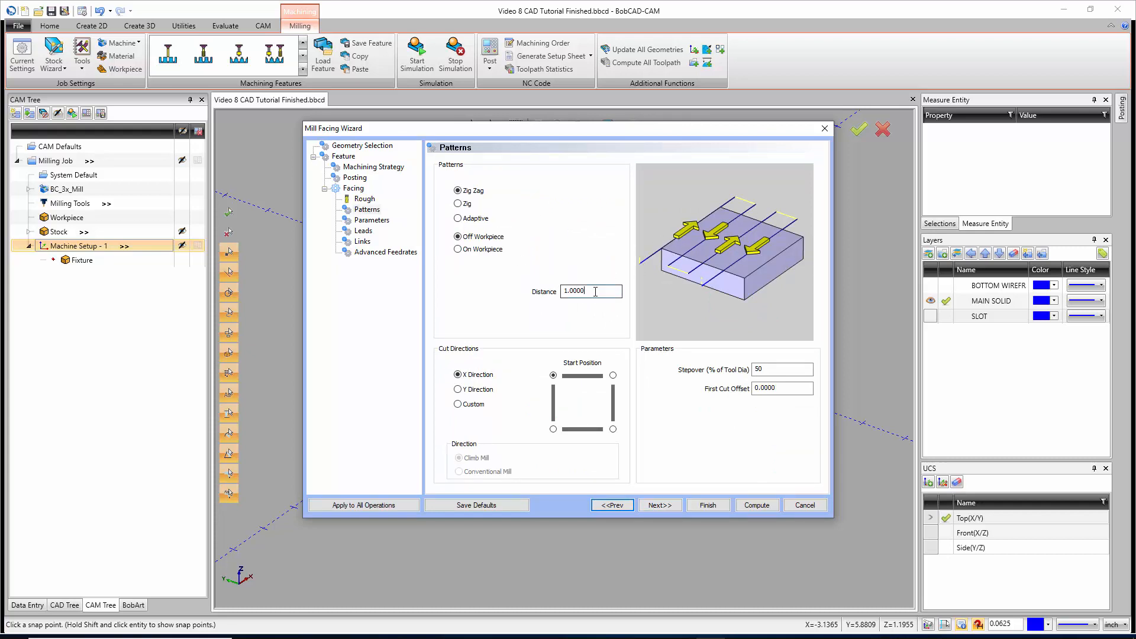
click(498, 251)
click(494, 238)
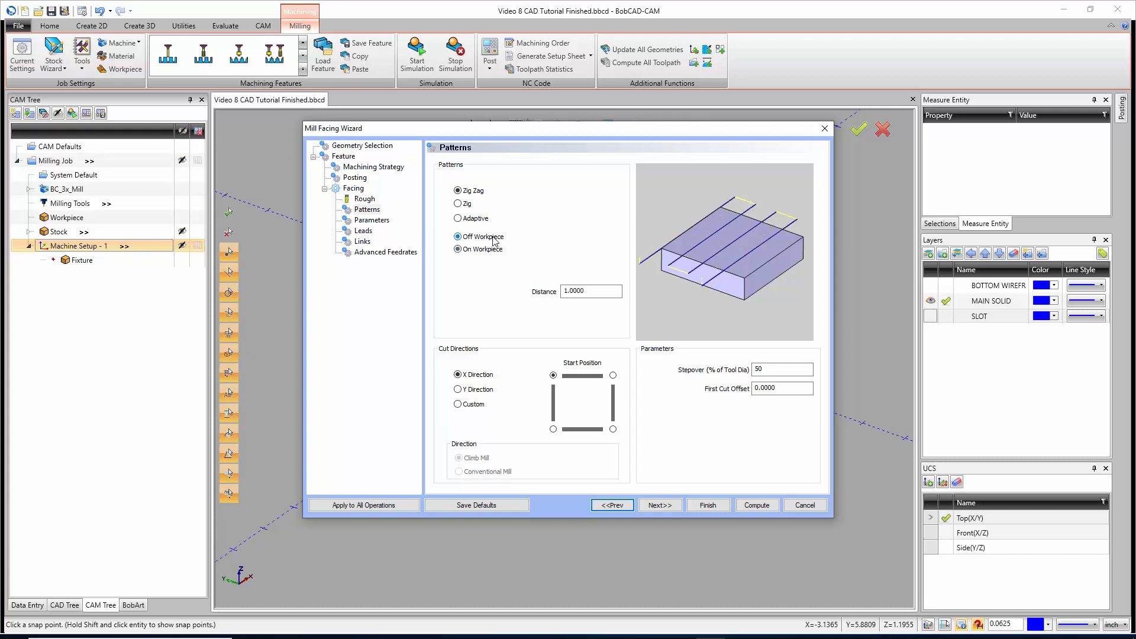
click(460, 203)
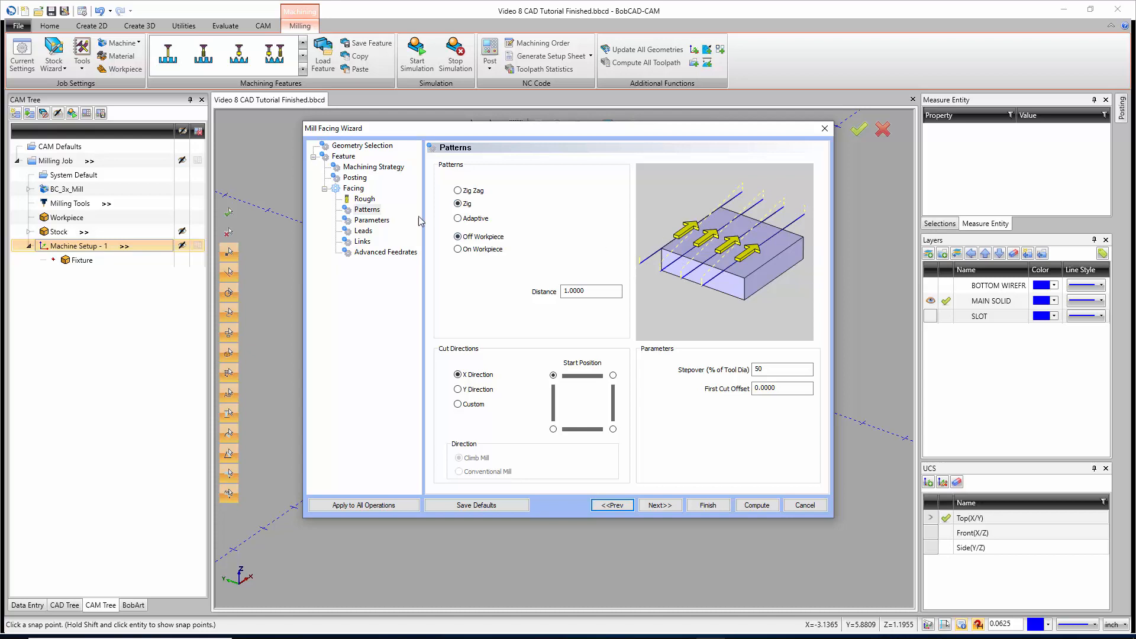
click(458, 219)
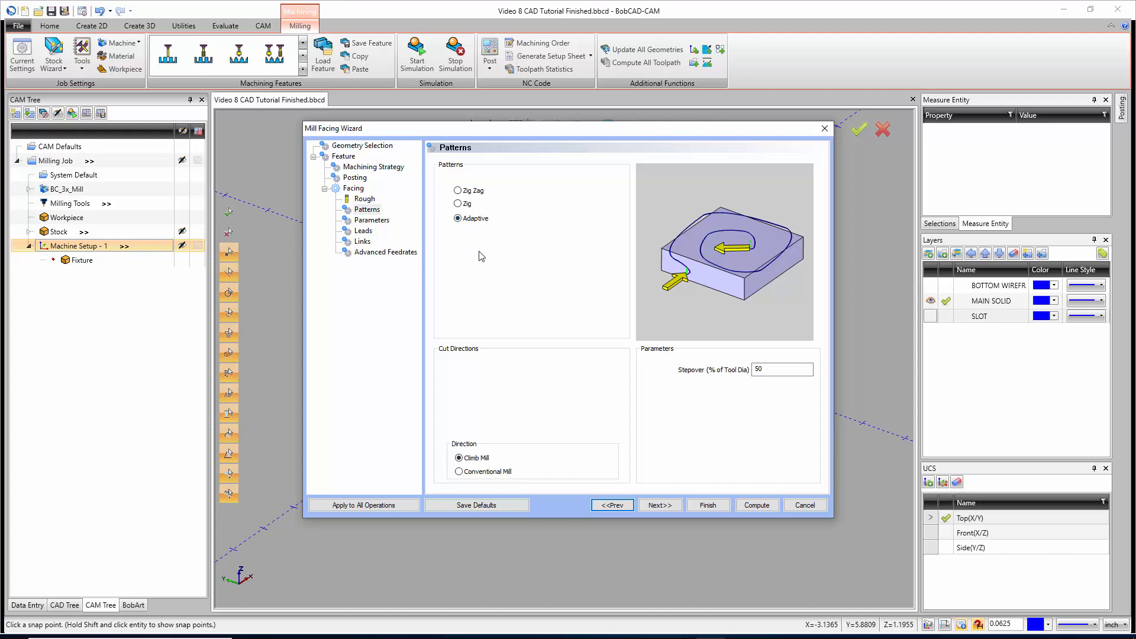
Step: Set the adaptive stepover to 60% of the tool diameter and keep the default bottom allowance
click(754, 369)
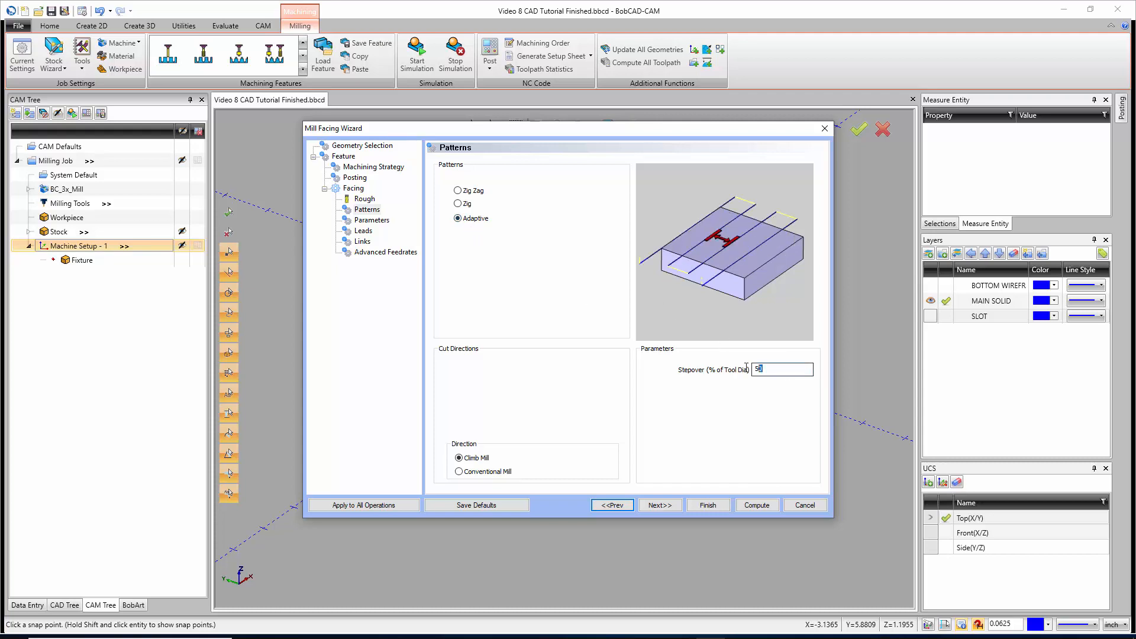
drag(746, 368, 733, 373)
text(60)
click(661, 505)
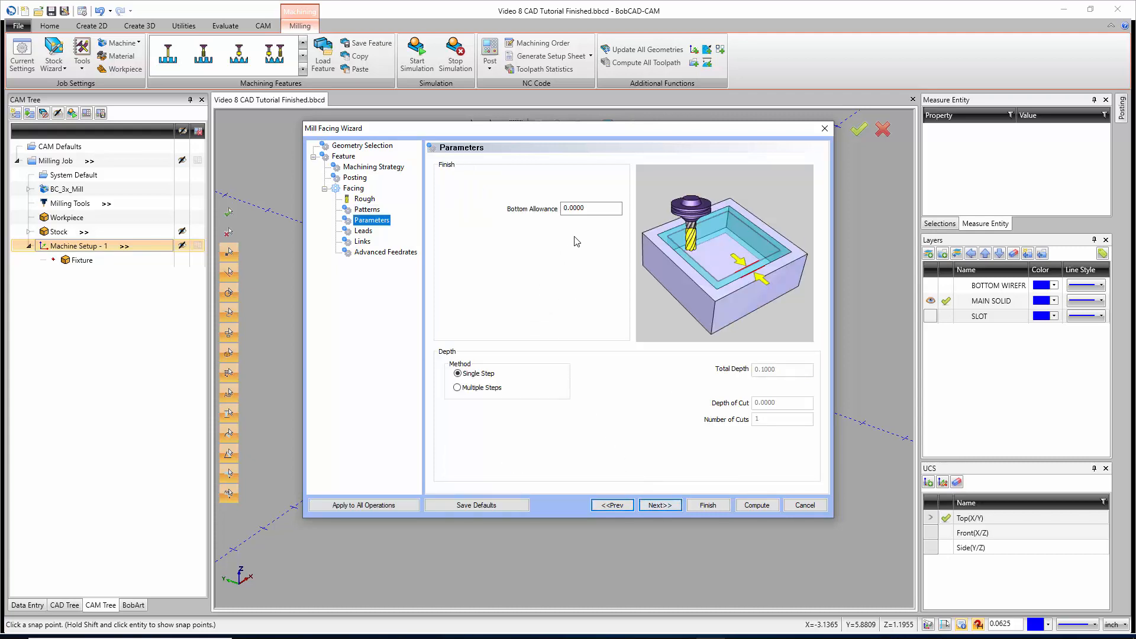
click(593, 212)
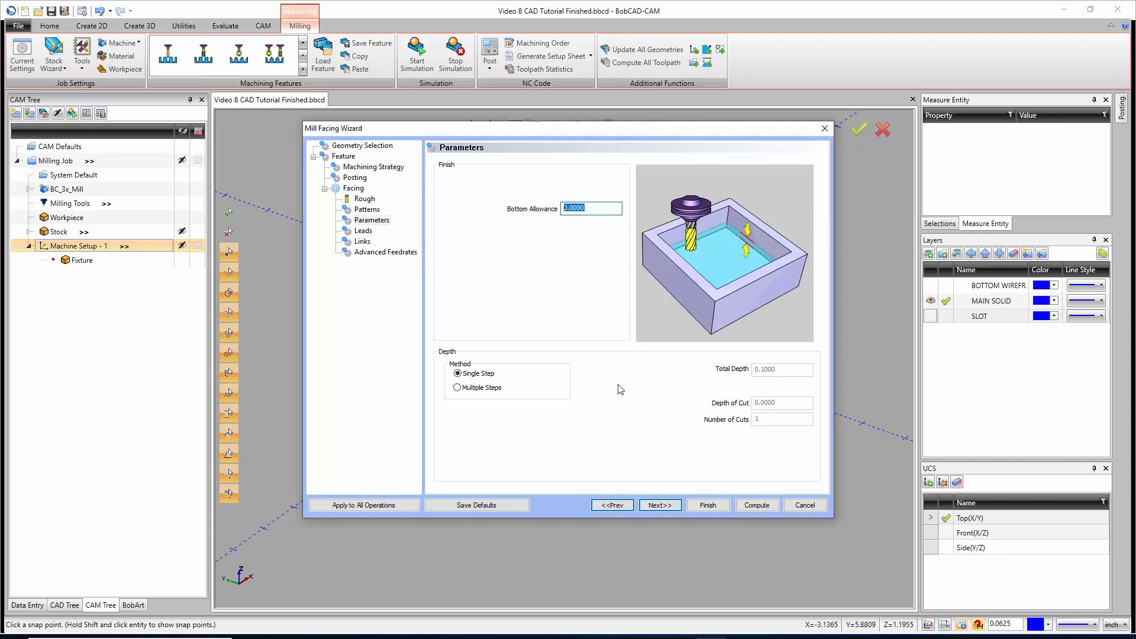
Step: Set the facing lead-in to Parallel with a length of 0.4, keeping the lead-out the same as the lead-in
click(660, 506)
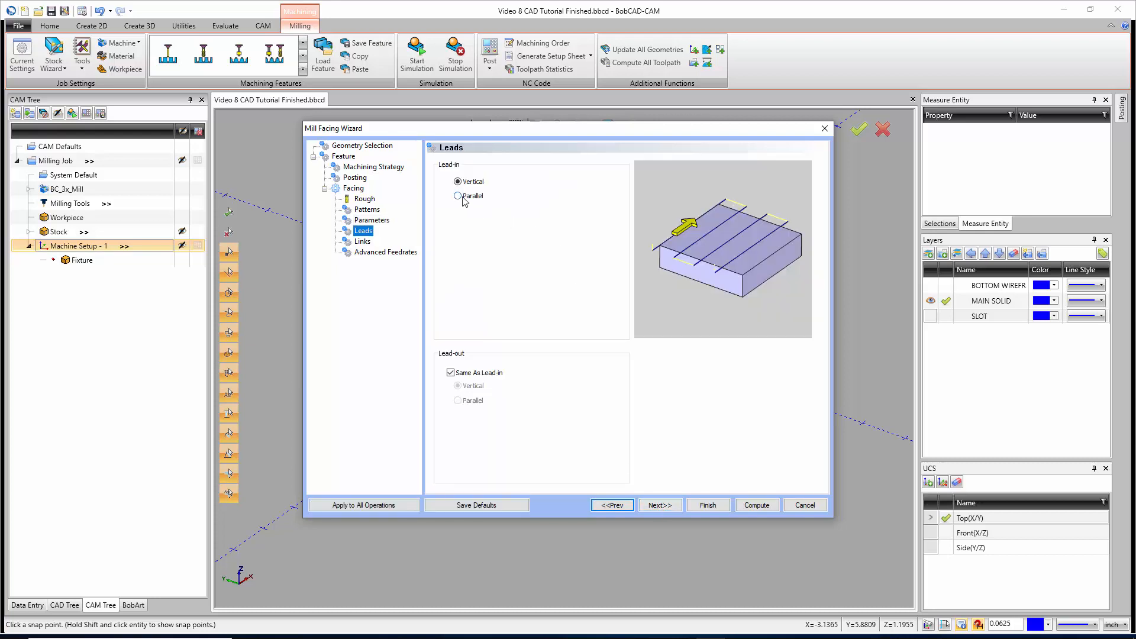
click(457, 195)
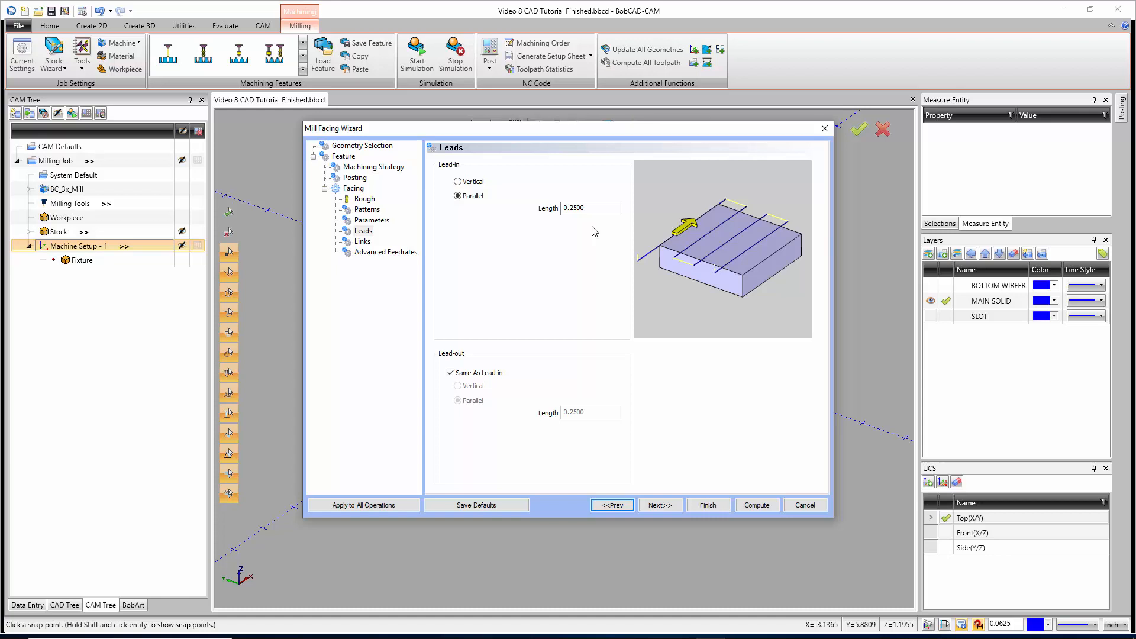
click(594, 209)
drag(594, 209, 542, 203)
text(.)
key(Tab)
key(shift+Tab)
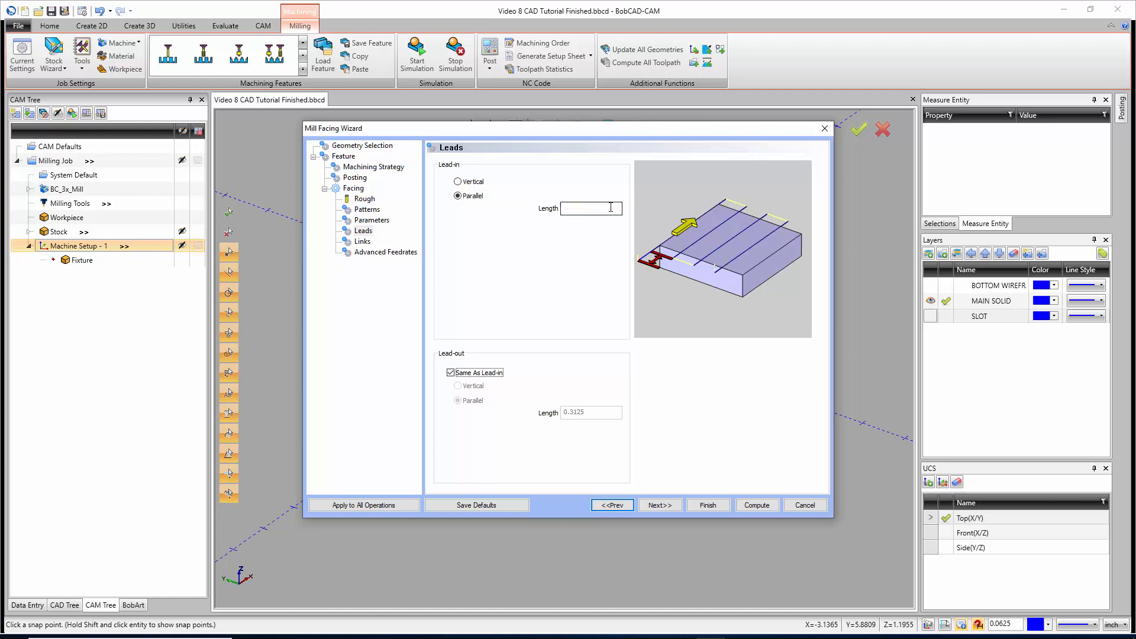
text(.4)
Step: Keep the default link and advanced feedrate settings and compute the Mill Facing toolpath
click(667, 507)
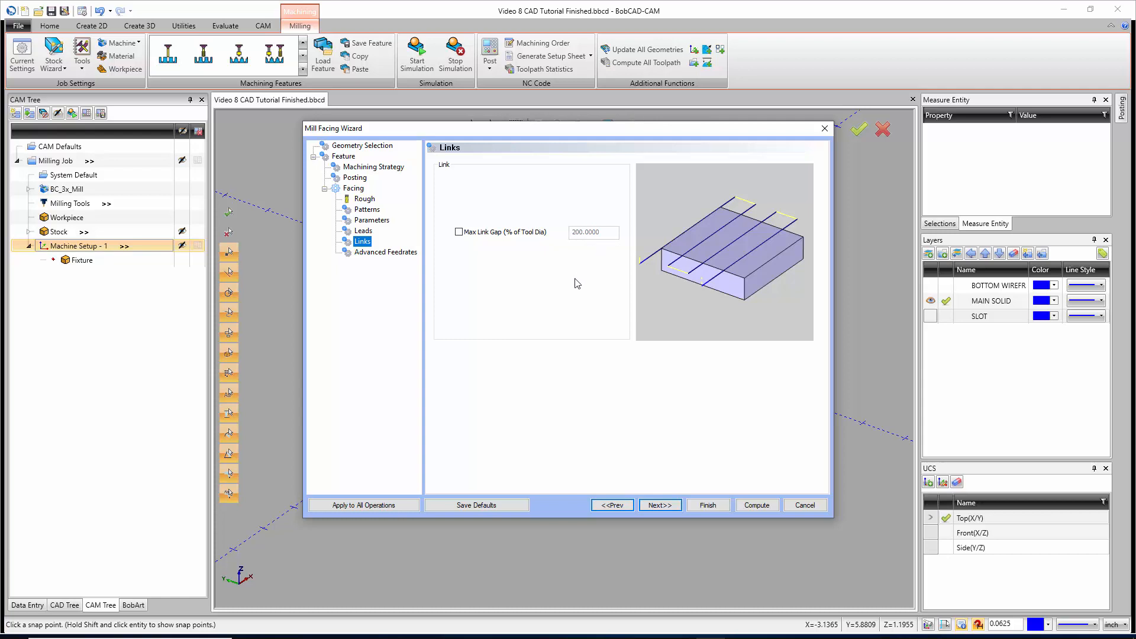
click(660, 506)
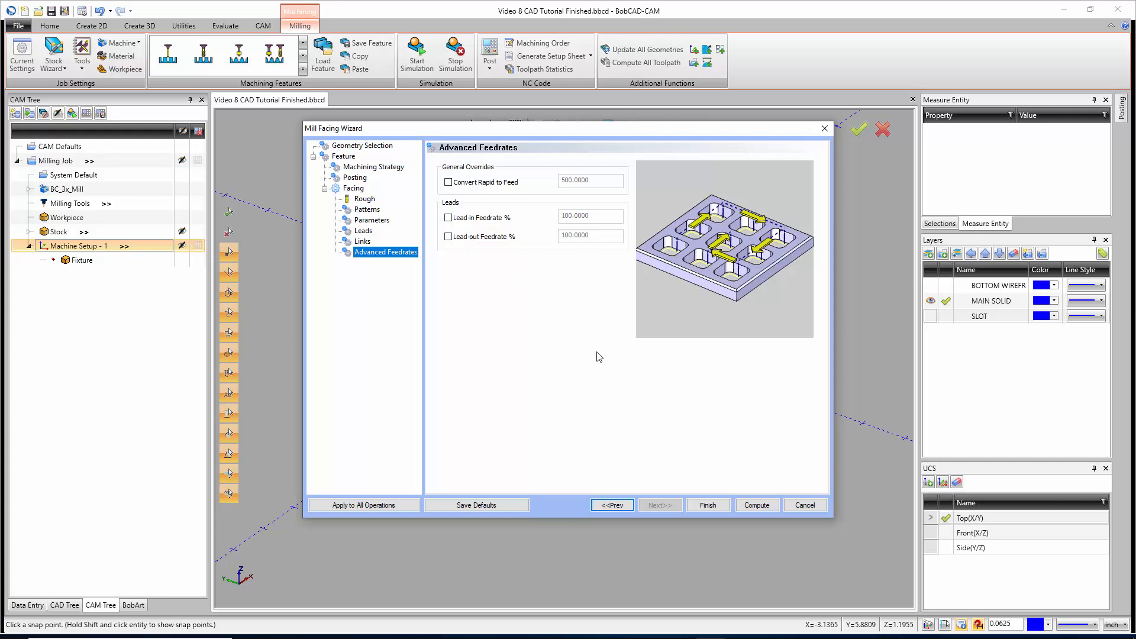
click(757, 506)
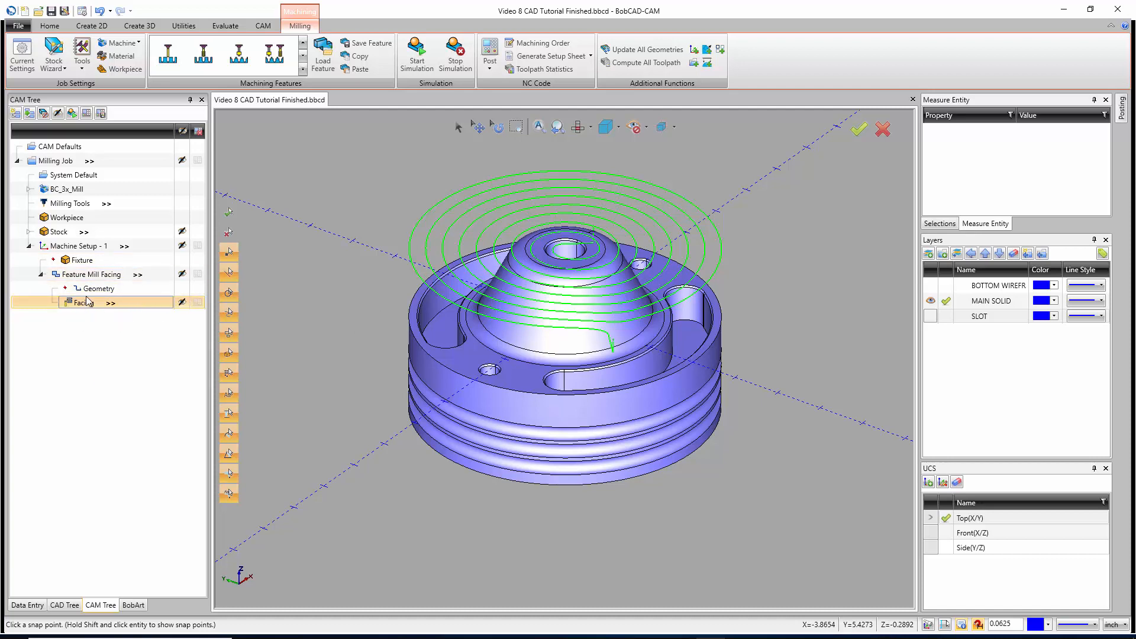
Step: Inspect the Mill Facing feature, its geometry and its facing toolpath under Machine Setup - 1, and collapse the feature
click(89, 275)
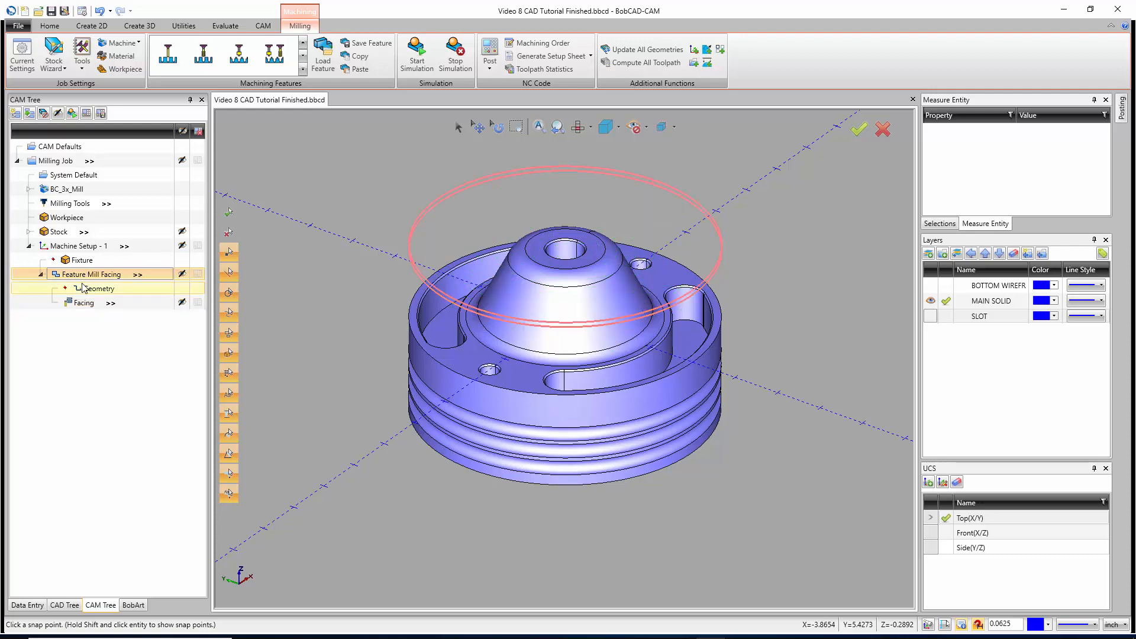
click(85, 289)
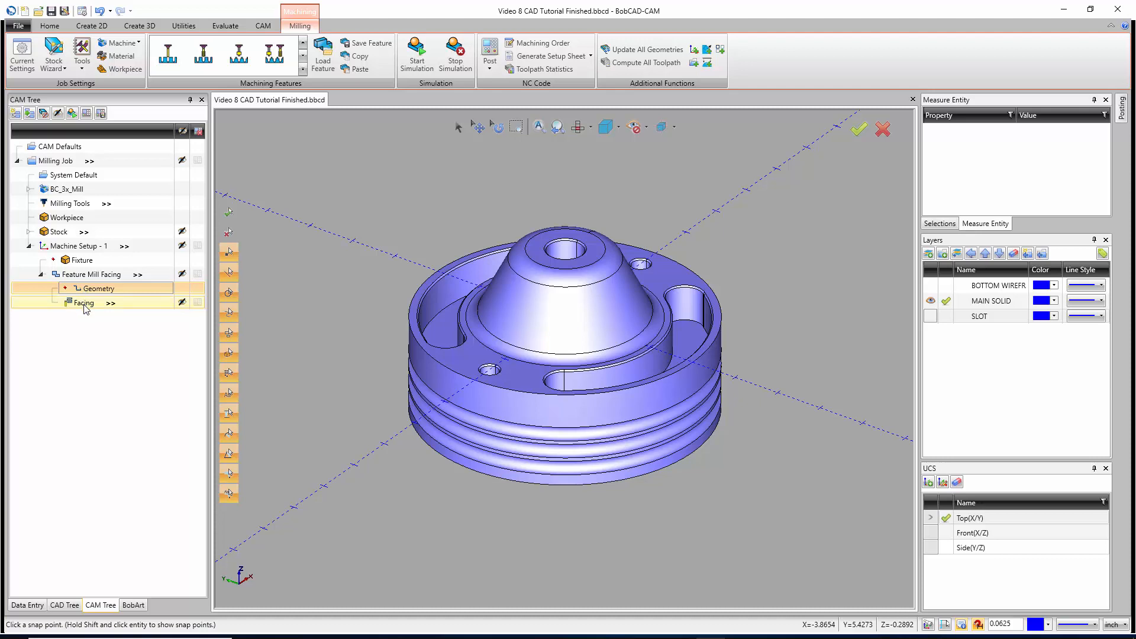
click(85, 302)
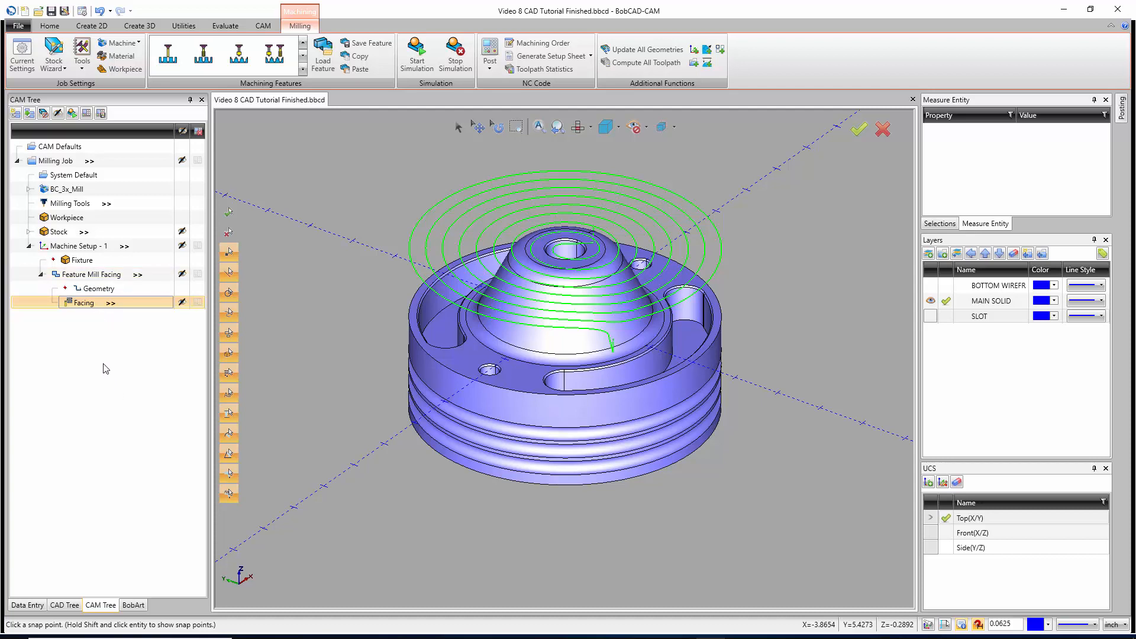
click(41, 275)
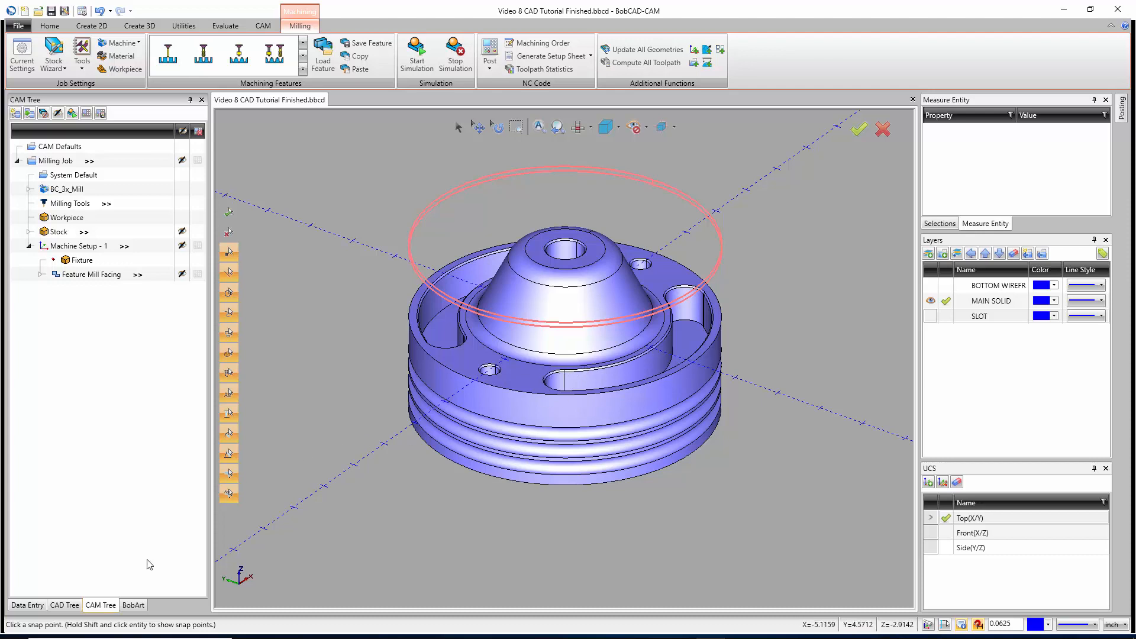
Step: Suppress the second Extrude Cut in the CAD history so the curved slots are removed from the solid
click(69, 605)
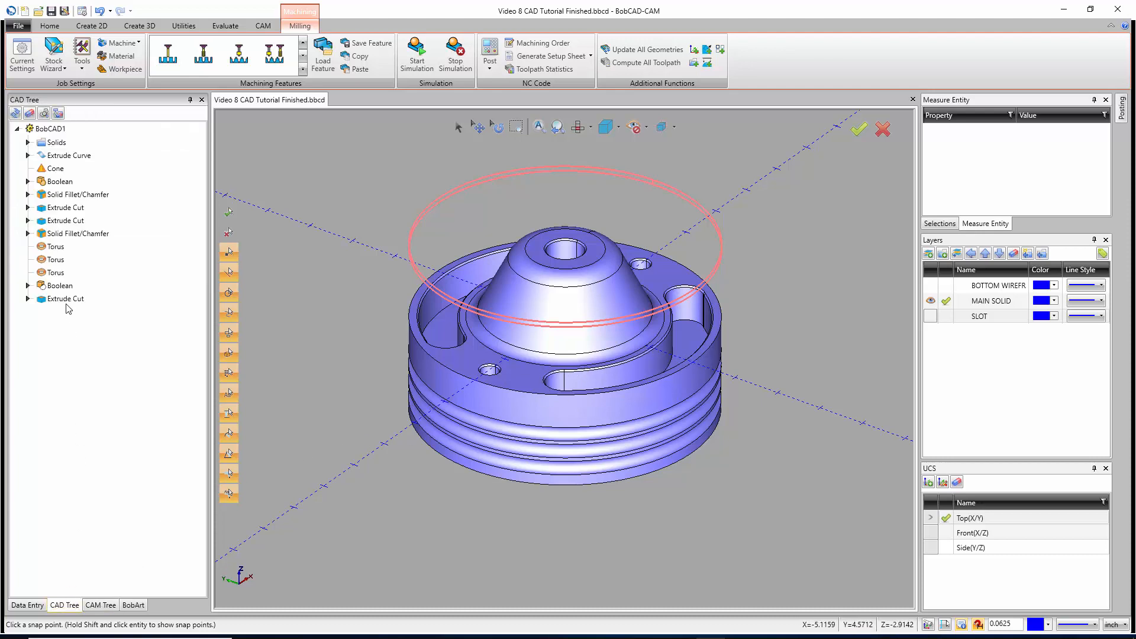
click(63, 222)
right_click(62, 222)
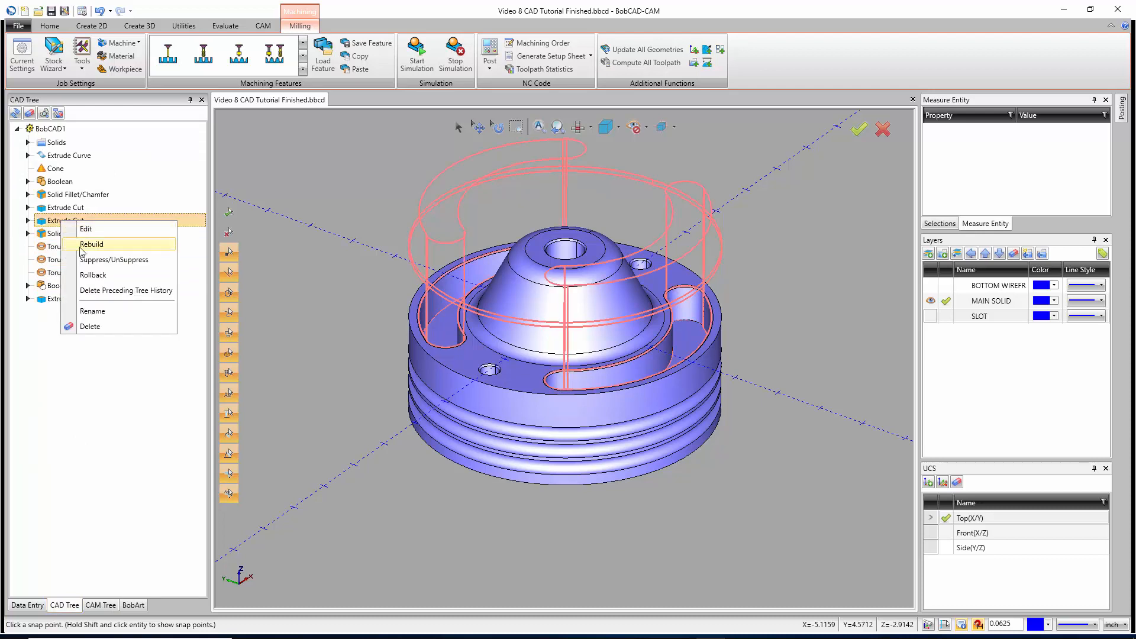
click(89, 261)
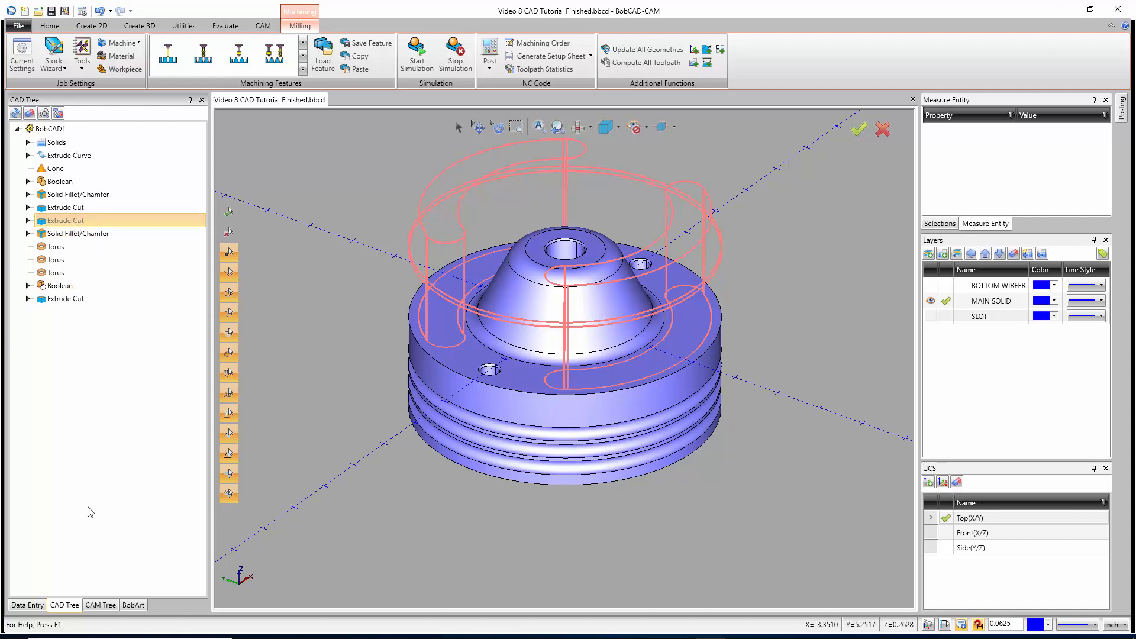
Step: Start a Mill 3 Axis feature under Machine Setup - 1 and select all faces of the solid as its geometry
click(100, 605)
click(76, 245)
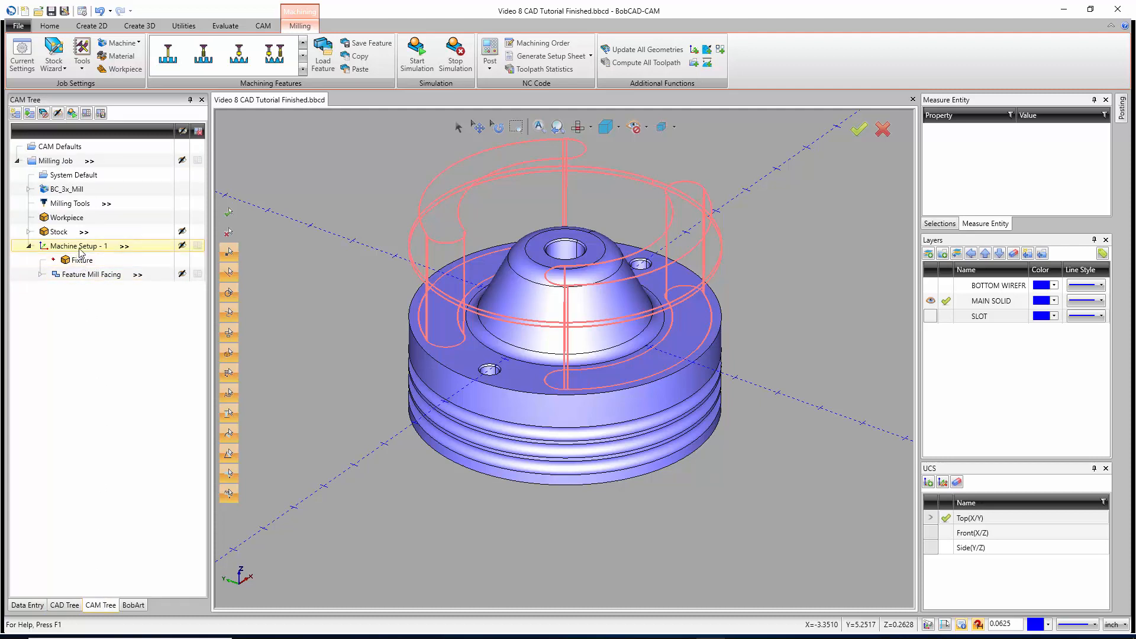
right_click(82, 248)
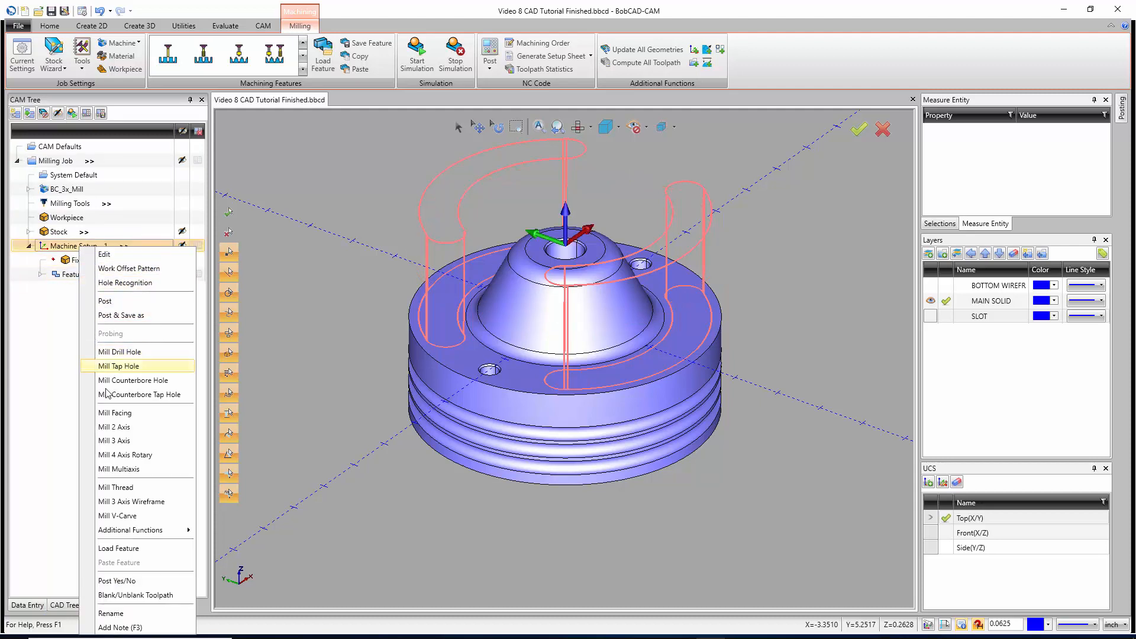
click(133, 441)
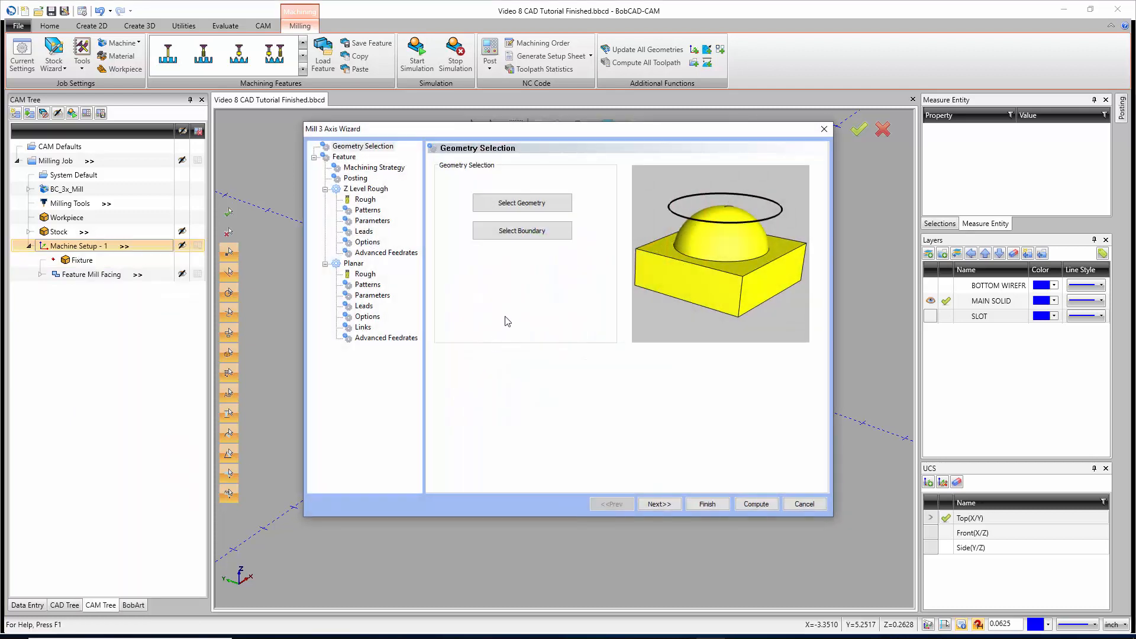
click(523, 203)
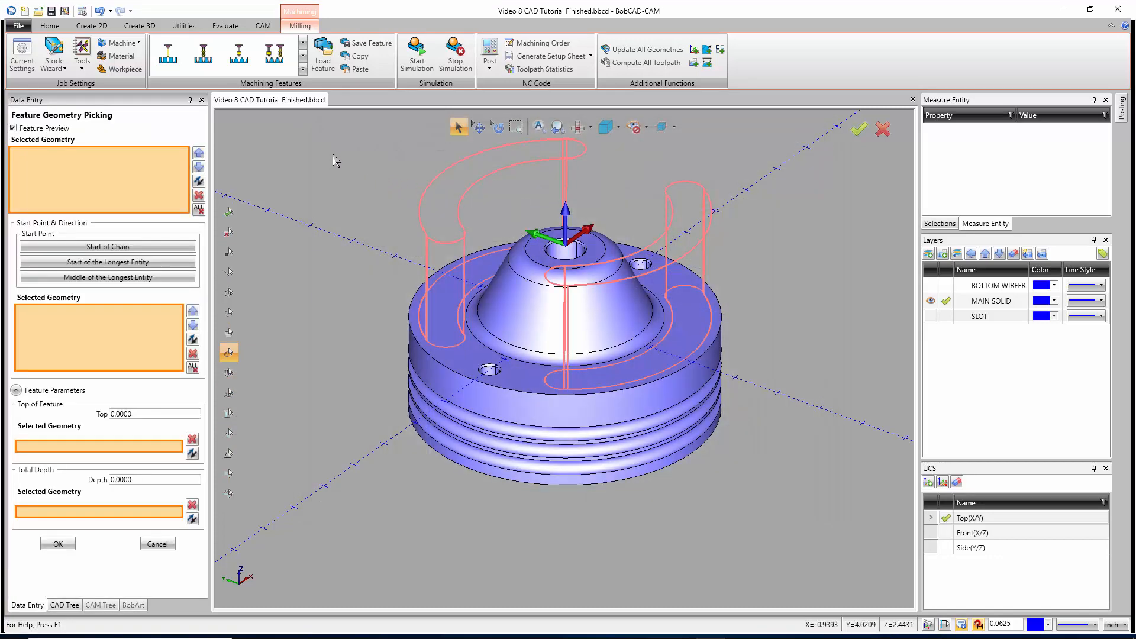
drag(309, 143, 833, 546)
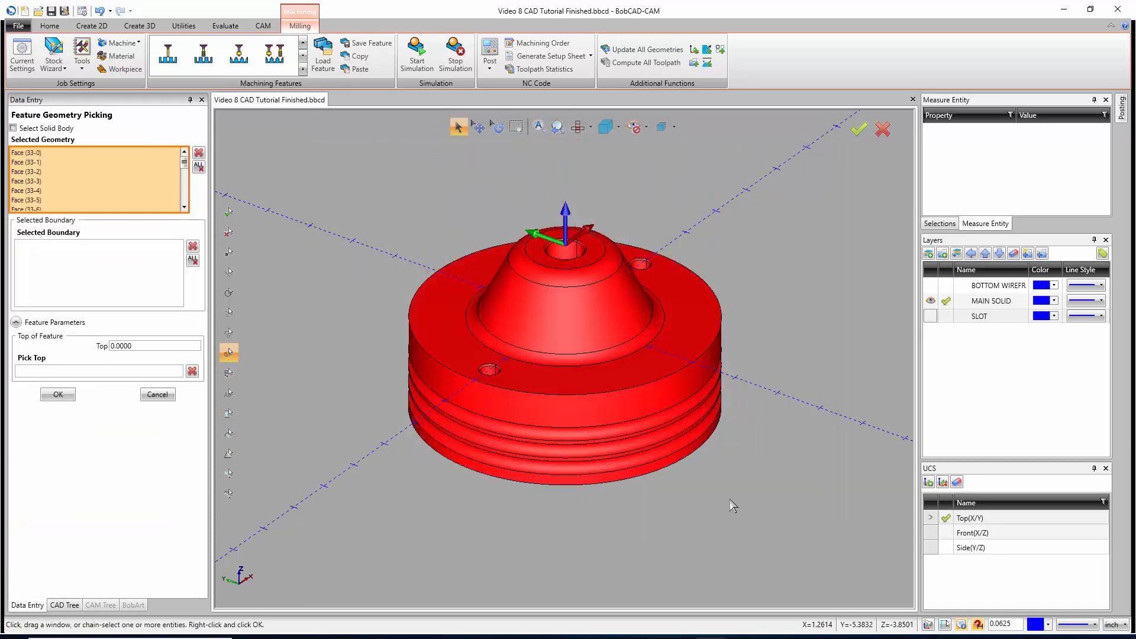
click(58, 395)
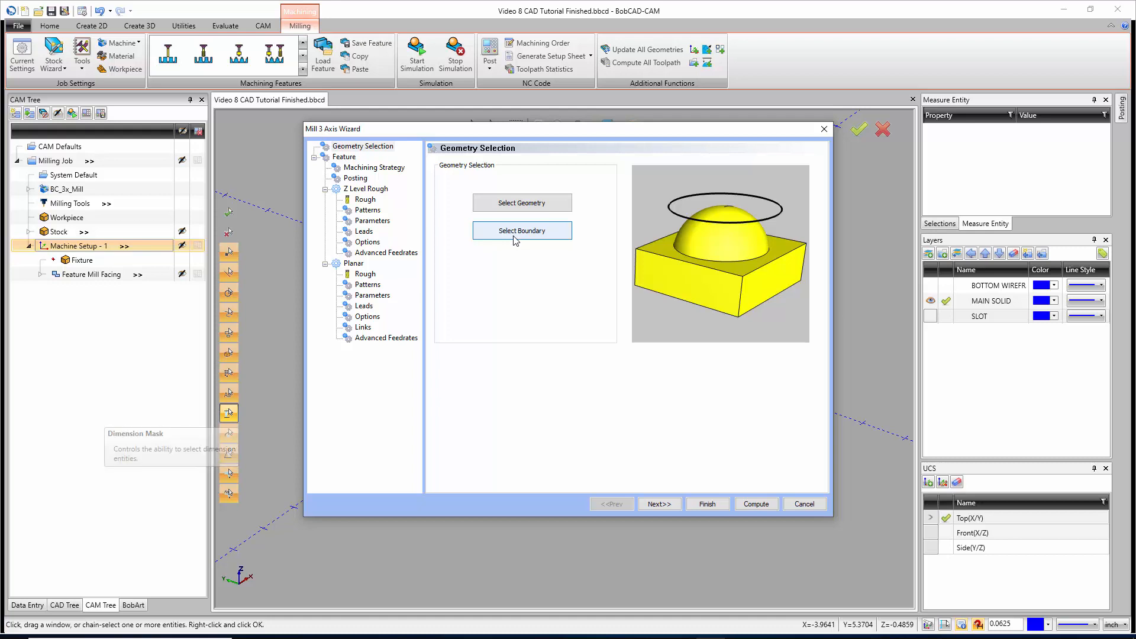
click(514, 236)
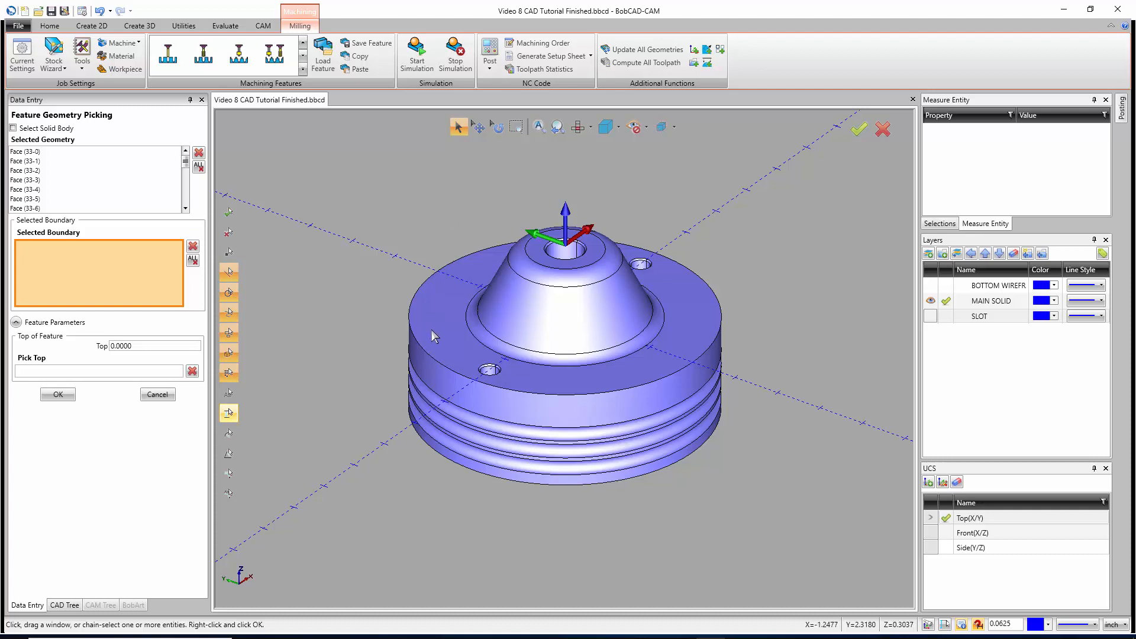
click(434, 365)
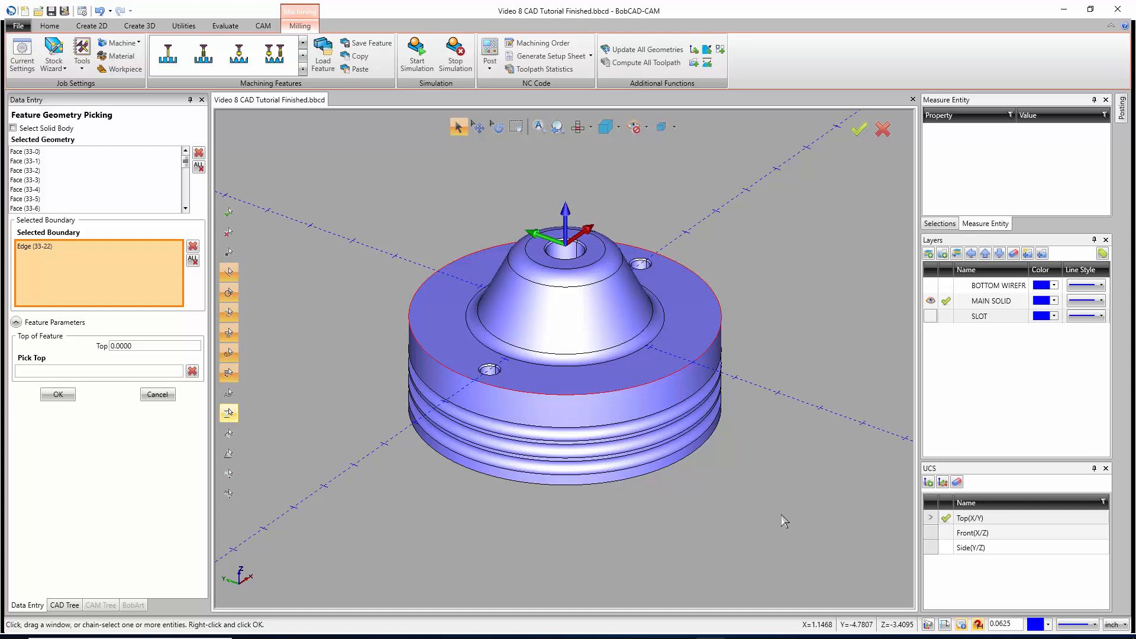
click(192, 261)
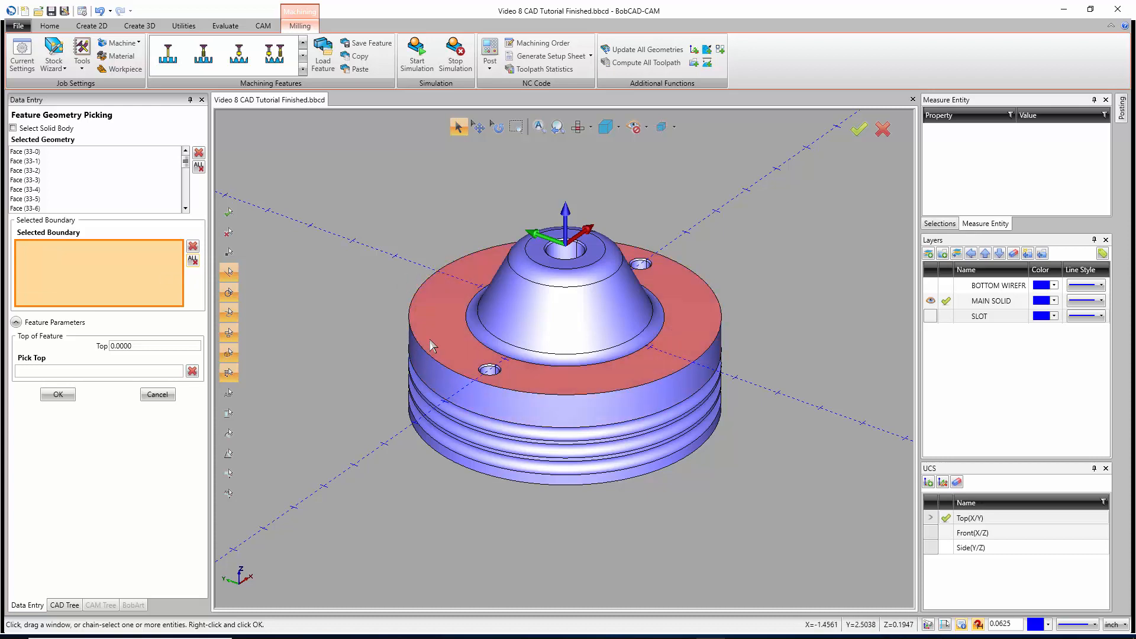
click(57, 395)
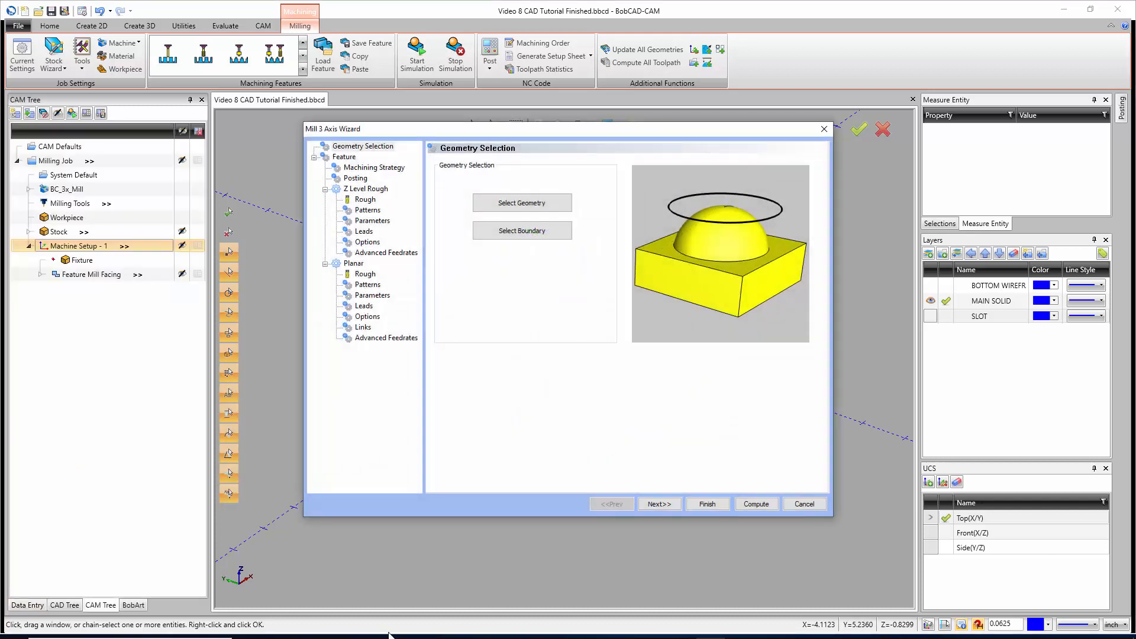
Step: Set the Mill 3 Axis feature's top to -0.1, checking it by picking a point on the solid's upper surface
click(658, 504)
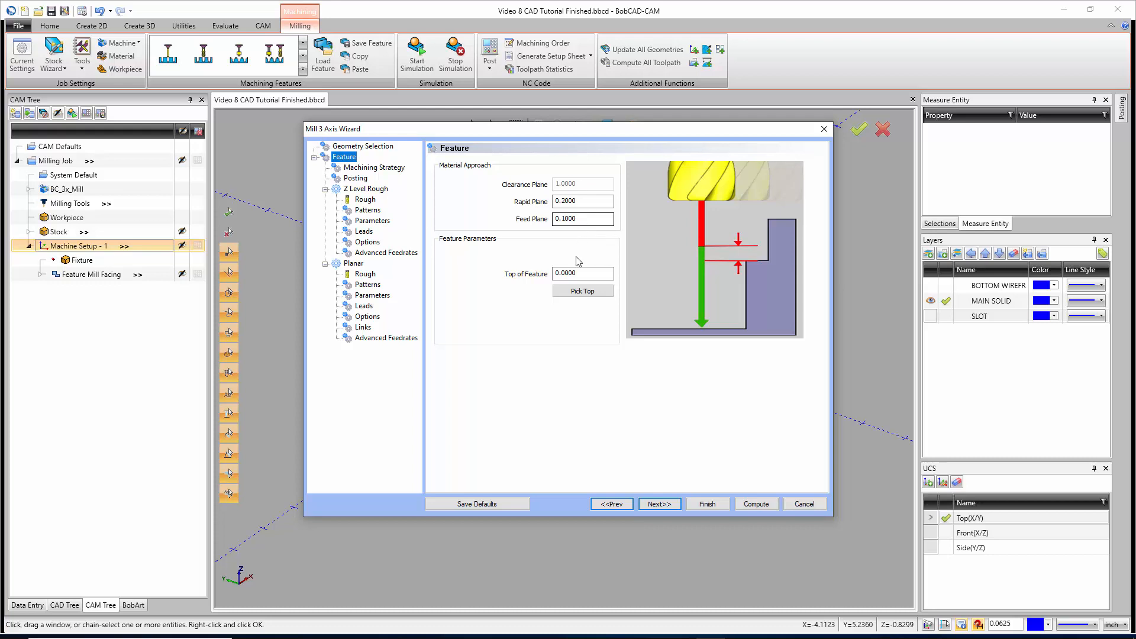
key(Tab)
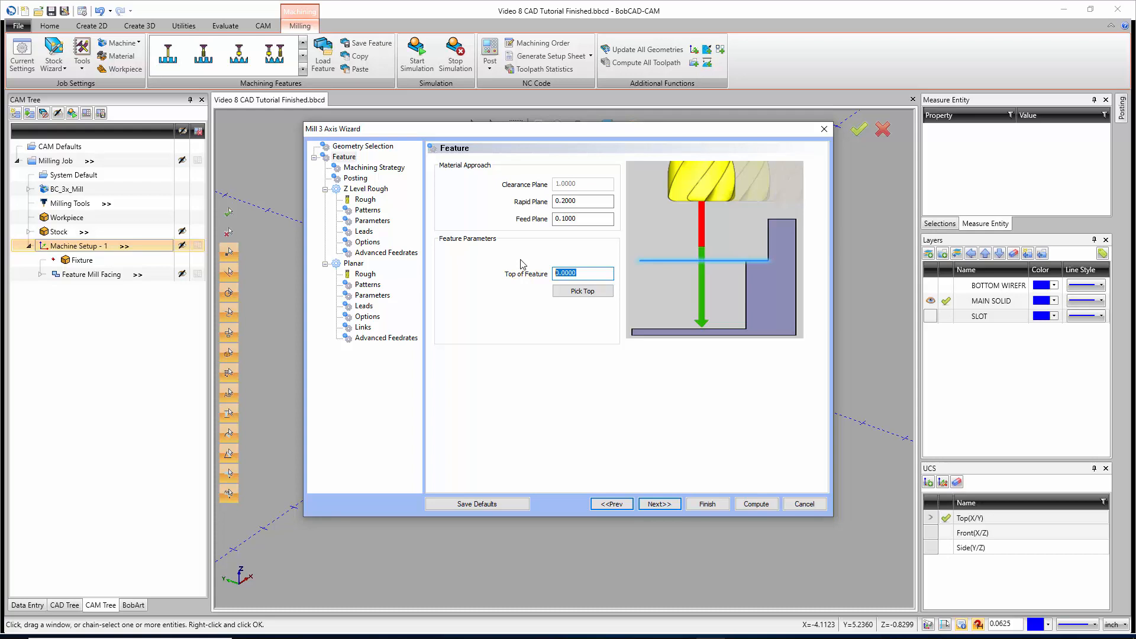
text(-.1)
click(578, 296)
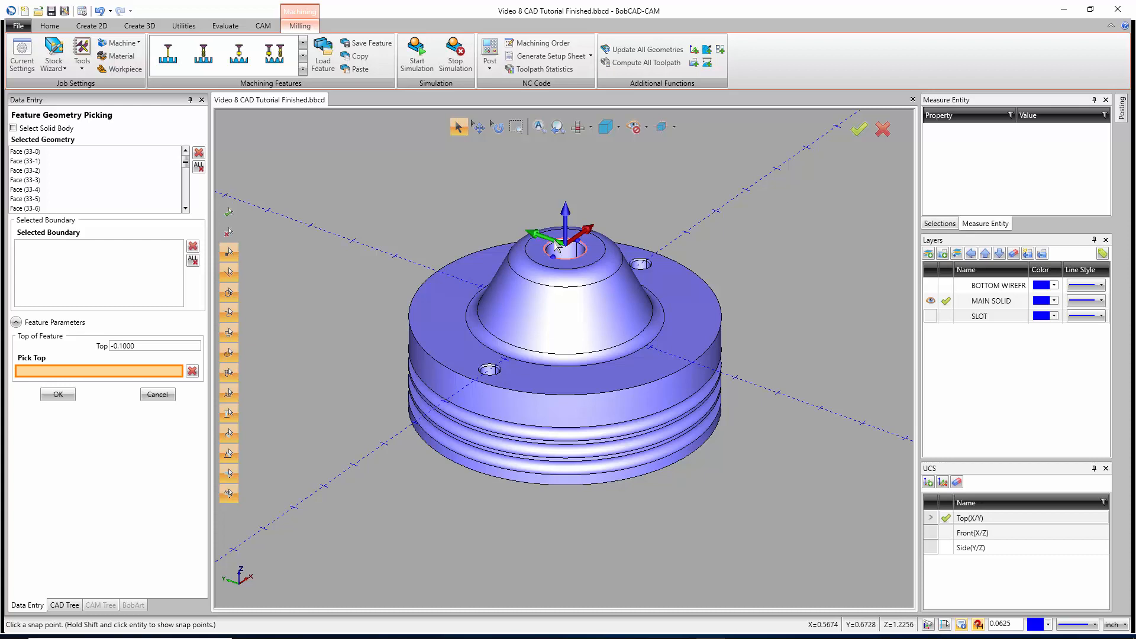
click(537, 268)
drag(137, 345, 89, 344)
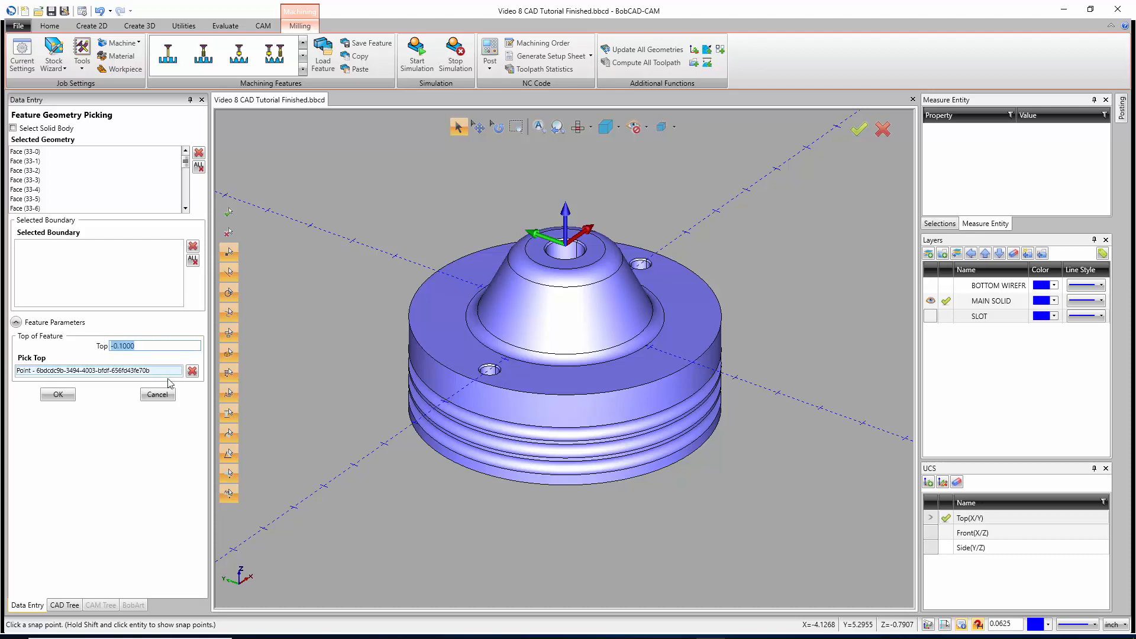
click(59, 394)
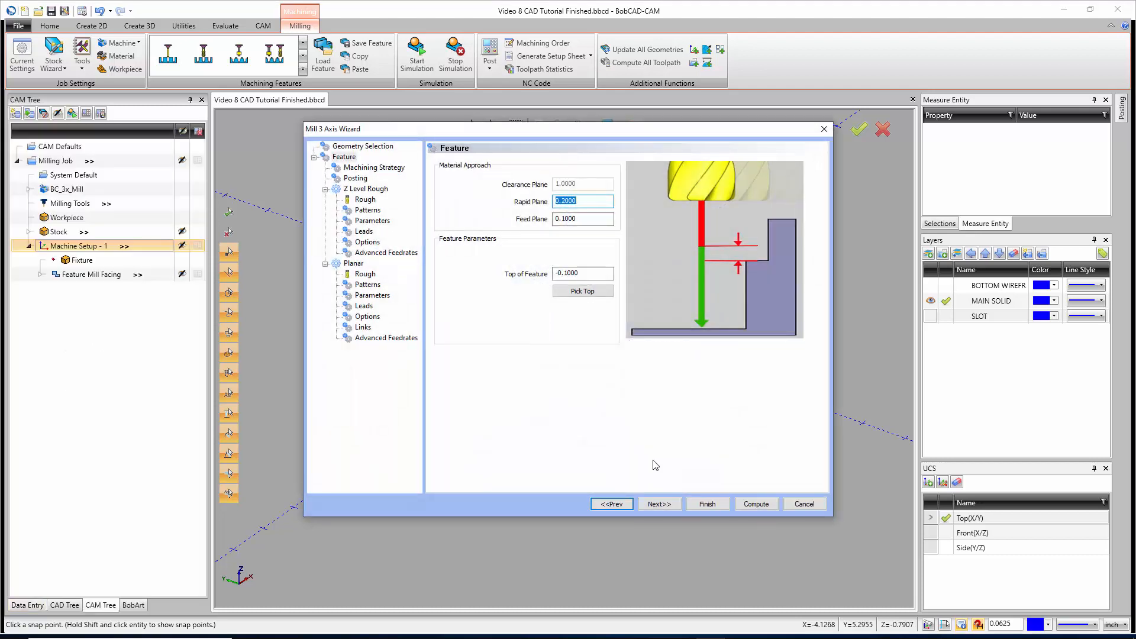
click(669, 505)
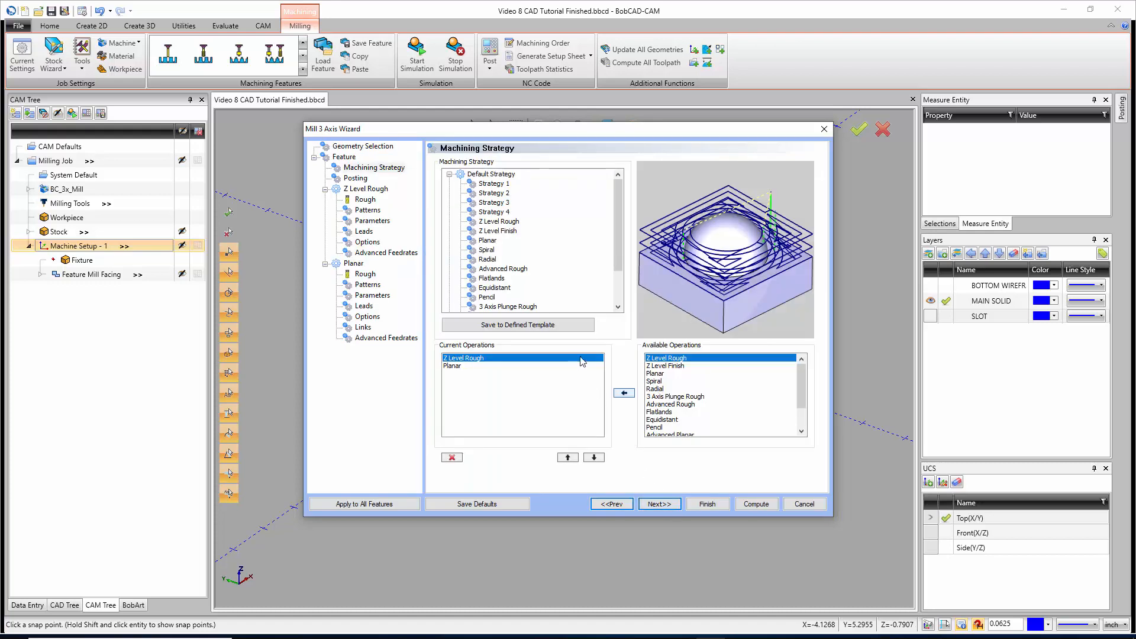
Step: Use the Z Level Rough machining strategy and add Z Level Finish and Flatlands as its following operations
click(498, 221)
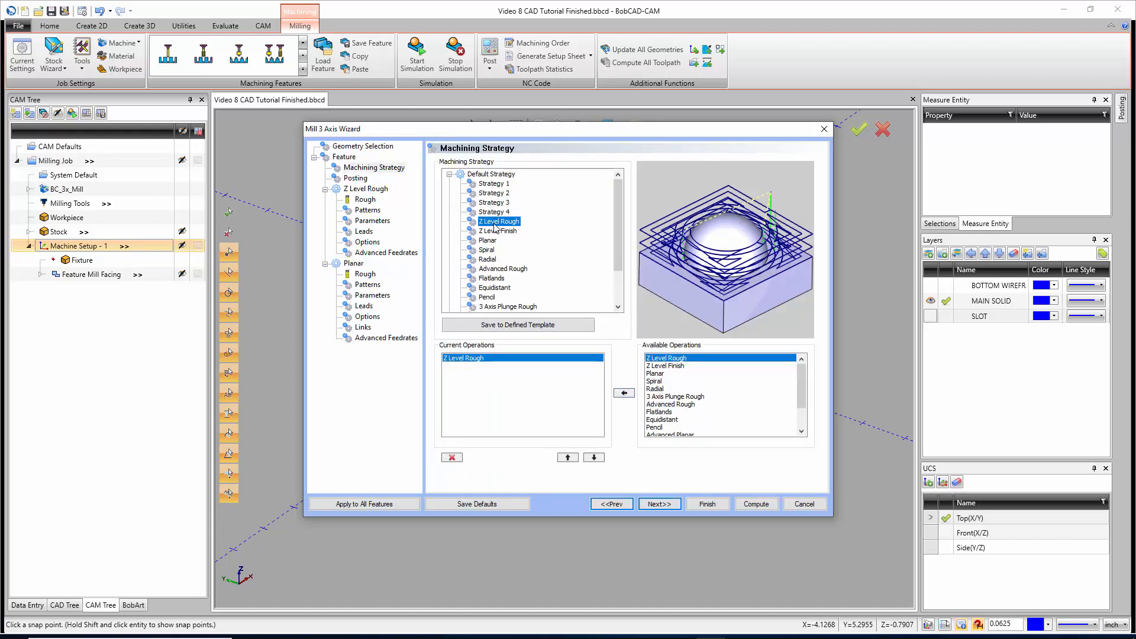
click(660, 367)
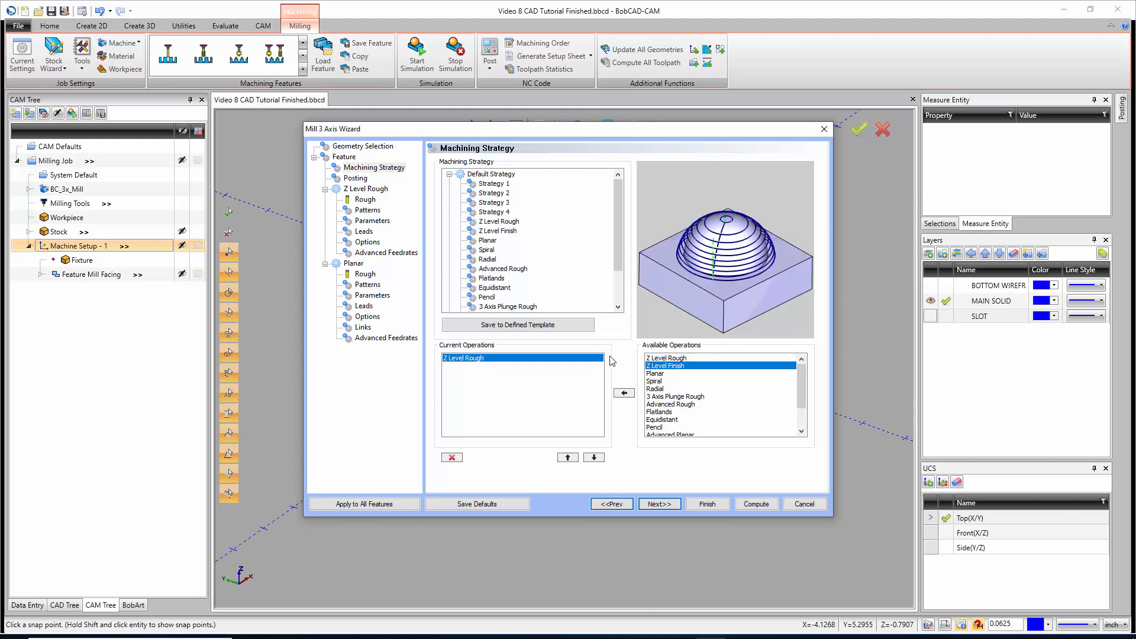
click(624, 393)
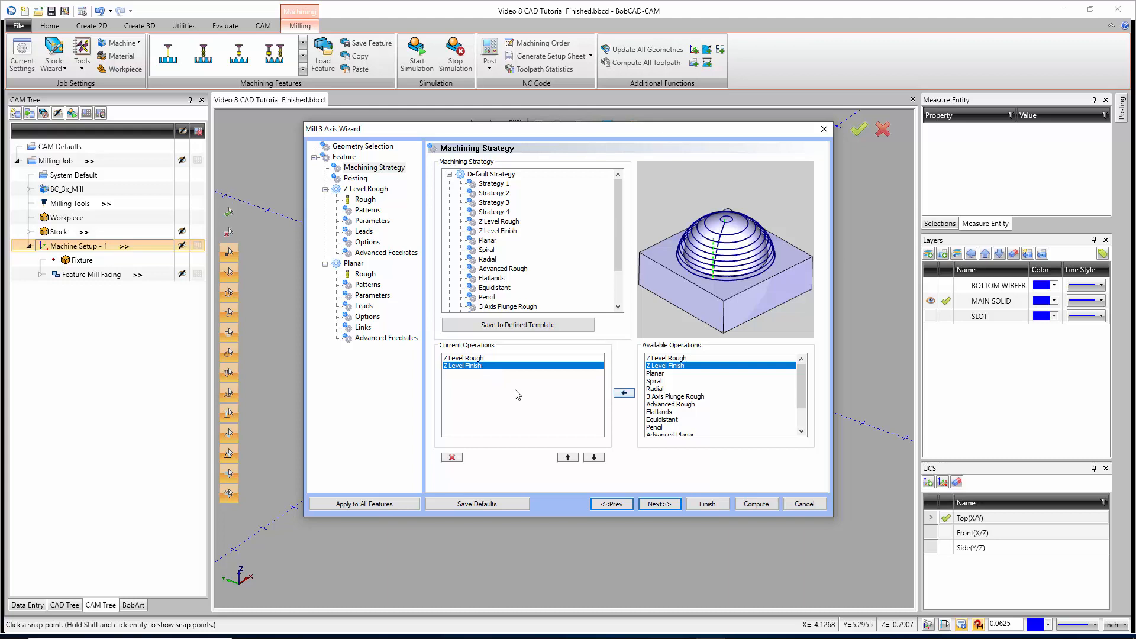
click(661, 413)
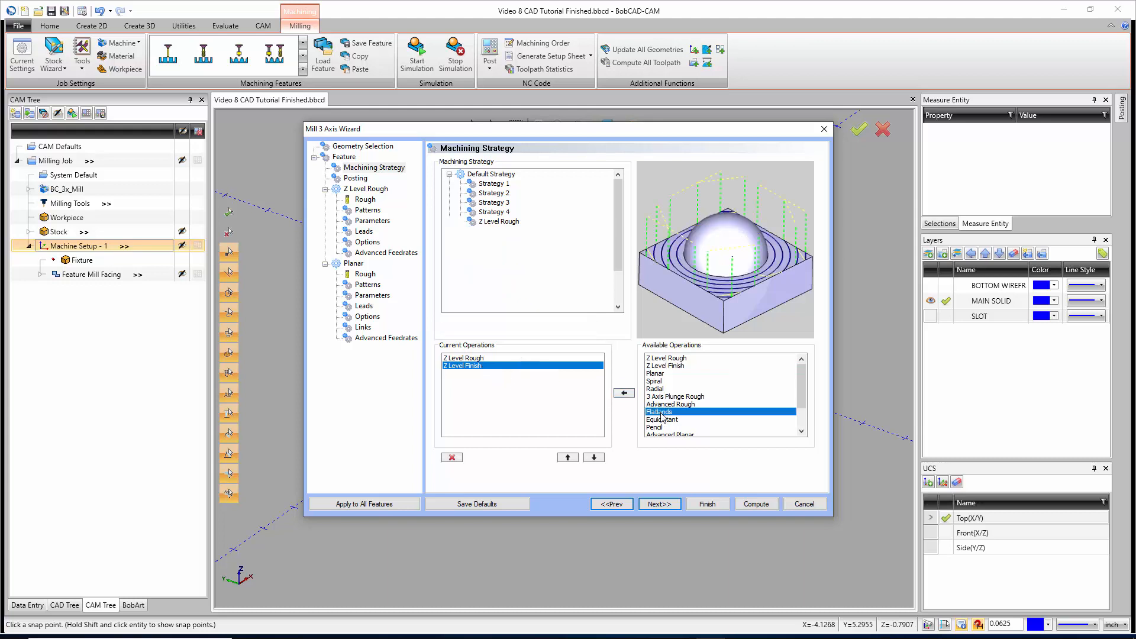
click(624, 393)
click(470, 359)
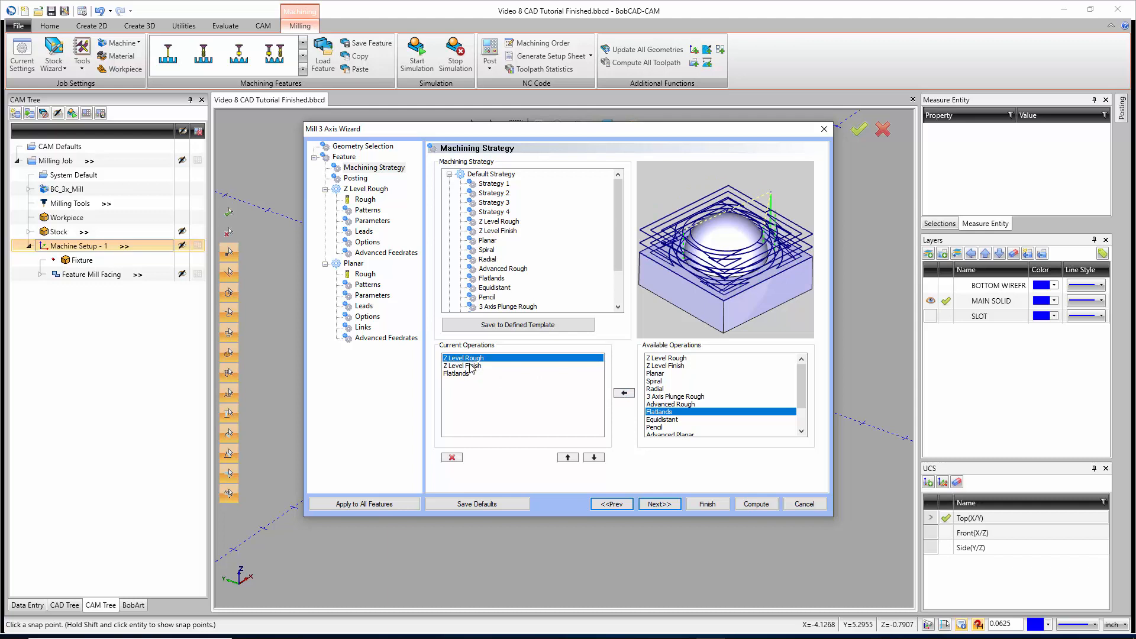
click(472, 366)
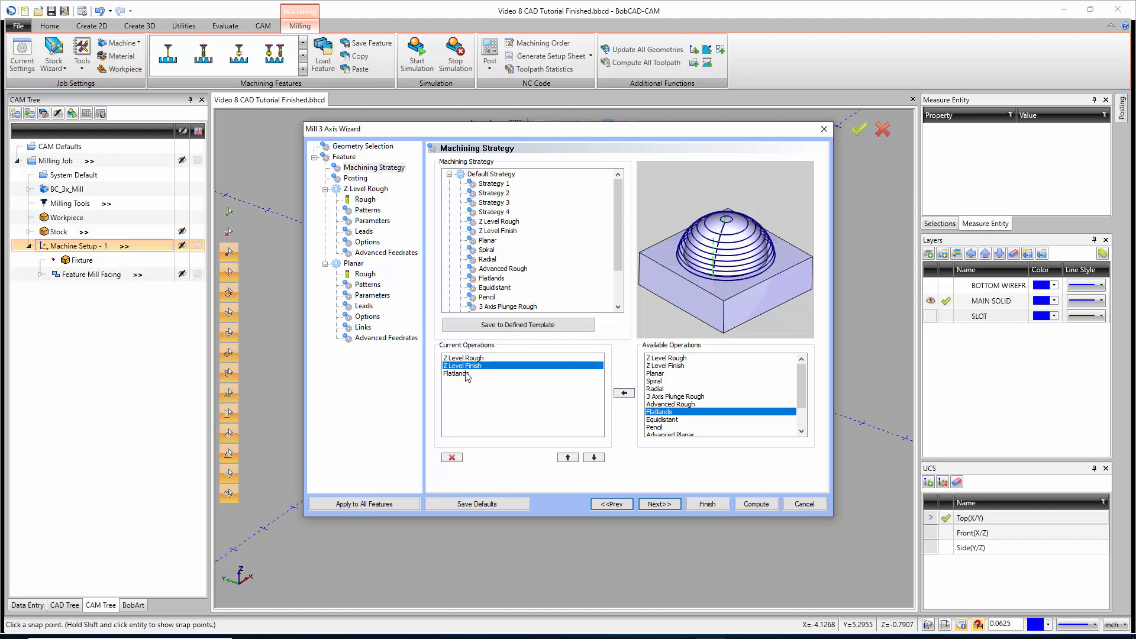
click(465, 374)
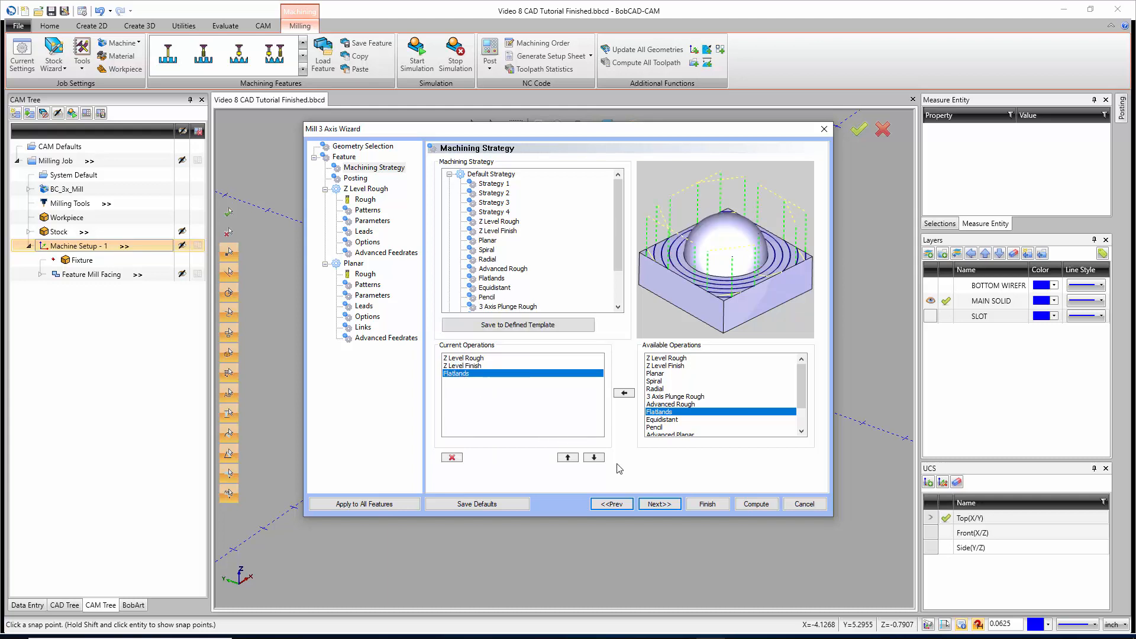
click(658, 504)
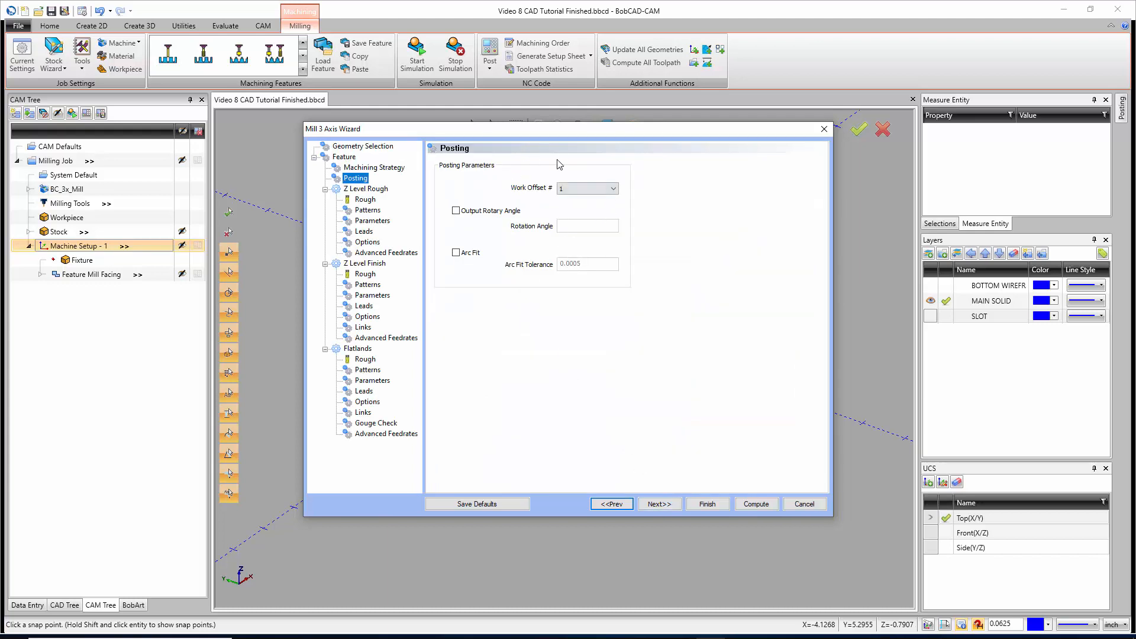
Step: Keep work offset 1 and enable Arc Fit in the feature's posting parameters
click(566, 194)
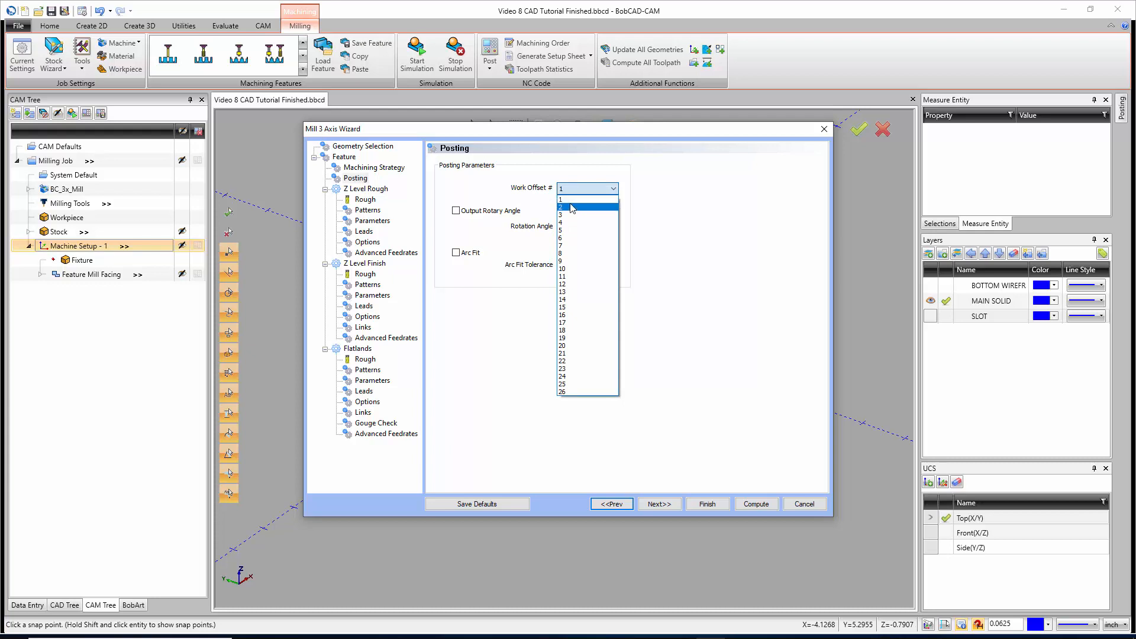
click(570, 202)
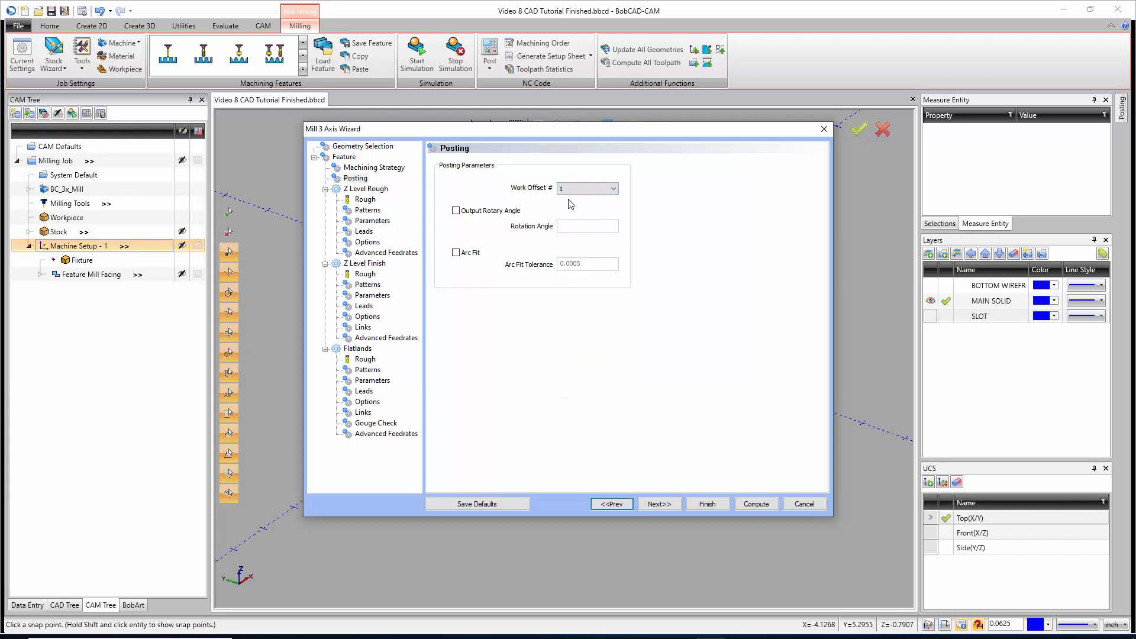
click(457, 254)
click(661, 504)
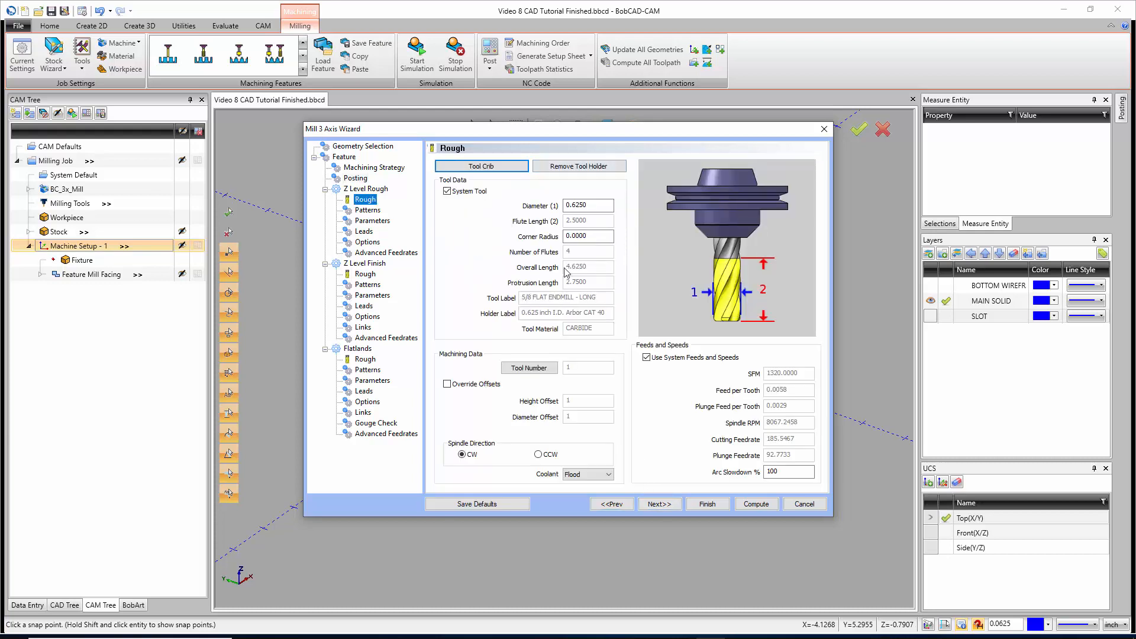
Step: Keep the 0.625 diameter flat end mill with zero corner radius and the Pocket In climb-milling pattern for Z Level Rough
click(589, 205)
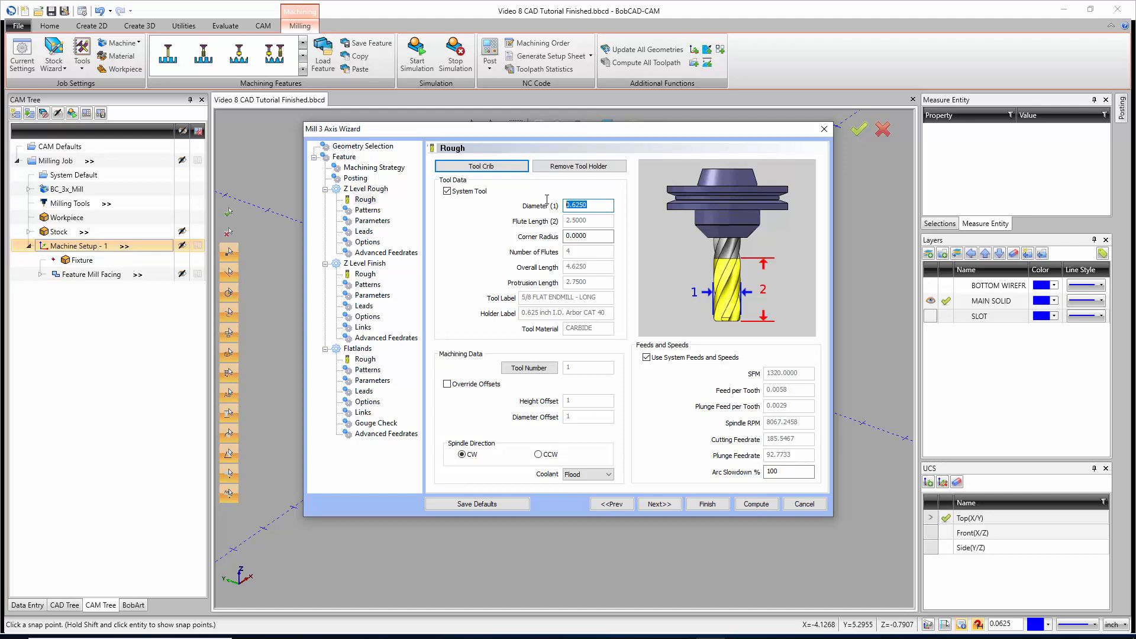
click(595, 233)
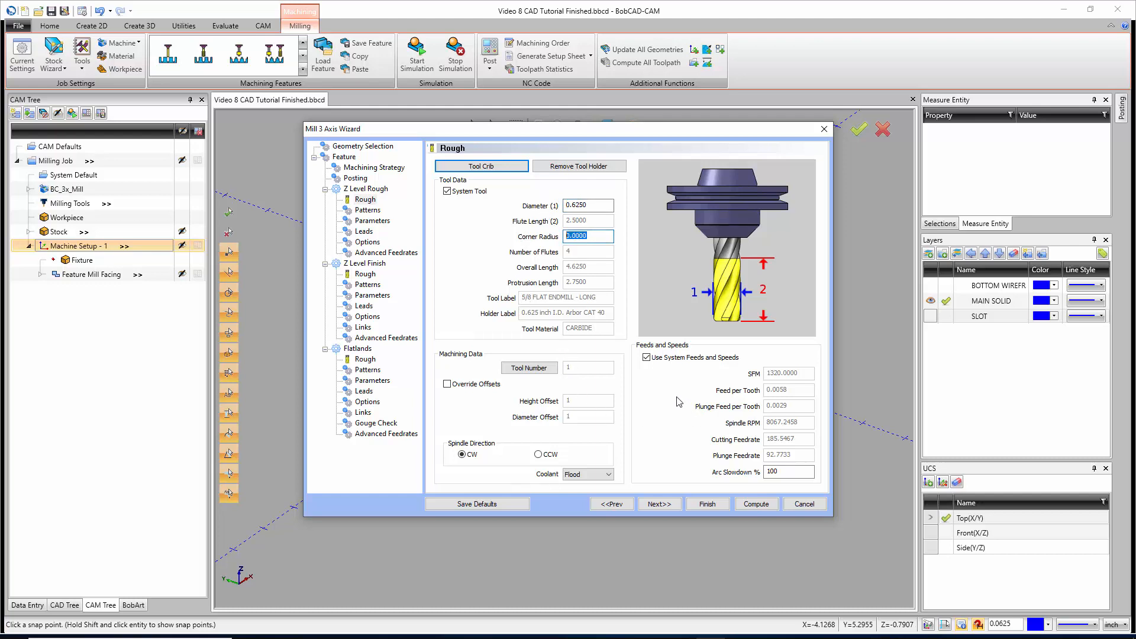
click(659, 504)
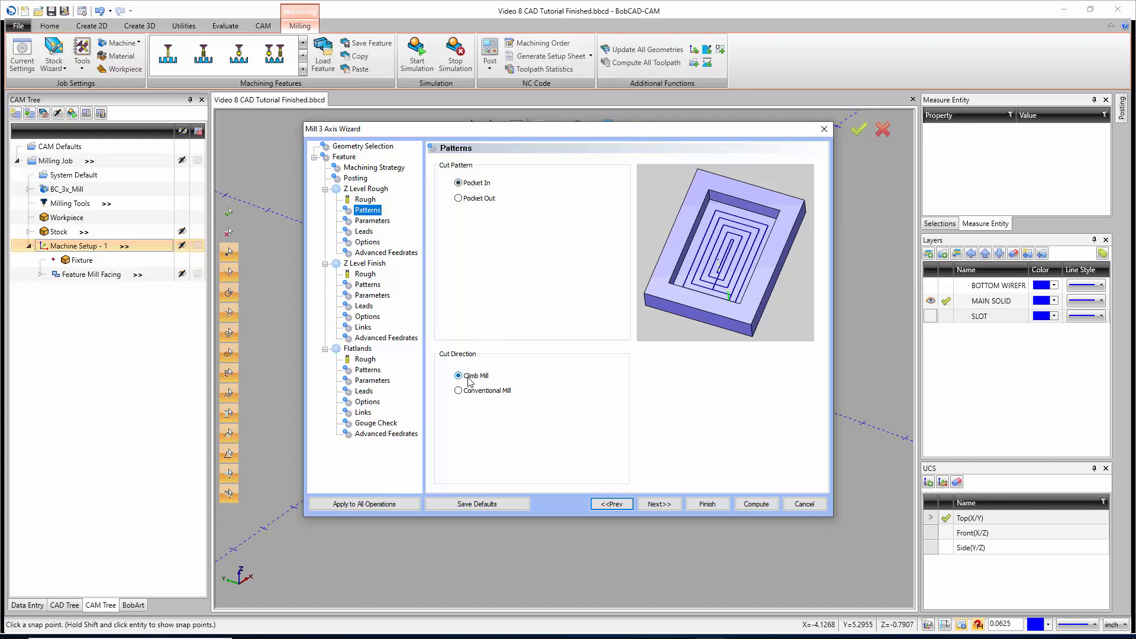
click(667, 503)
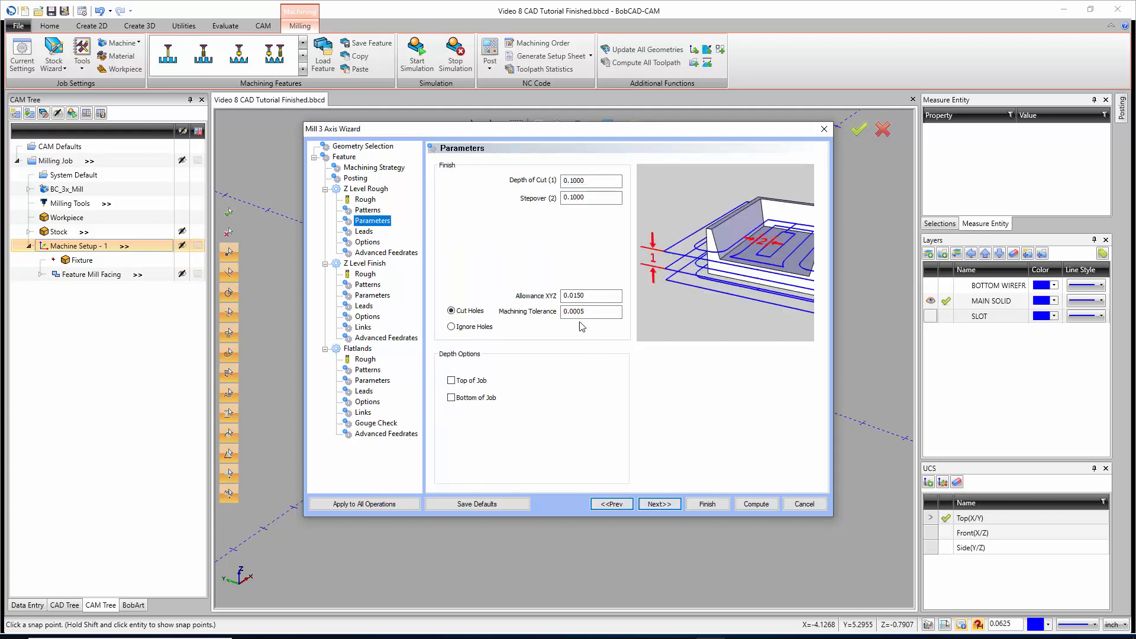
Step: Set both the depth of cut and the stepover of Z Level Rough to 0.3
key(Tab)
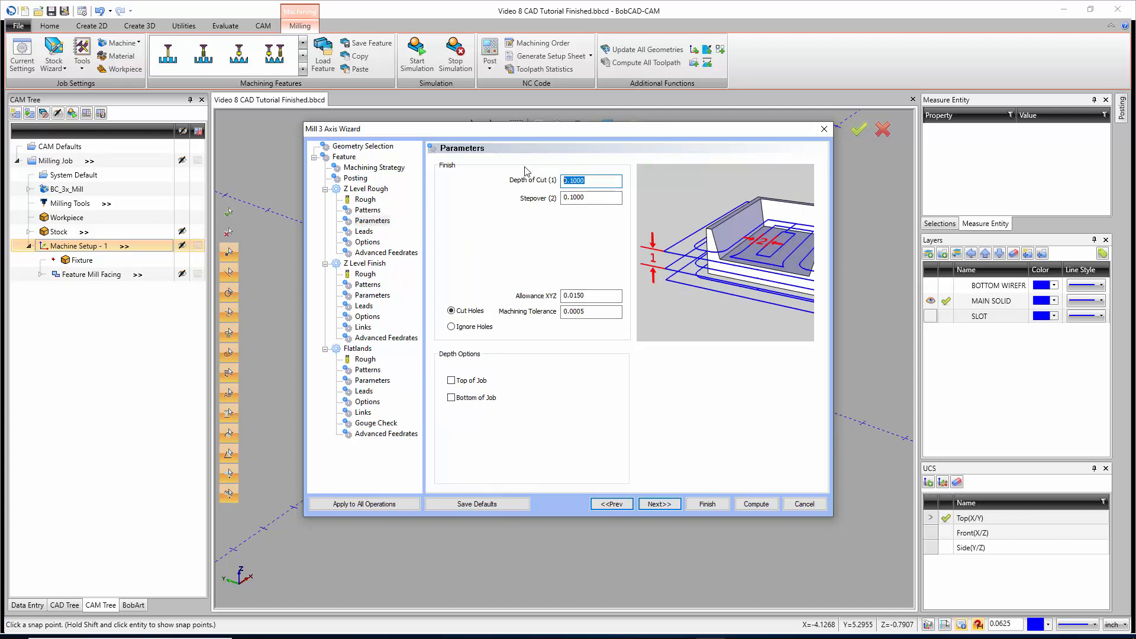
text(.625)
key(Tab)
click(589, 181)
click(593, 197)
click(594, 183)
drag(586, 181, 575, 177)
text(0)
key(Tab)
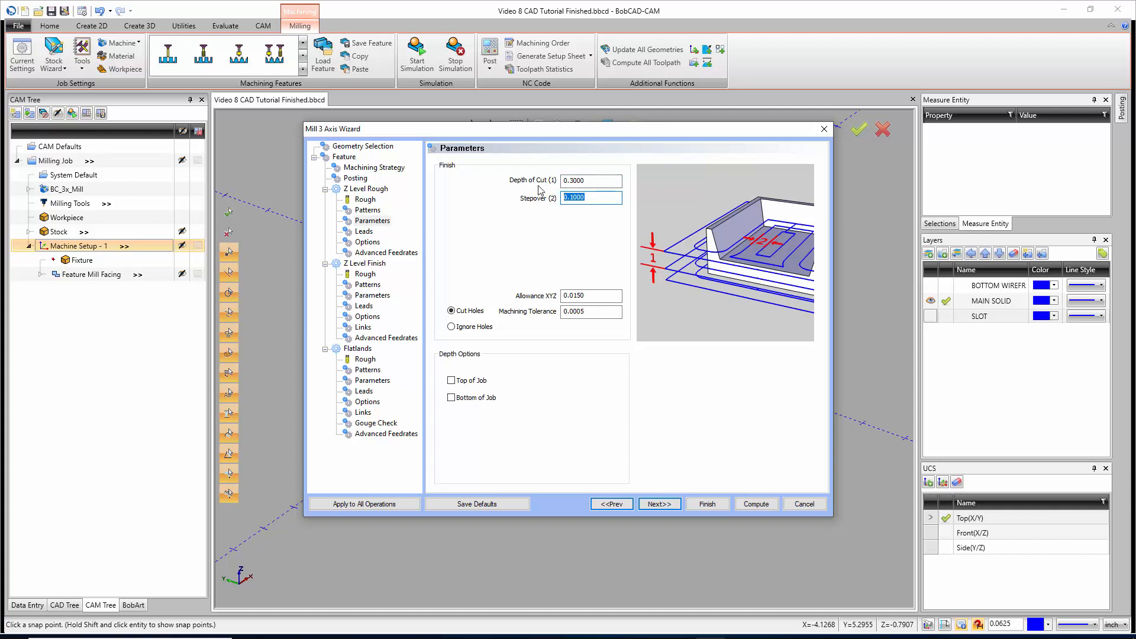
text(0.3)
click(595, 179)
key(Tab)
Step: Set the Z Level Rough Allowance XYZ to 0.06 and edit its machining tolerance
key(Tab)
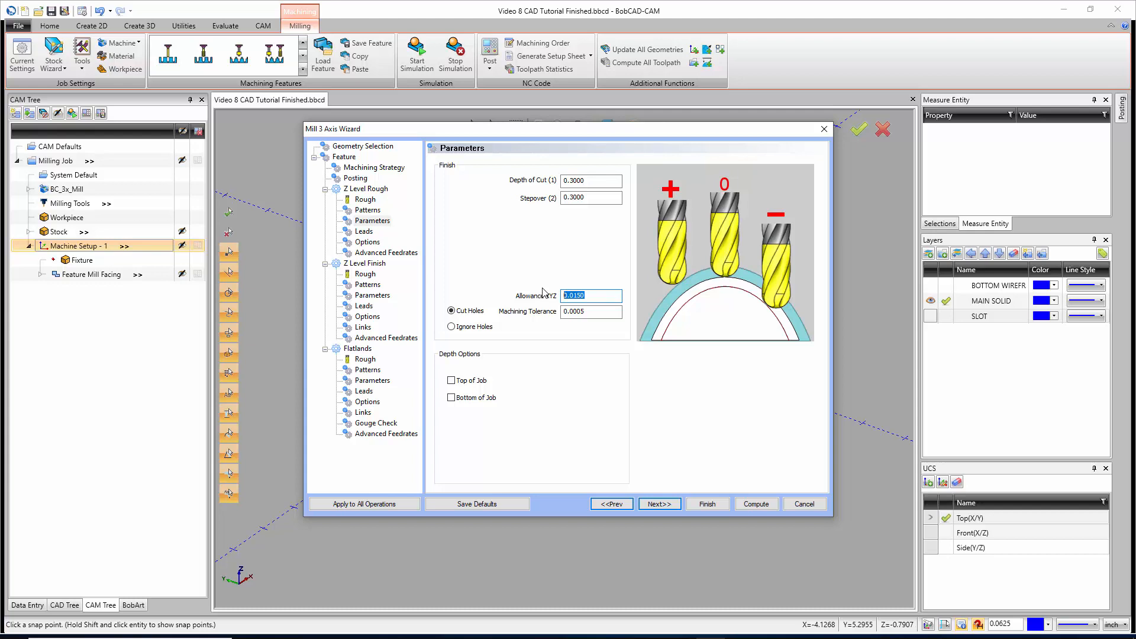
click(590, 295)
drag(590, 295, 572, 297)
text(.)
click(570, 297)
click(588, 311)
drag(600, 311, 559, 307)
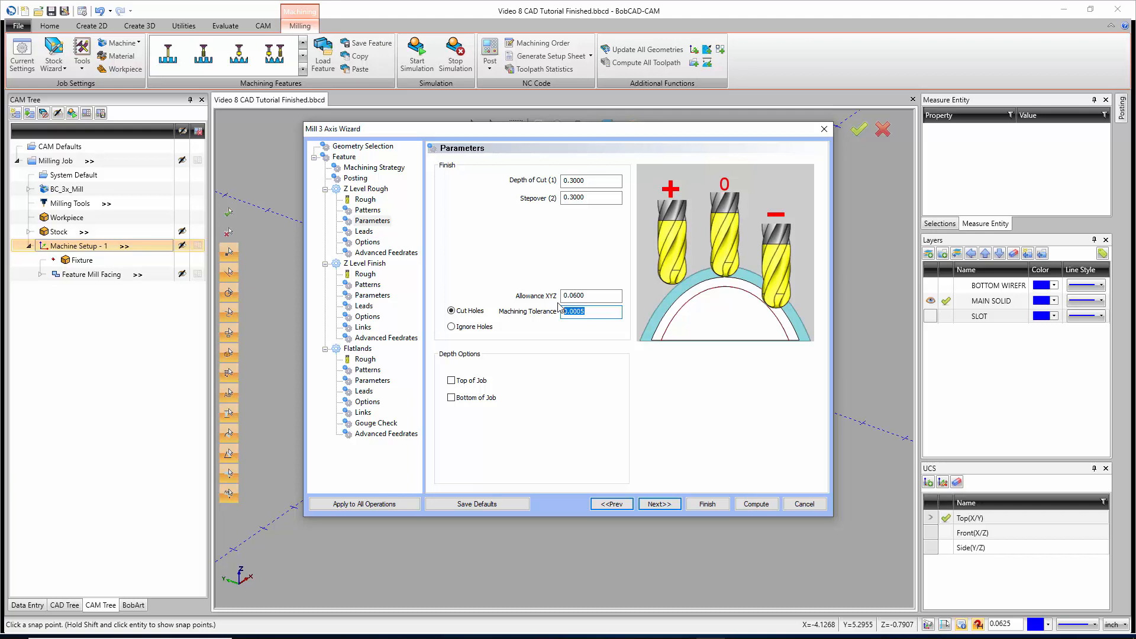
click(594, 312)
key(BackSpace)
key(BackSpace)
click(659, 504)
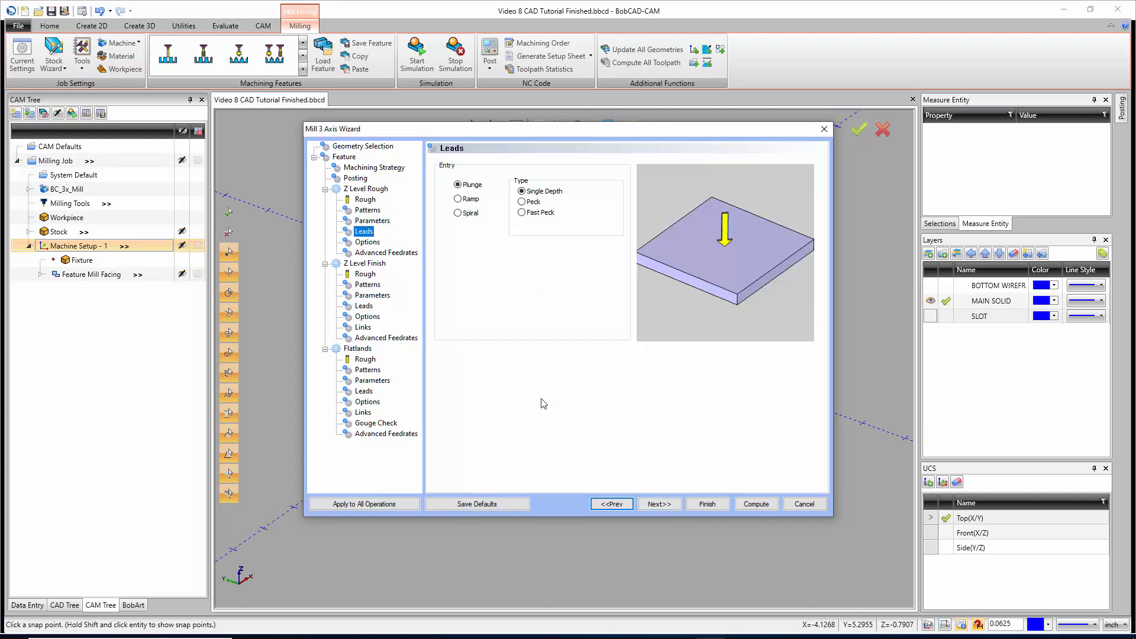
Step: Compare the peck plunge, ramp and spiral entries of Z Level Rough and select the Ramp entry
click(536, 202)
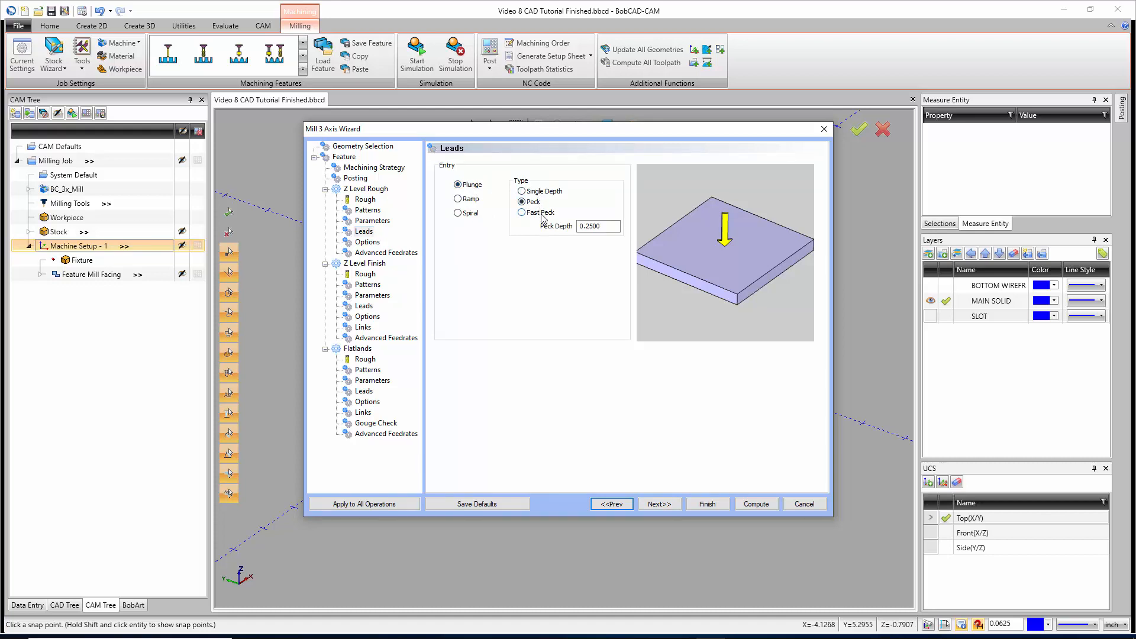
click(541, 192)
click(472, 200)
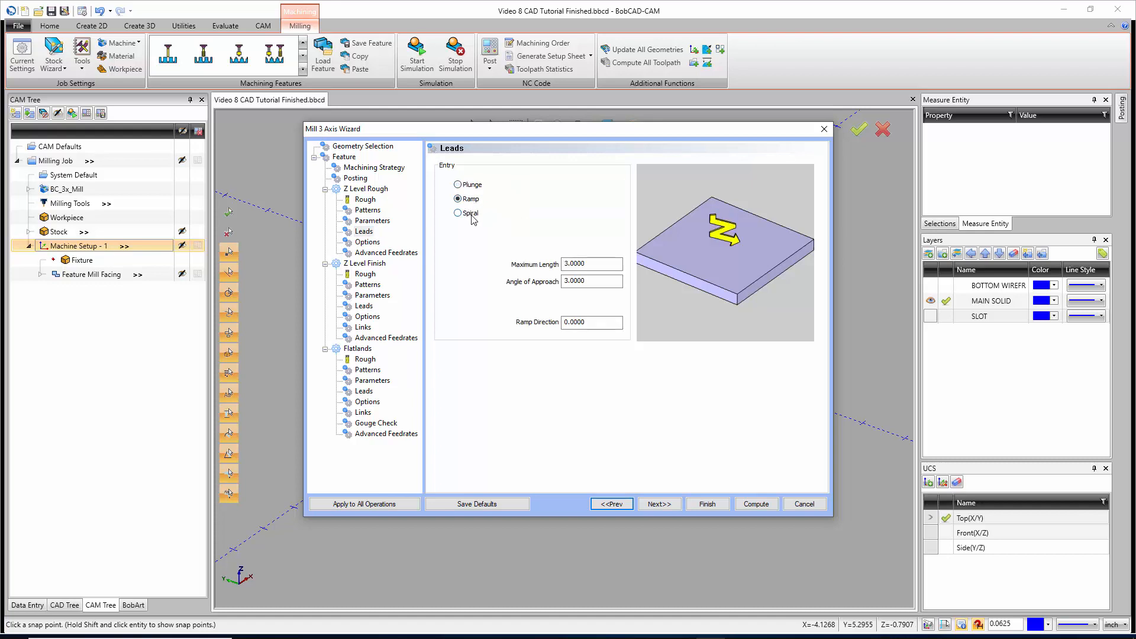
click(470, 214)
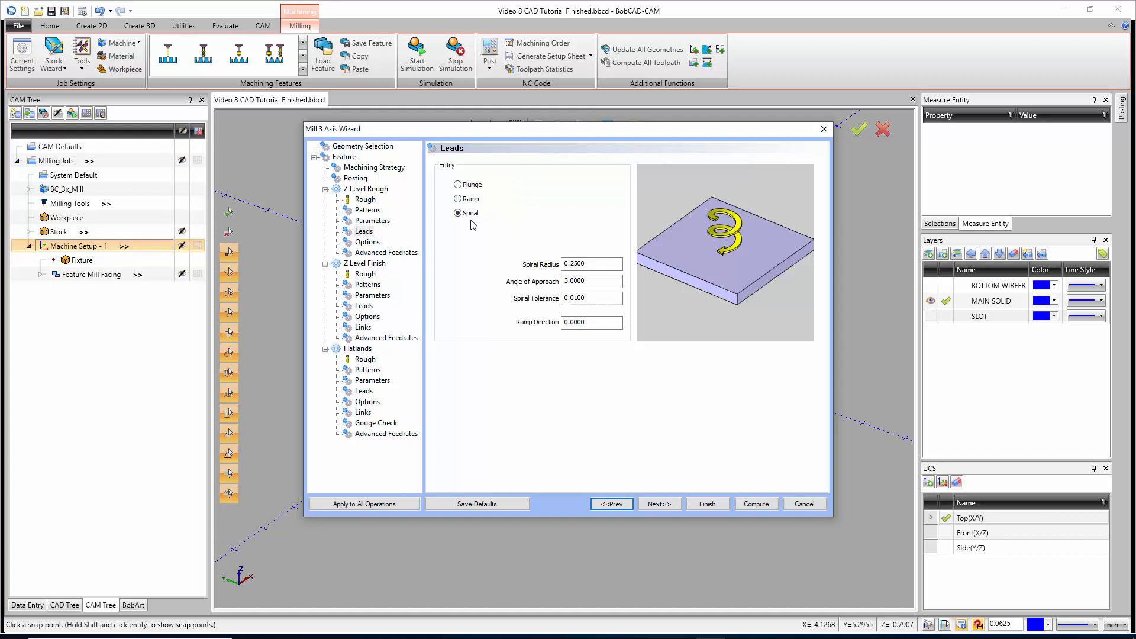
click(471, 200)
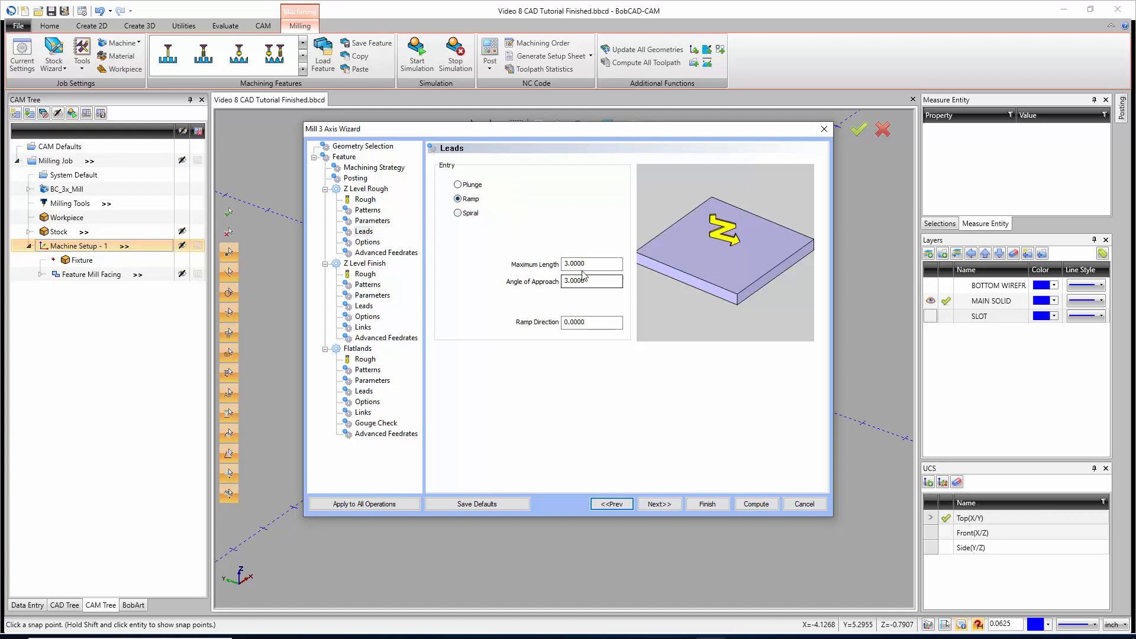
click(471, 218)
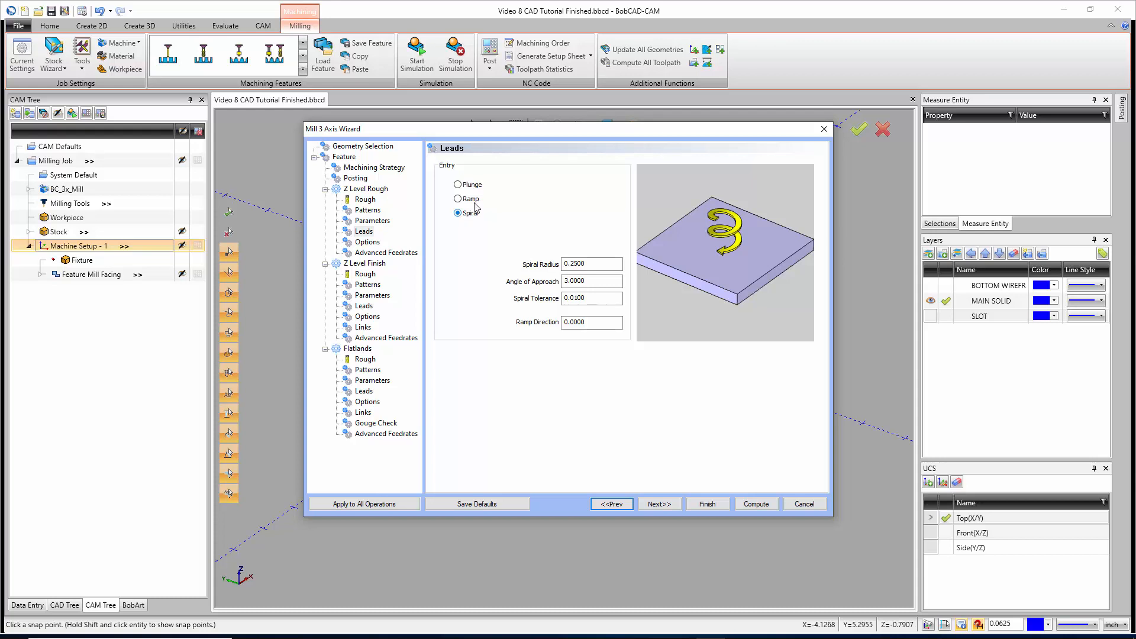
click(475, 200)
Step: Set the ramp's maximum length to 0.5 and keep its angle of approach at 3
drag(600, 264, 560, 266)
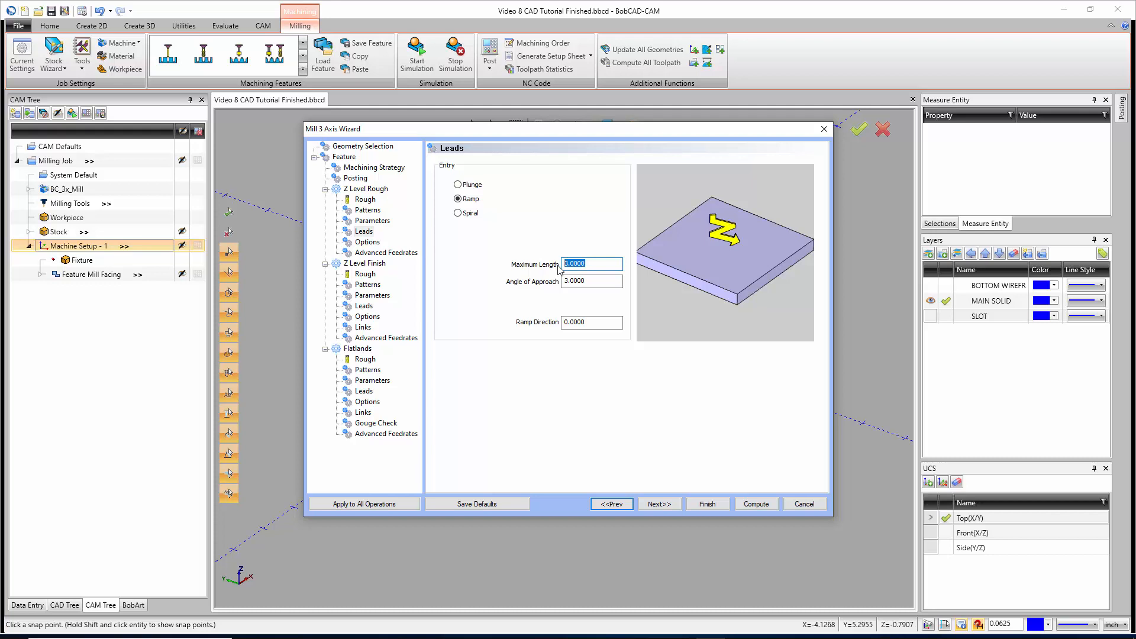
text(.5)
click(601, 284)
drag(596, 283, 554, 280)
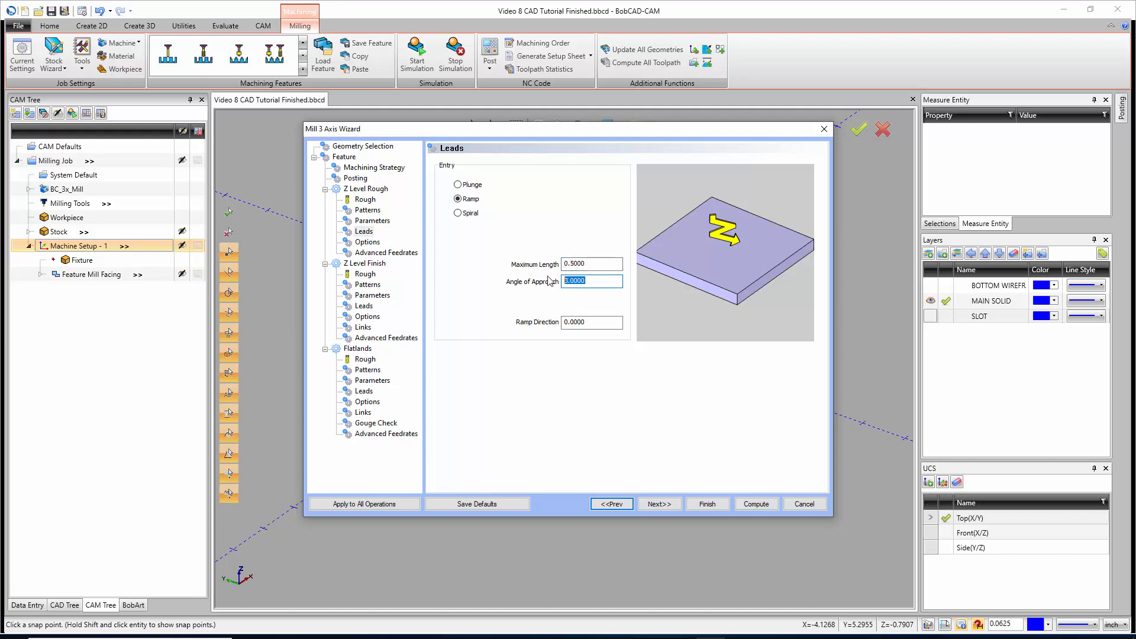
key(Tab)
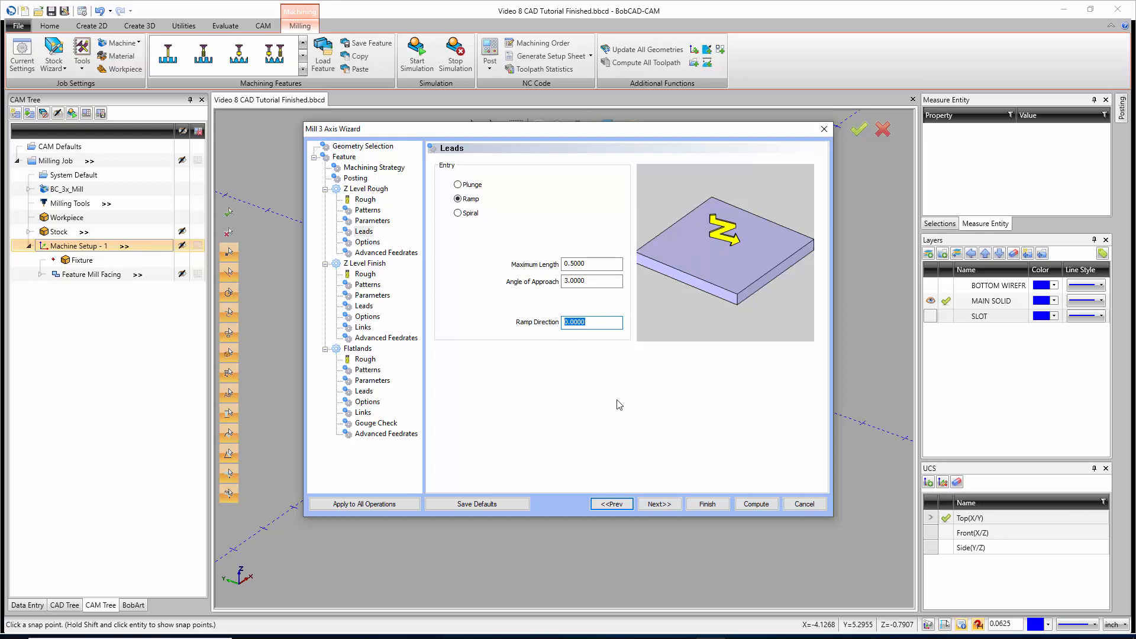
Step: Preview the Inner Most Only and Outer Most Only cutting extents of Z Level Rough, then keep All with By Area processing
click(672, 508)
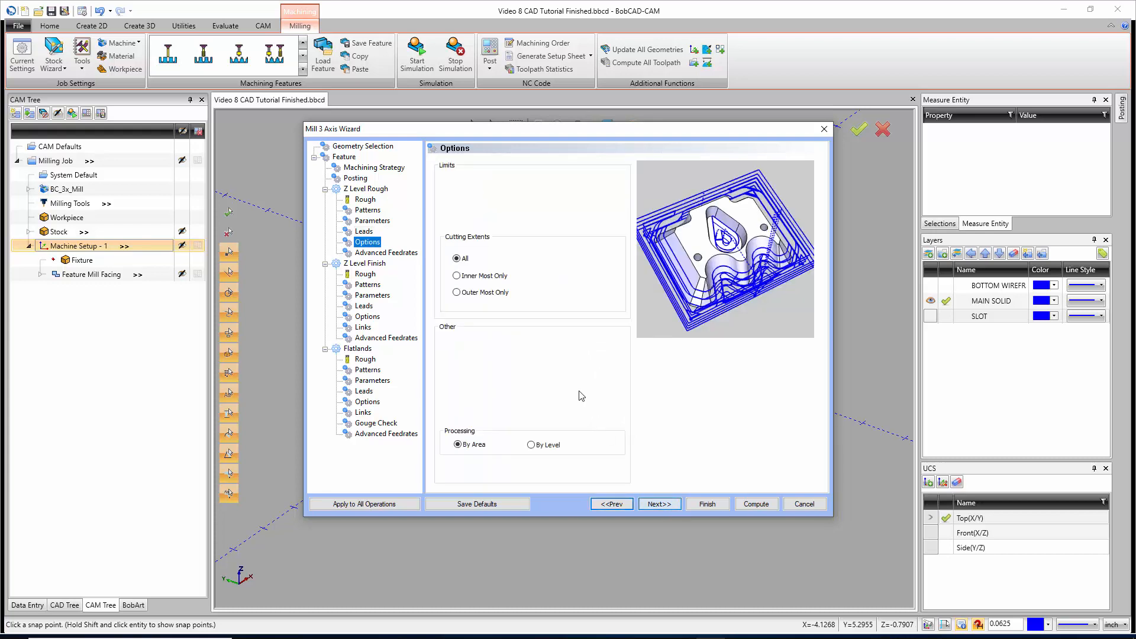
click(458, 276)
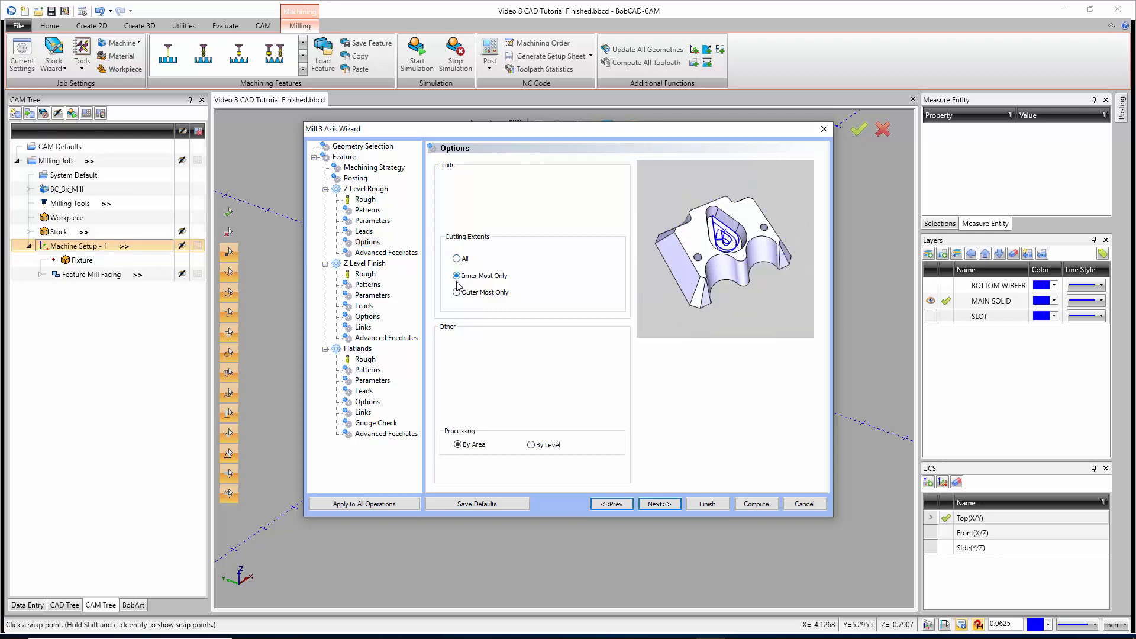
click(457, 292)
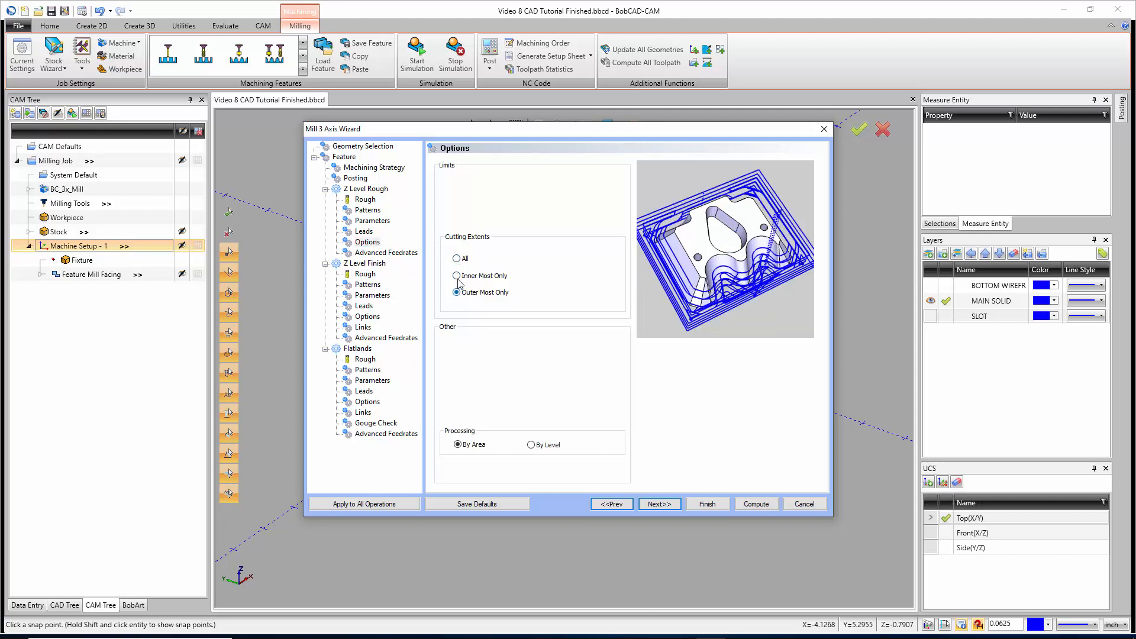
click(458, 260)
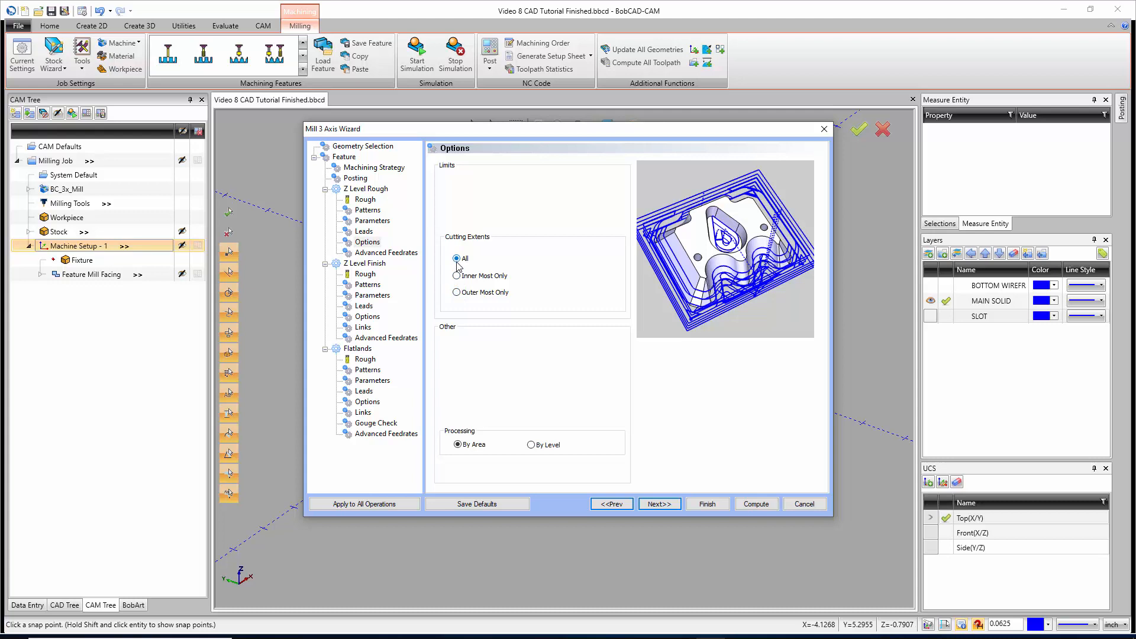
drag(488, 130, 496, 293)
drag(569, 295, 575, 130)
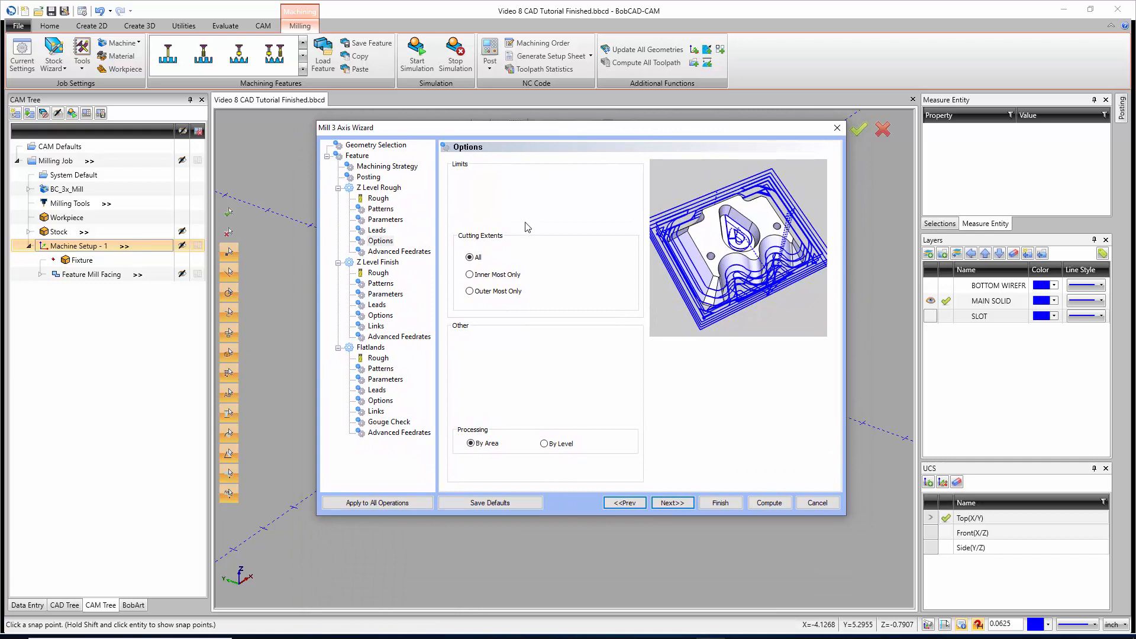
click(681, 503)
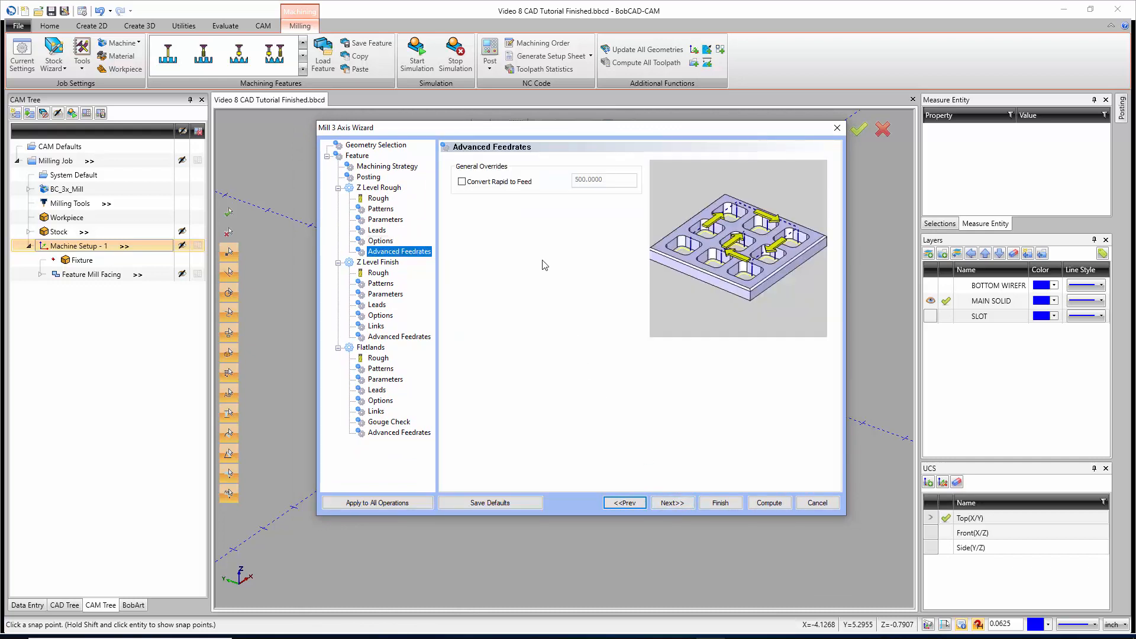
Step: Assign the 1/2 standard ball endmill from the tool crib to Z Level Finish and review its diameter and corner radius
click(673, 503)
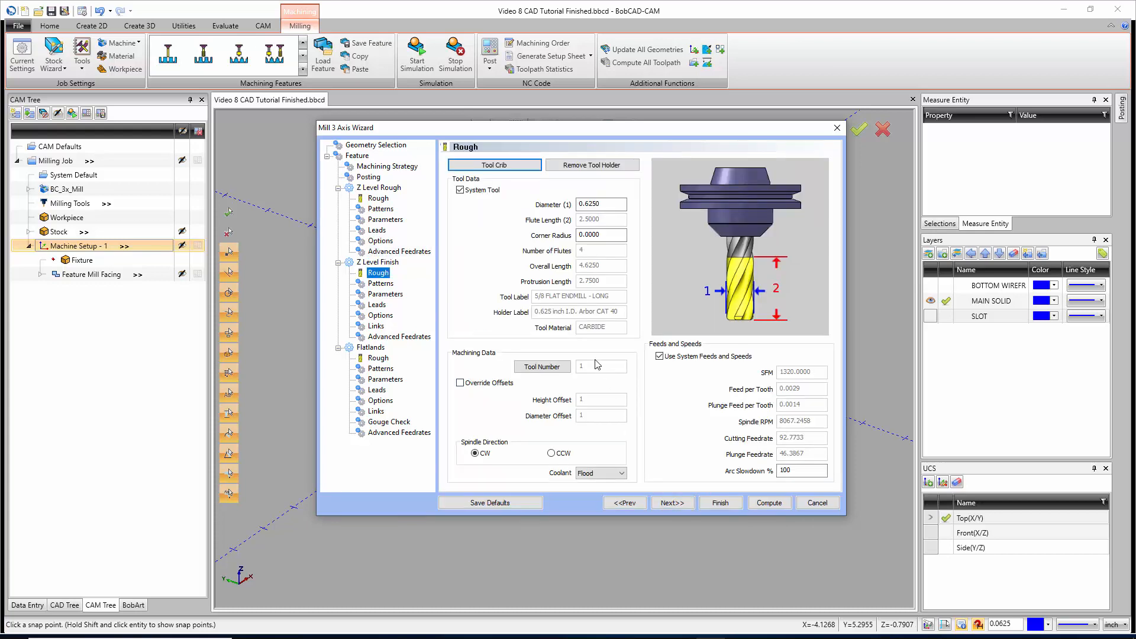
click(521, 165)
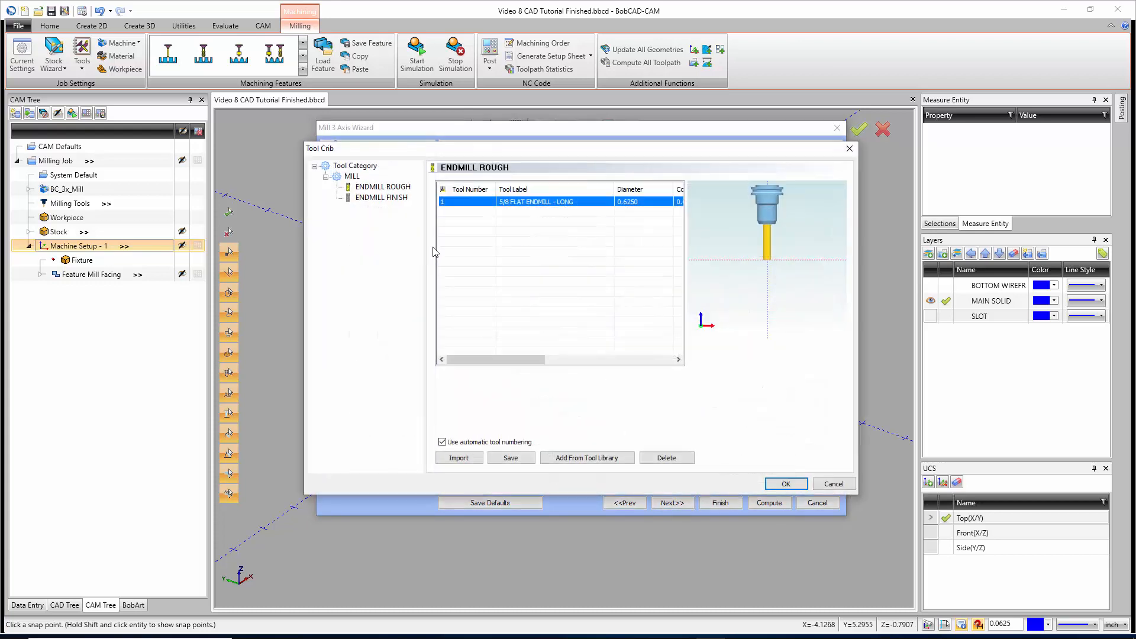
click(510, 212)
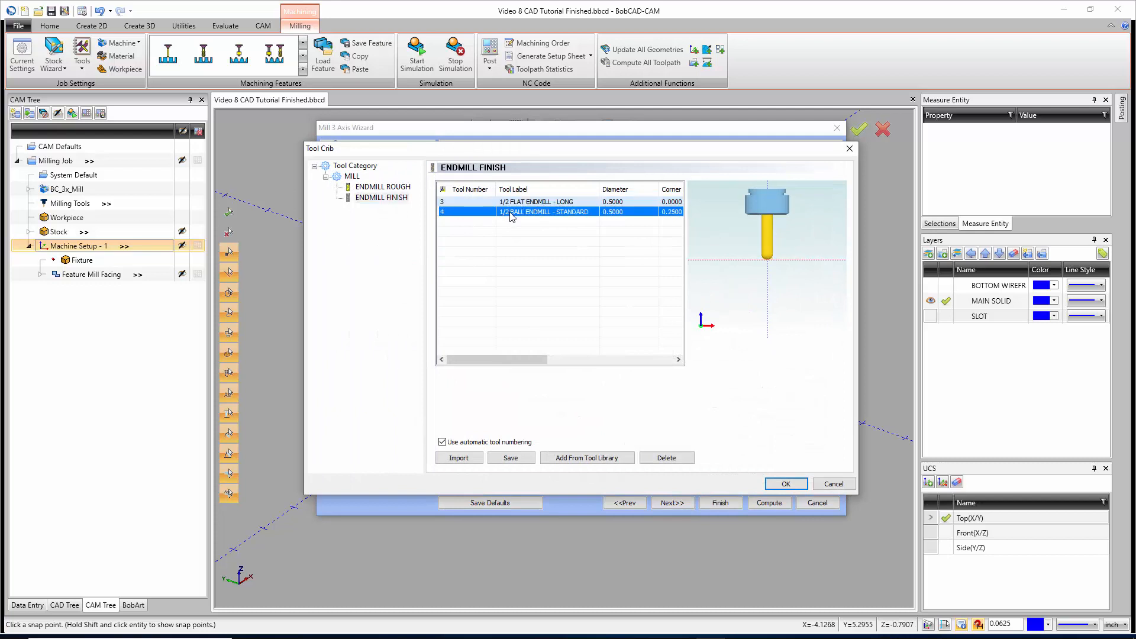
click(786, 484)
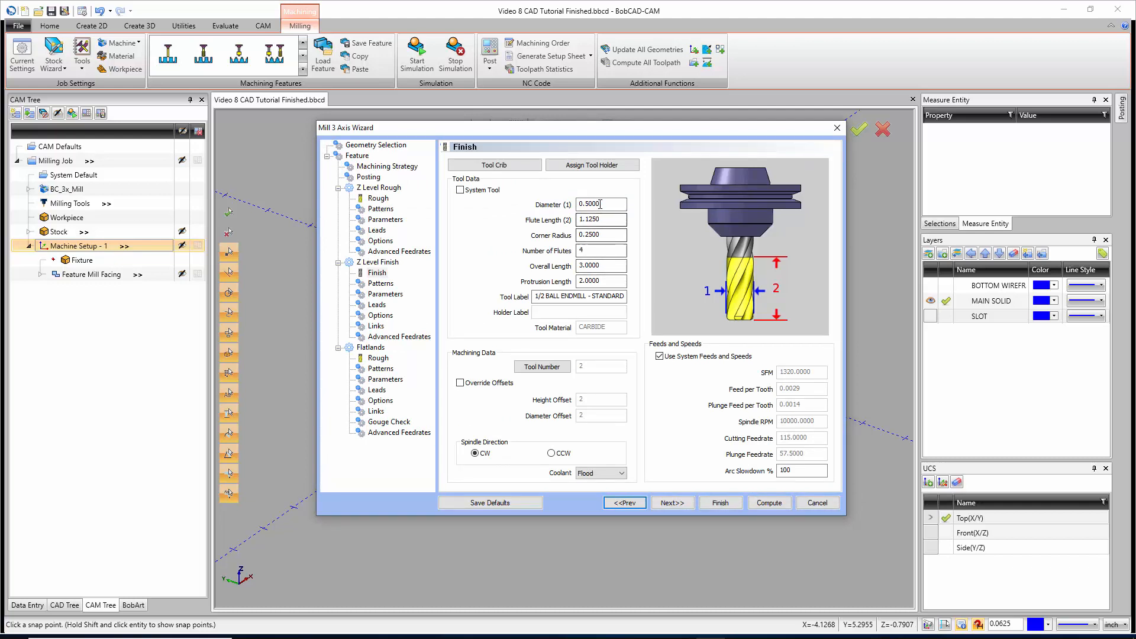
drag(601, 204, 584, 202)
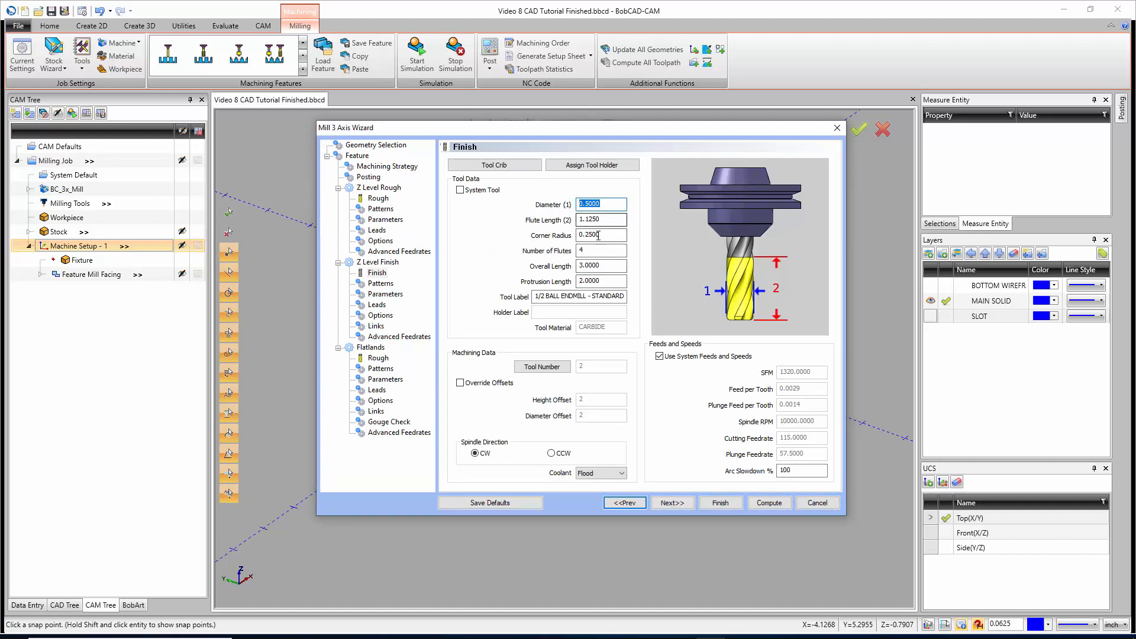
drag(620, 234, 575, 236)
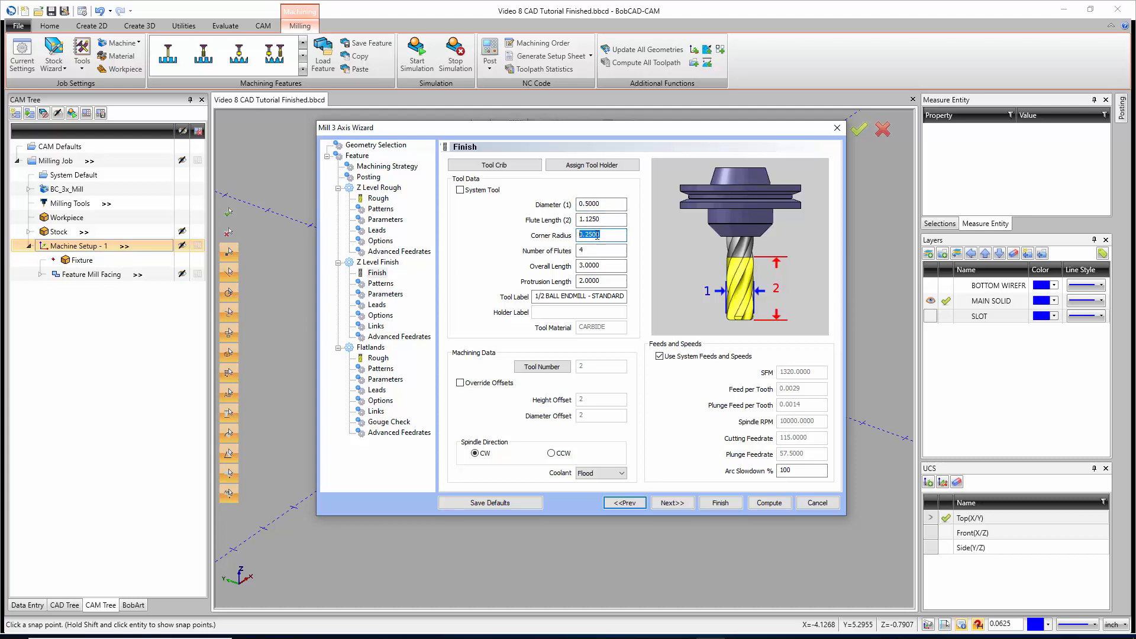
click(606, 236)
Step: Keep the Climb Mill direction and set the depth of cut of Z Level Finish to 0.02
click(672, 502)
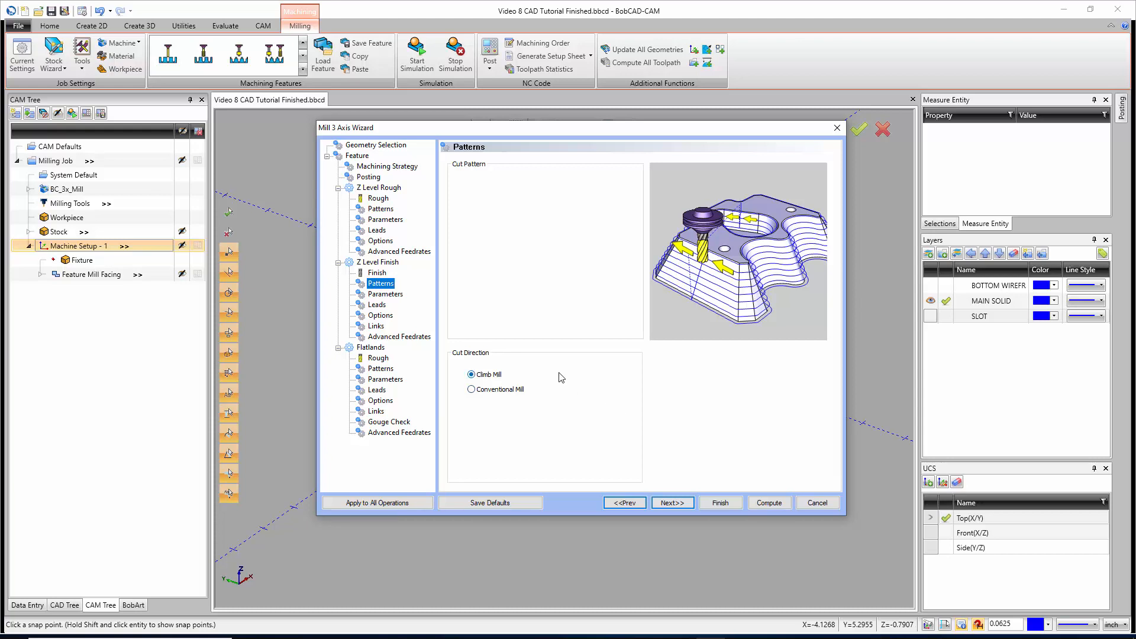
click(672, 502)
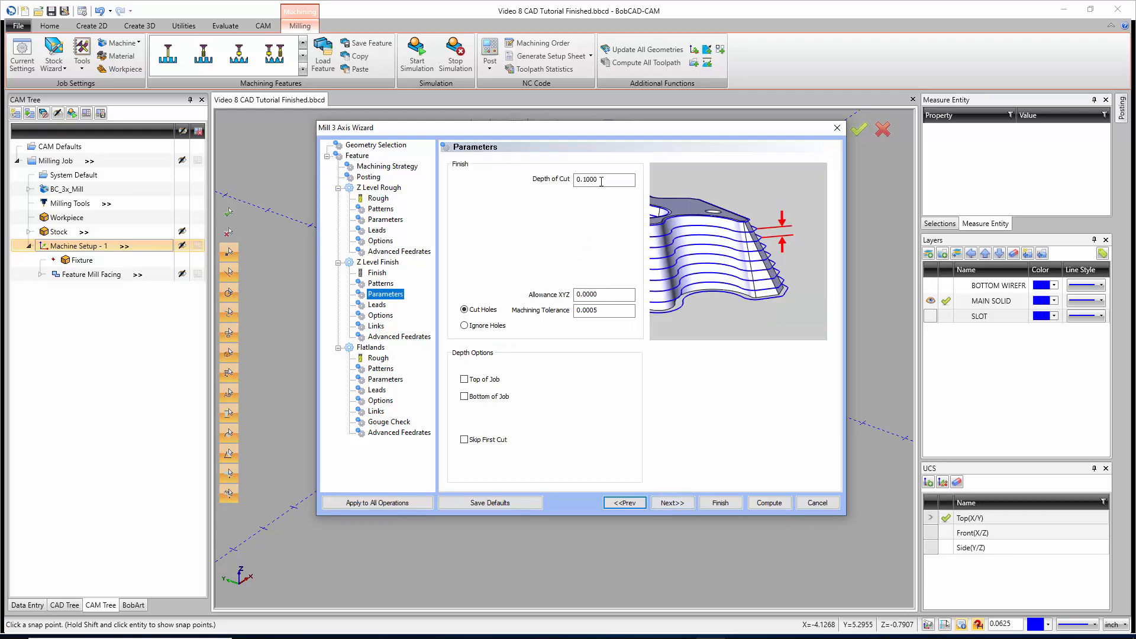
click(569, 180)
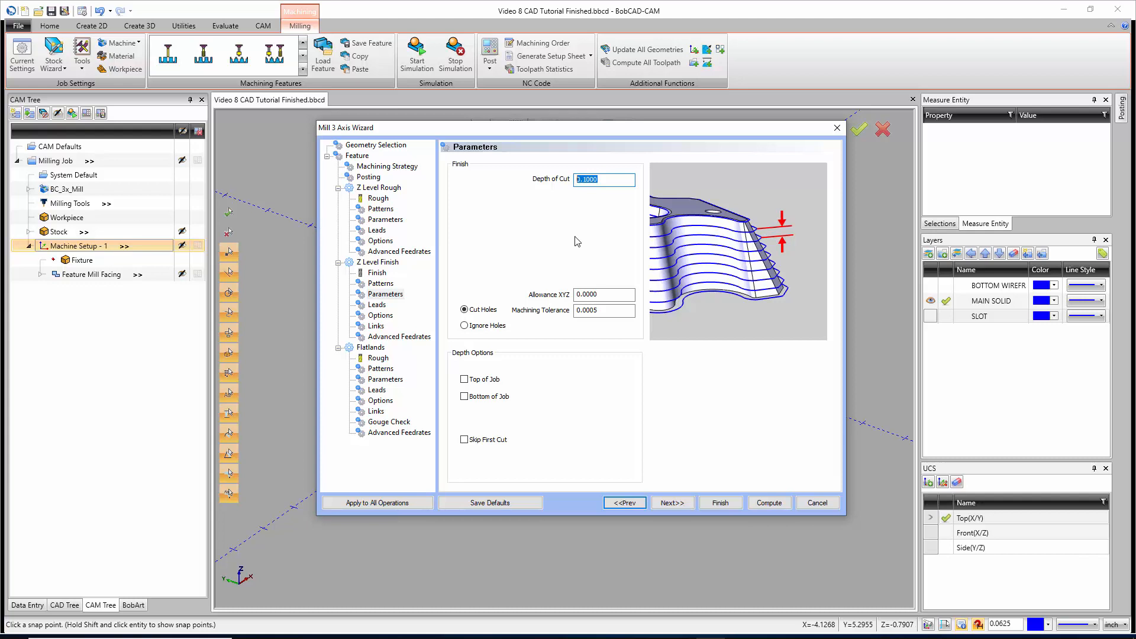
text(.02)
key(Tab)
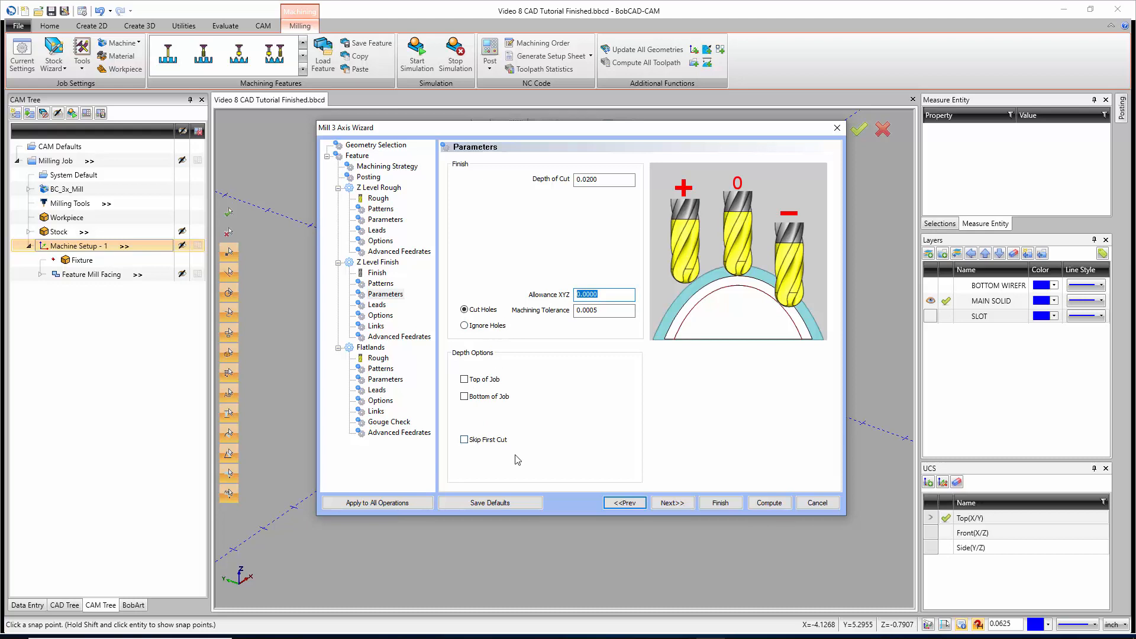
Step: Preview the Parallel, Right Angle and Circular lead-ins of Z Level Finish, then keep the Vertical lead-in with plunge entry
click(673, 503)
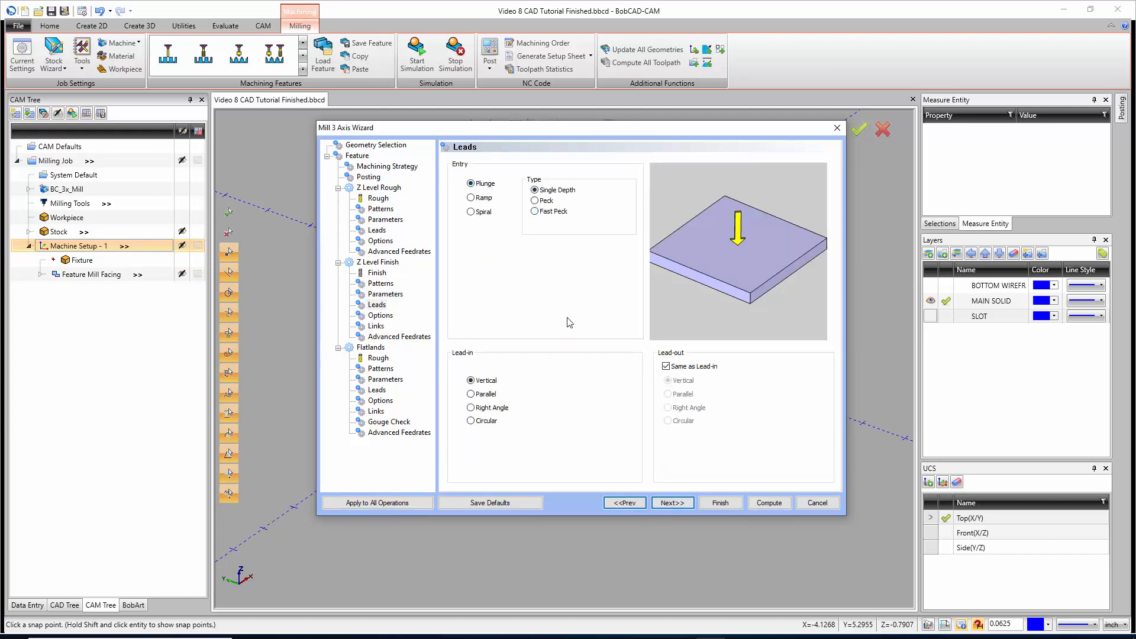
click(484, 394)
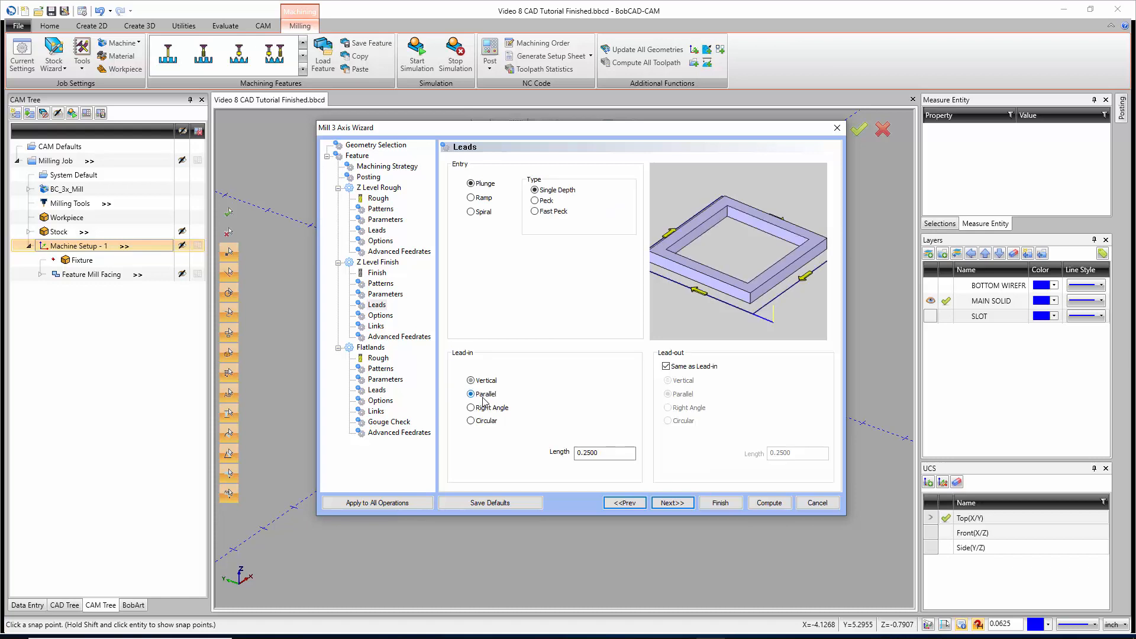
click(486, 408)
click(484, 422)
click(488, 382)
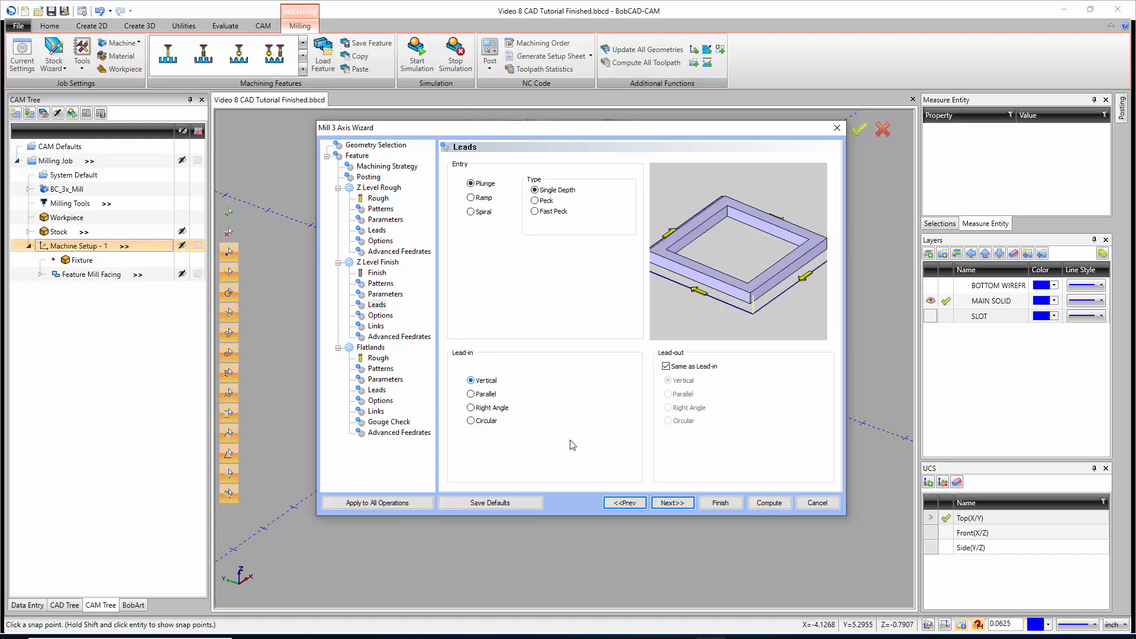
Step: Keep all cutting extents for Z Level Finish and compare By Level processing before choosing By Area
click(672, 503)
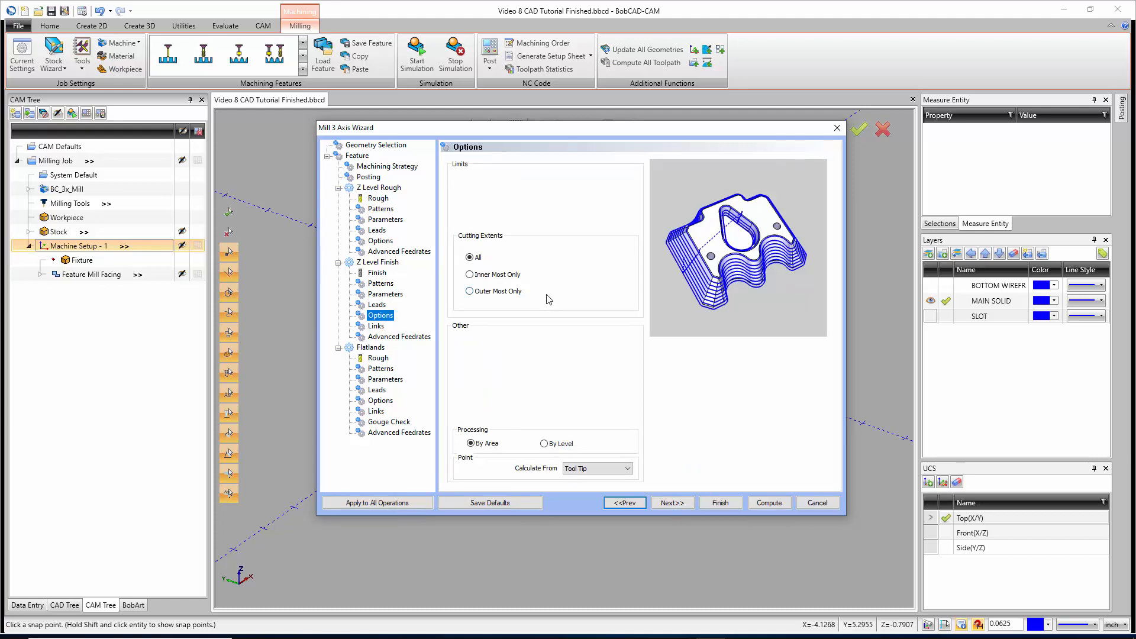
click(471, 444)
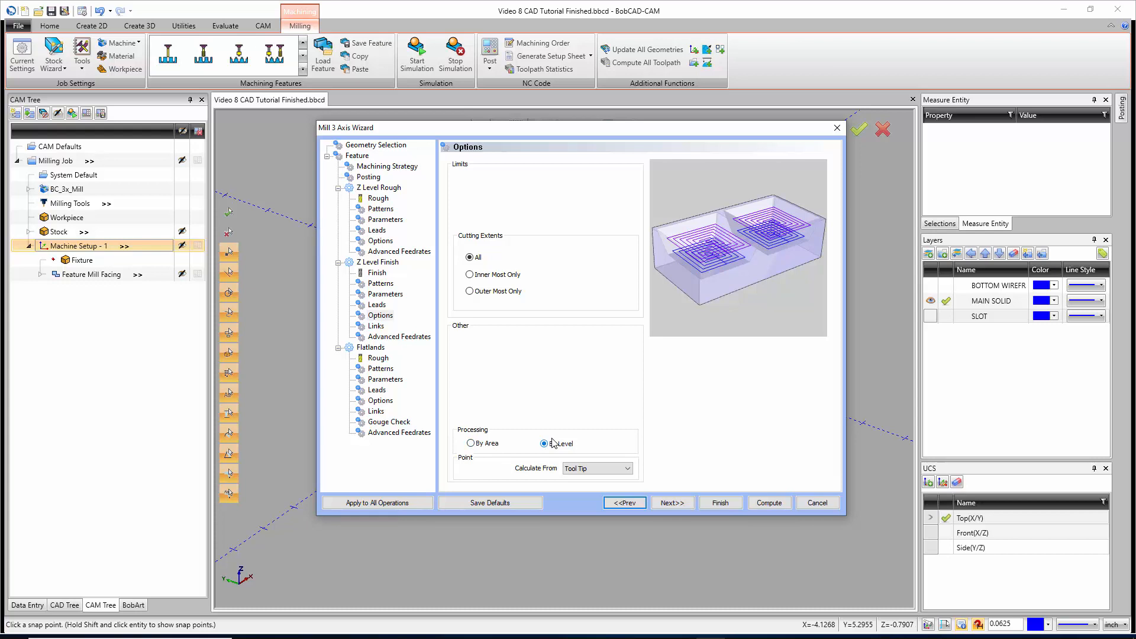
click(496, 443)
Step: Compare calculating the Z Level Finish toolpath from Tool Center and Tool Tip, and keep Tool Tip
click(595, 474)
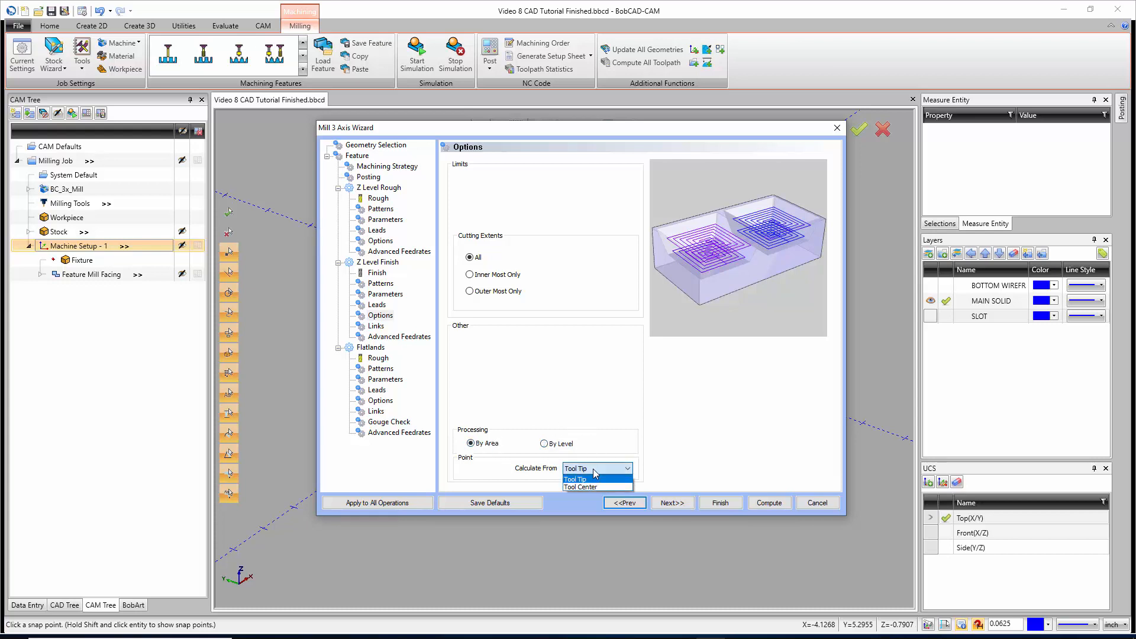
click(596, 472)
click(595, 472)
click(598, 479)
click(599, 468)
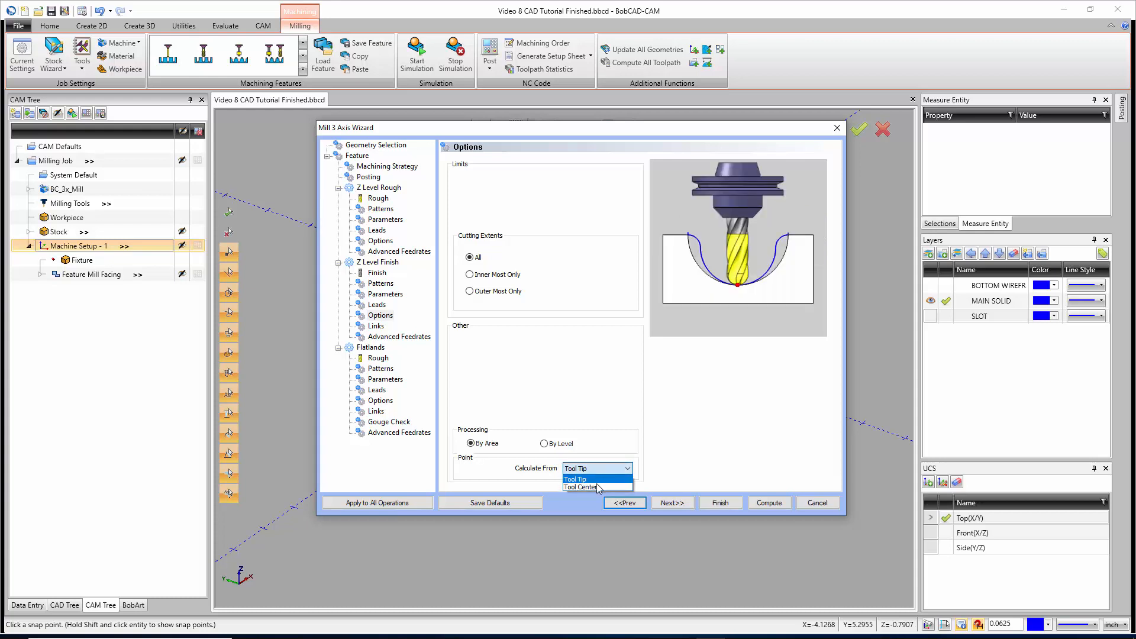
click(596, 485)
click(591, 471)
click(595, 478)
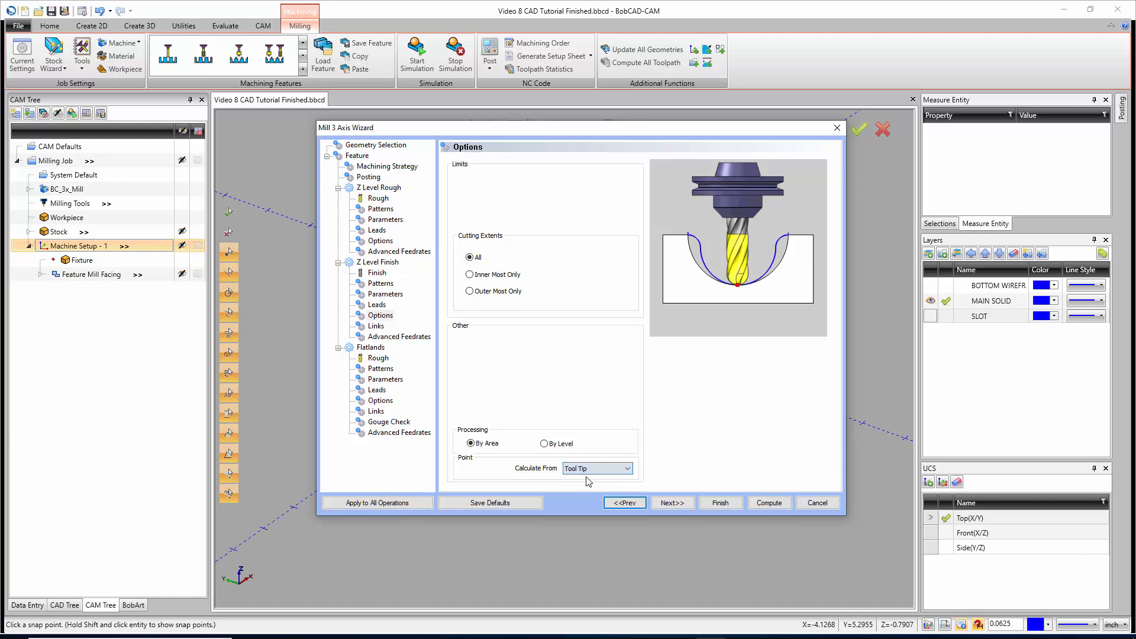
Step: Compare the Horizontal/Vertical, Spiral, Retract and S-Link options for the Z Level Finish links, then keep Follow
click(673, 504)
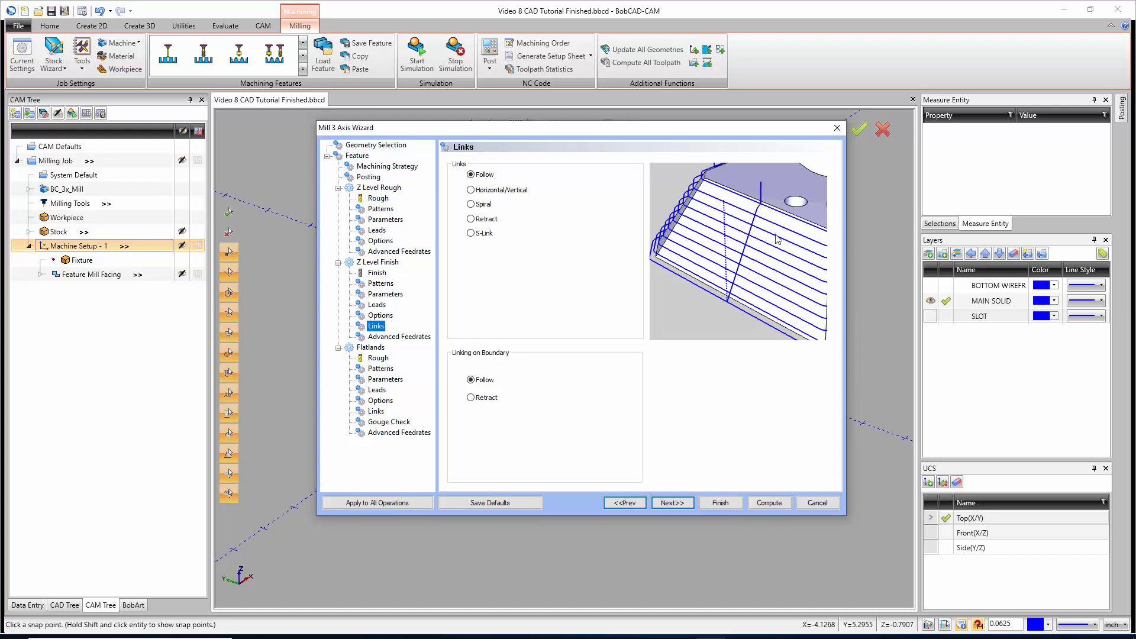
click(472, 173)
click(471, 190)
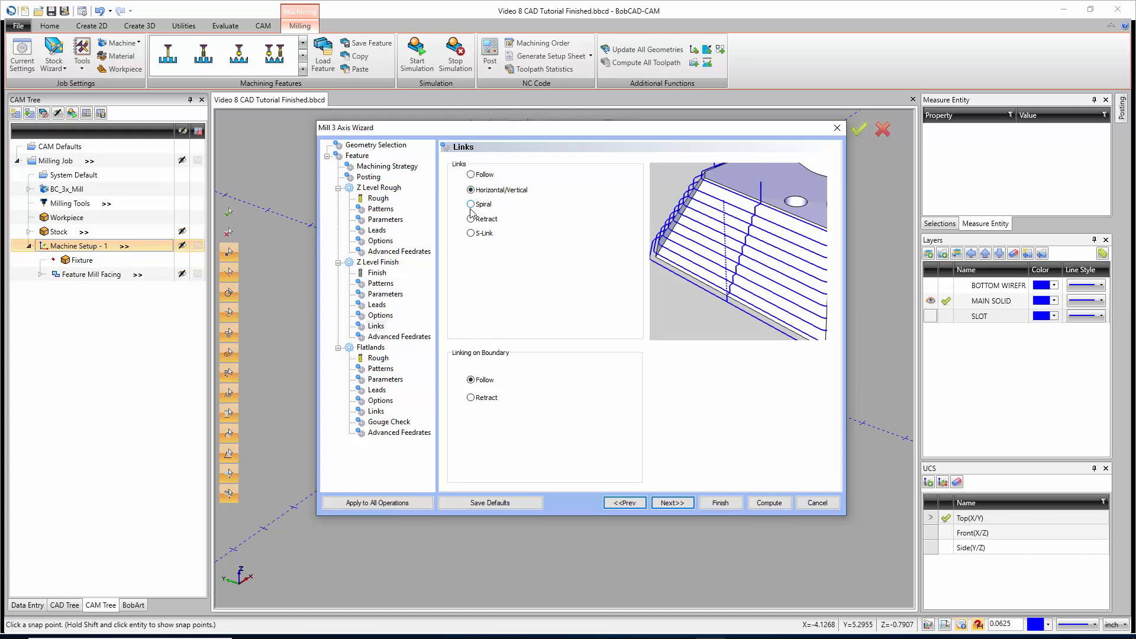
click(471, 205)
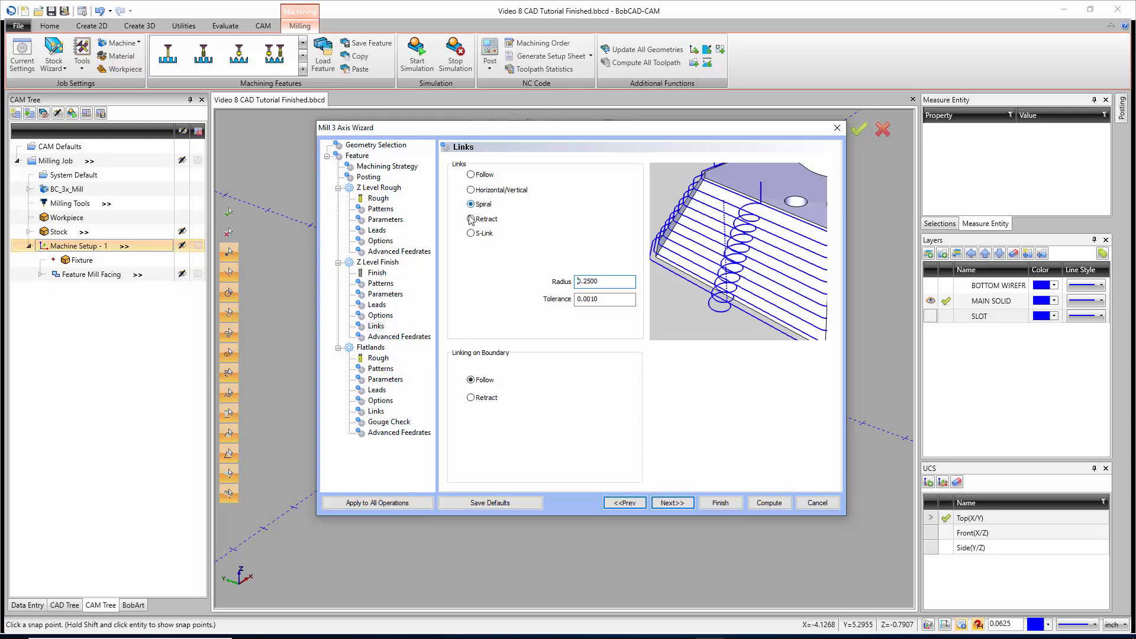
click(470, 219)
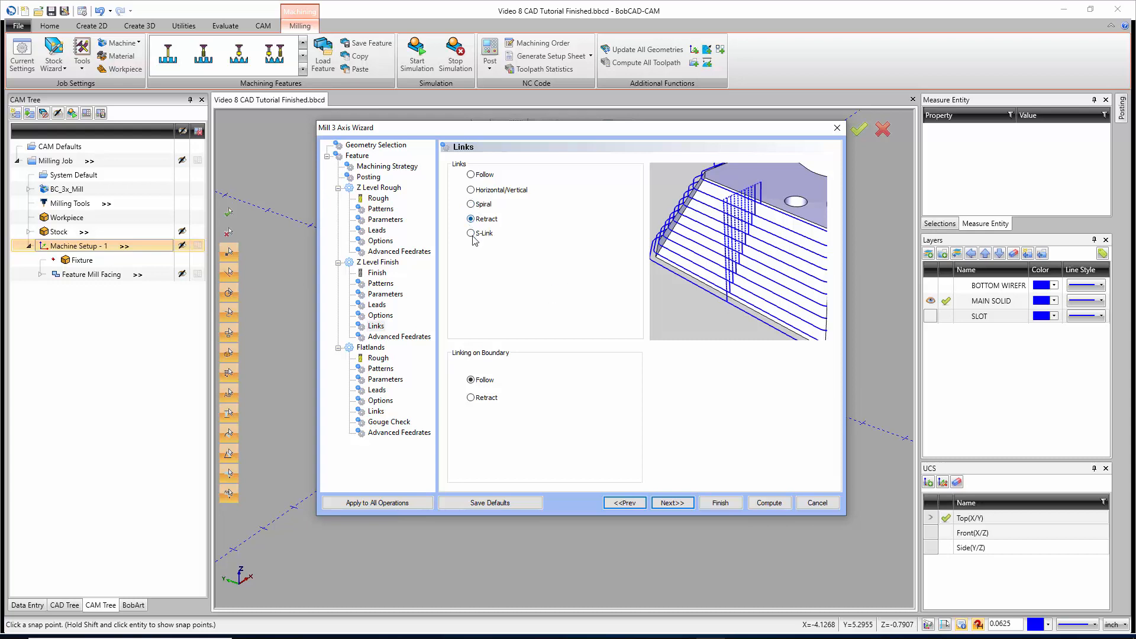
click(471, 234)
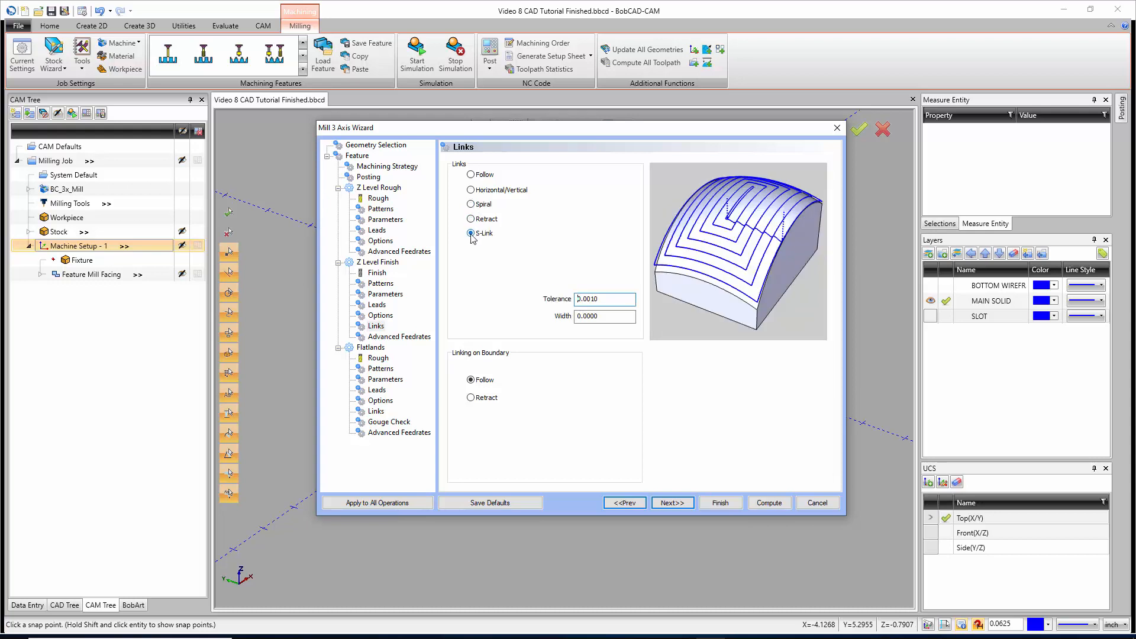
click(471, 174)
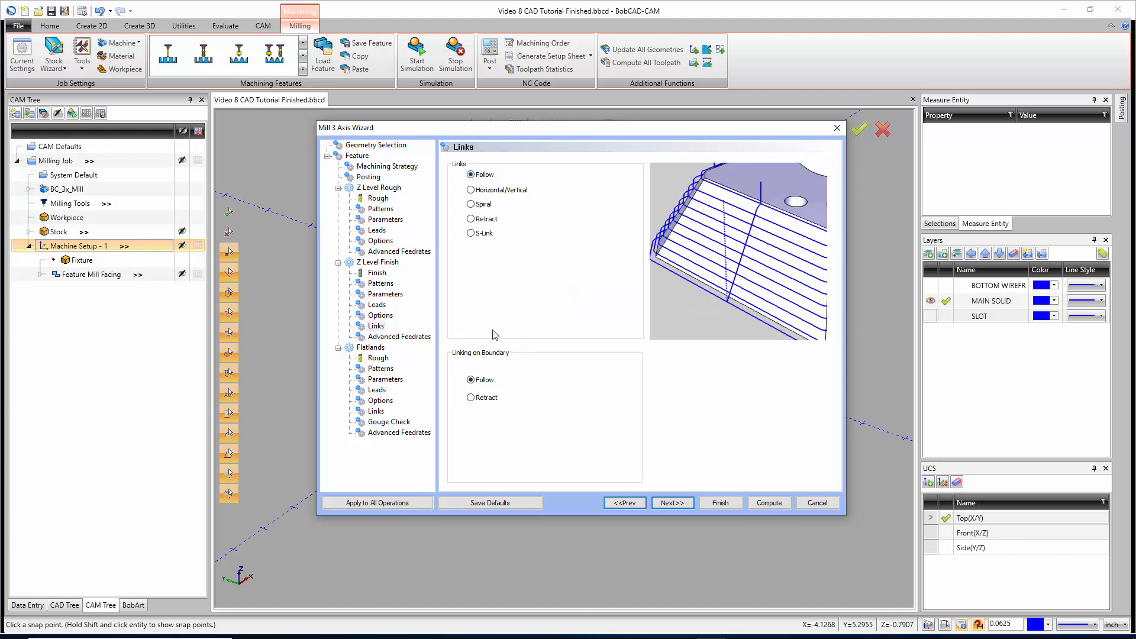
Step: Compare Follow and Retract for linking on the boundary of Z Level Finish, and keep Follow
click(472, 381)
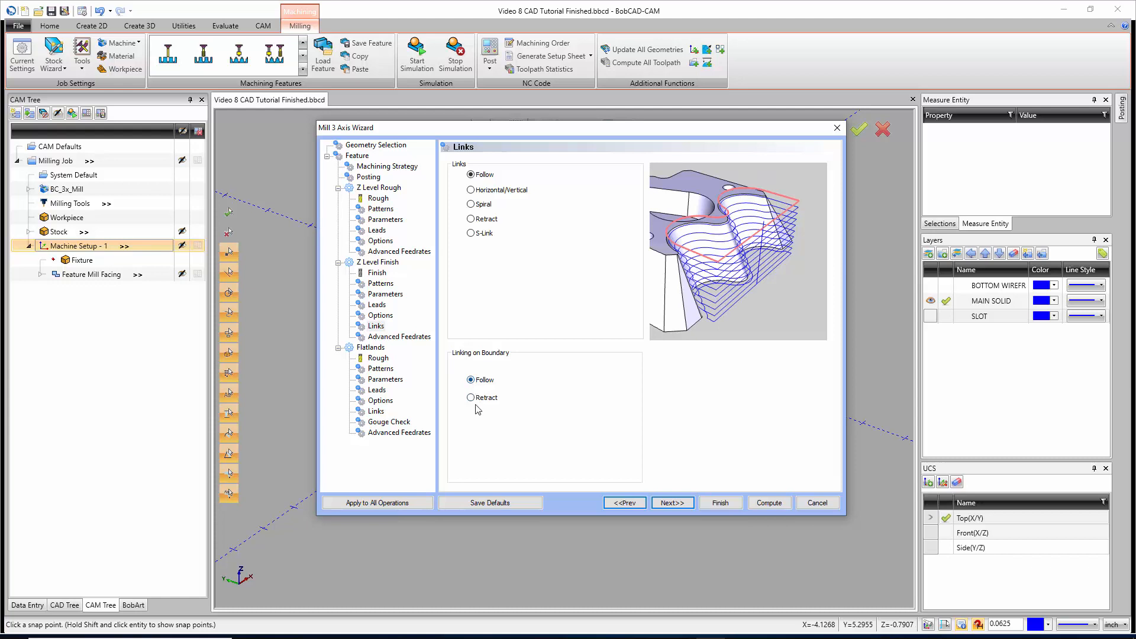
click(471, 398)
click(471, 380)
Step: Leave the Z Level Finish advanced feedrates off, then review the Flatlands tool's corner radius against the part behind the wizard
click(675, 503)
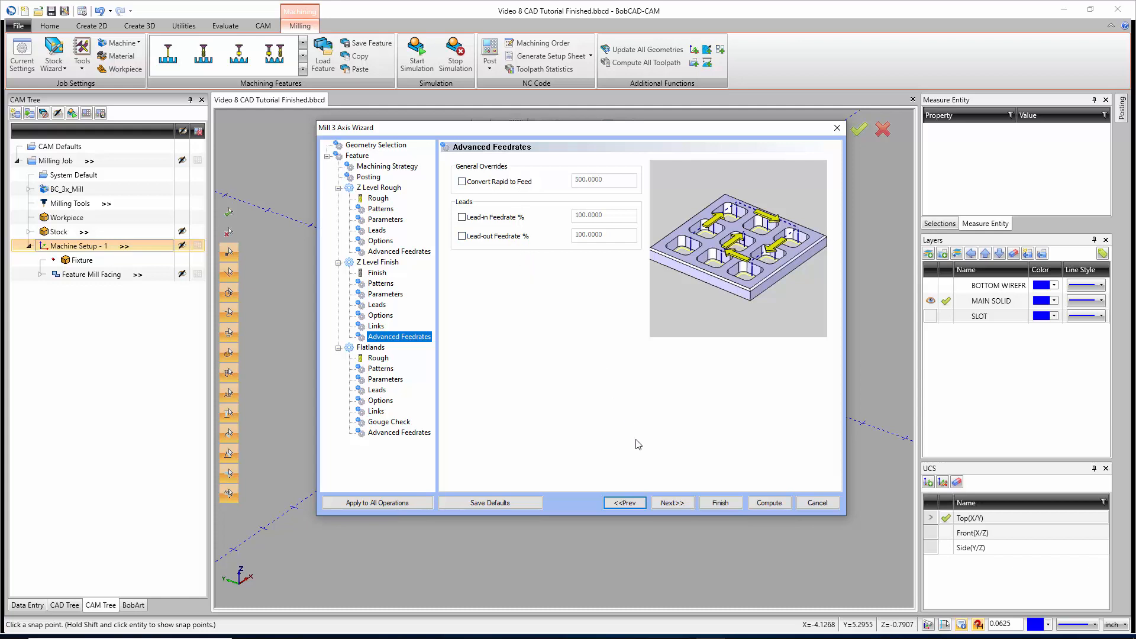
click(675, 502)
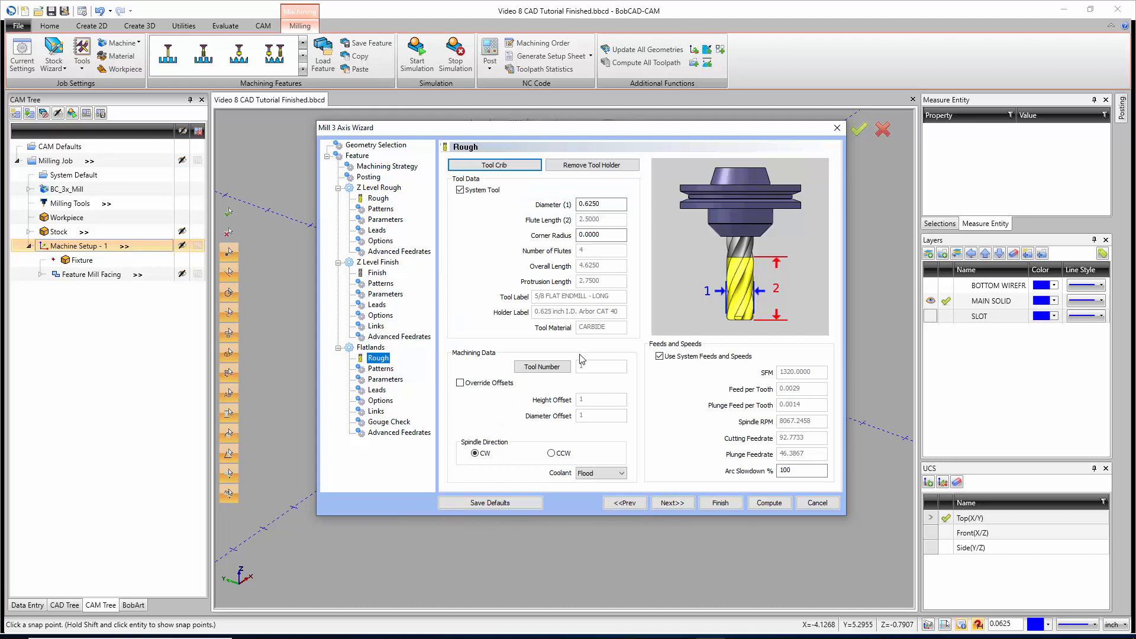
double_click(598, 235)
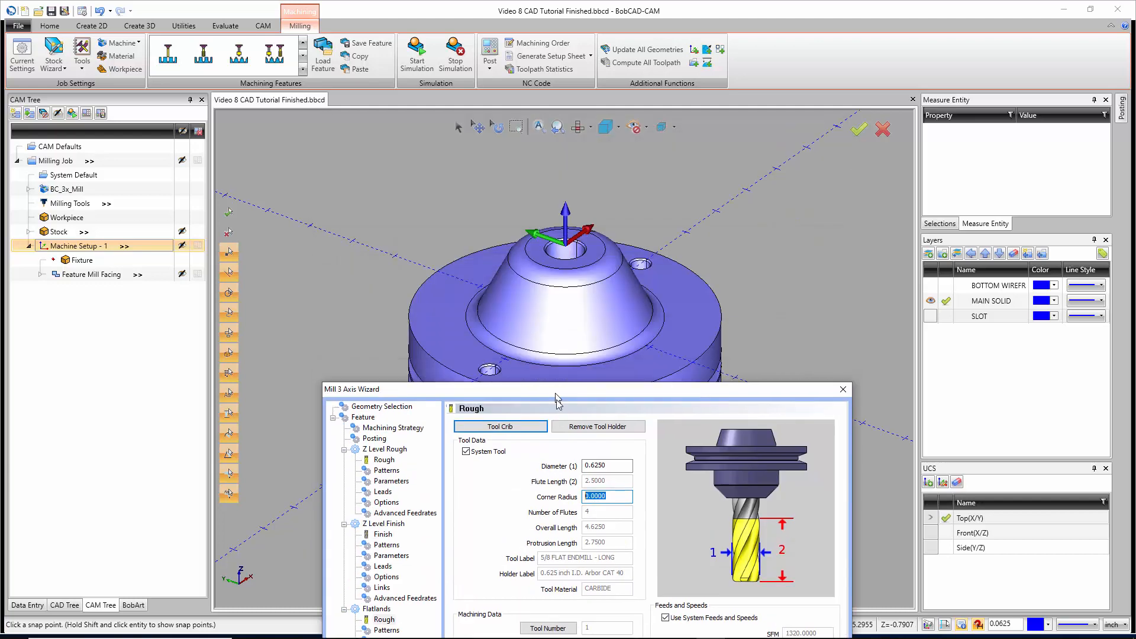
drag(550, 135, 670, 350)
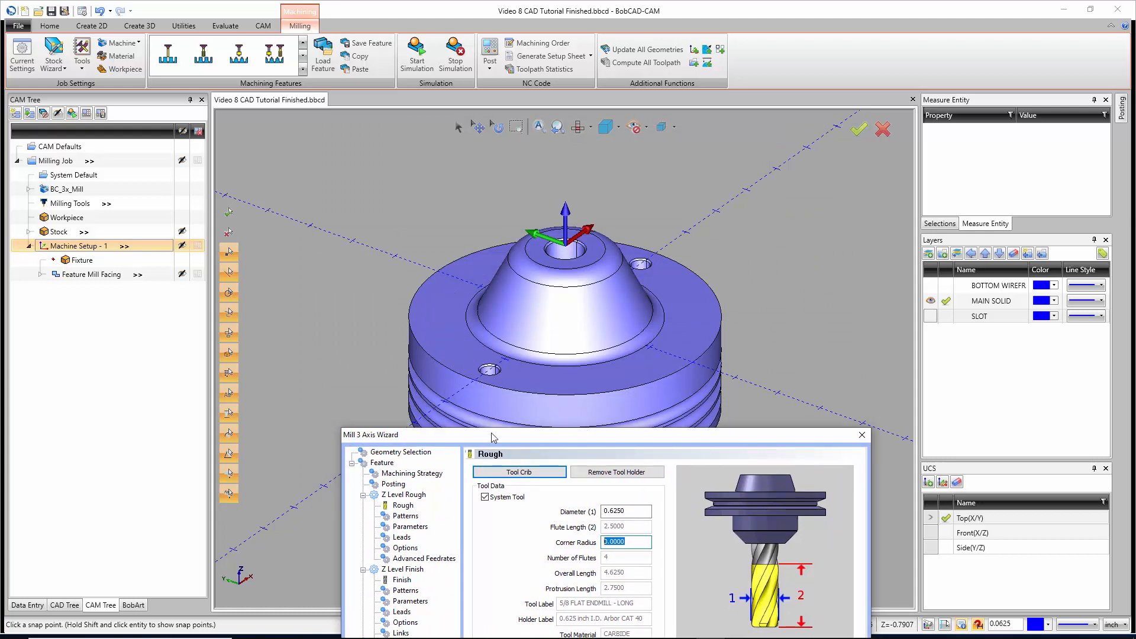
drag(490, 441, 450, 139)
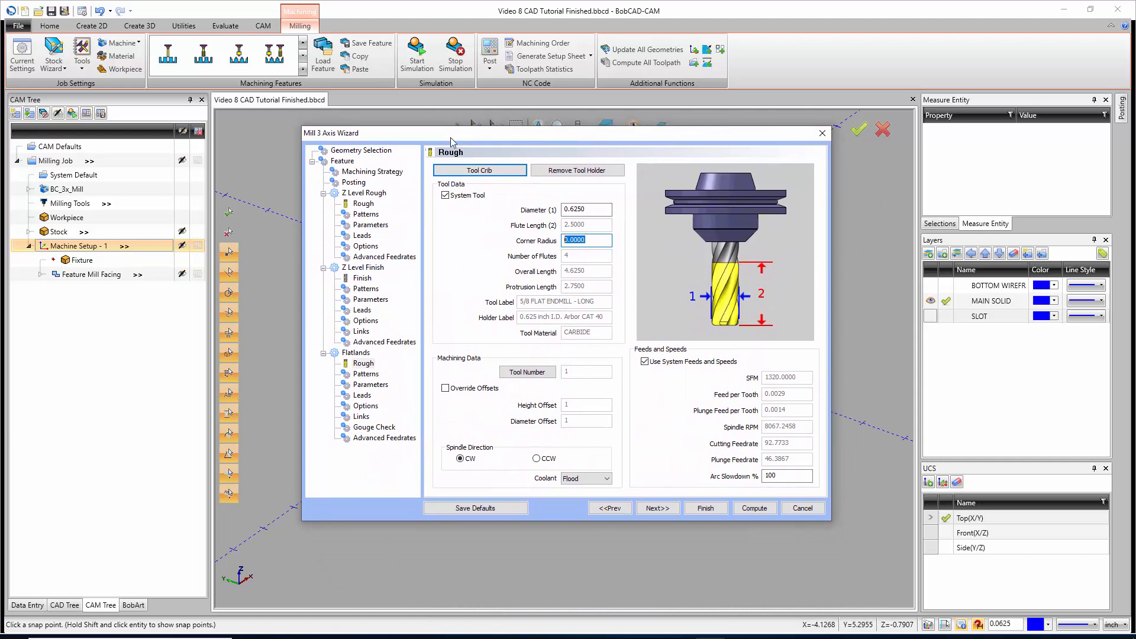
Step: Compare the Parallel and Adaptive Roughing cut patterns for Flatlands, then keep Offset
click(658, 508)
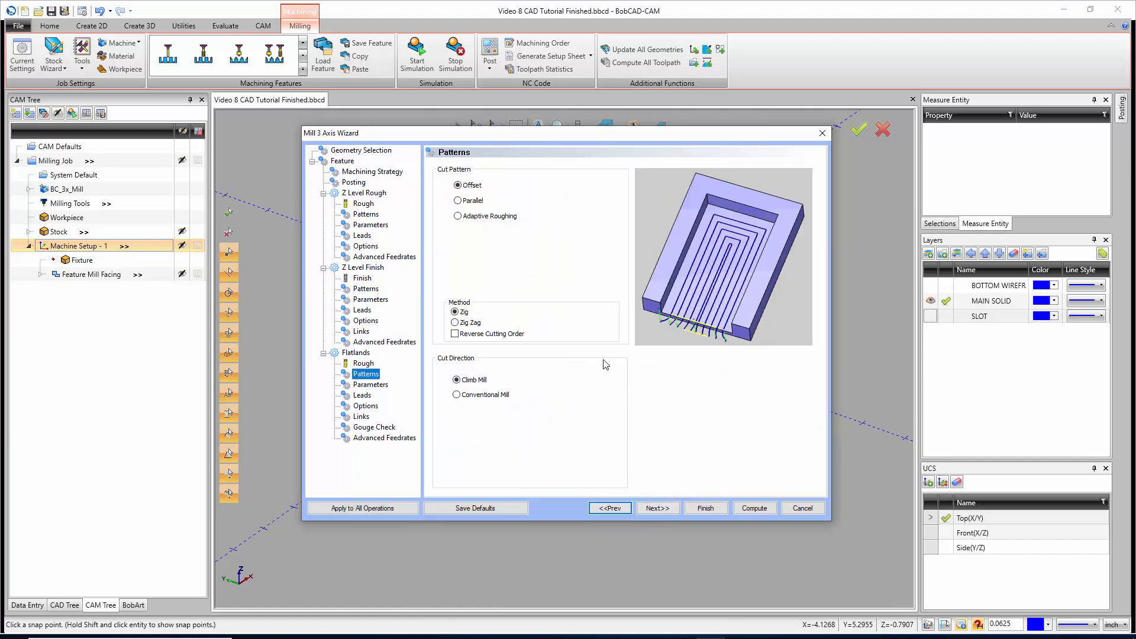
click(459, 185)
click(458, 200)
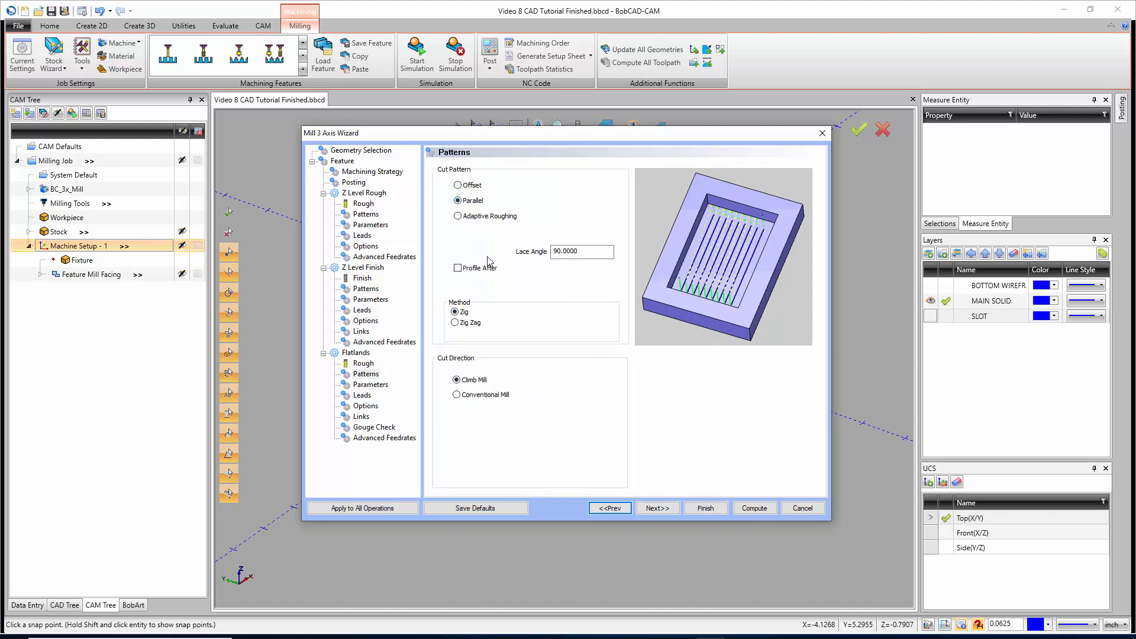
click(457, 216)
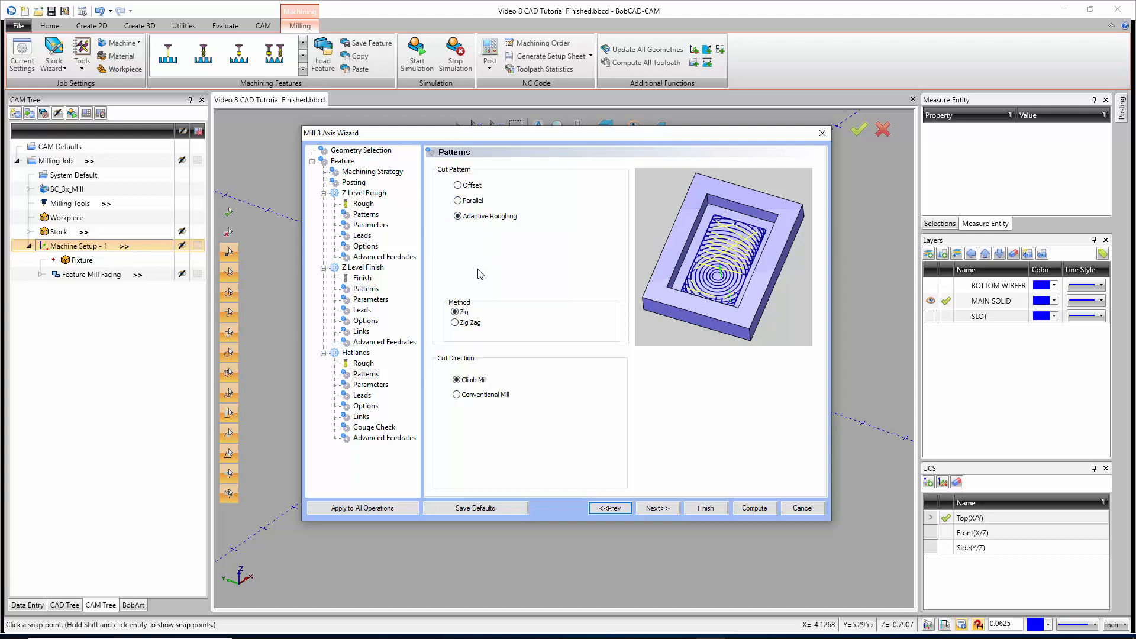
click(458, 185)
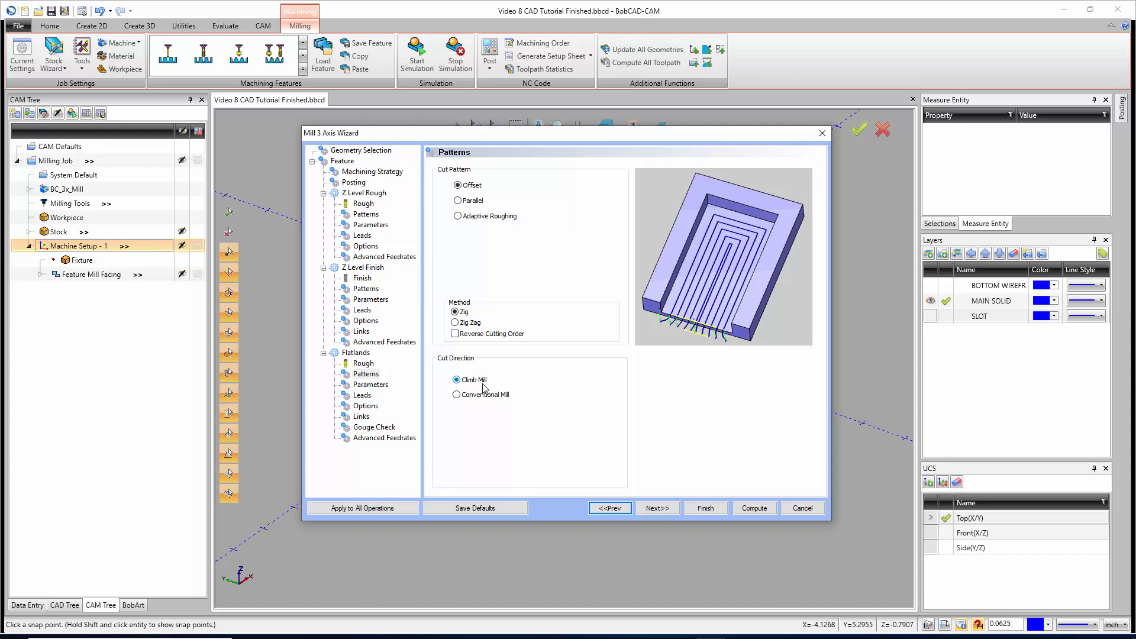
Step: Review the stepover, minimum width of flatlands and machining tolerance in the Flatlands parameters
click(658, 508)
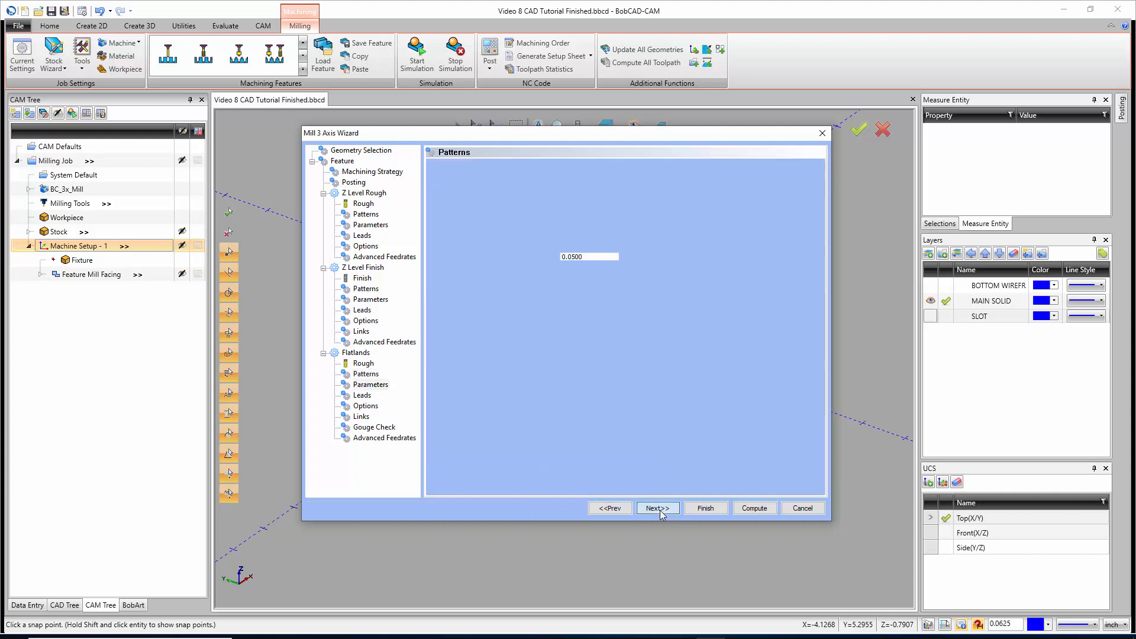
click(602, 184)
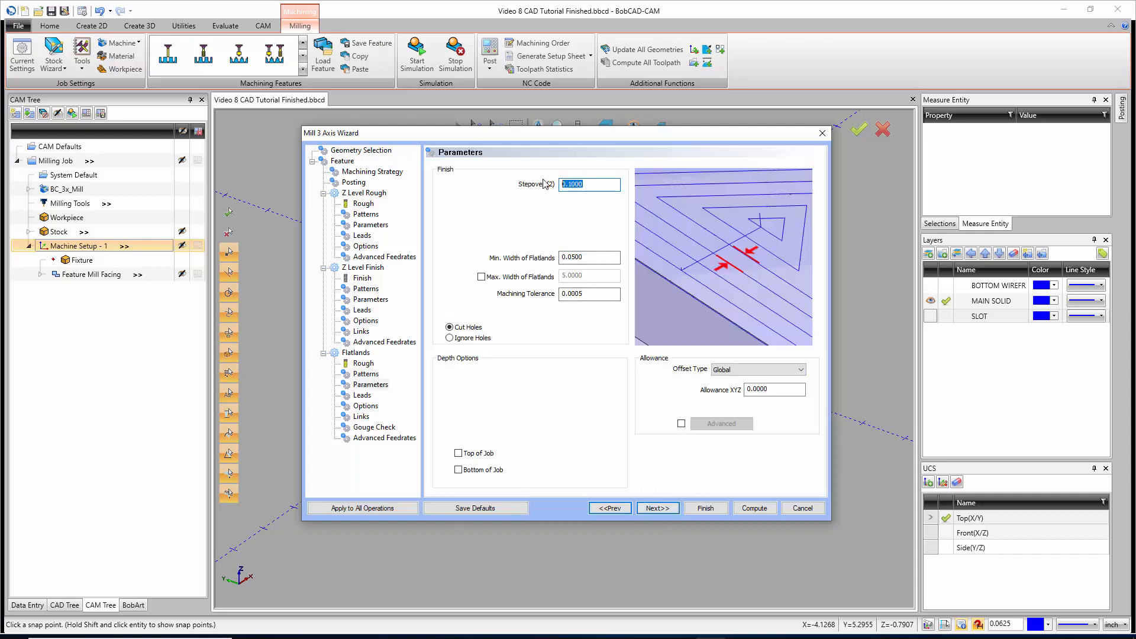
click(611, 187)
click(594, 256)
key(Tab)
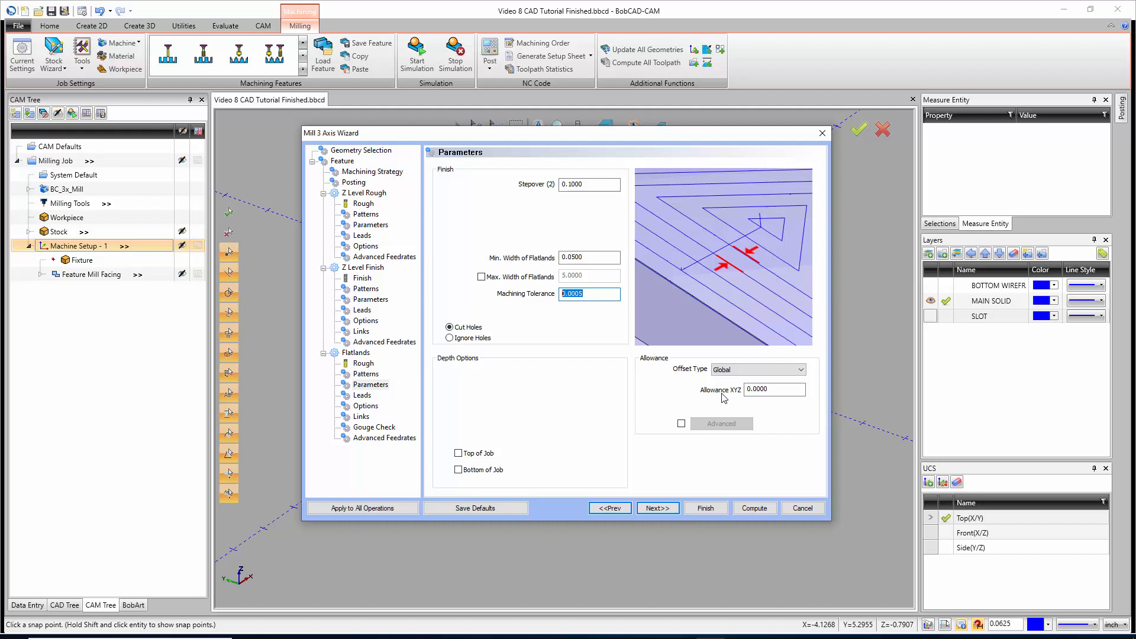
Step: Compare the Side and Bottom allowance offset type with Global for Flatlands, and keep Global
click(732, 371)
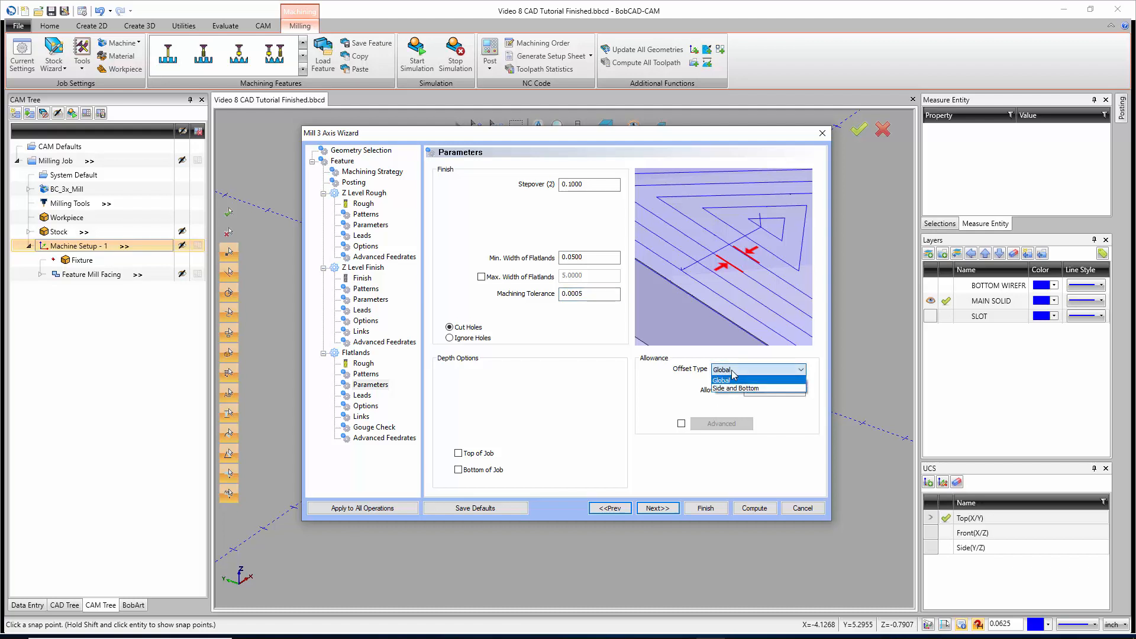
click(733, 371)
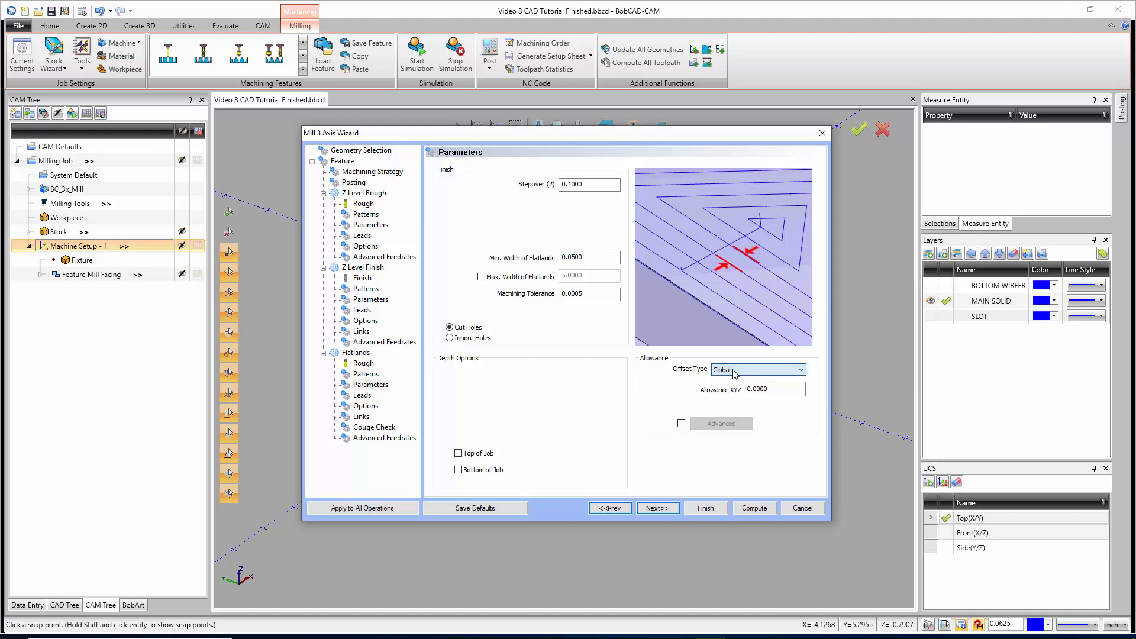
click(733, 372)
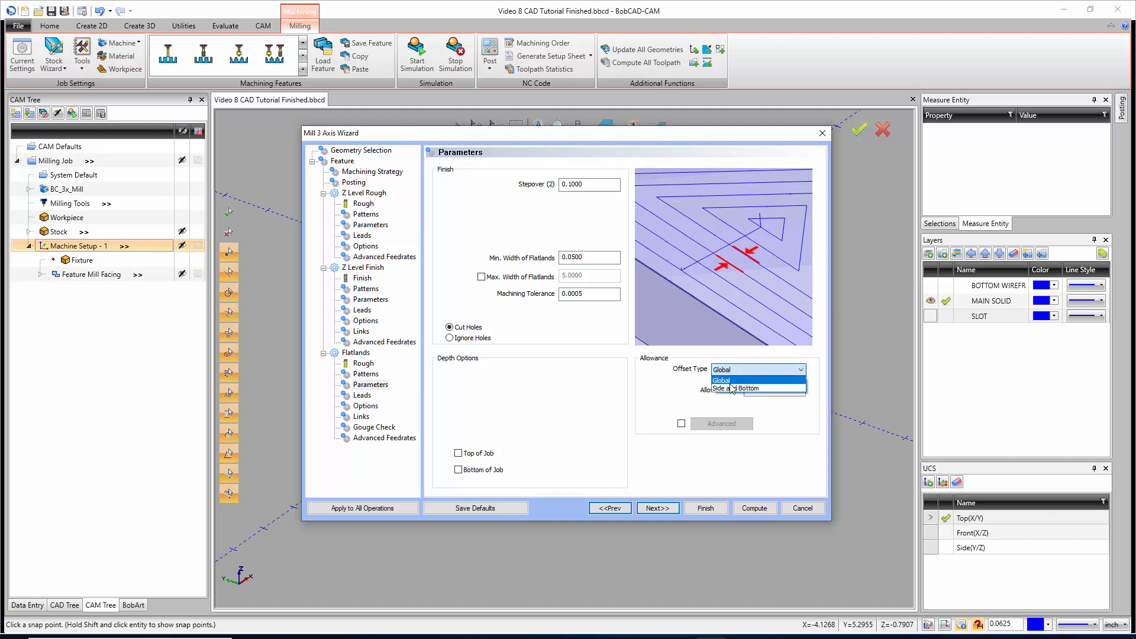
click(732, 390)
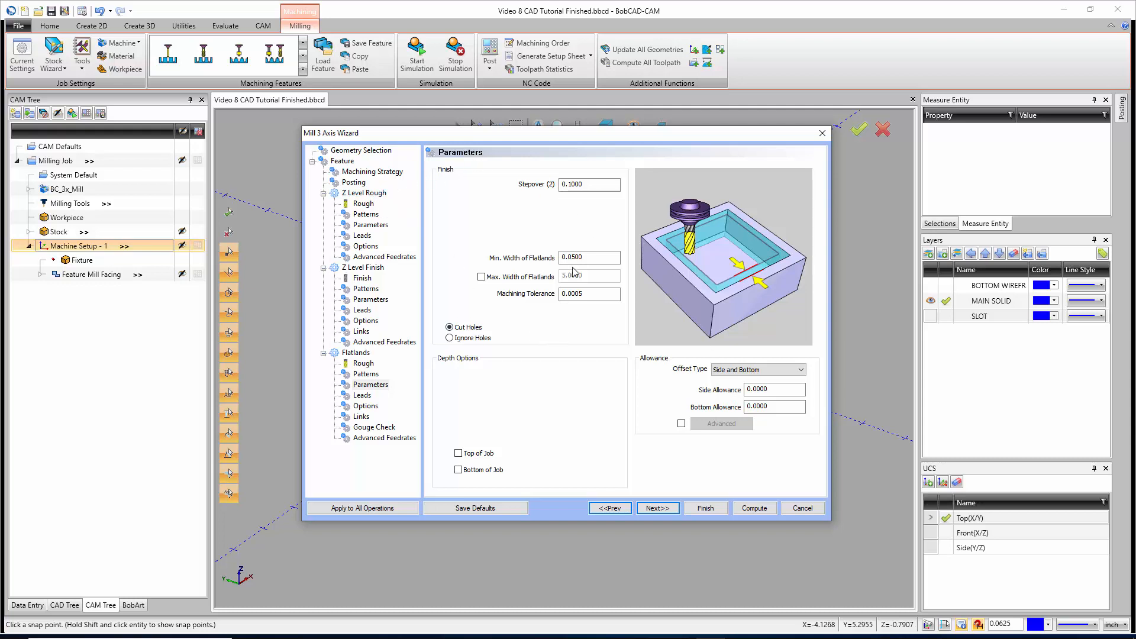
click(724, 371)
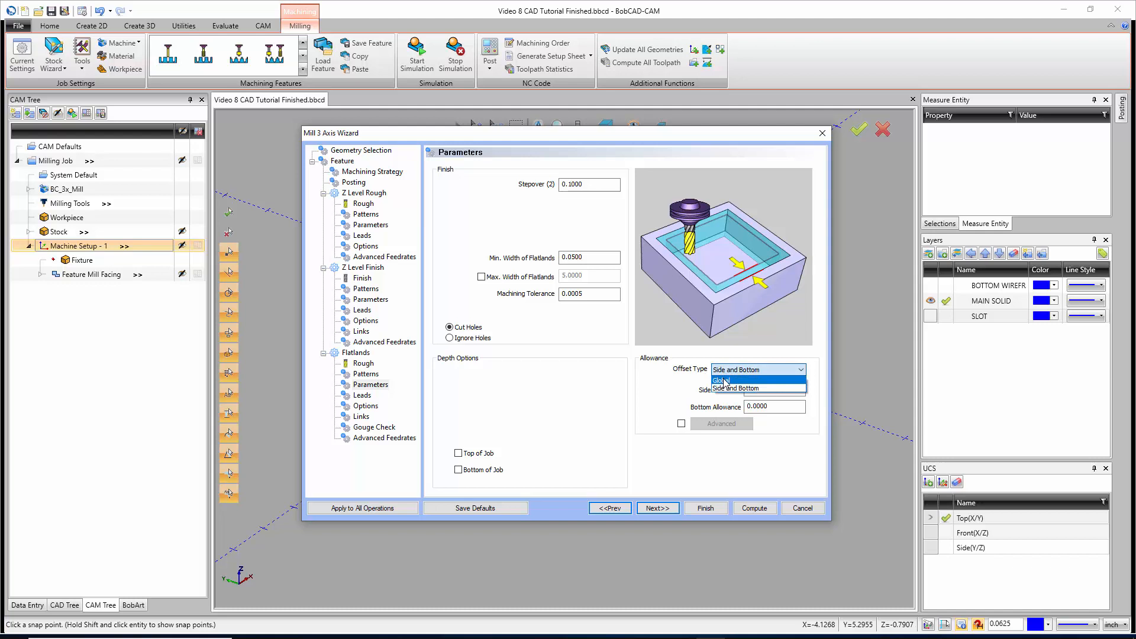
click(723, 381)
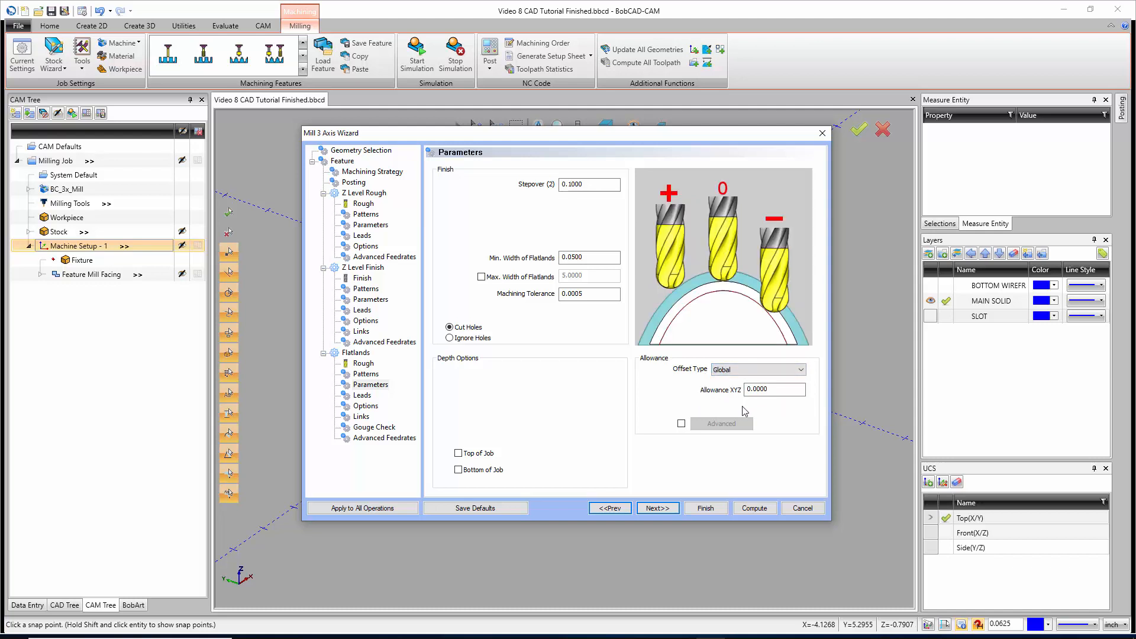
Step: Keep the Flatlands plunge entry with Vertical lead-in, and preview the tool boundary options before keeping Center of Tool
click(657, 508)
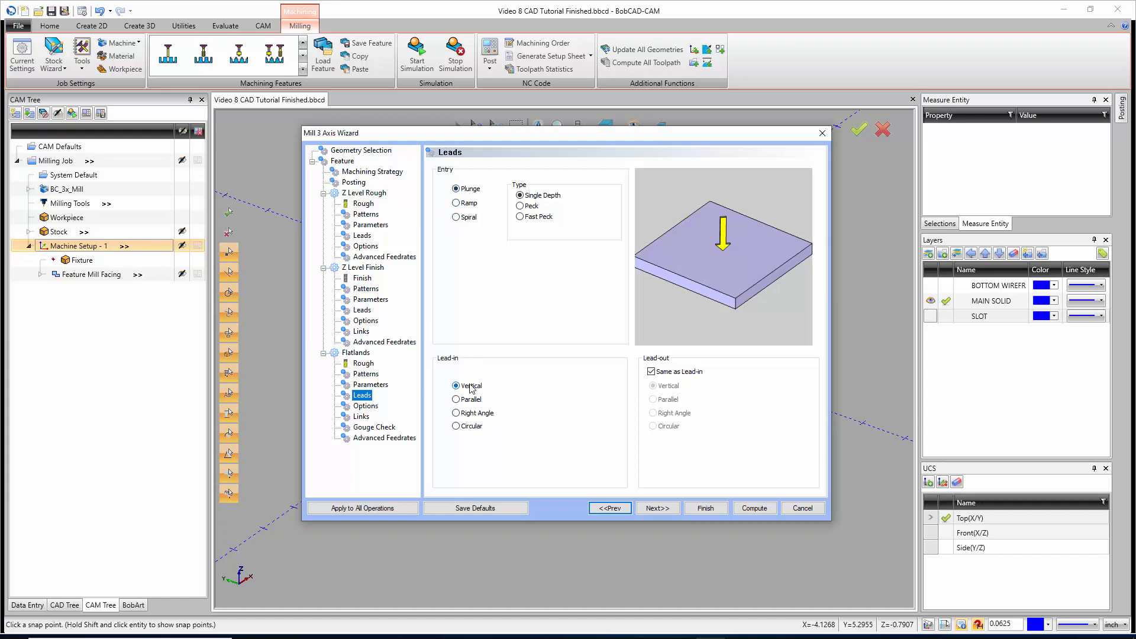
click(658, 508)
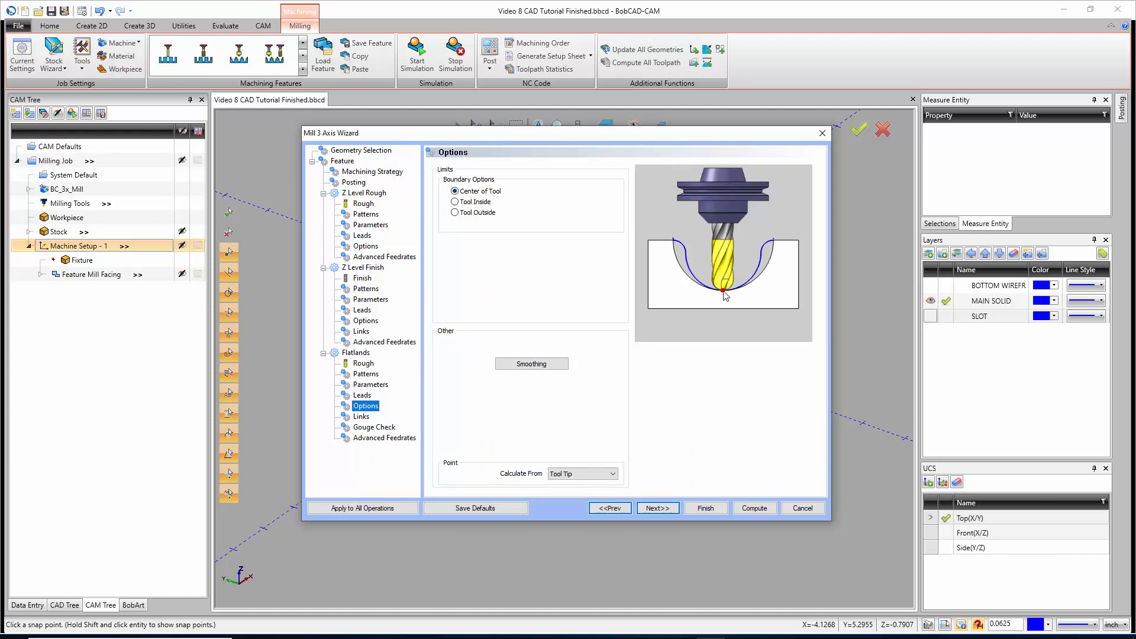
click(454, 202)
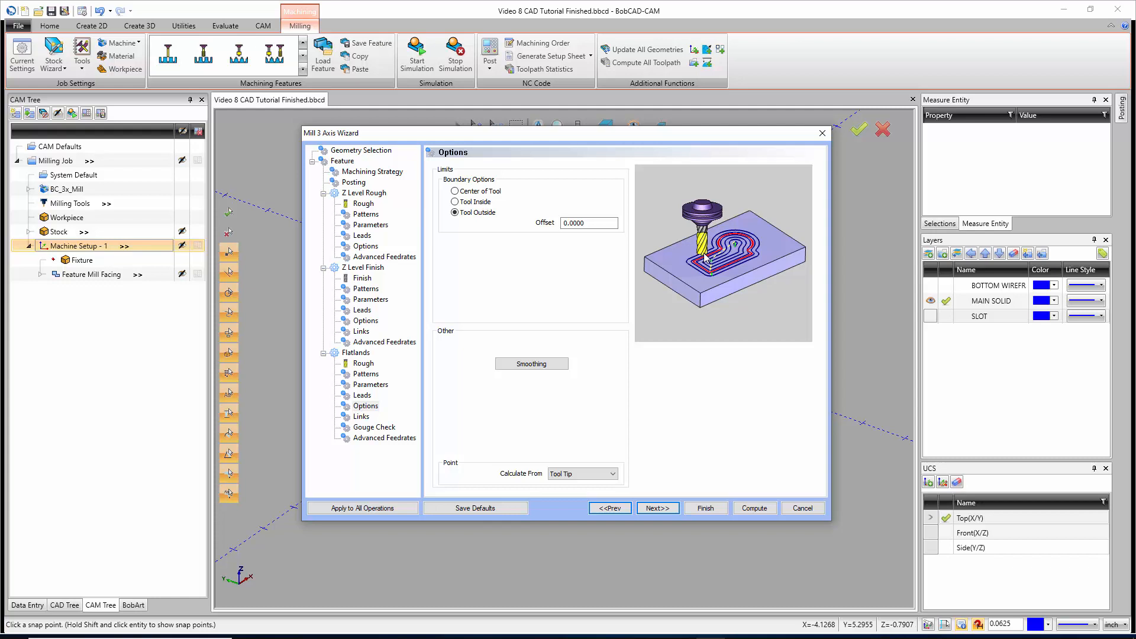
click(455, 191)
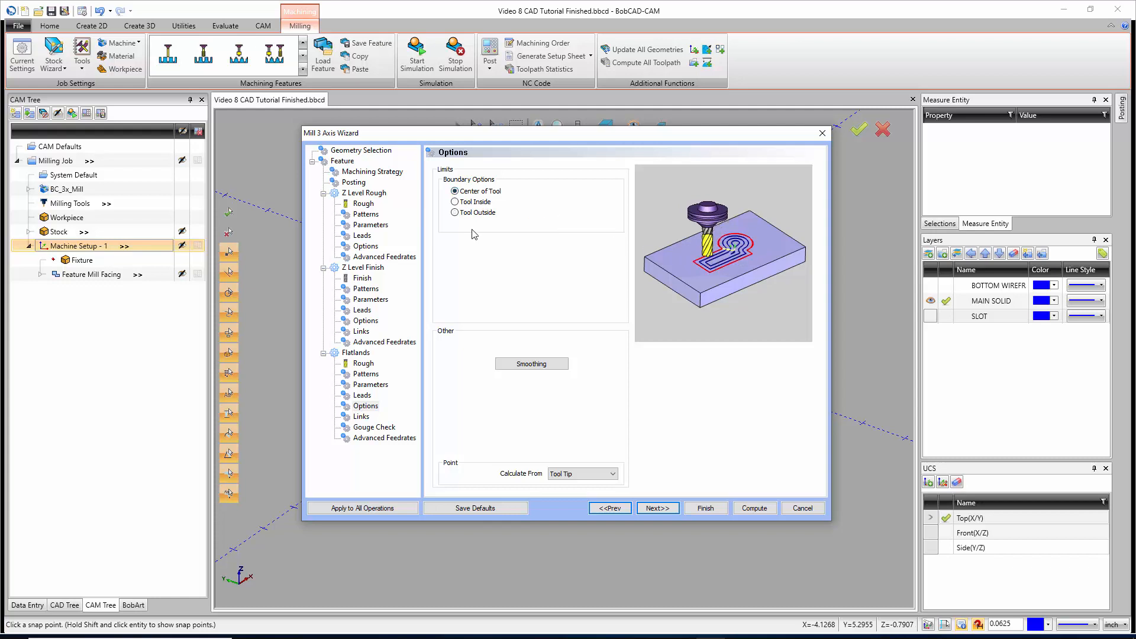
Step: Turn off Remove Corner Pegs in the Flatlands smoothing settings and accept them
click(516, 359)
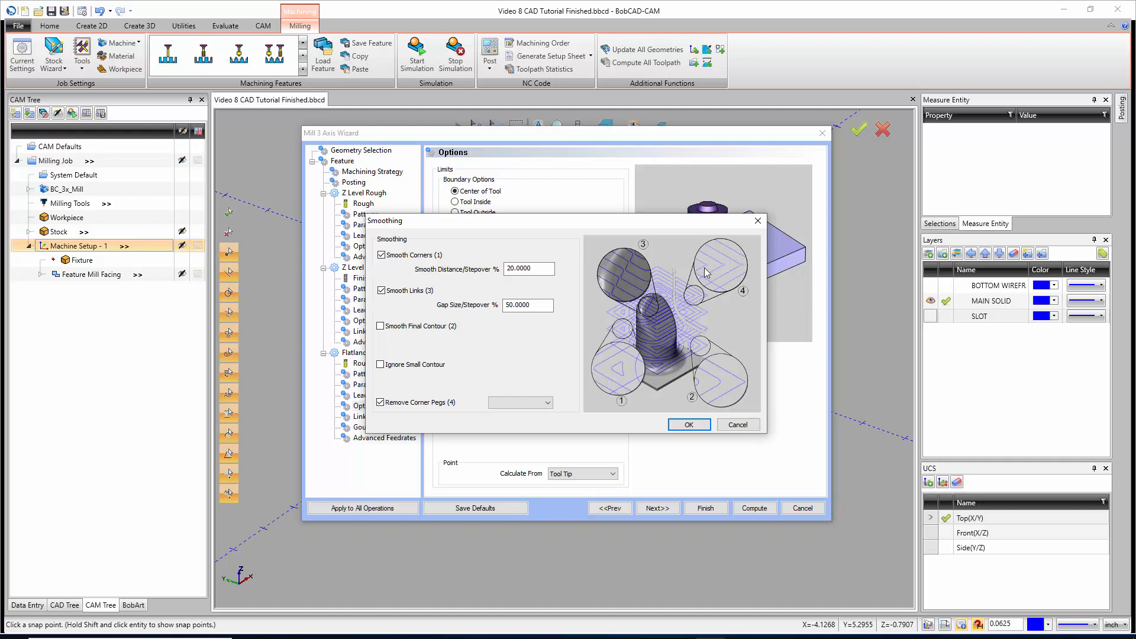
click(380, 403)
click(689, 425)
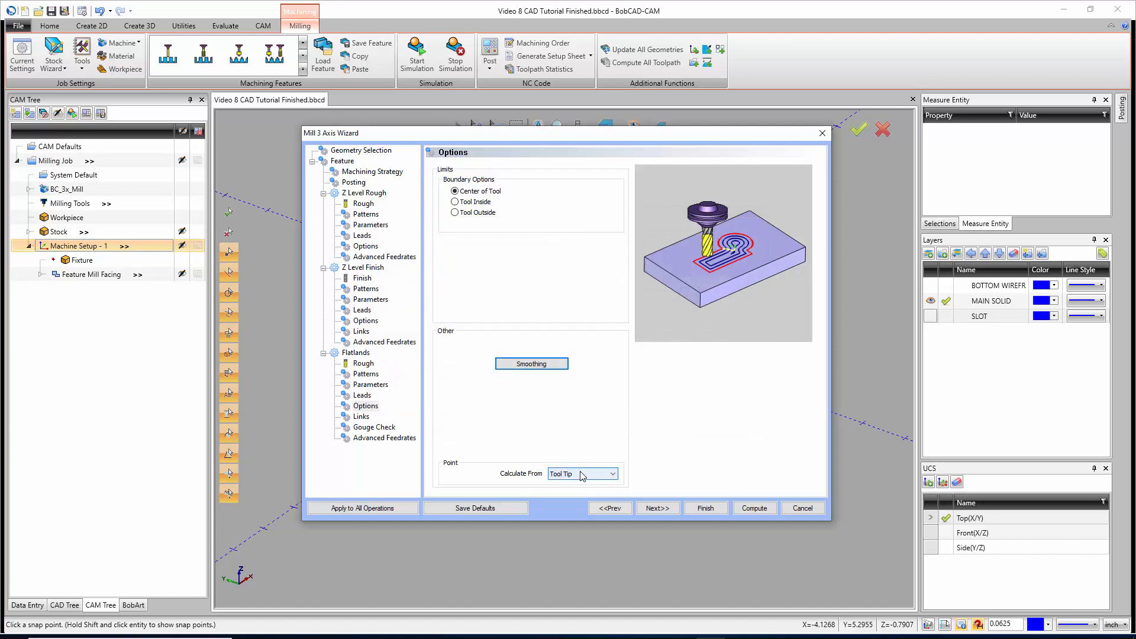
Step: Preview the S-Link and Full Retract options for the Flatlands links, choose Follow, and continue to the gouge check
click(669, 508)
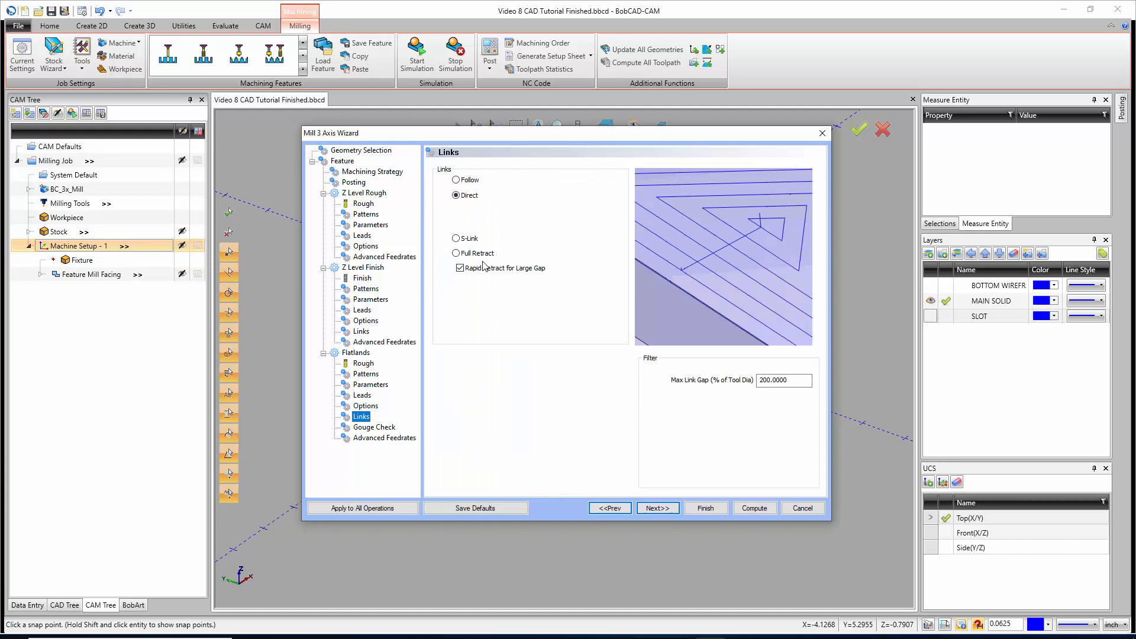
click(456, 180)
click(457, 239)
click(457, 254)
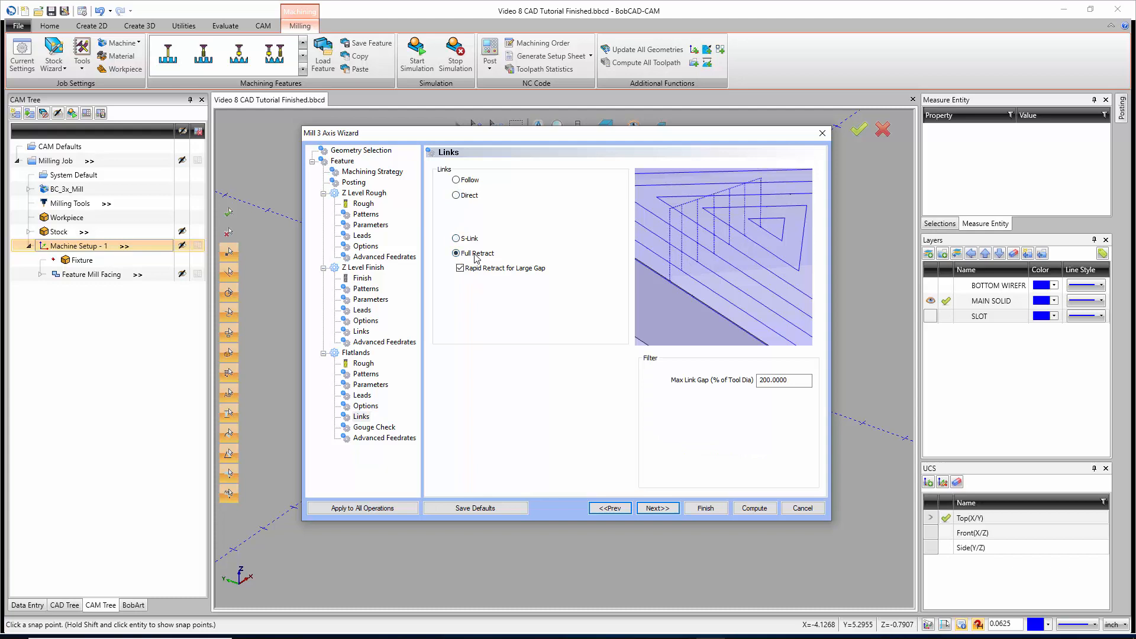
click(457, 180)
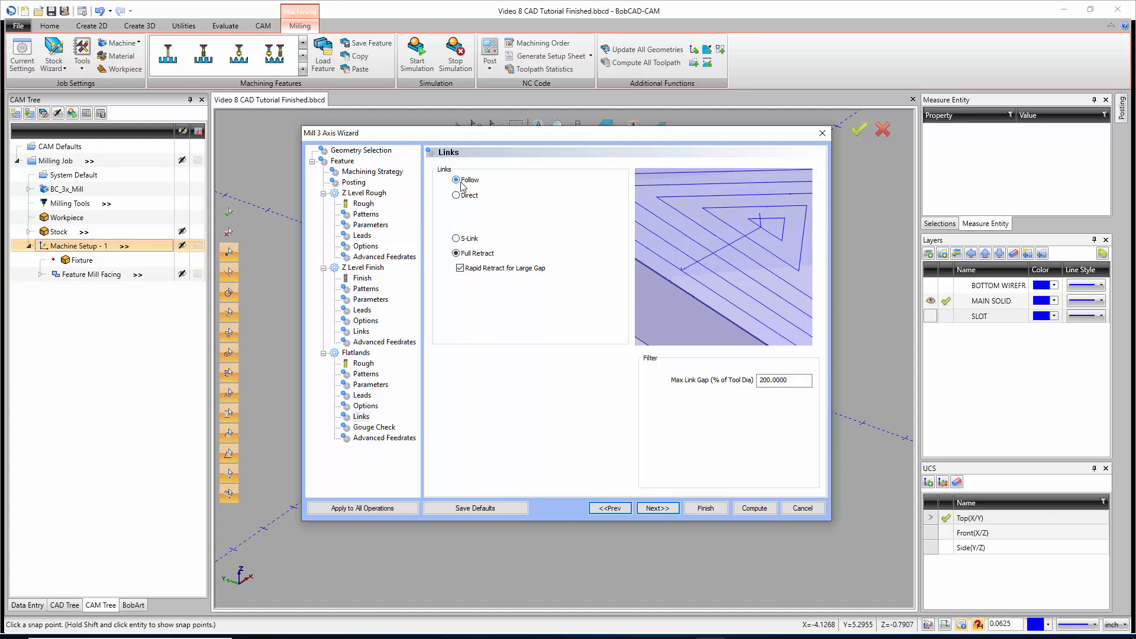
click(657, 508)
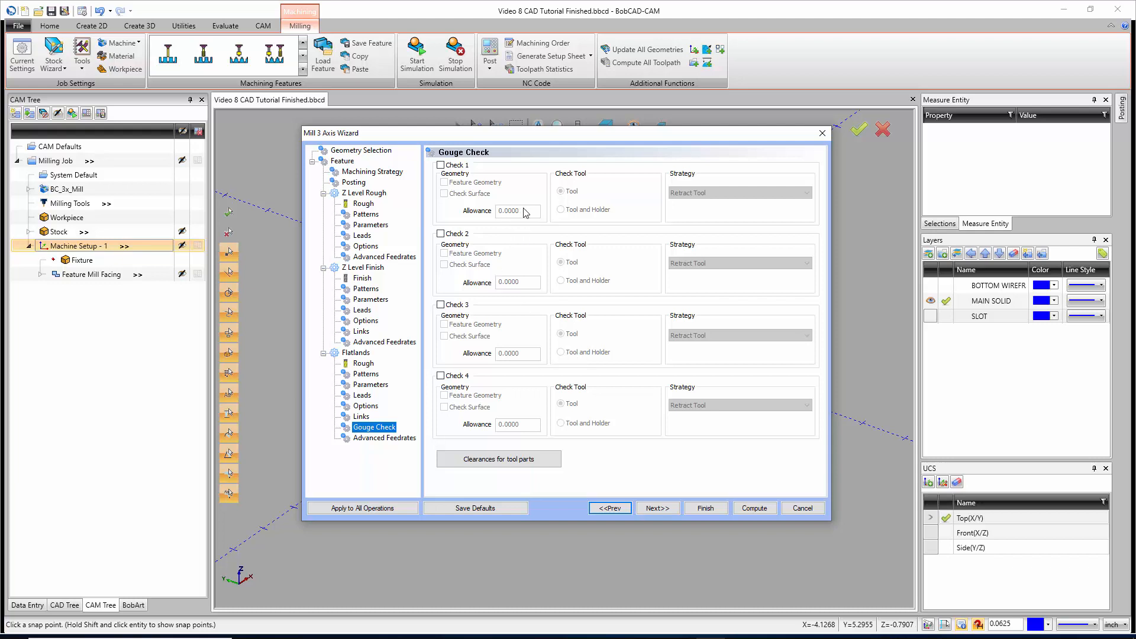
Step: Keep the Flatlands gouge checks and advanced feedrate overrides off, and finish the Mill 3 Axis feature
click(665, 510)
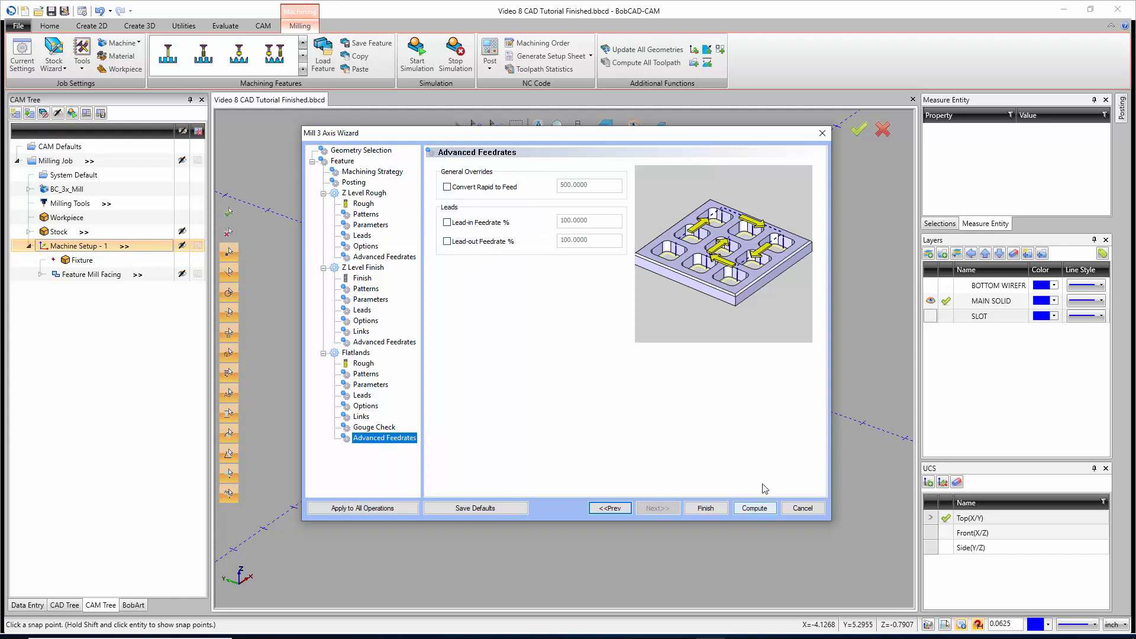
click(706, 509)
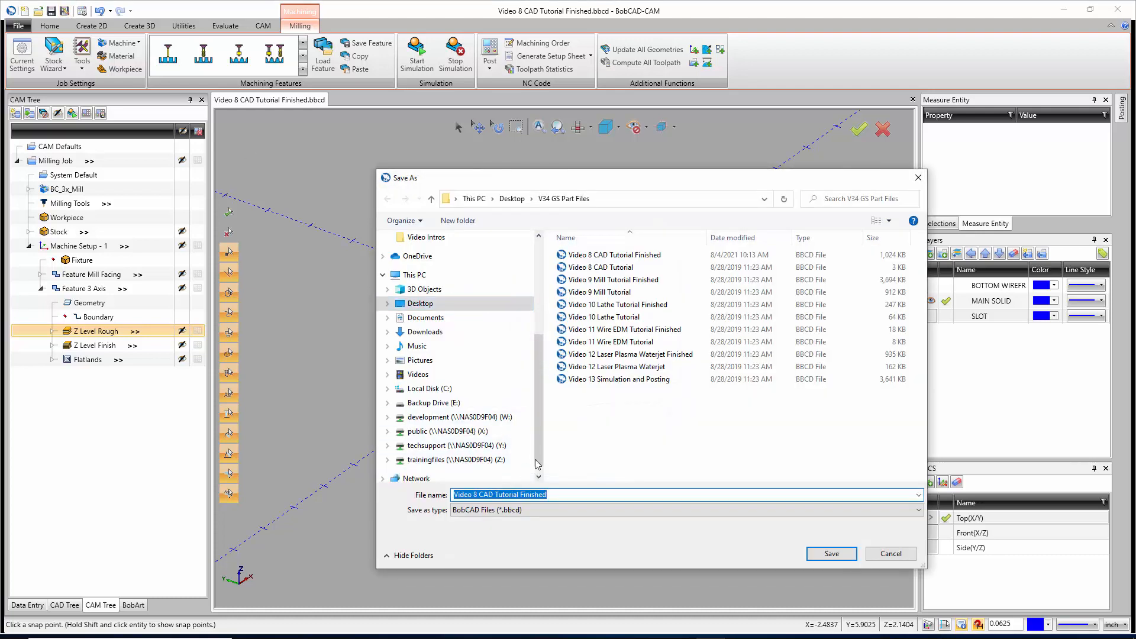
Step: Save the part under the name Video 9 Mill Tutorial in the V34 GS Part Files folder, replacing the existing file
click(608, 282)
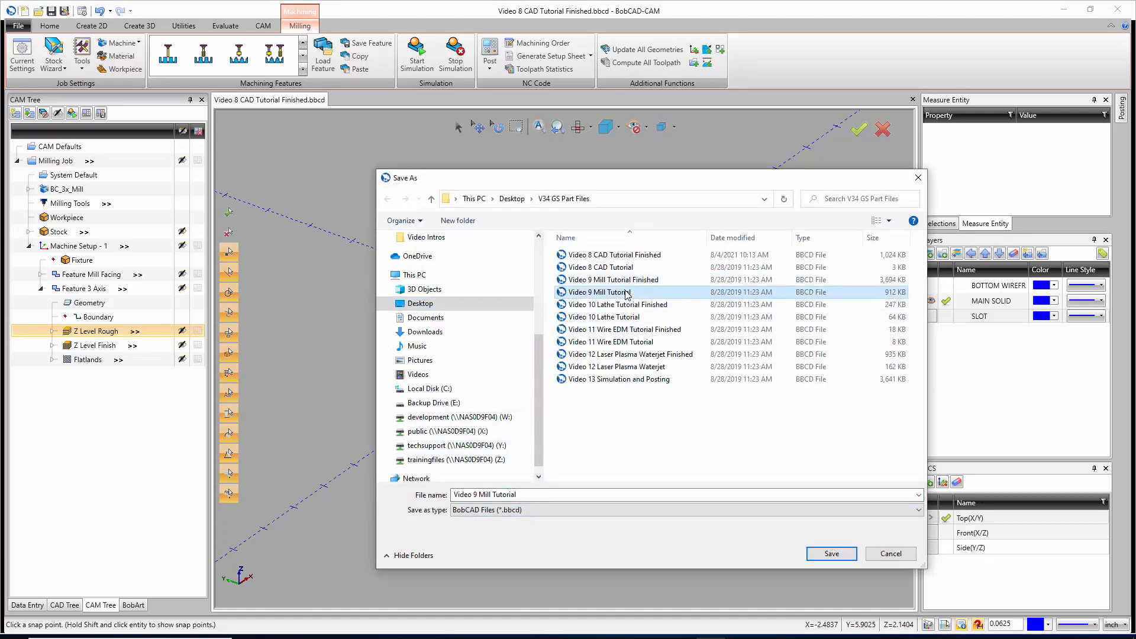
click(828, 292)
click(834, 556)
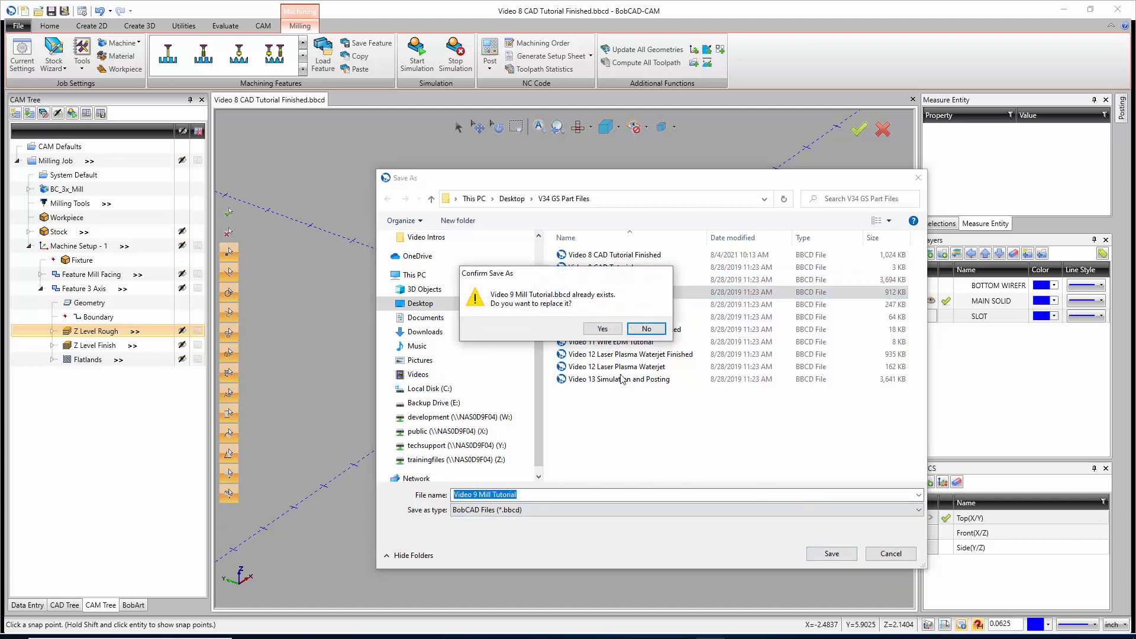
click(602, 329)
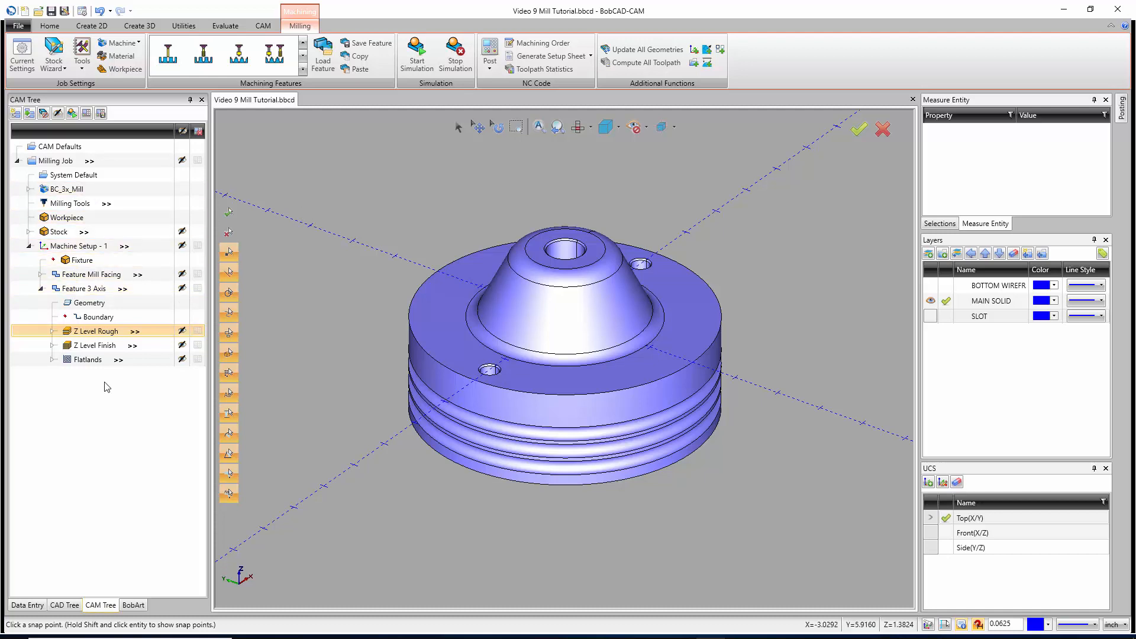
Step: Compute all toolpaths of the 3 Axis feature and inspect the Z Level Rough, Z Level Finish and Flatlands paths individually
right_click(84, 290)
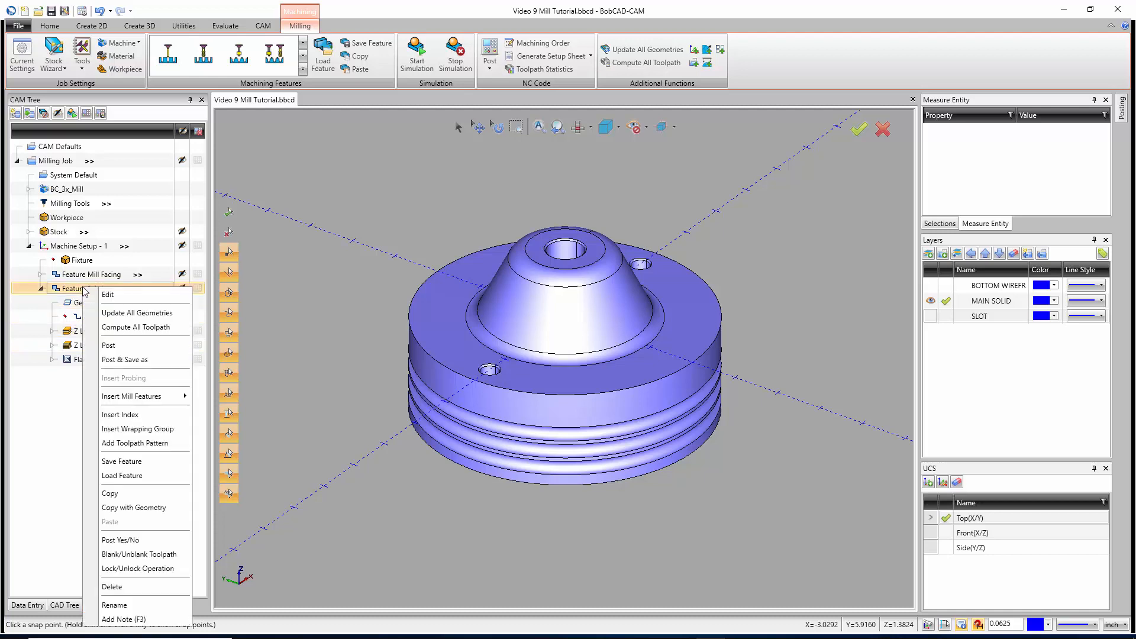
click(117, 329)
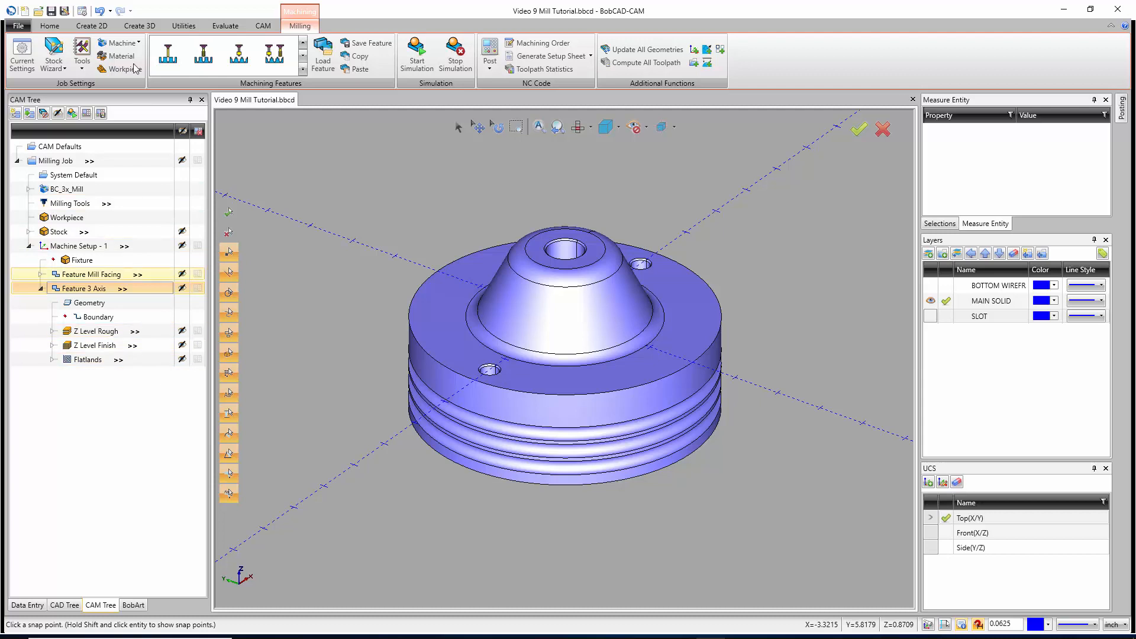
click(90, 333)
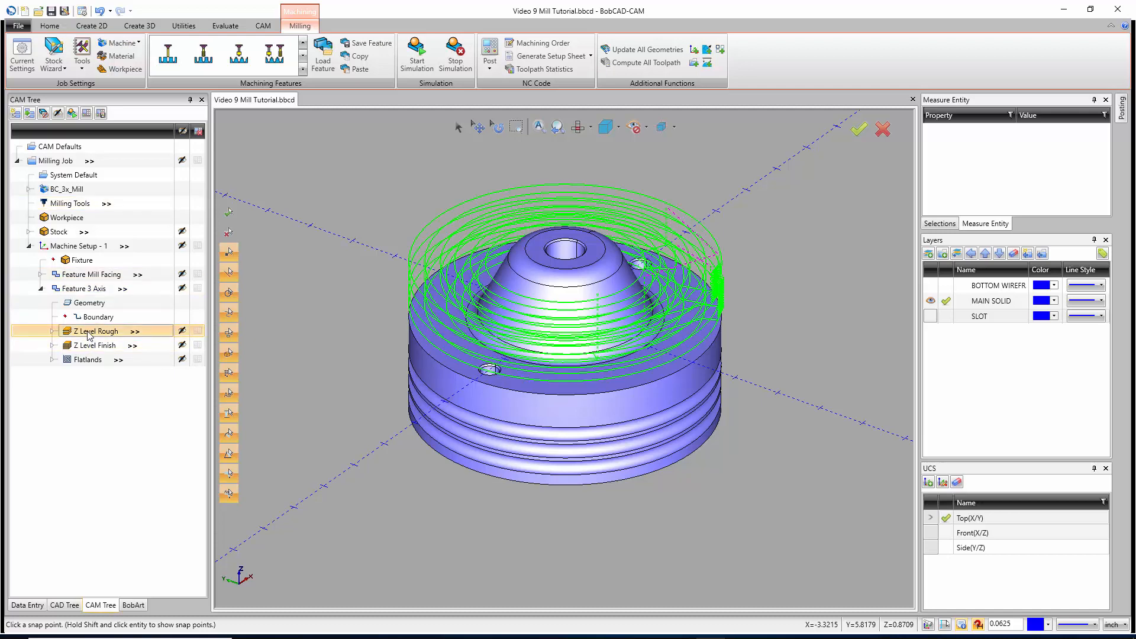
click(88, 348)
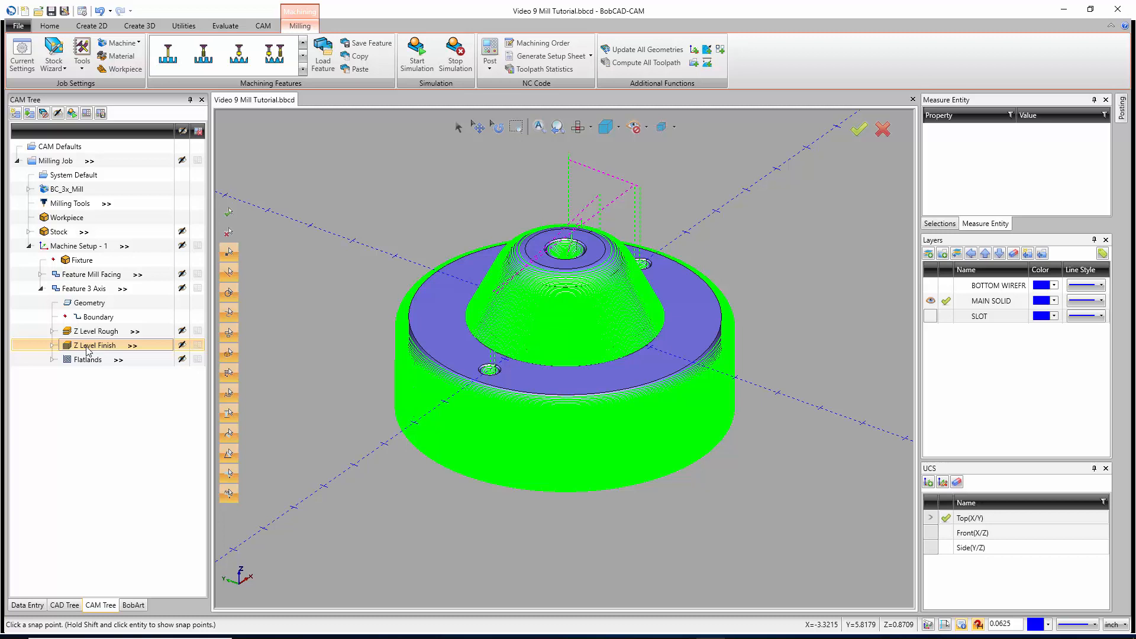
click(88, 359)
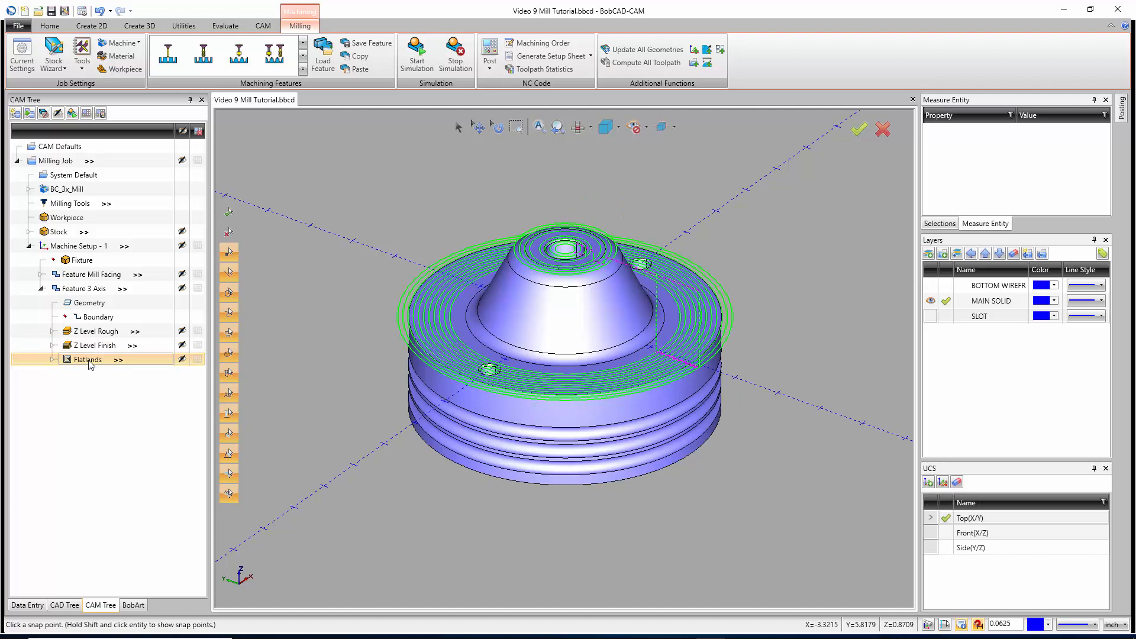
Step: Limit Z Level Finish with a Bottom of Job of -1.6000 picked on the flange's upper face, and recompute its toolpath
right_click(95, 290)
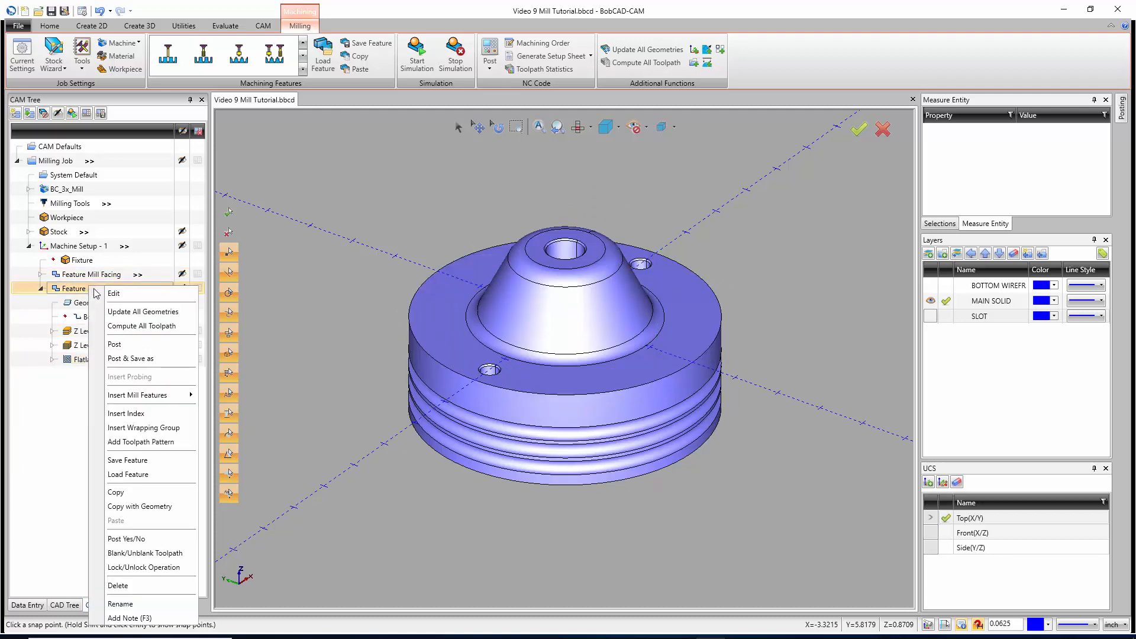
click(119, 294)
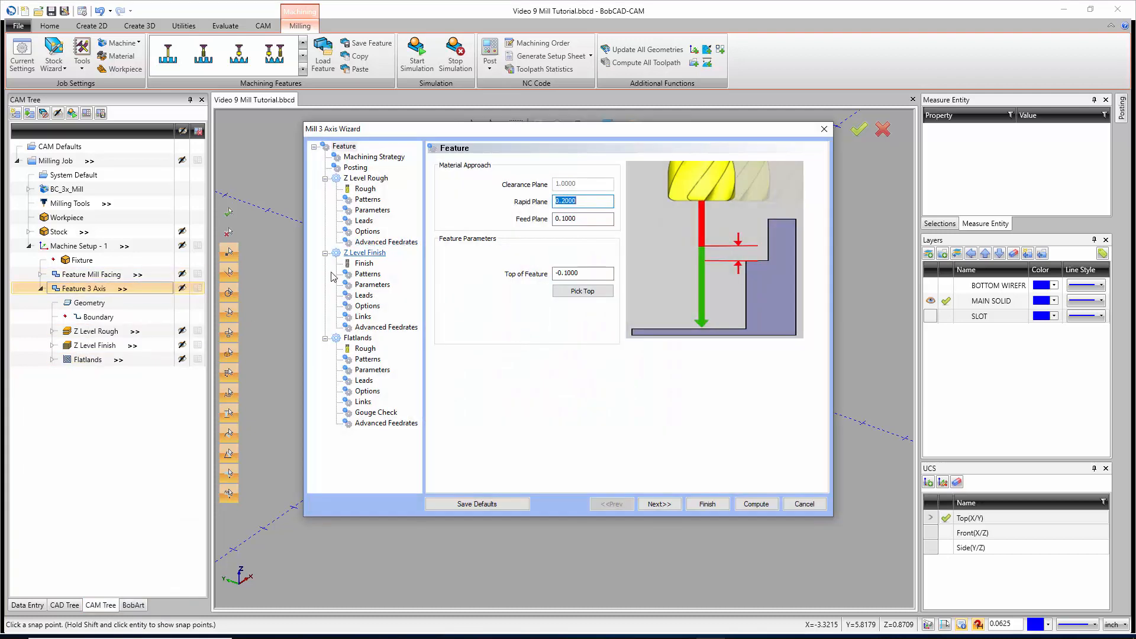
click(370, 286)
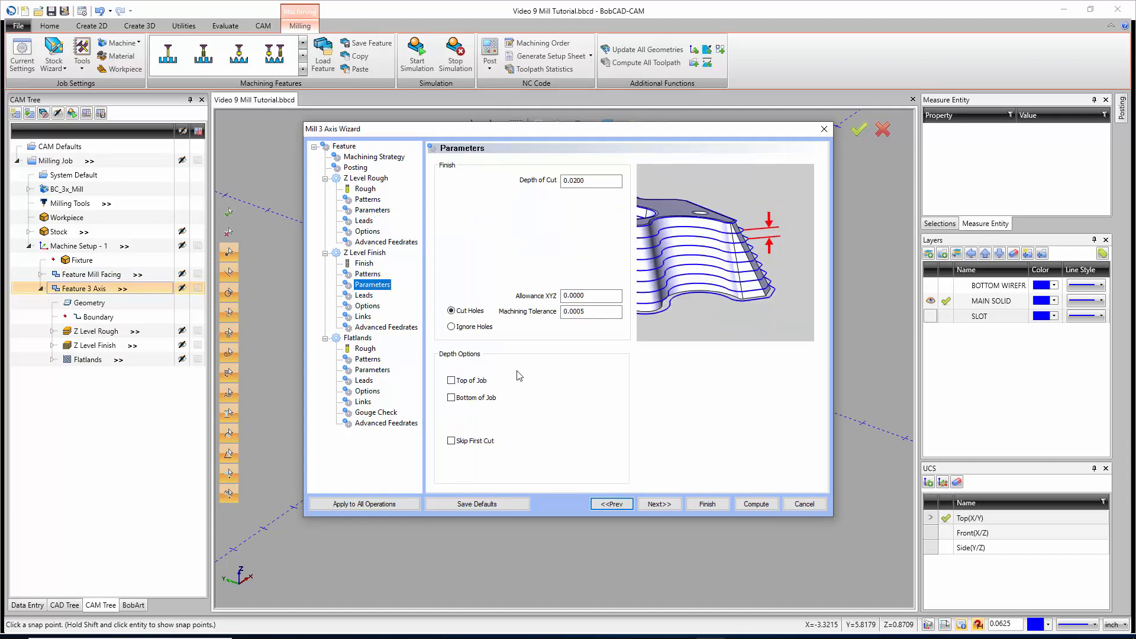
click(451, 397)
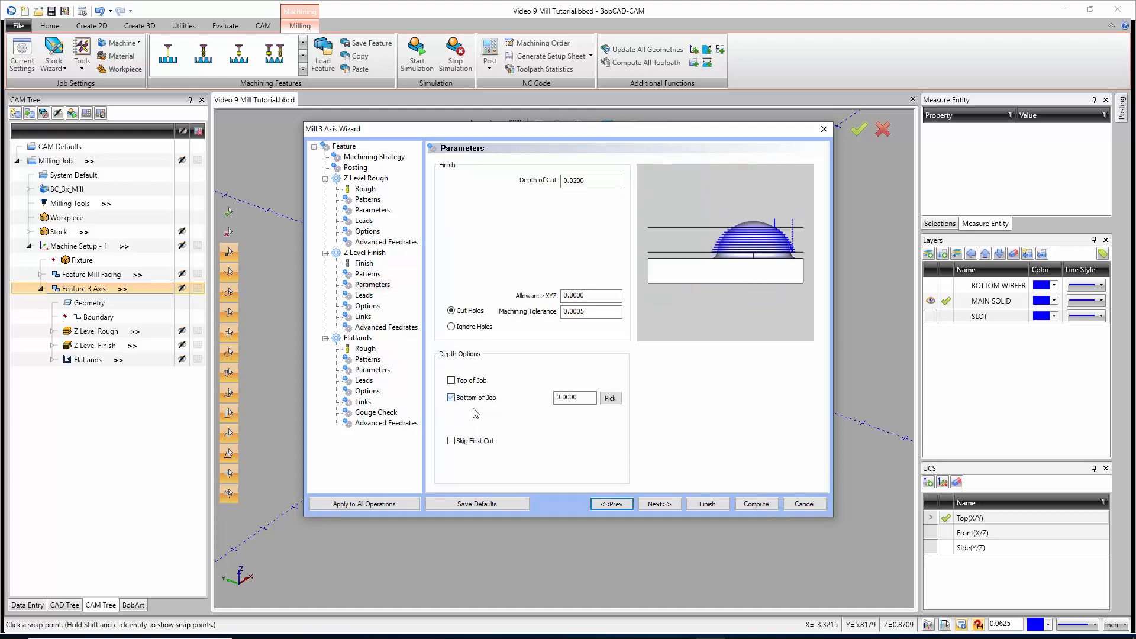
click(606, 401)
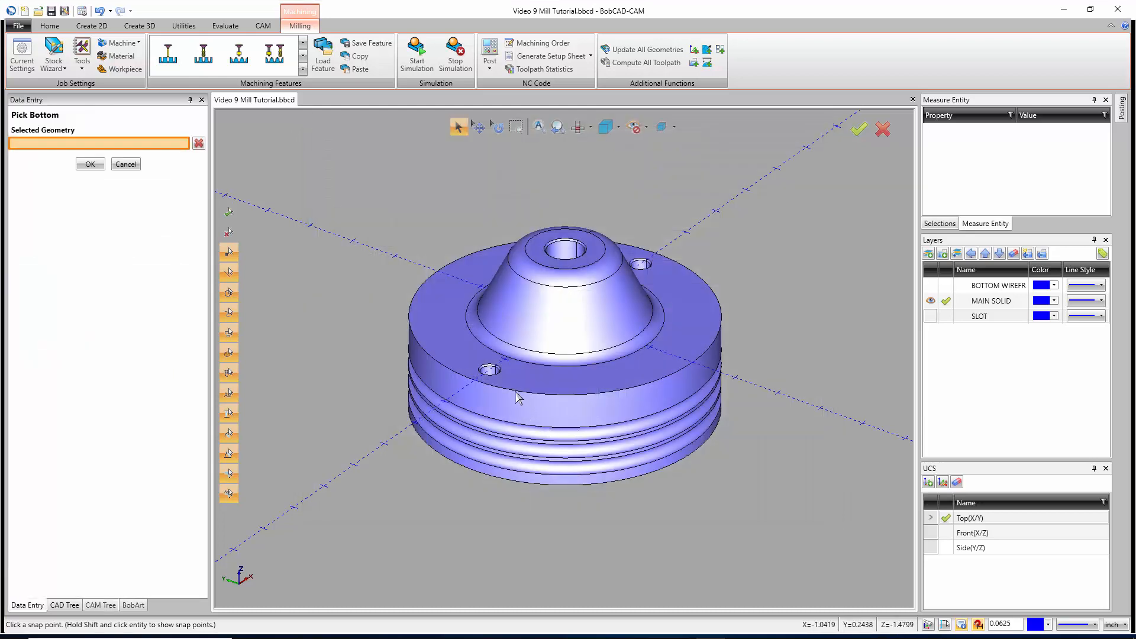
click(514, 394)
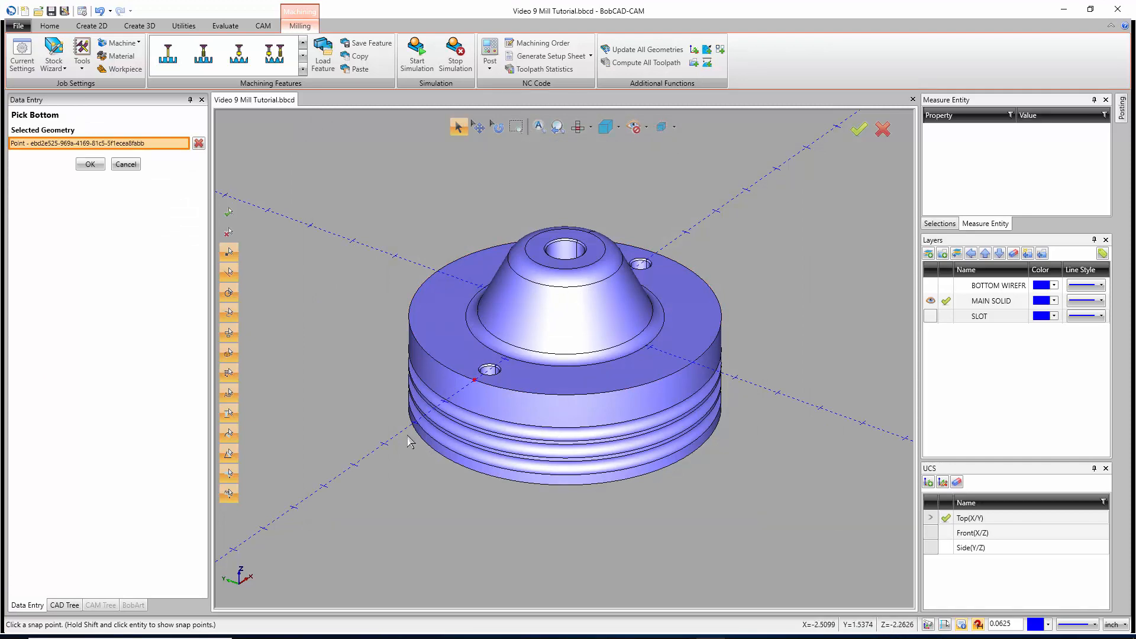
click(90, 165)
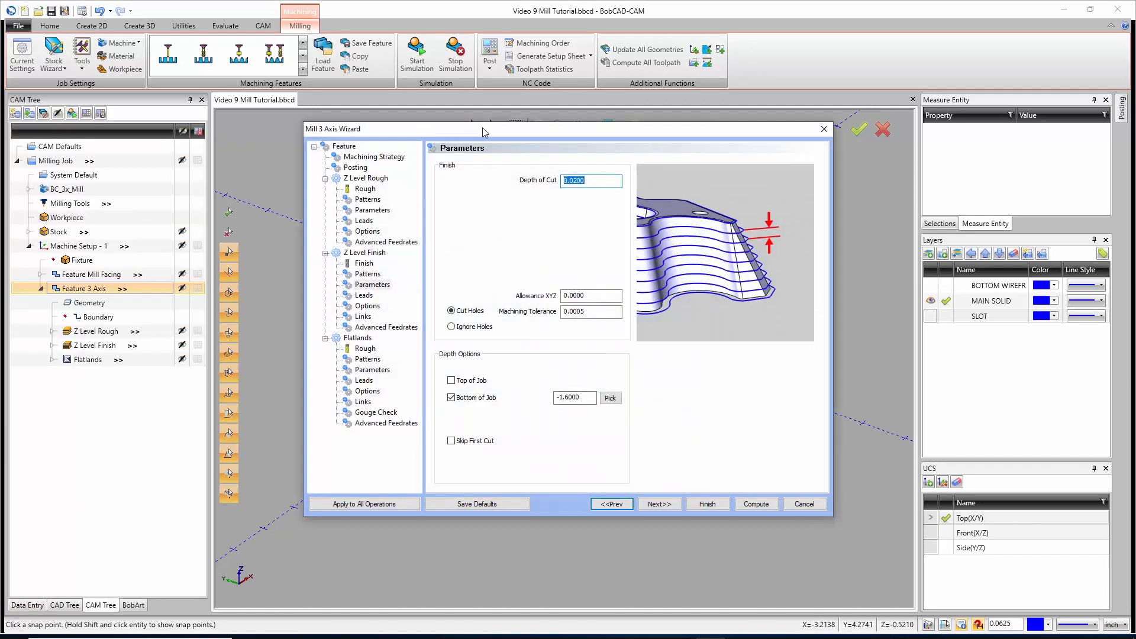
drag(482, 126, 462, 152)
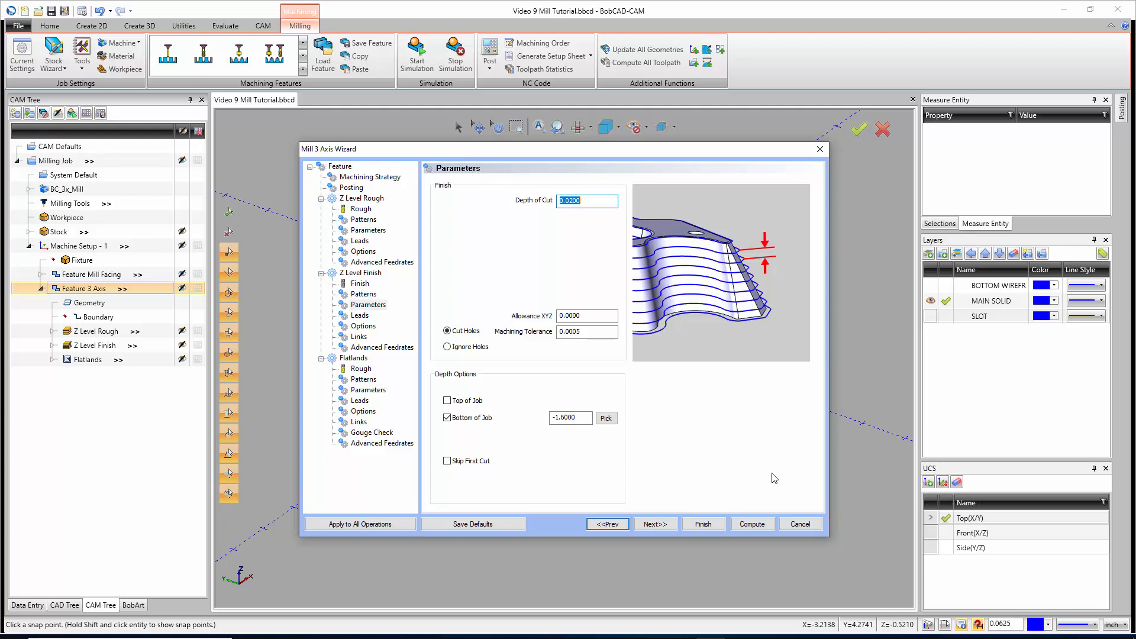
click(703, 523)
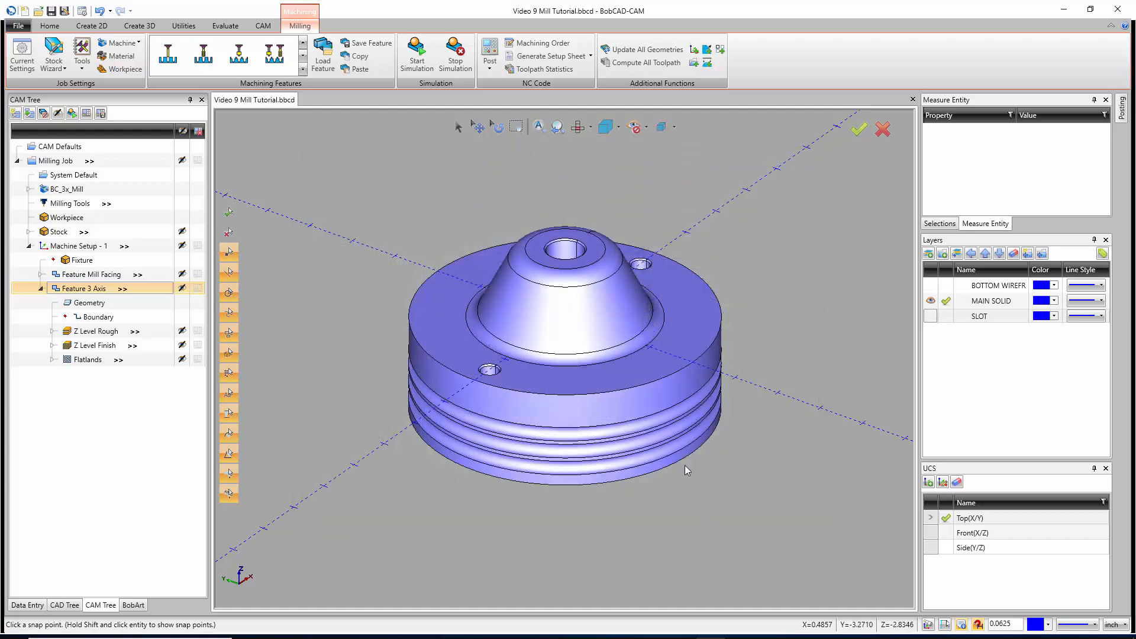
right_click(93, 348)
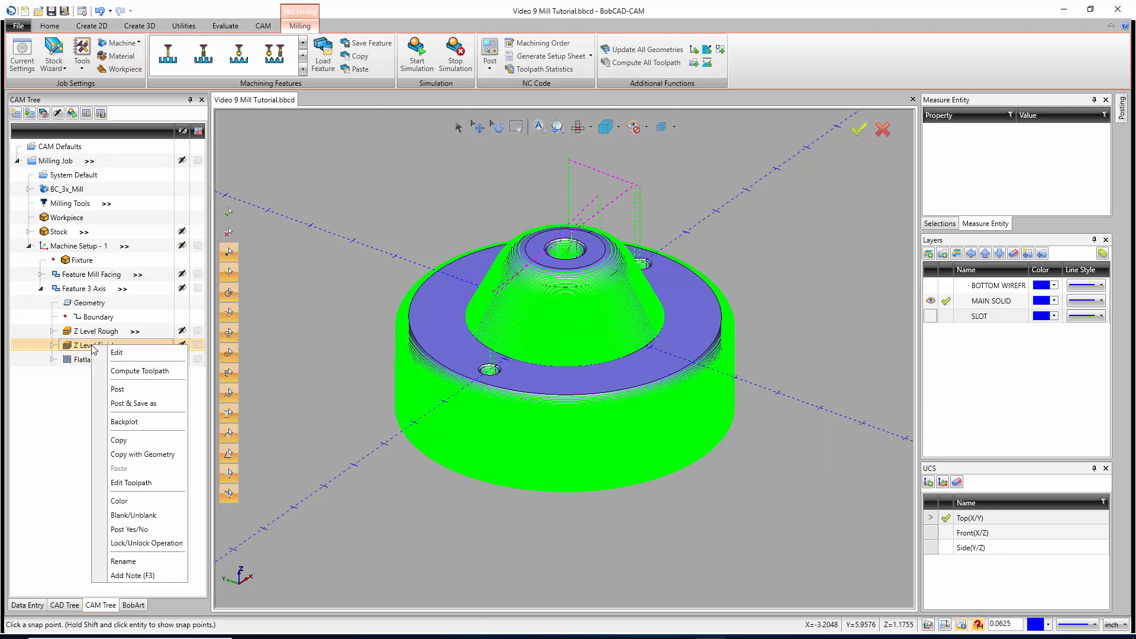
click(124, 371)
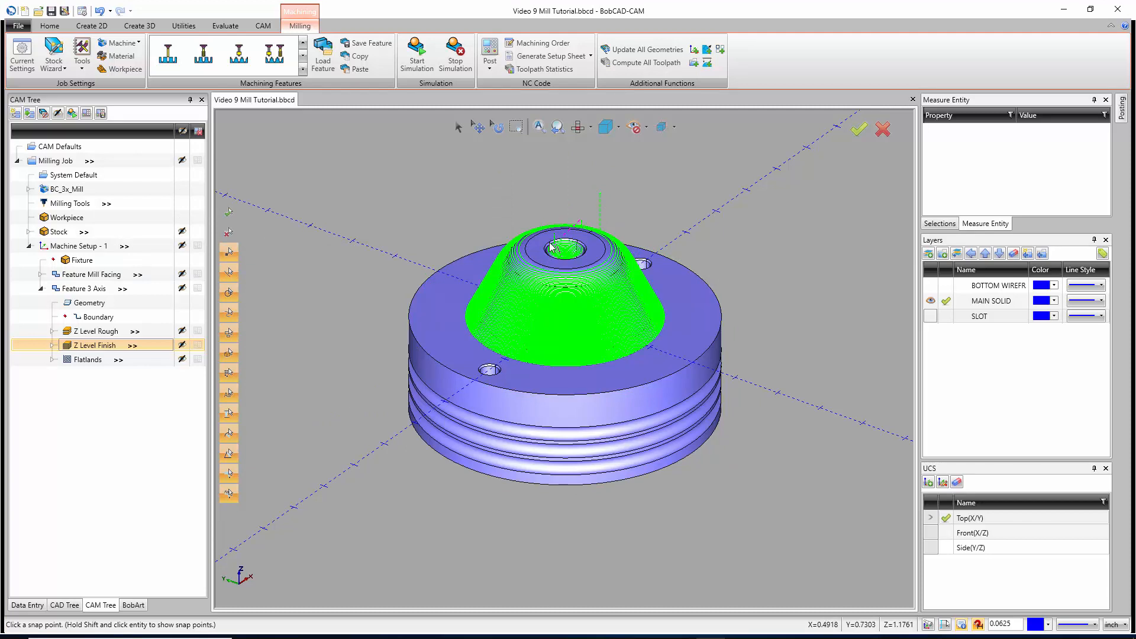
Step: Add a new layer named COVER
right_click(950, 349)
click(941, 356)
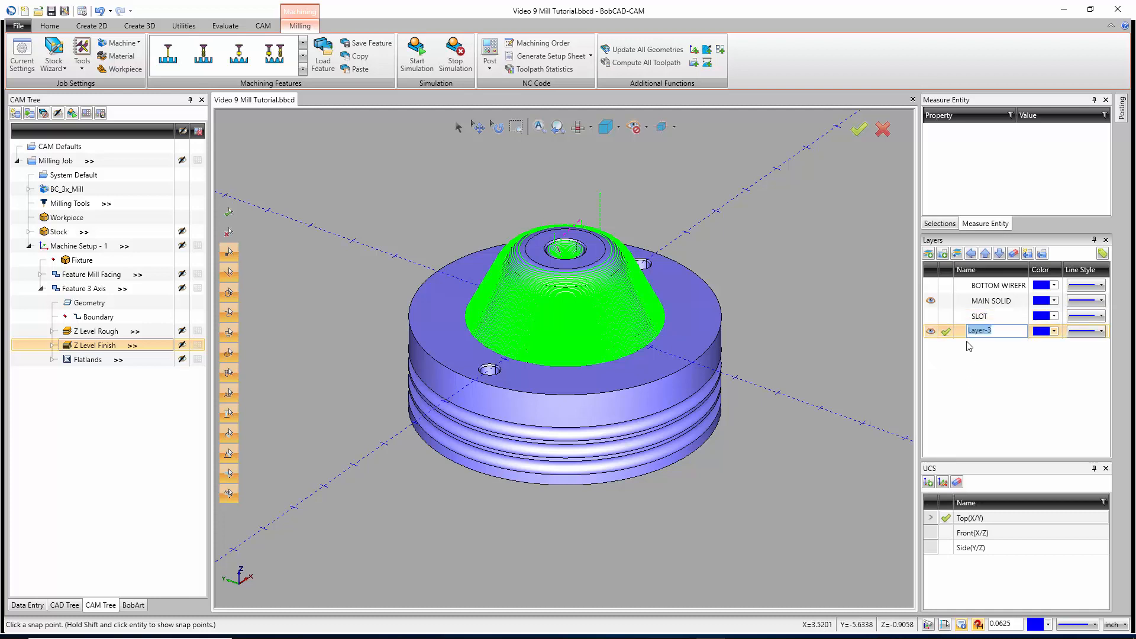
text(COVER)
key(Return)
Step: Create a Planar surface from the upper edge of the center hole to cap it on the COVER layer
click(131, 28)
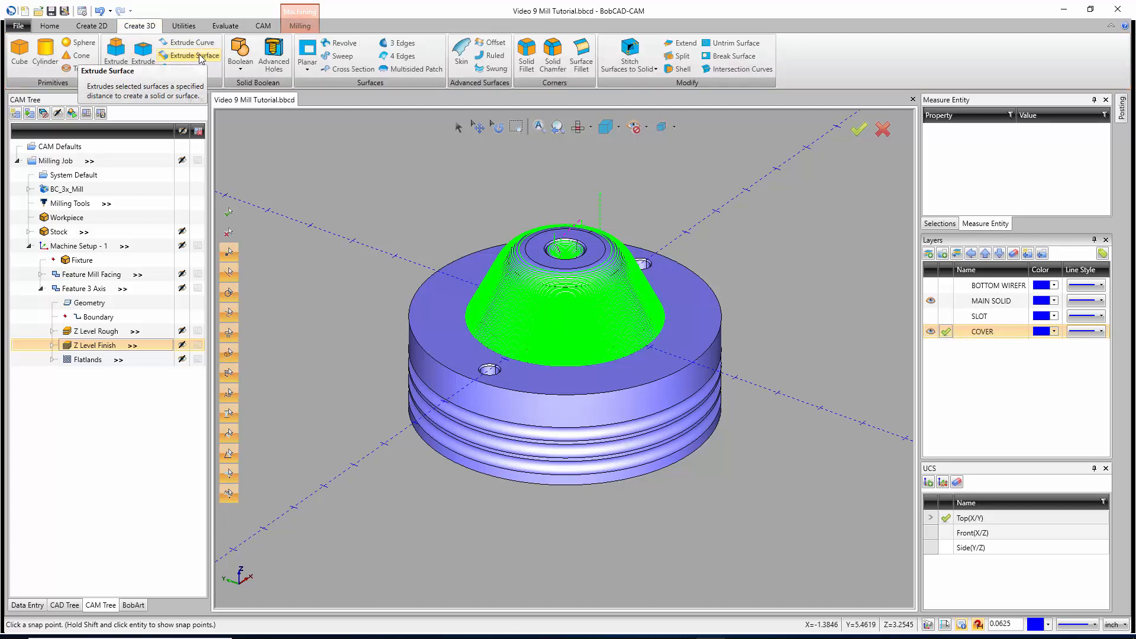
click(307, 54)
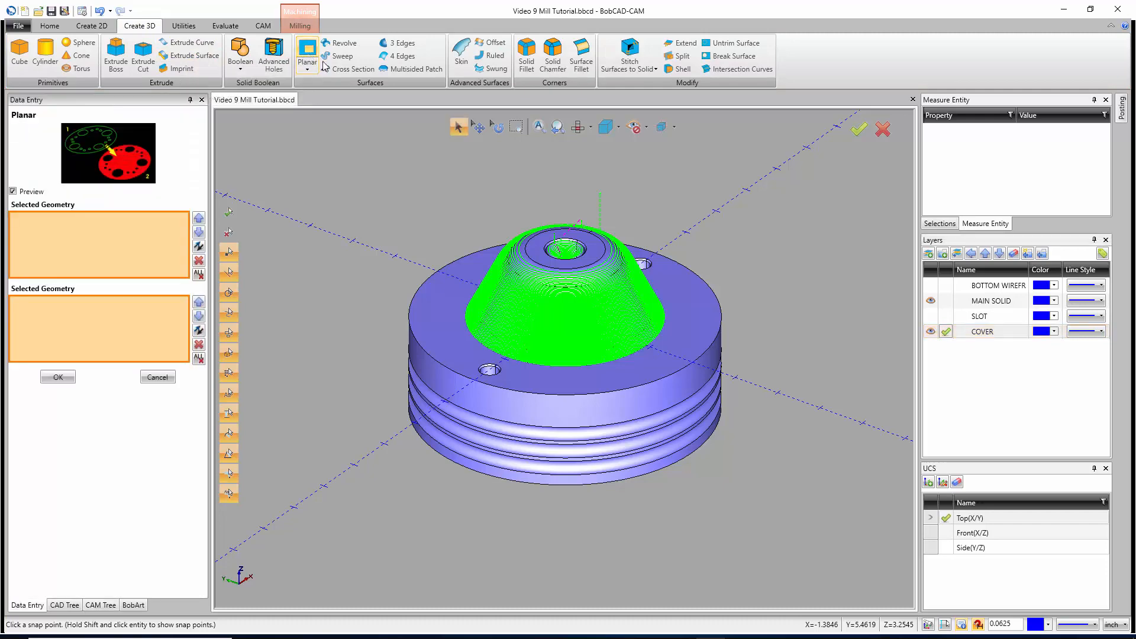
scroll(580, 239, up, 5)
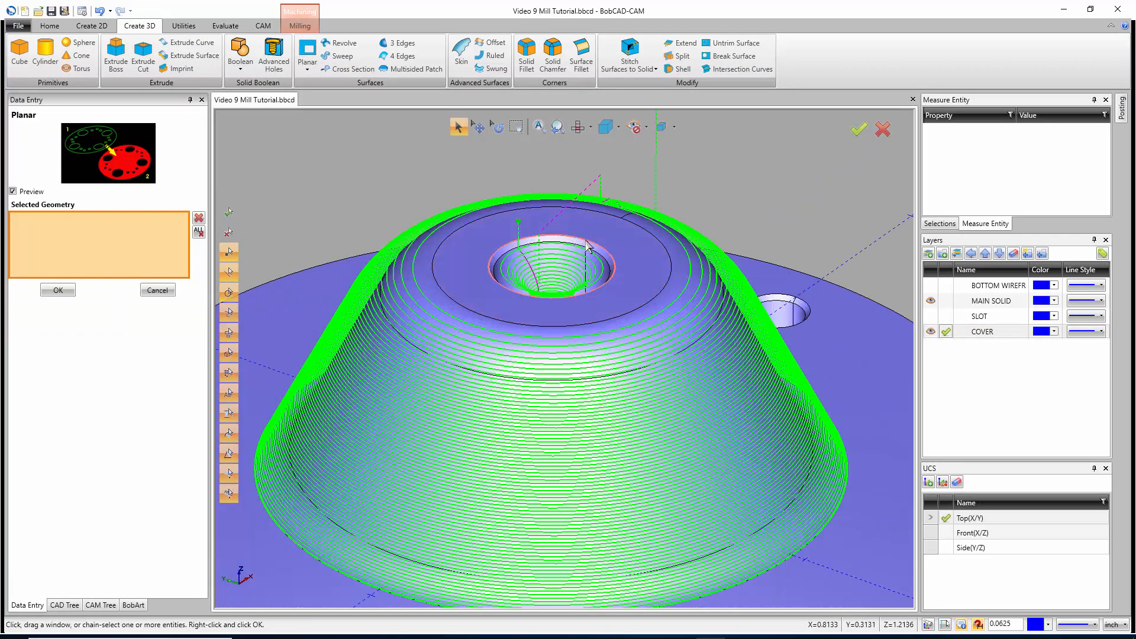
click(587, 248)
scroll(591, 252, down, 5)
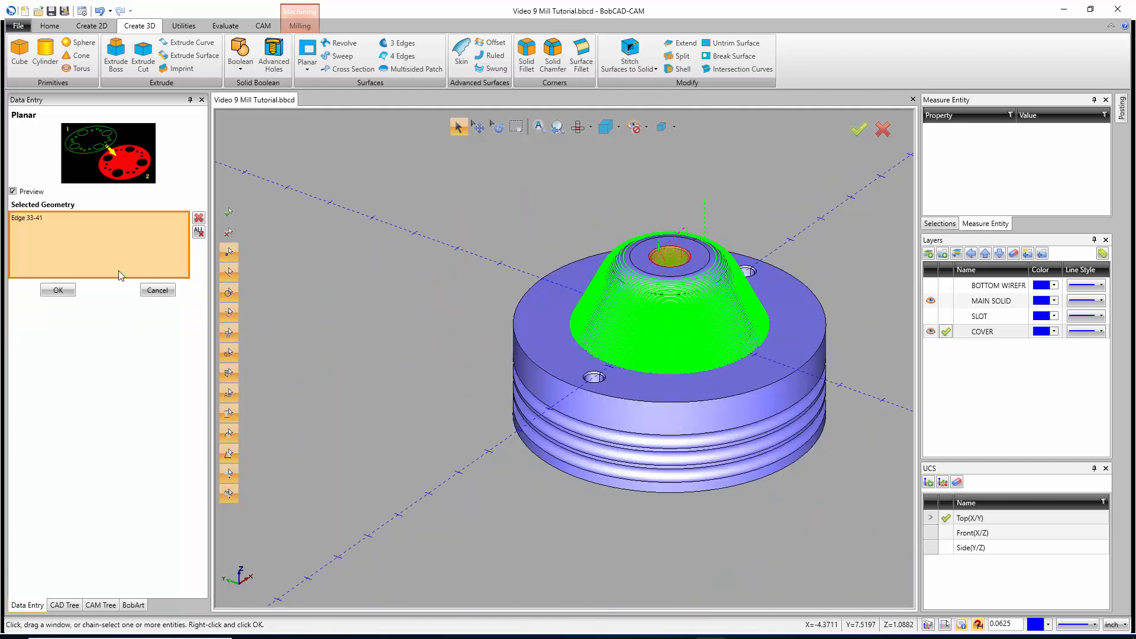
click(58, 290)
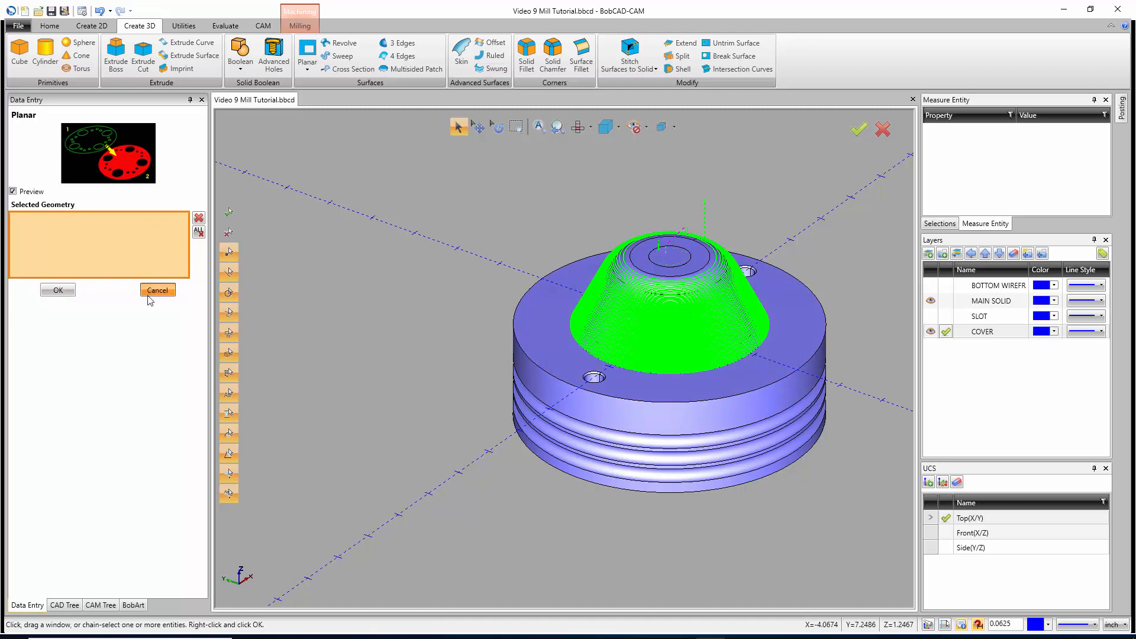
click(155, 290)
Step: Select the geometry assigned to the 3 Axis feature
click(109, 607)
click(92, 305)
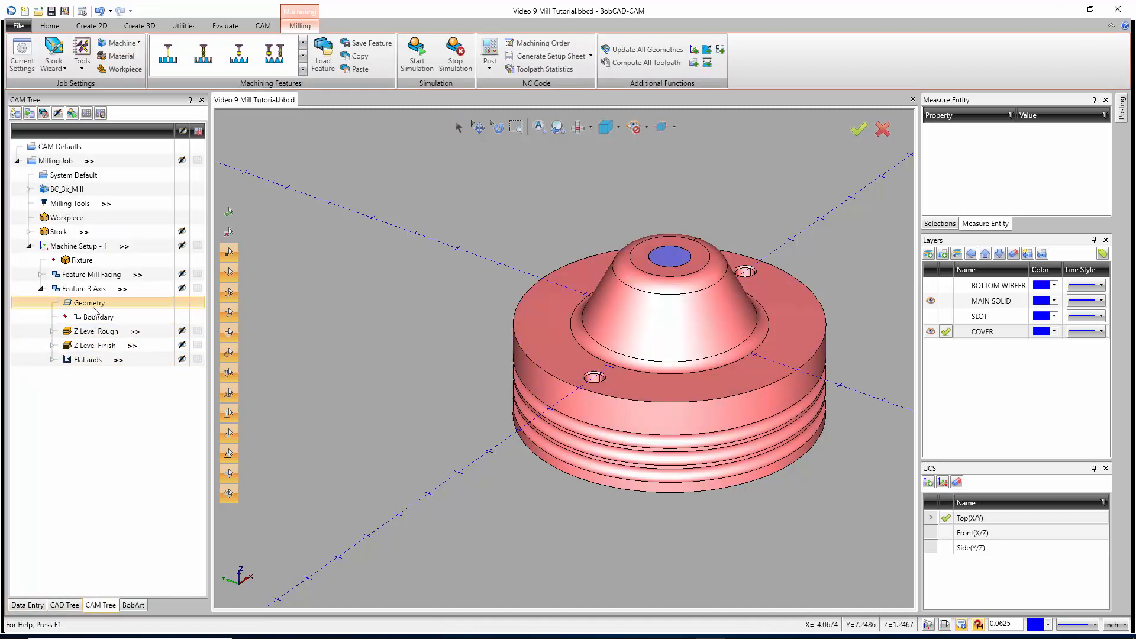
Step: Replace the 3 Axis feature's geometry with all visible surfaces of the part, including the cover over the centre hole
right_click(94, 307)
click(85, 328)
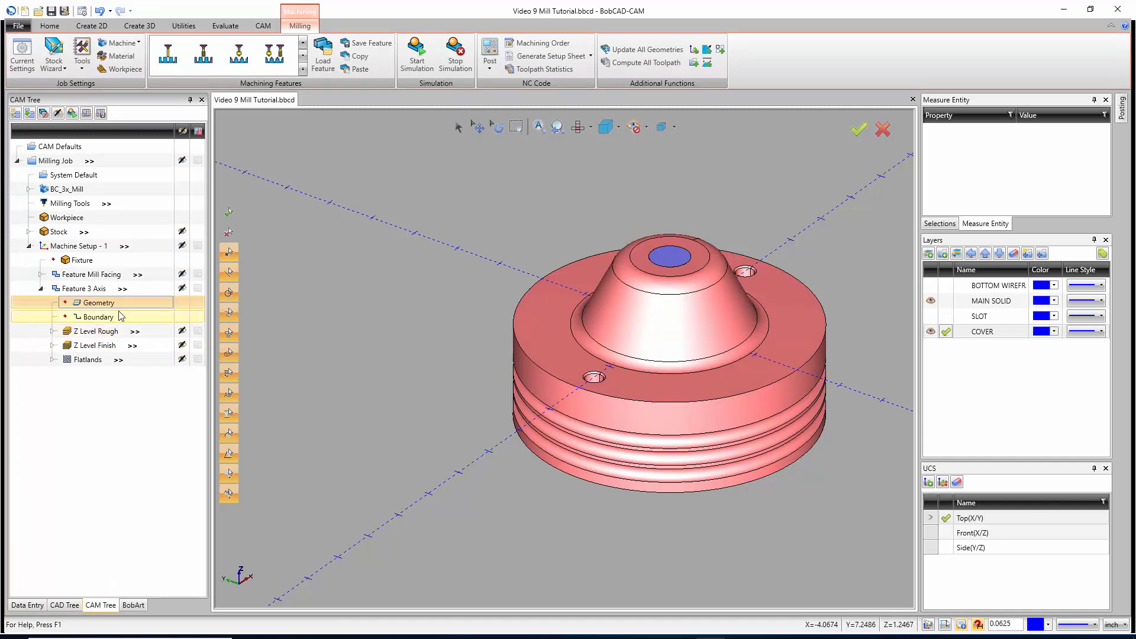
right_click(102, 303)
click(86, 311)
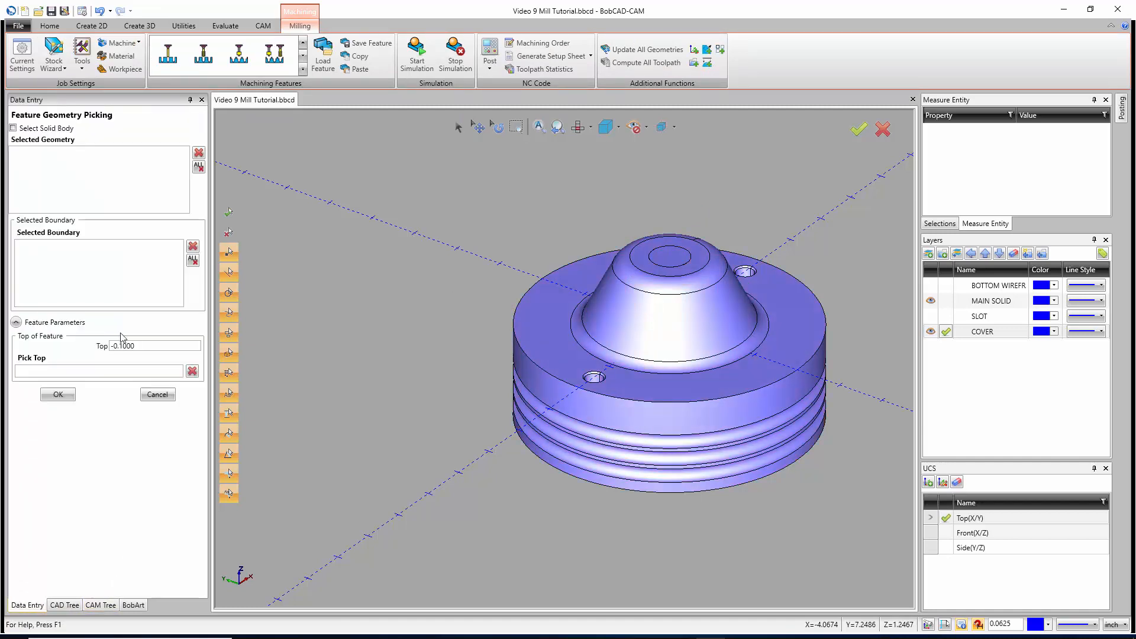
drag(421, 178, 882, 532)
click(58, 394)
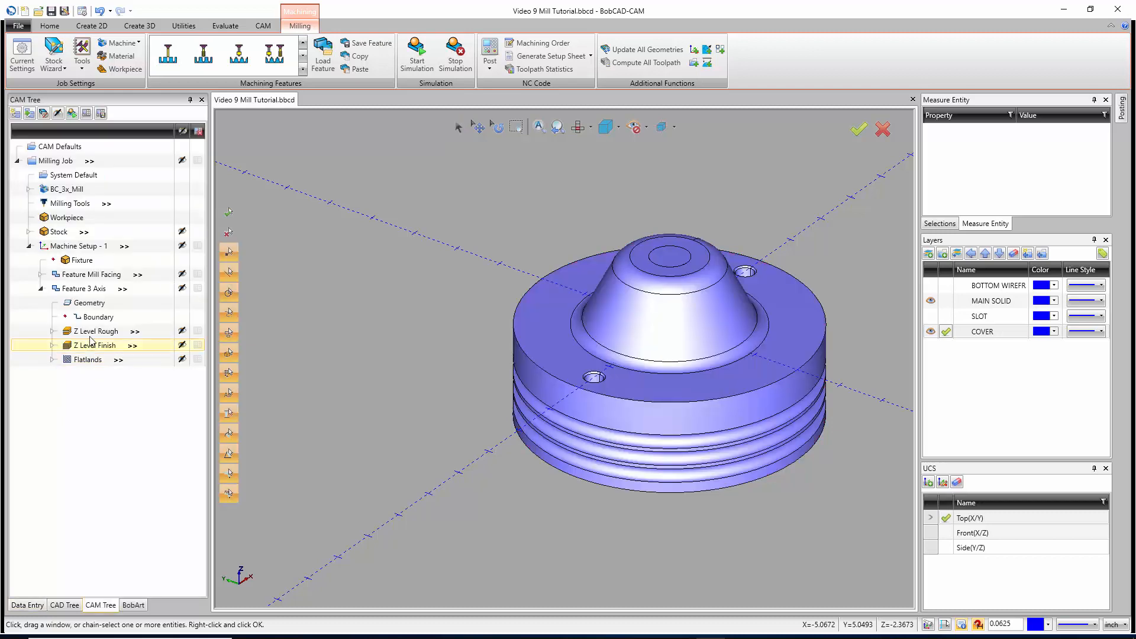
Step: Compute all toolpaths of the 3 Axis feature and display its Z Level Rough and Z Level Finish toolpaths
right_click(88, 291)
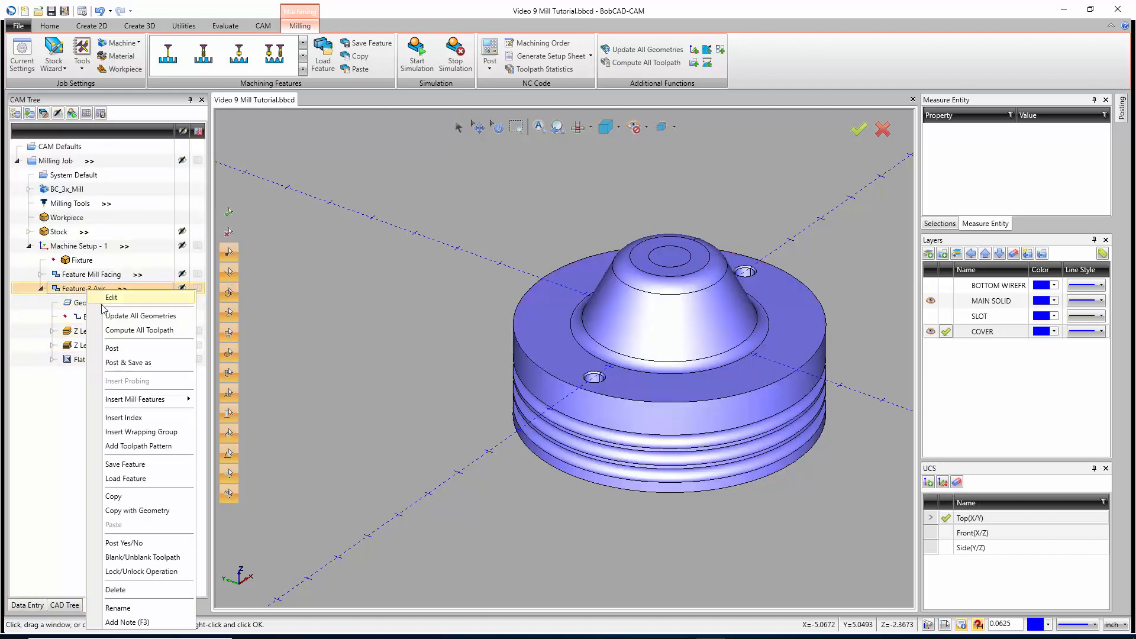
key(Return)
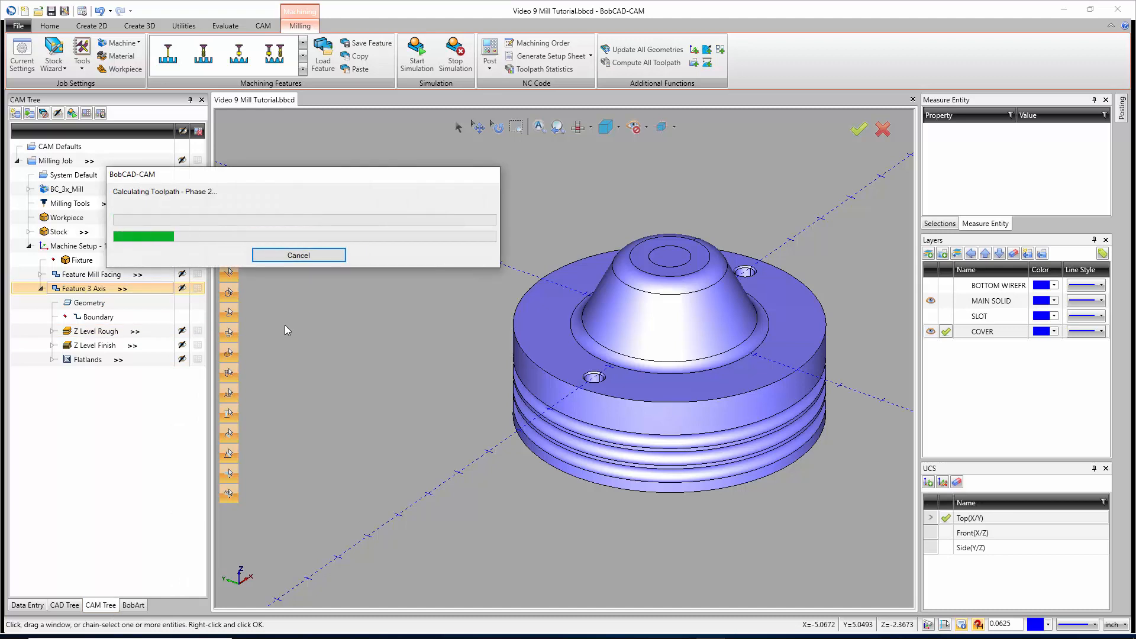
click(96, 333)
click(96, 343)
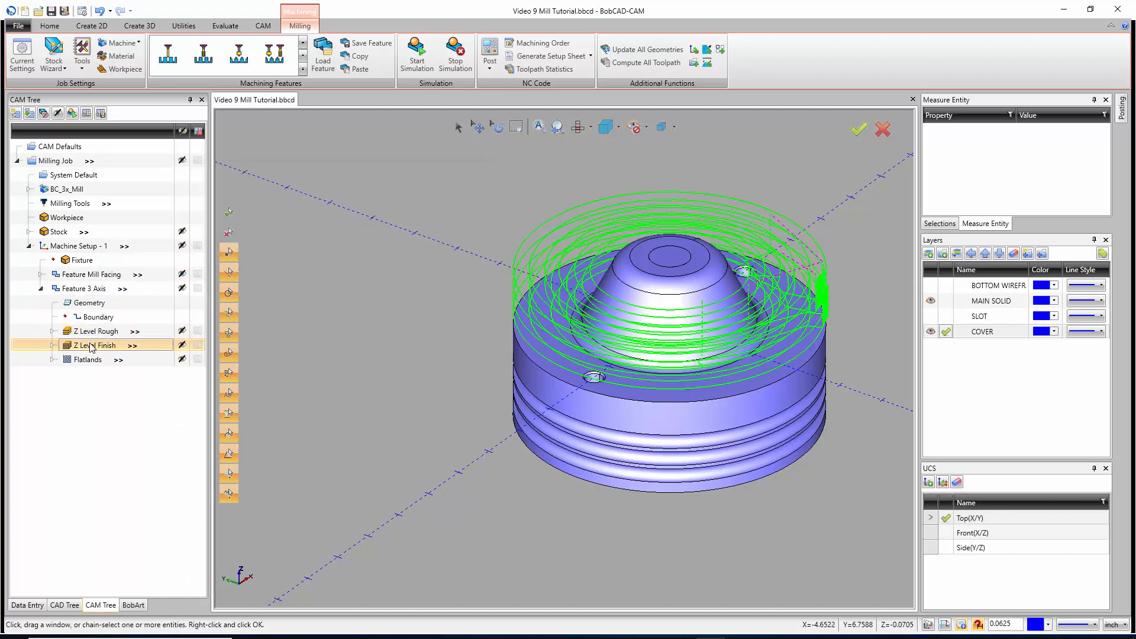
Step: Show the SLOT layer, make MAIN SOLID the active layer, and hide the COVER layer
click(931, 318)
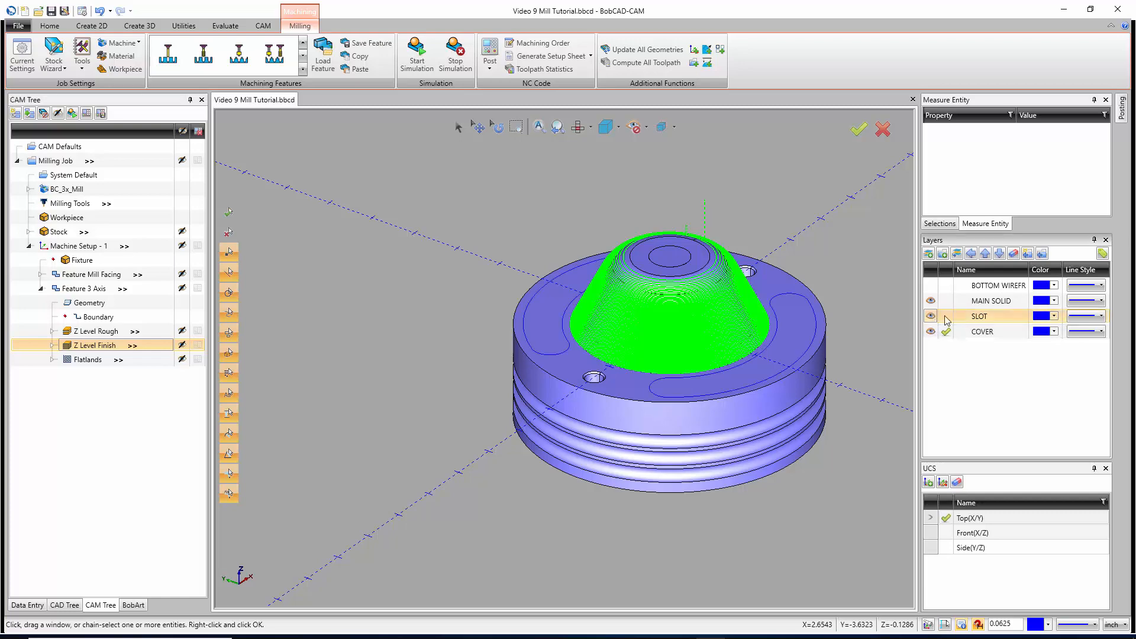
click(946, 317)
click(933, 332)
click(946, 332)
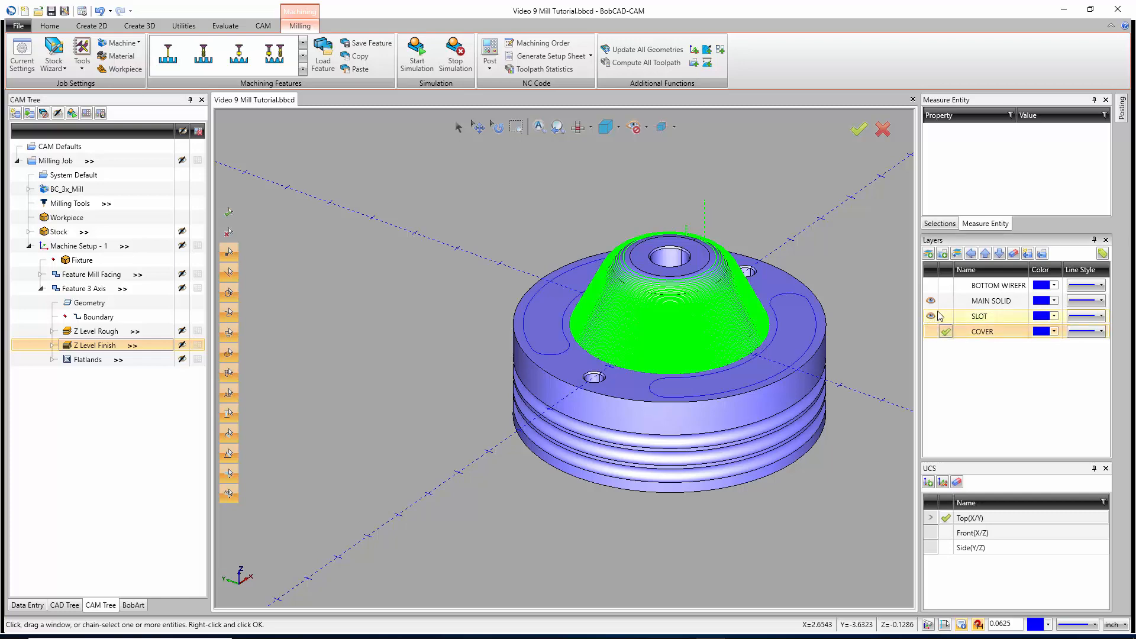
click(945, 301)
Step: Examine the Flatlands toolpath of the 3 Axis feature on the part and collapse that feature's entries
mouse_move(682, 272)
middle_down()
mouse_move(670, 322)
mouse_move(675, 291)
middle_up()
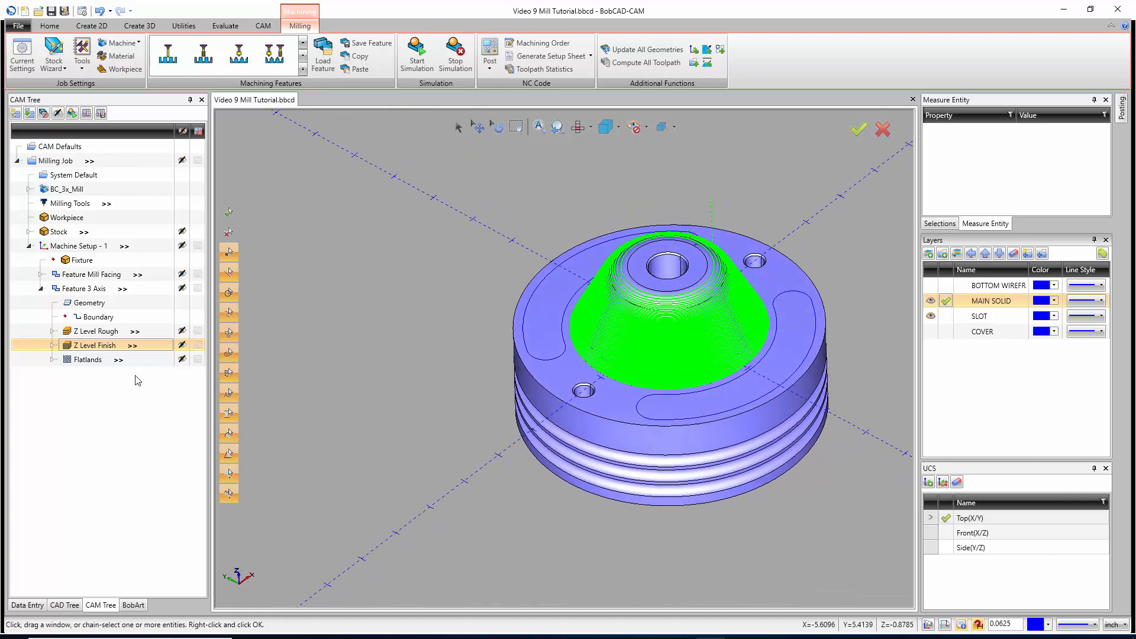
click(75, 359)
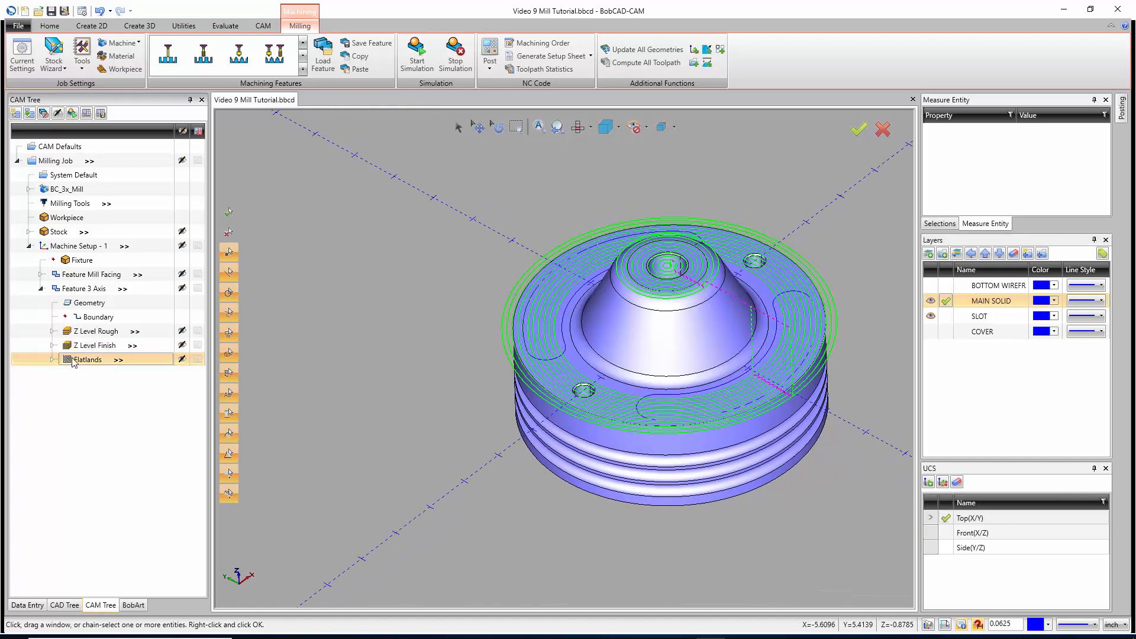
click(41, 289)
Step: Add a Mill Drill Hole feature to Machine Setup - 1, using the two flange hole faces and the centre hole face as Standard Drill geometry
click(65, 246)
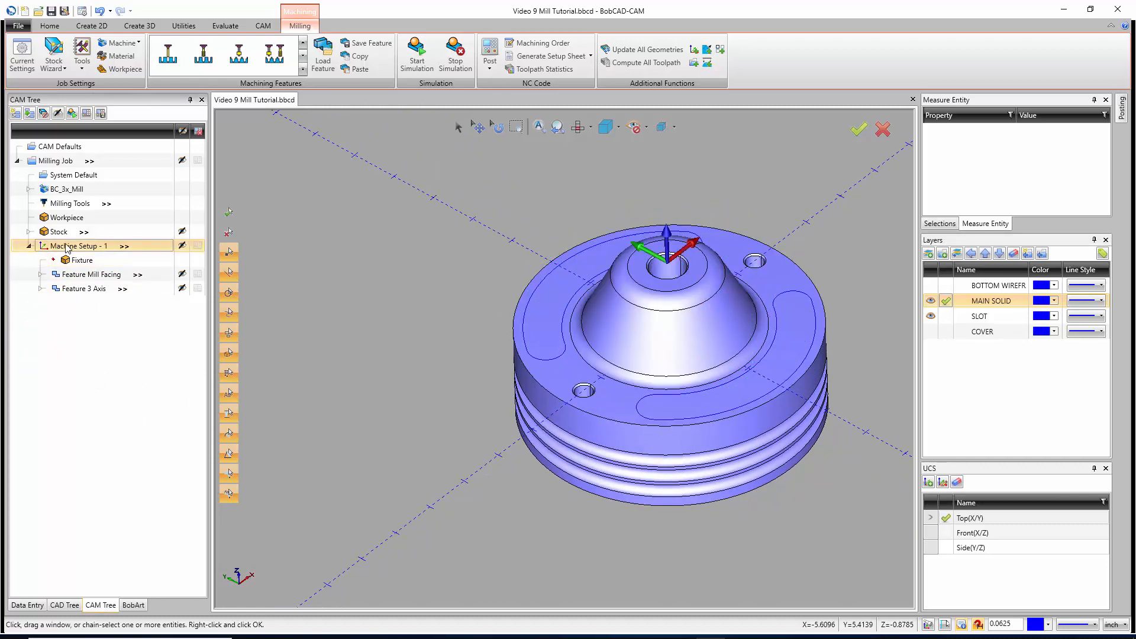
right_click(66, 246)
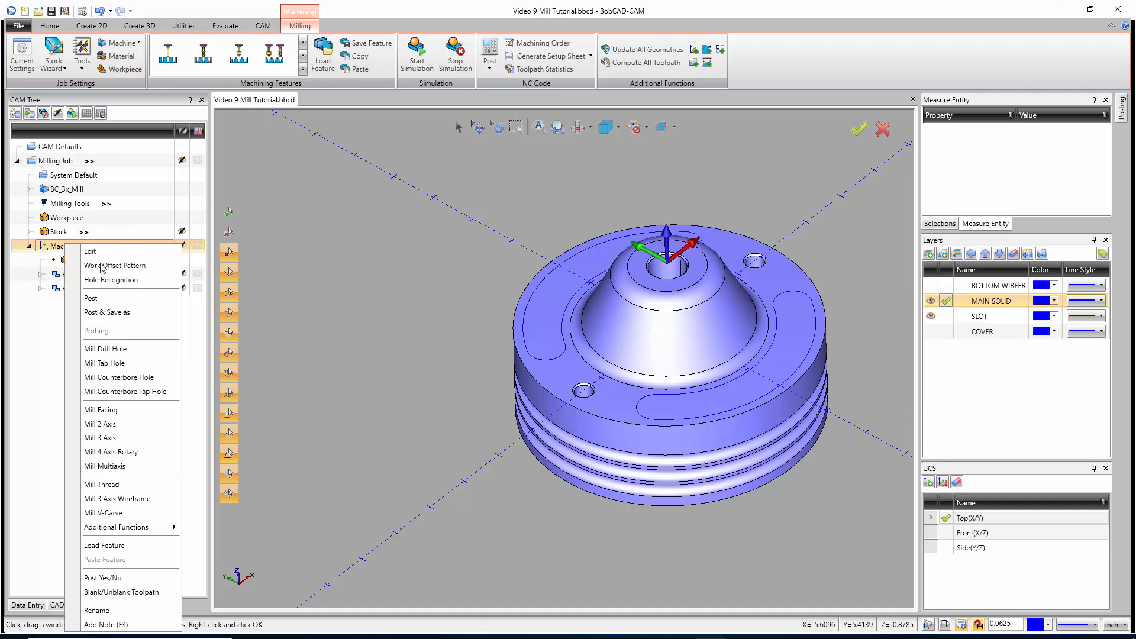
click(116, 350)
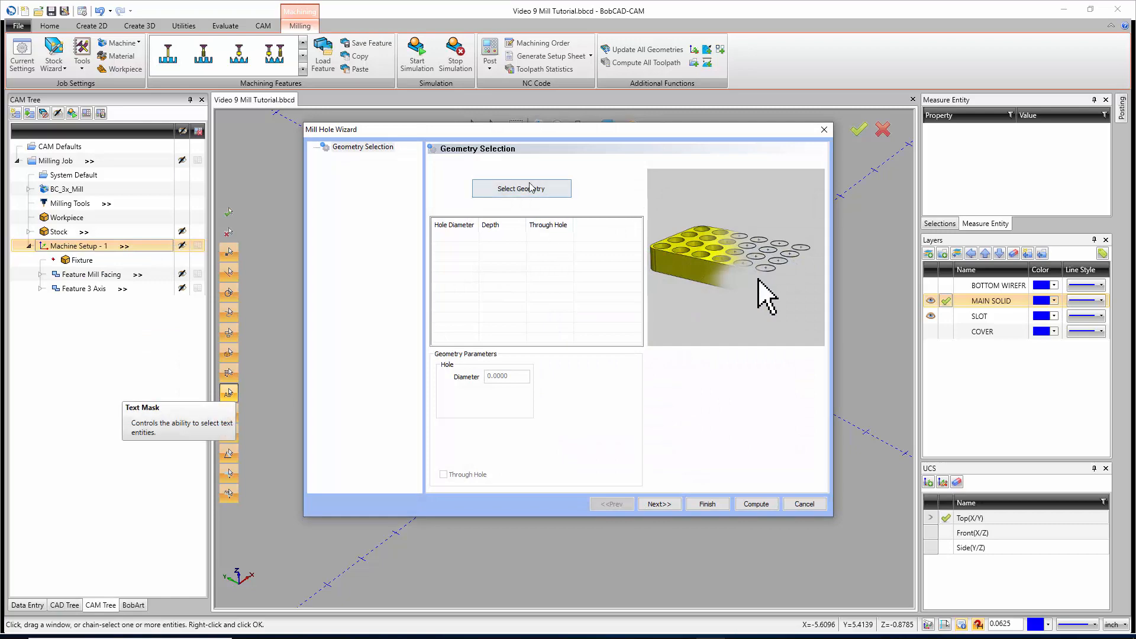
click(531, 187)
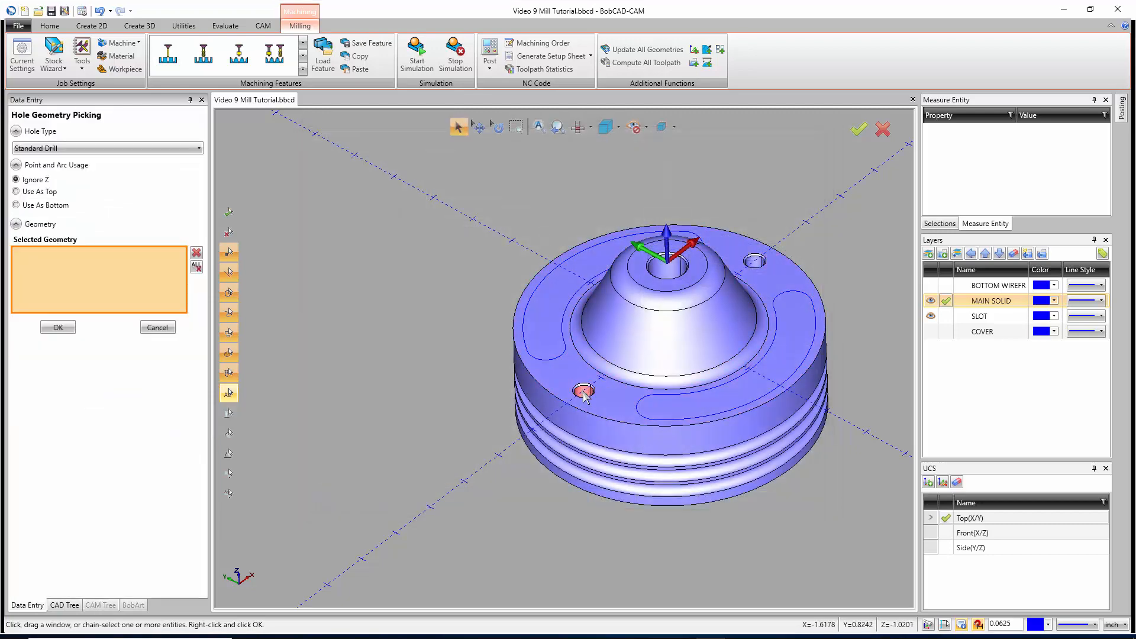
middle_drag(583, 395, 597, 464)
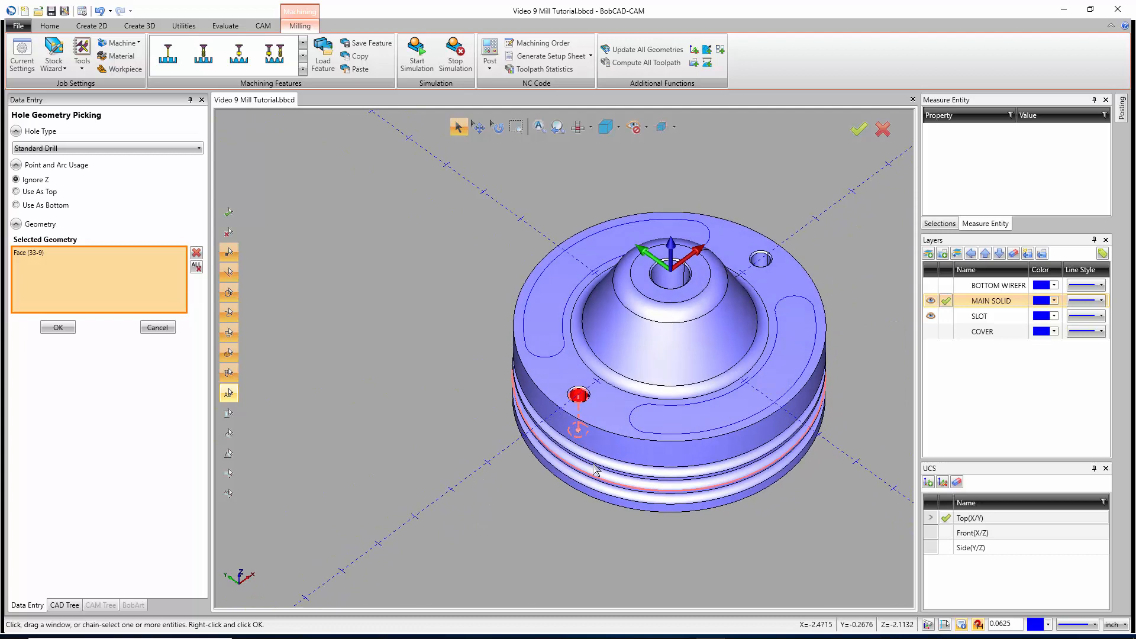
click(763, 260)
scroll(769, 267, up, 2)
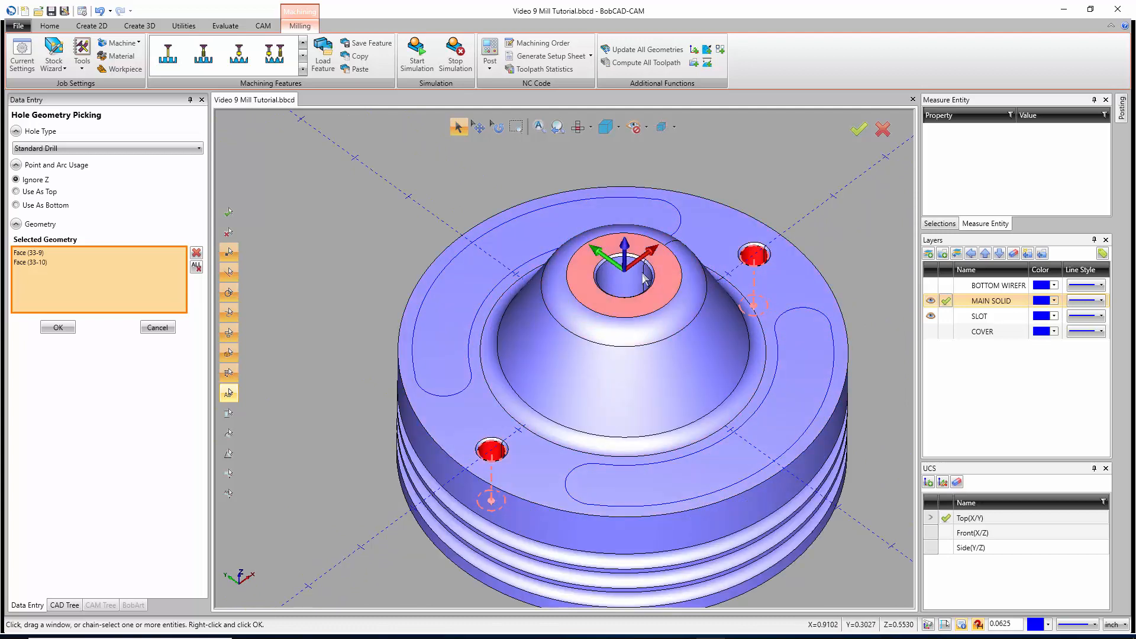
click(729, 345)
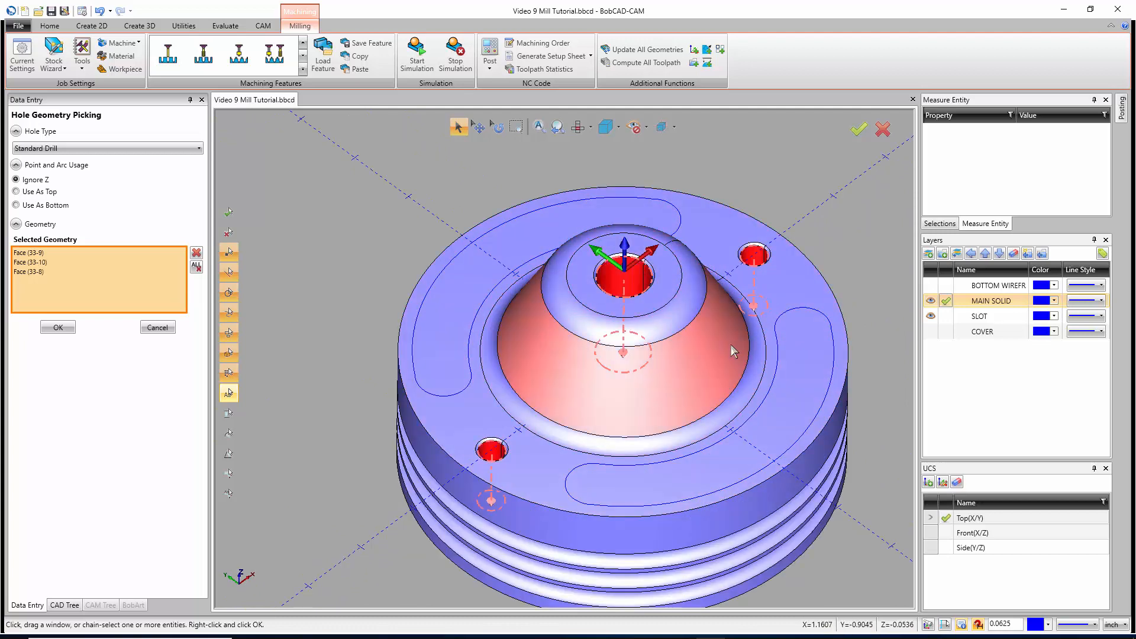
middle_drag(618, 405, 590, 288)
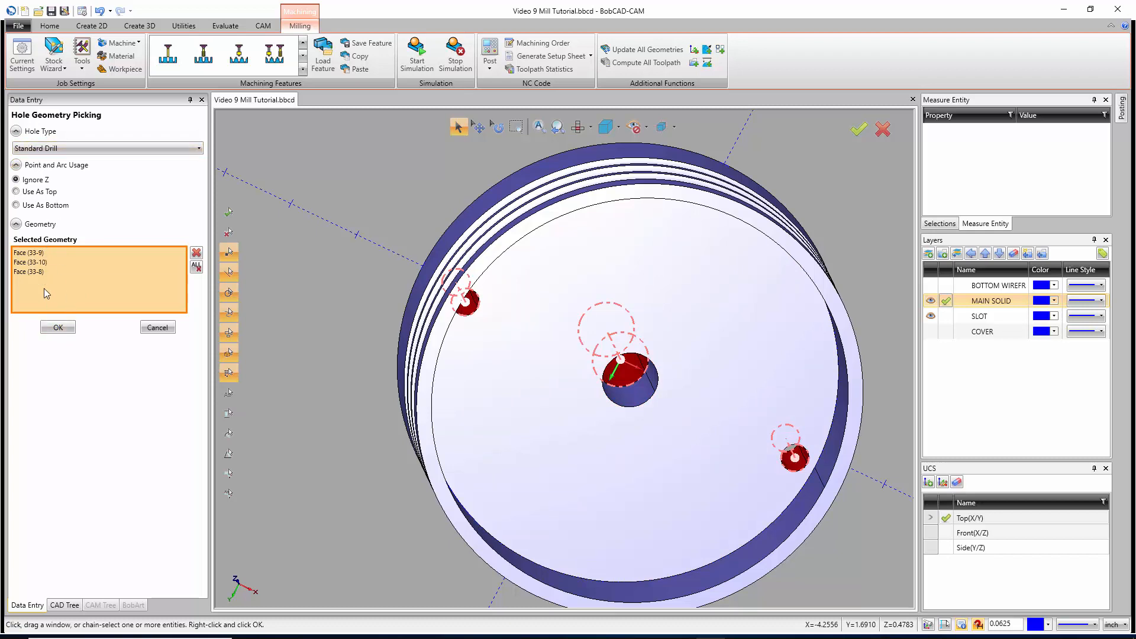
click(61, 326)
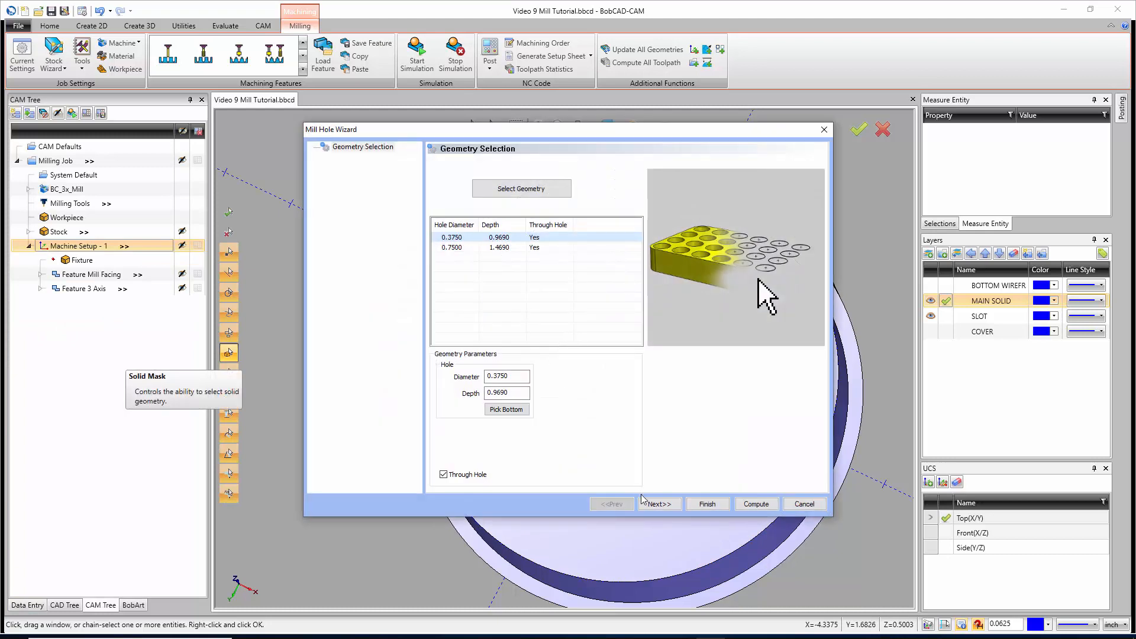
Step: Set the top of the 0.3750 hole group from a snap point on a flange hole's upper edge
click(659, 506)
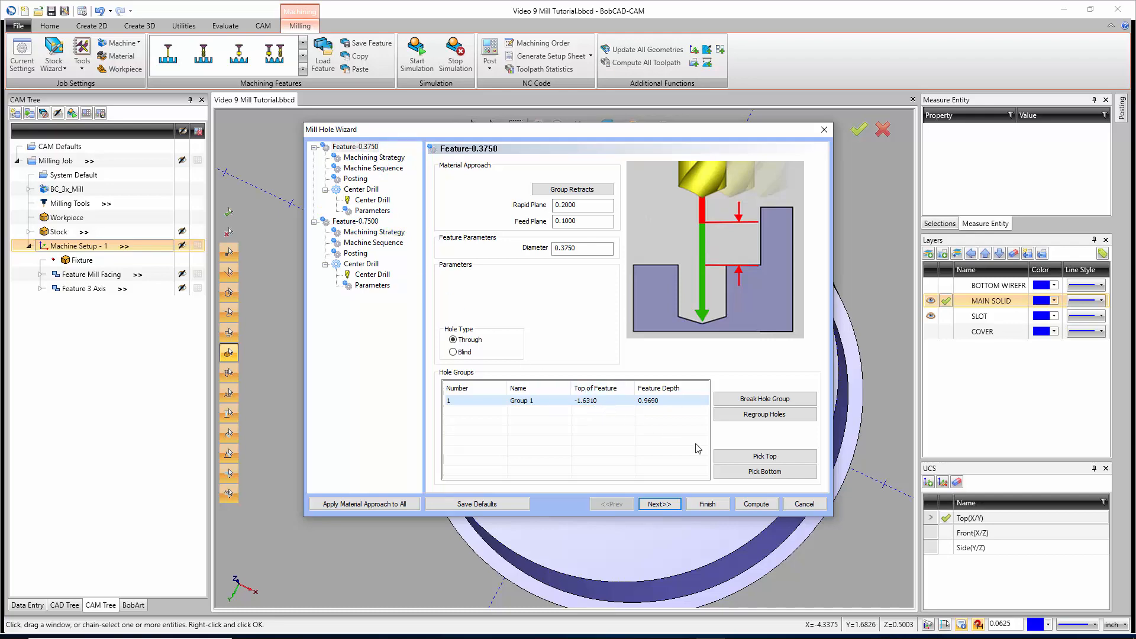
click(765, 456)
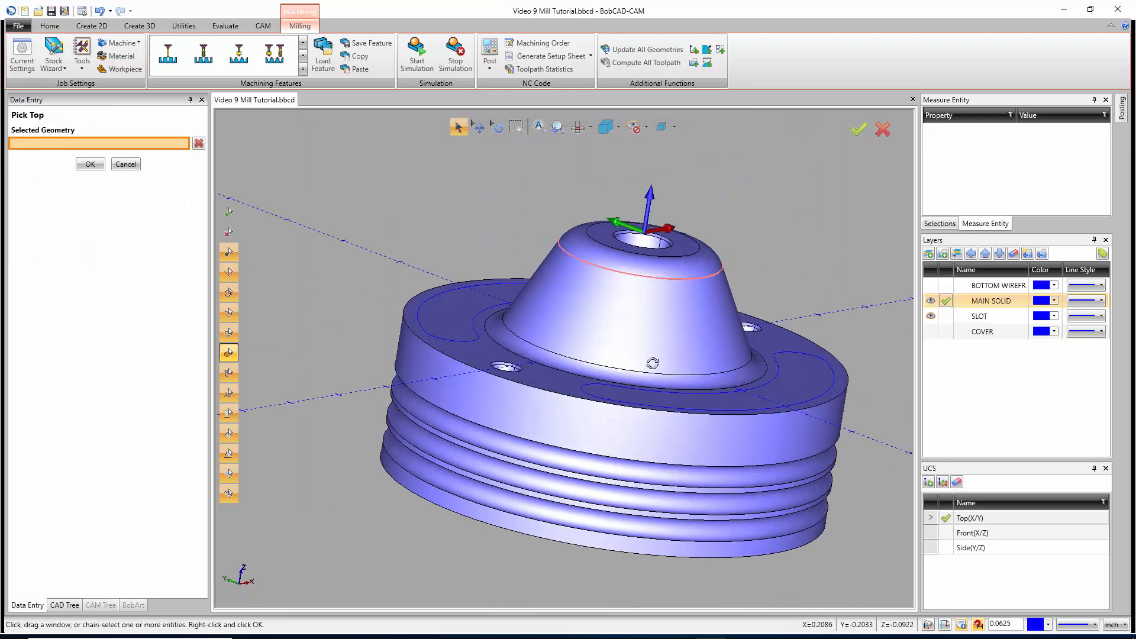
middle_drag(652, 363, 649, 368)
middle_drag(457, 297, 490, 351)
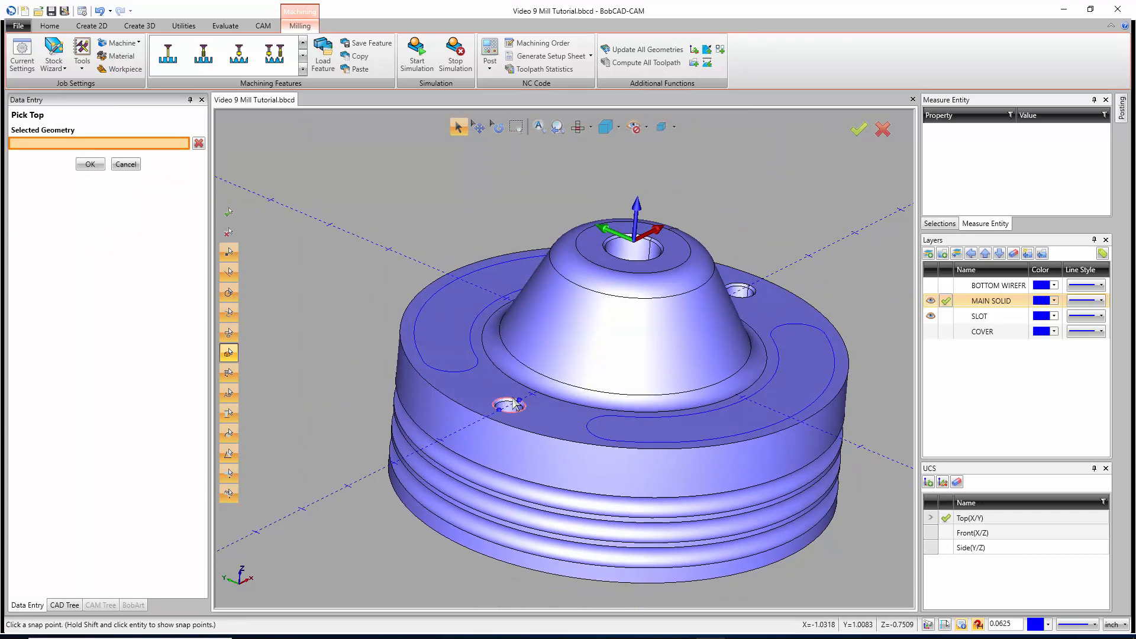
click(516, 405)
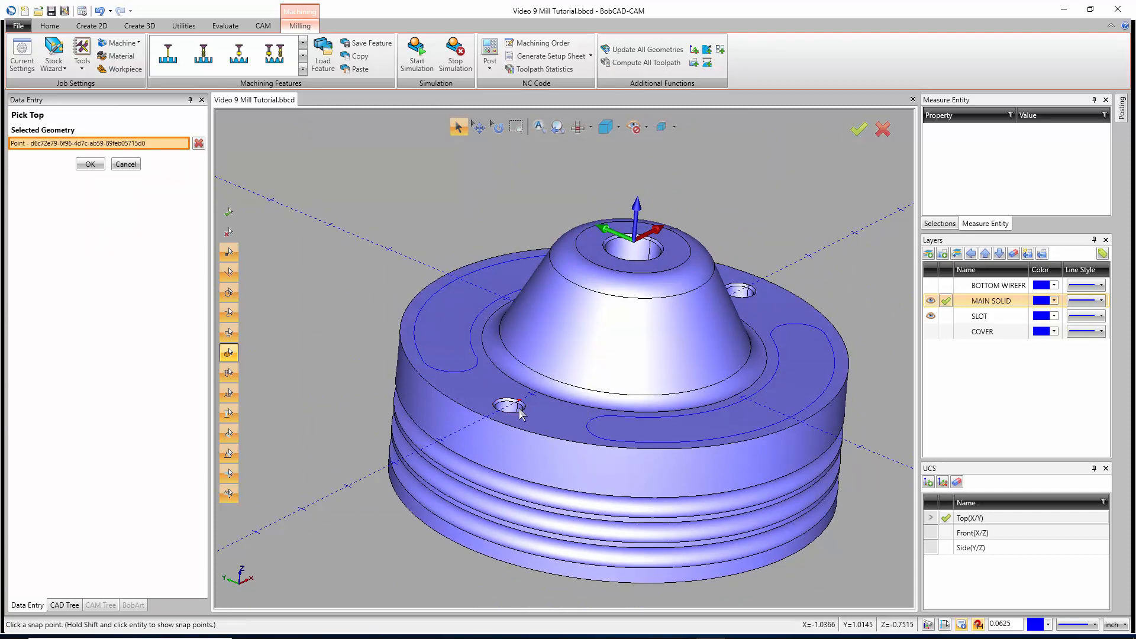
click(91, 164)
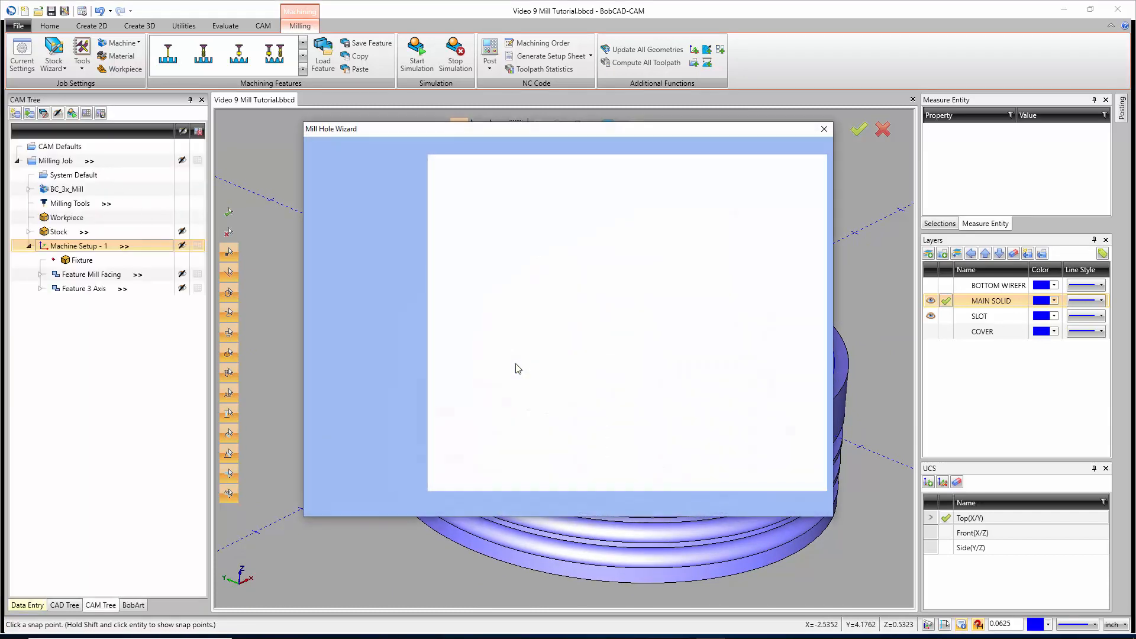
Step: Set the bottom of the 0.3750 hole group from a snap point on a flange hole's edge on the underside
click(739, 472)
middle_drag(640, 451, 482, 291)
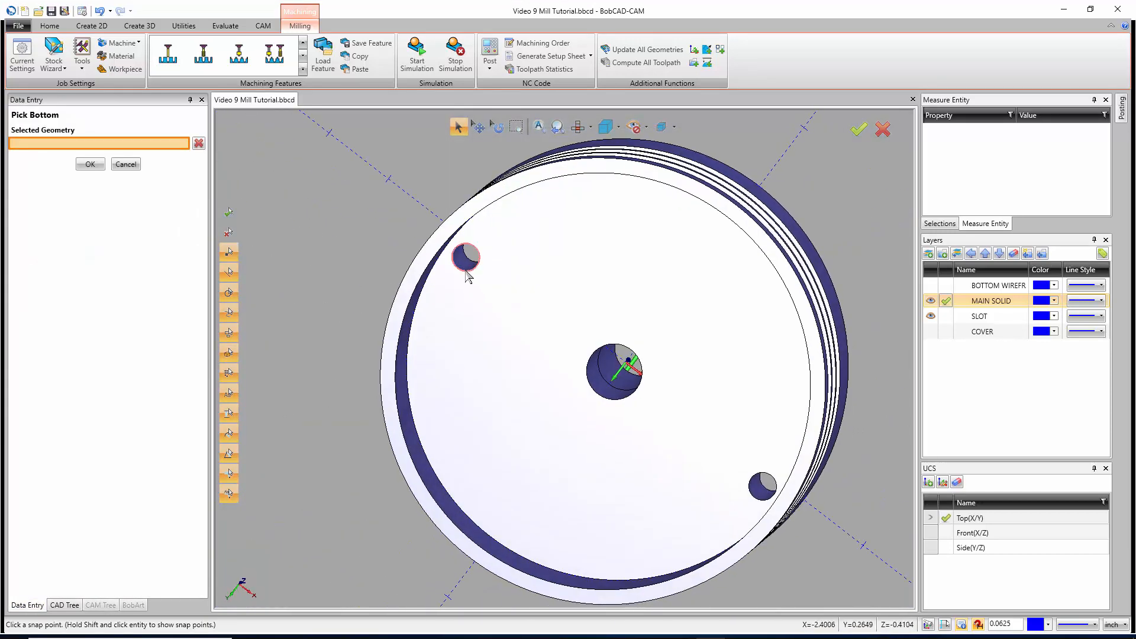
click(468, 278)
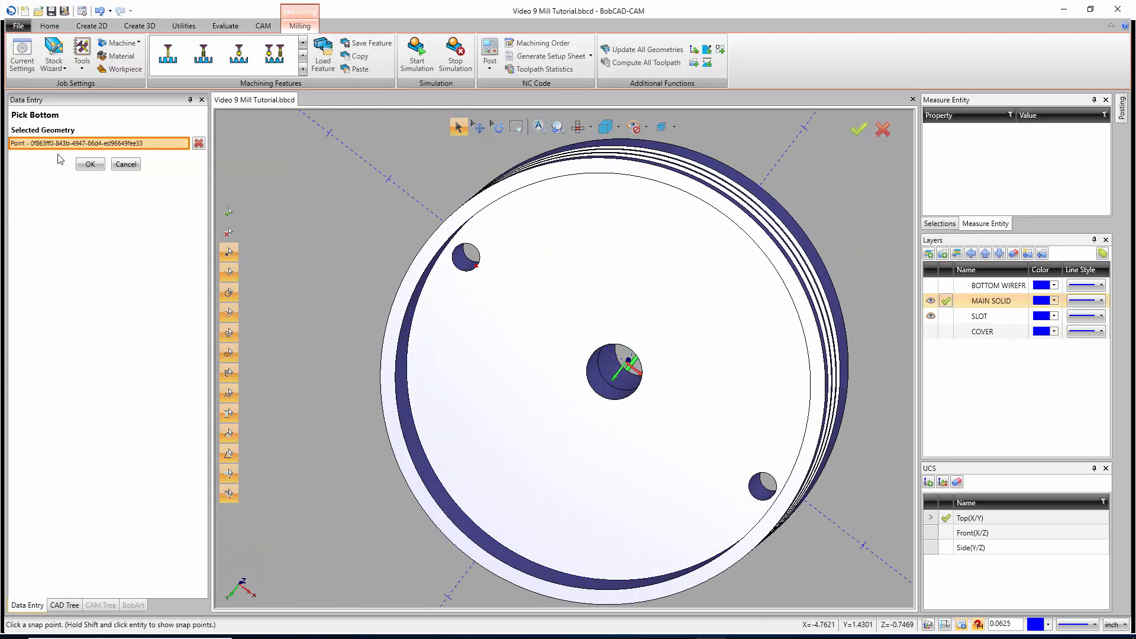
click(89, 165)
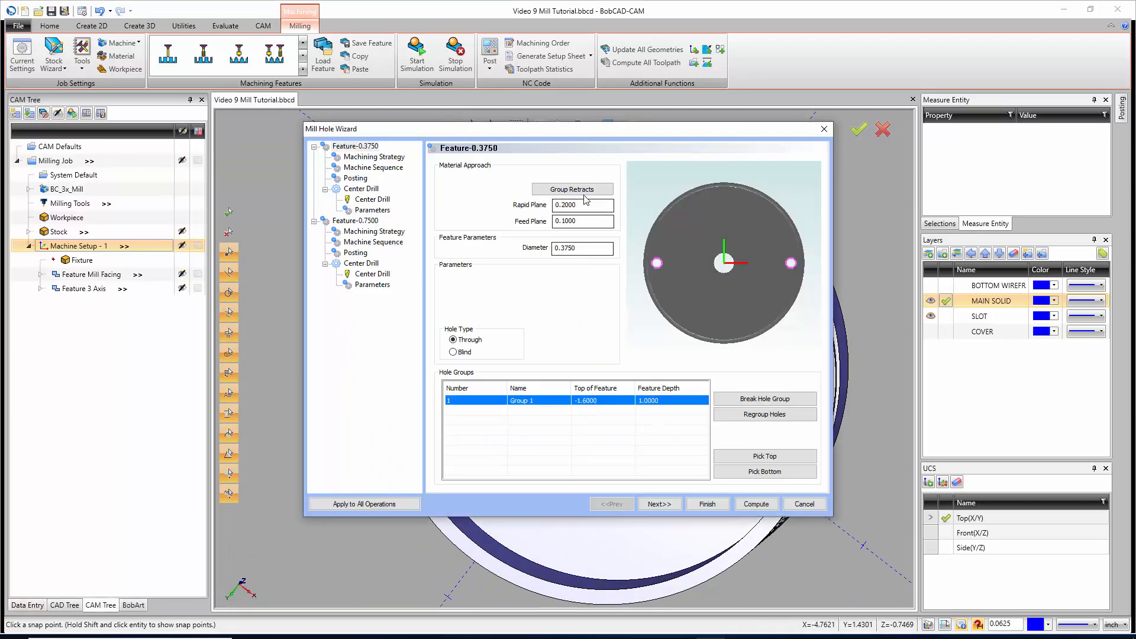
Step: Review the Group Retracts settings and the diameter of the 0.3750 hole feature without changing them
click(585, 189)
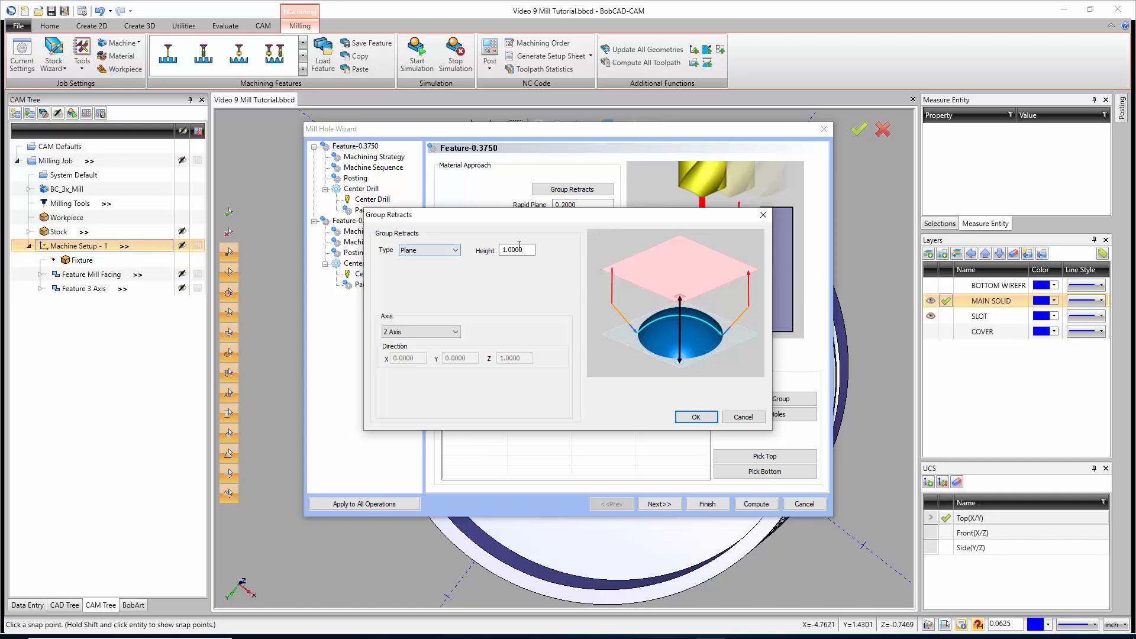
click(745, 418)
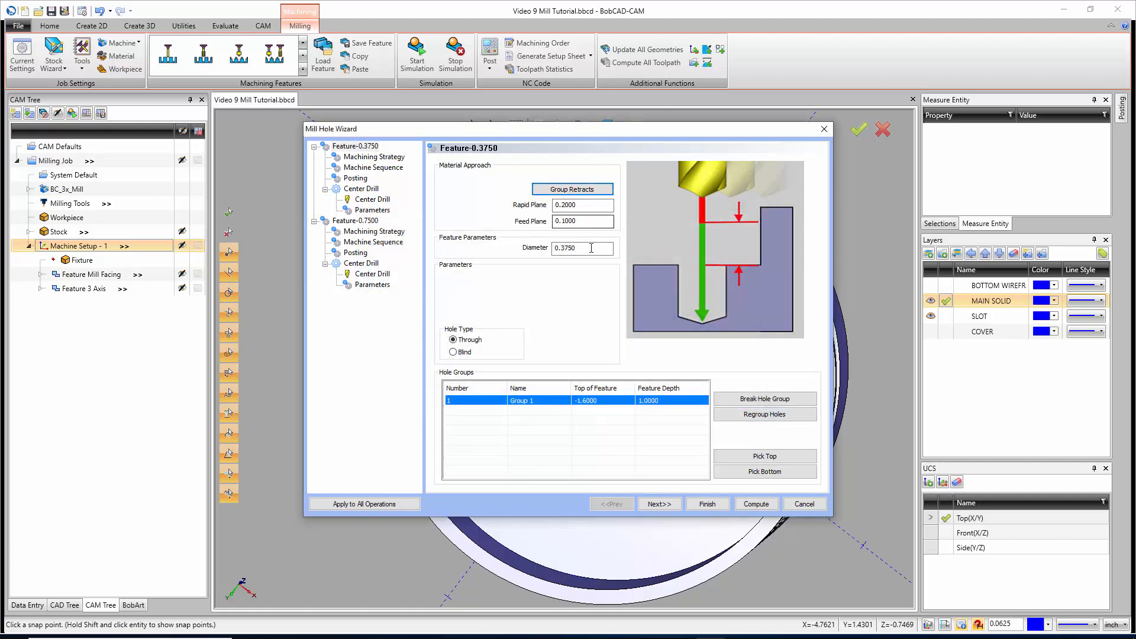
click(591, 248)
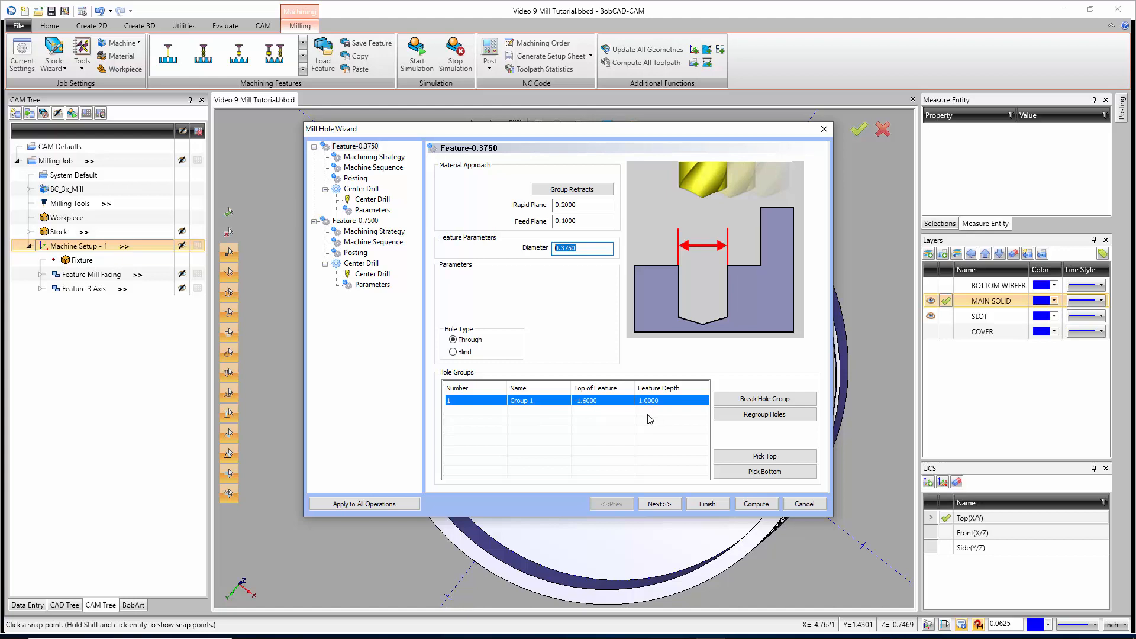
Step: Apply the Hole strategy with Center Drill and Drill operations to all features, and use the Optimized sort order for the 0.3750 holes
click(663, 504)
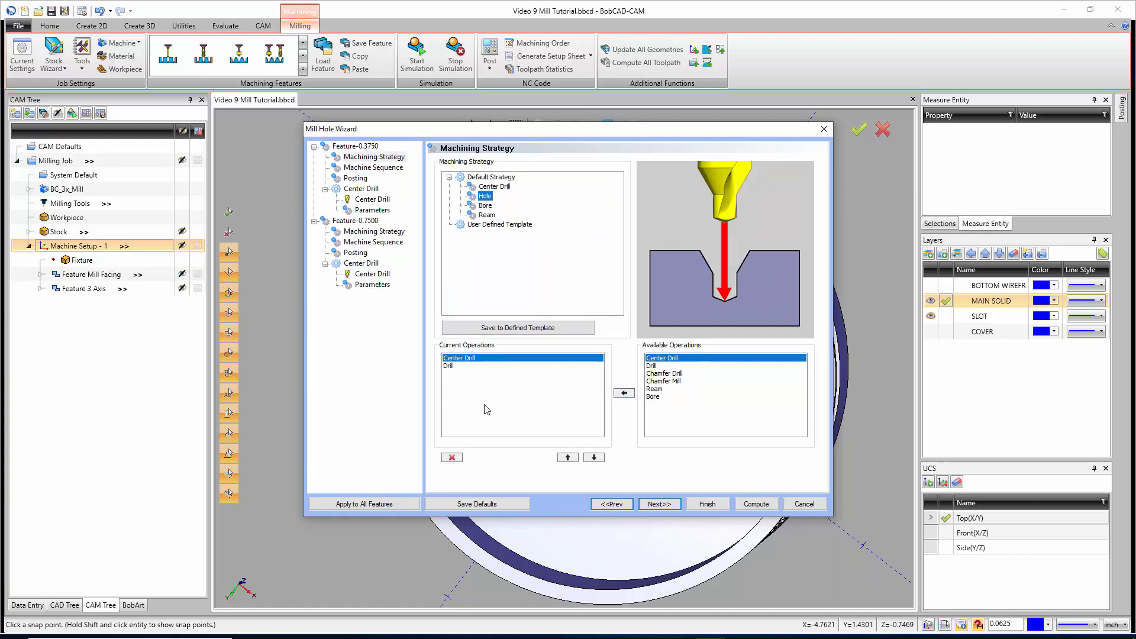
click(359, 505)
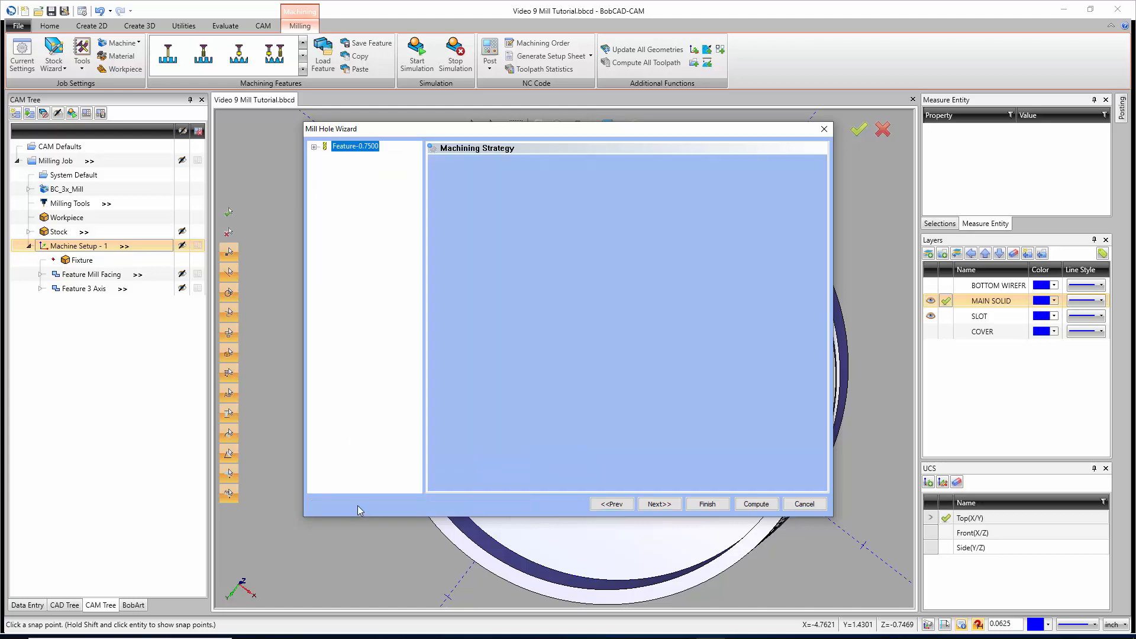
click(655, 504)
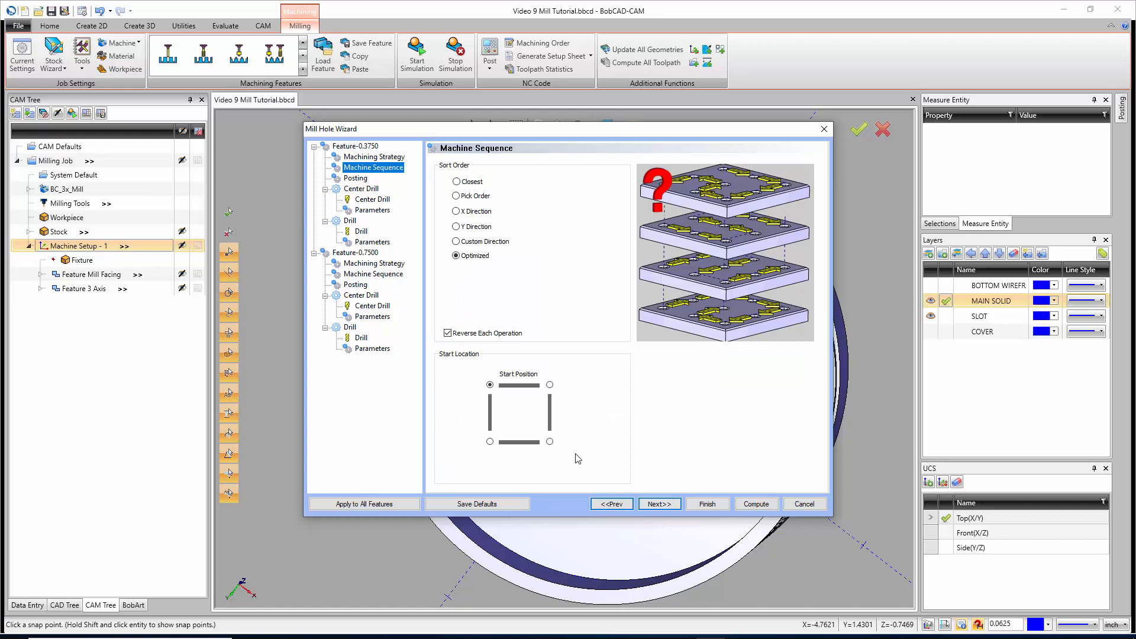
click(482, 256)
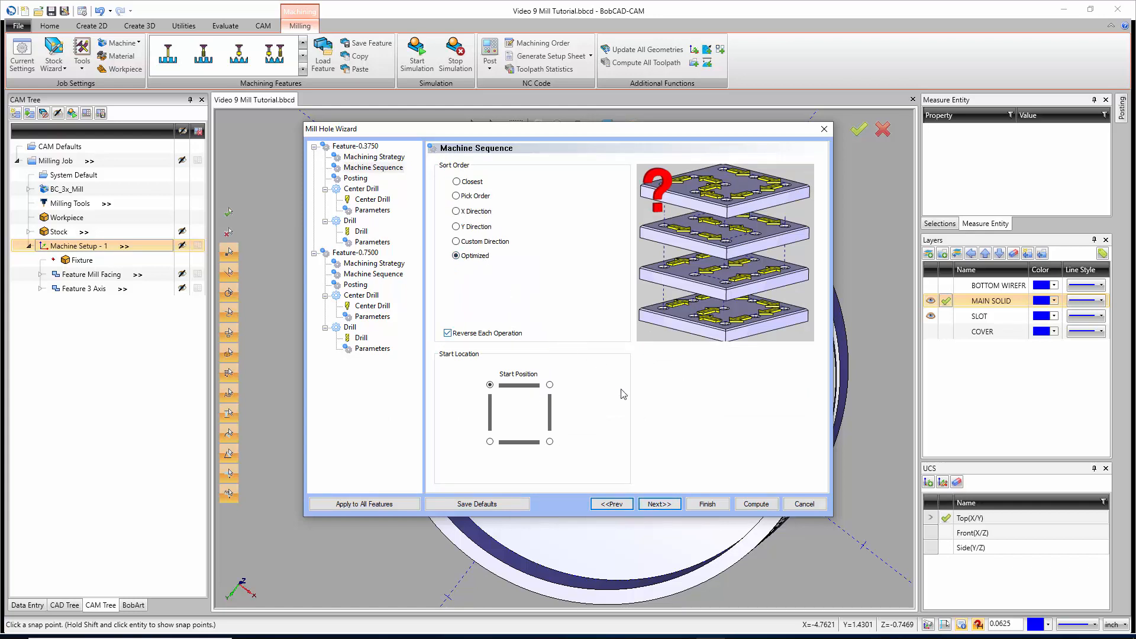
click(667, 507)
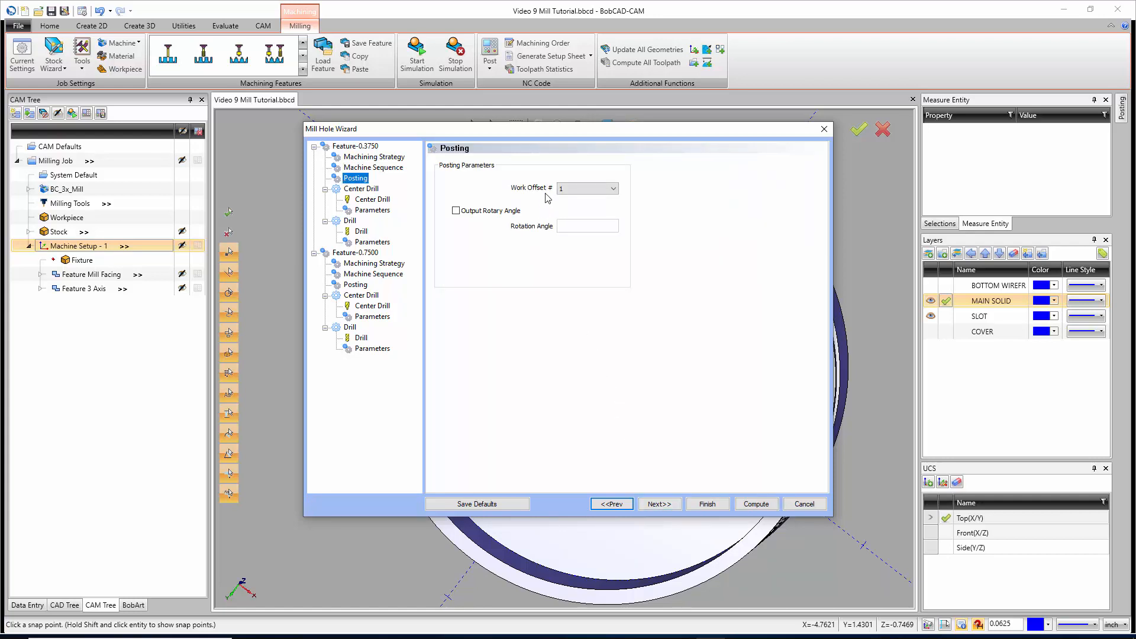
Step: Set the Center Diameter of the Center Drill operation for the 0.3750 holes to 0.175
click(659, 504)
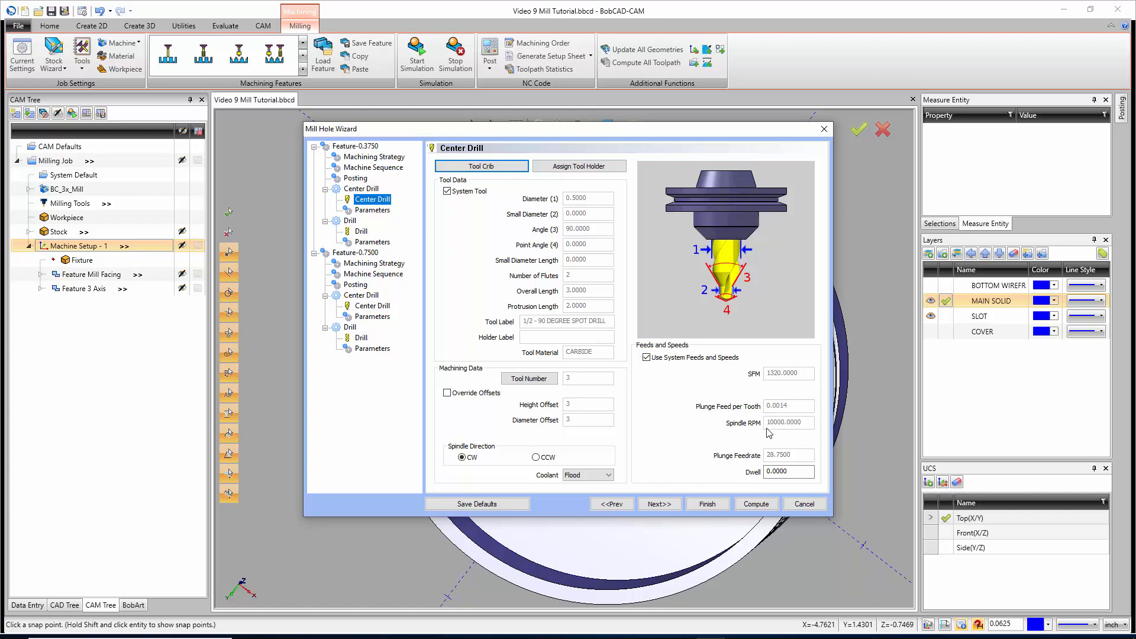
click(659, 504)
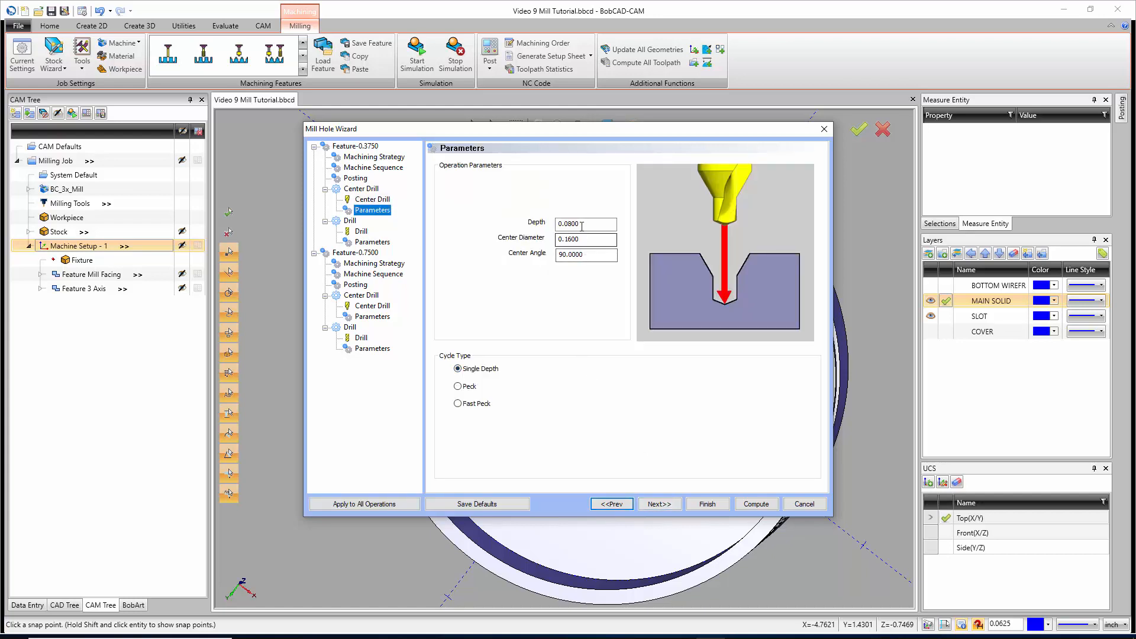
click(585, 225)
drag(586, 238, 560, 236)
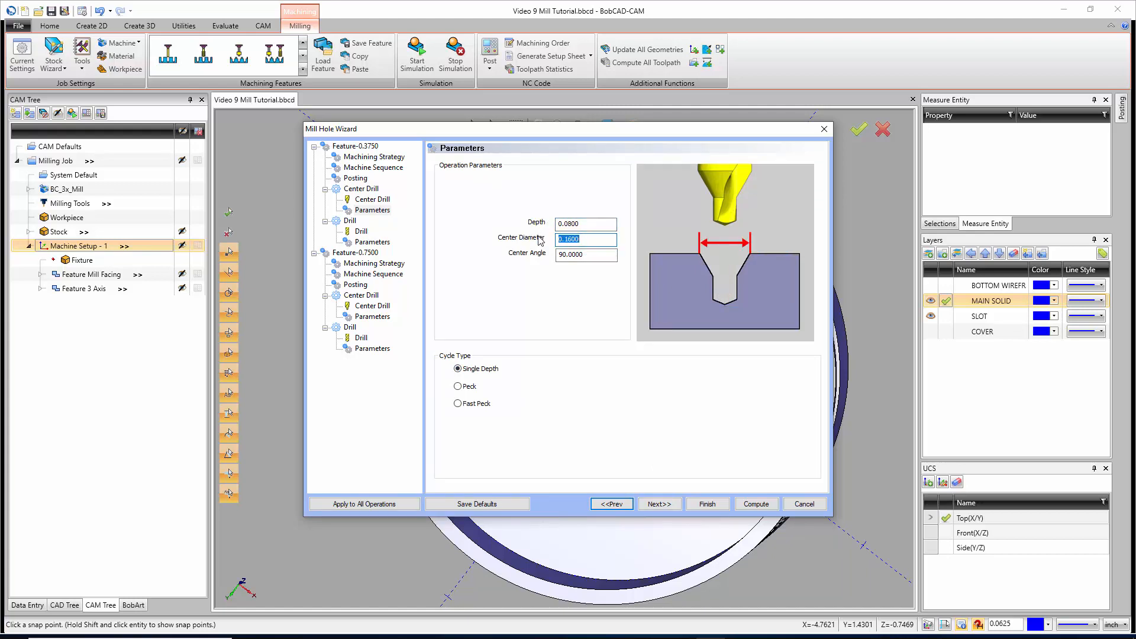
text(.175)
click(585, 224)
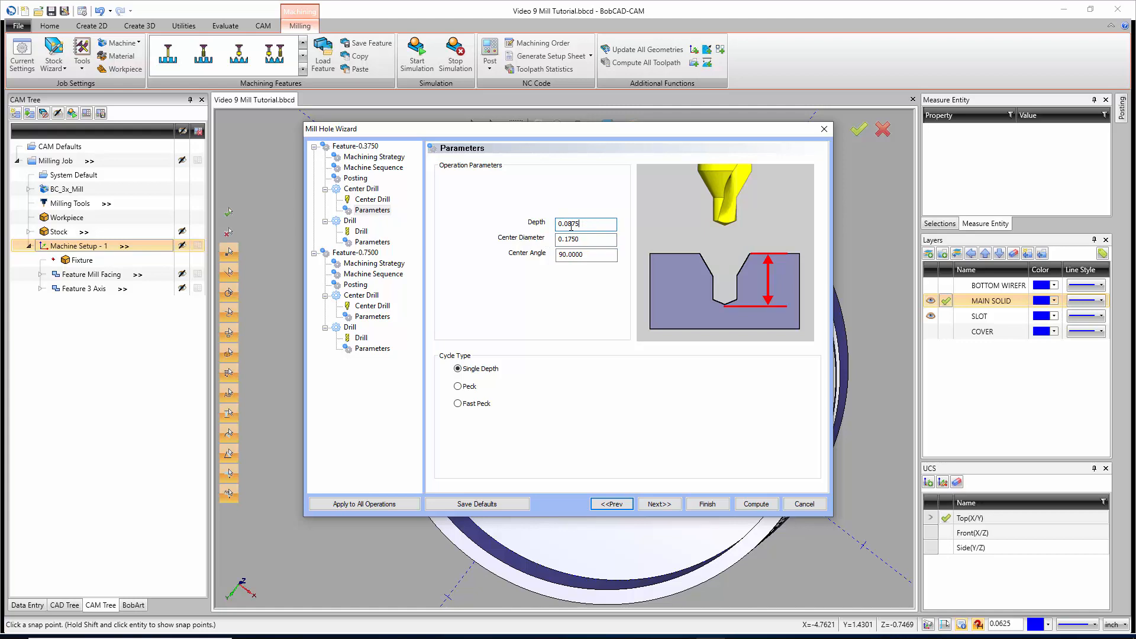
double_click(571, 225)
click(589, 239)
double_click(586, 239)
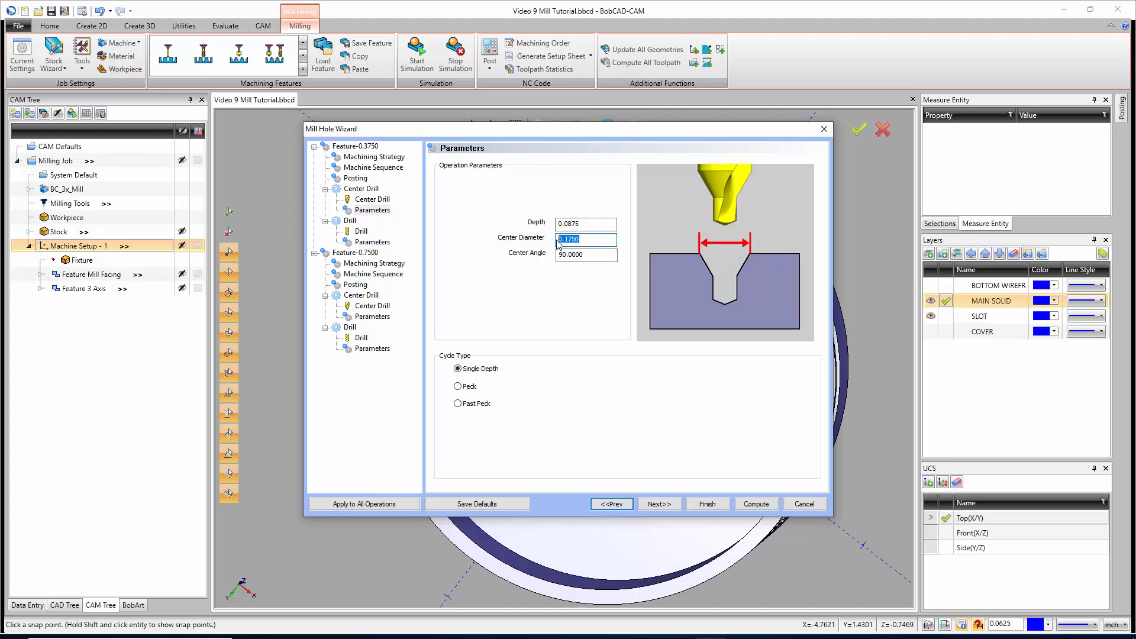
click(586, 225)
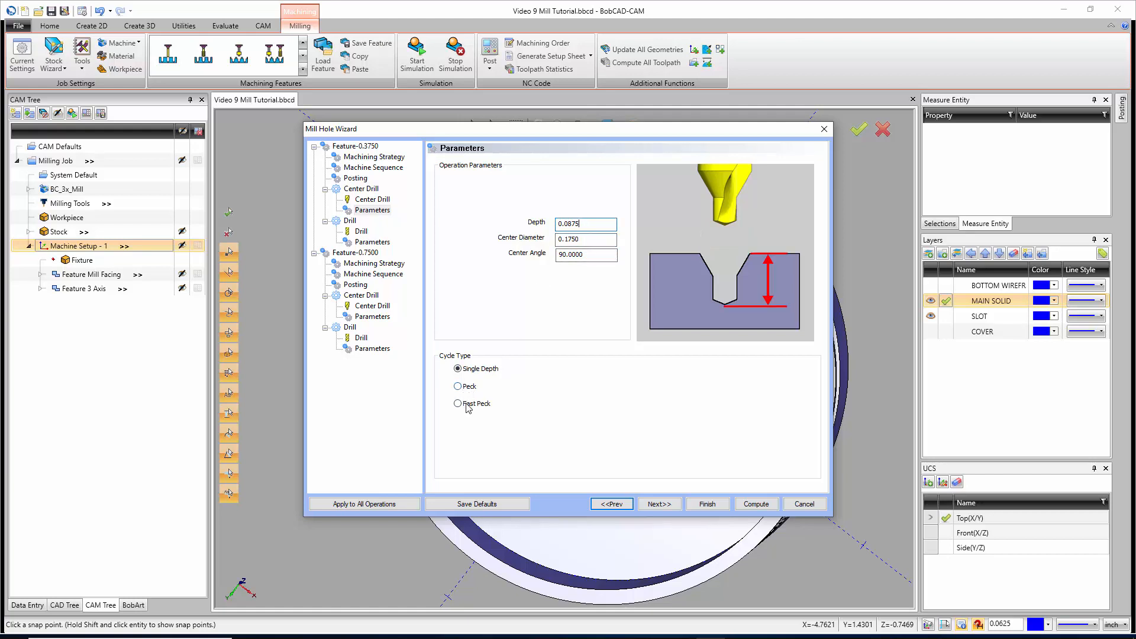
Step: Examine the Effective Depth and Overall Depth of the 0.3750 Drill operation with Use Cutting Conditions temporarily disabled
click(665, 507)
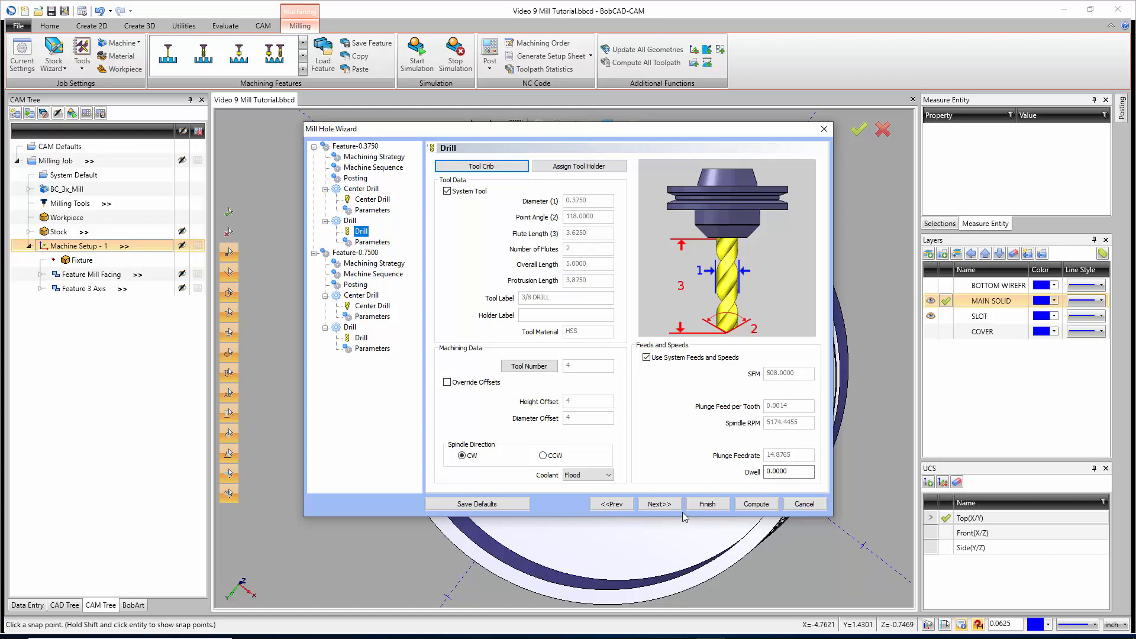
click(661, 504)
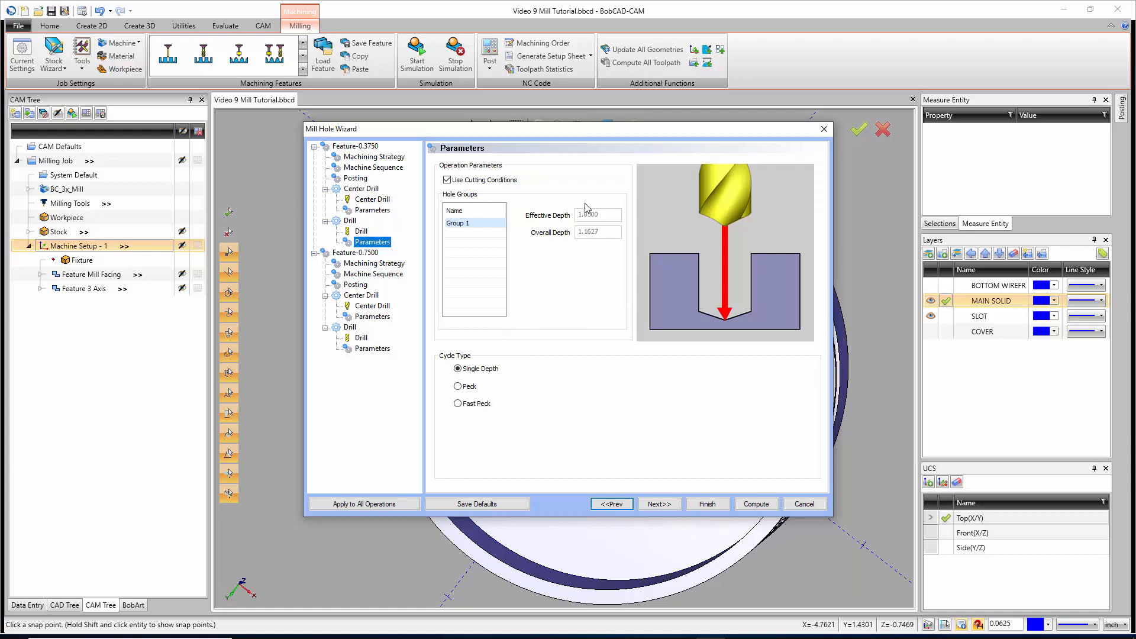
click(451, 178)
click(448, 180)
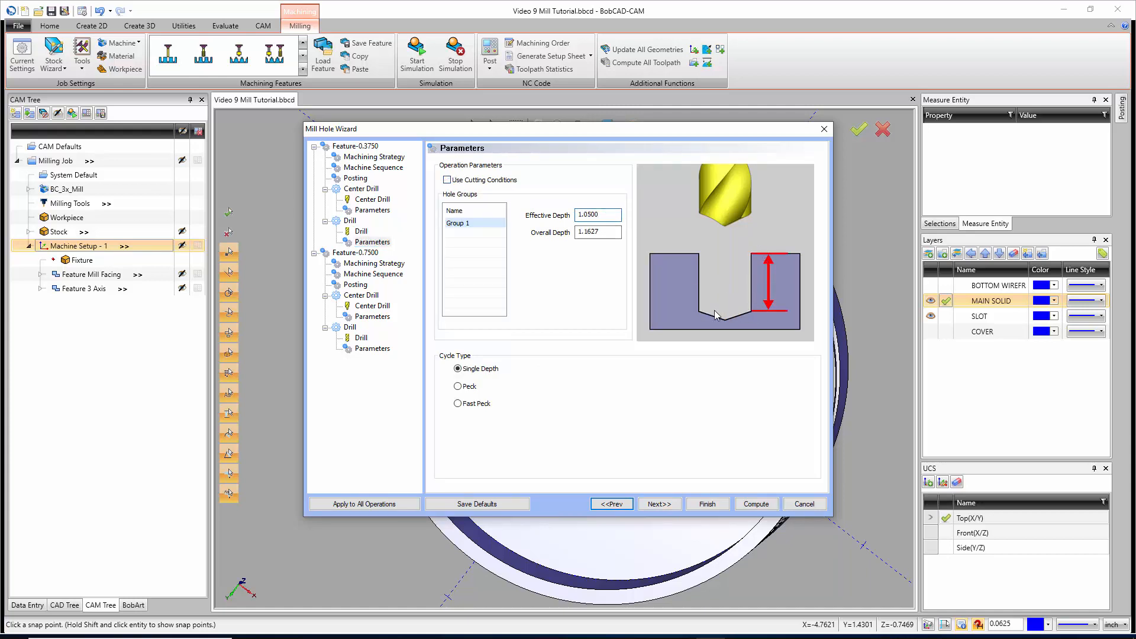
key(Tab)
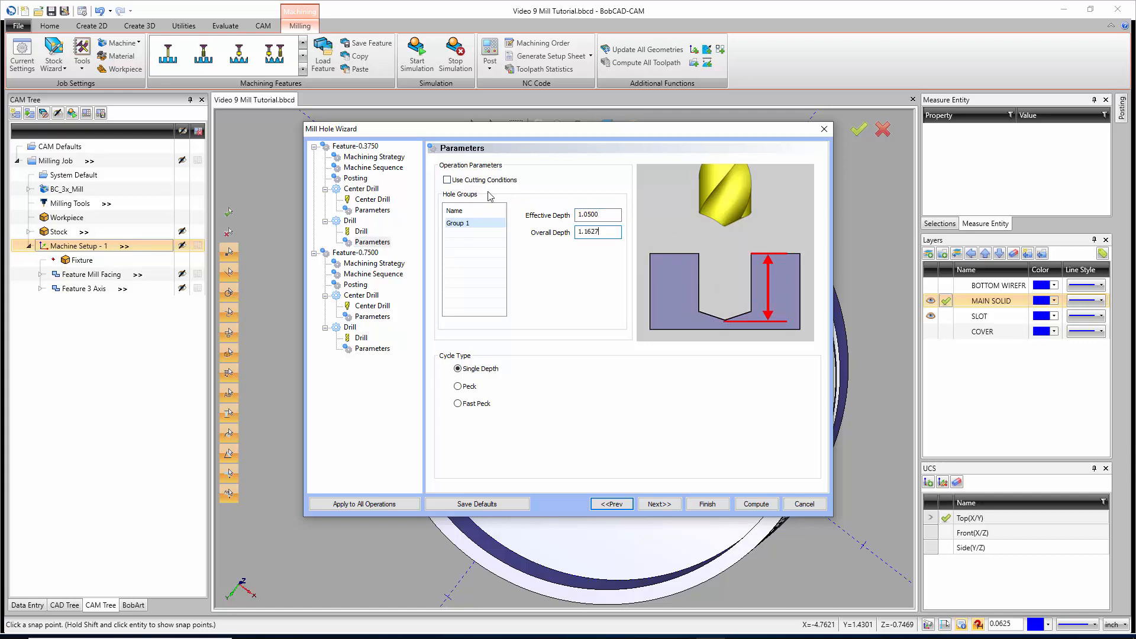
click(447, 180)
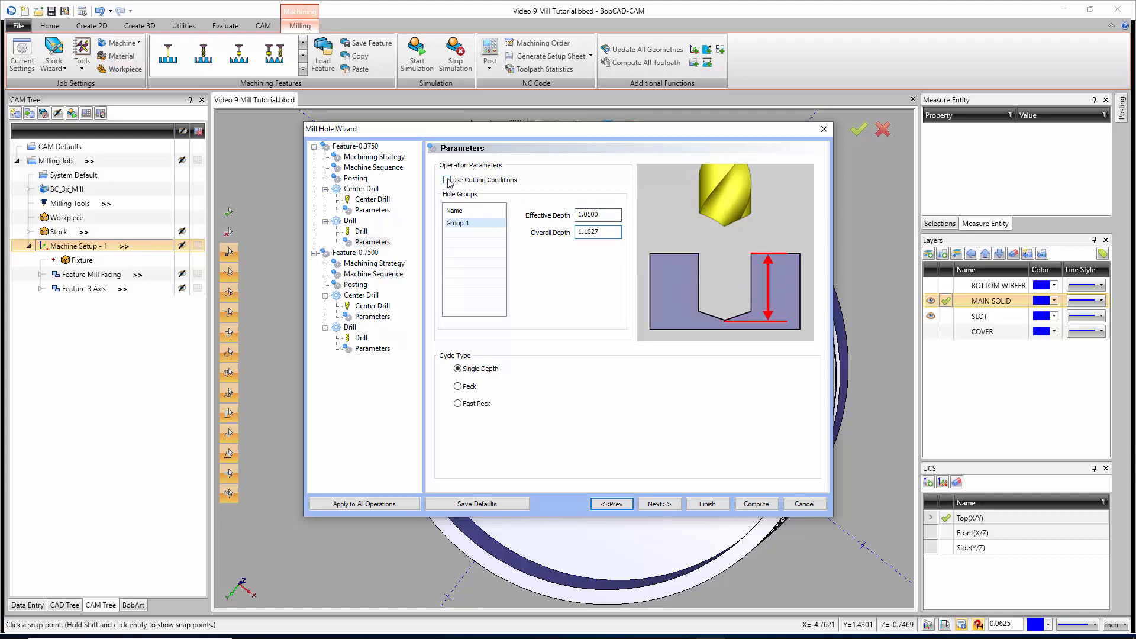
Step: Use the Peck cycle type for the 0.3750 Drill operation with automatic peck depths
click(458, 387)
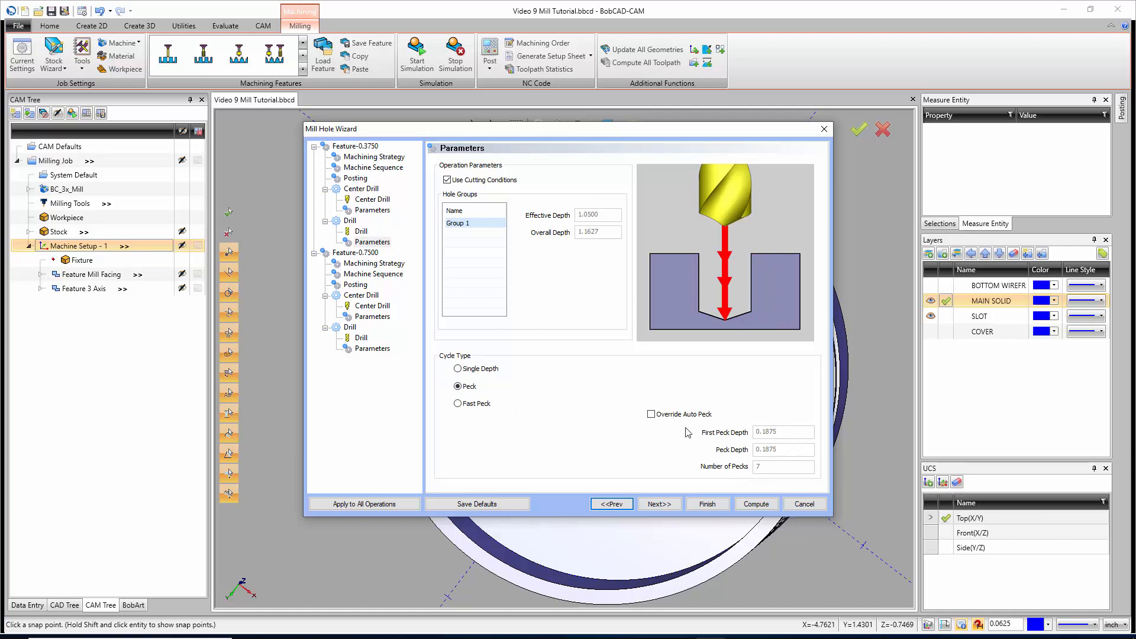
click(666, 417)
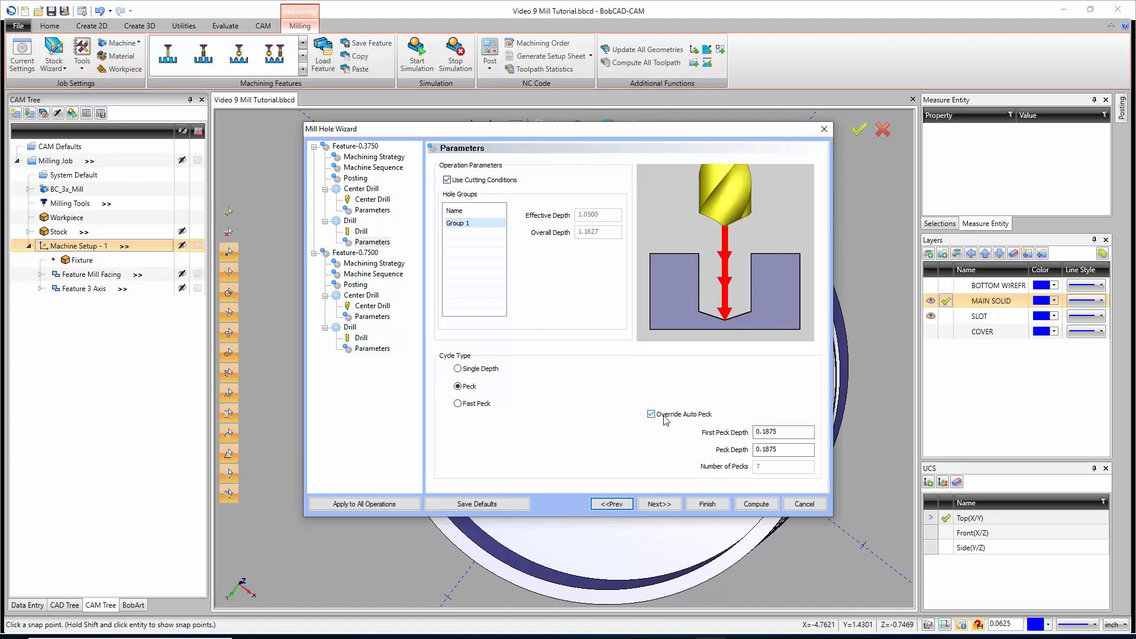
drag(784, 432, 742, 427)
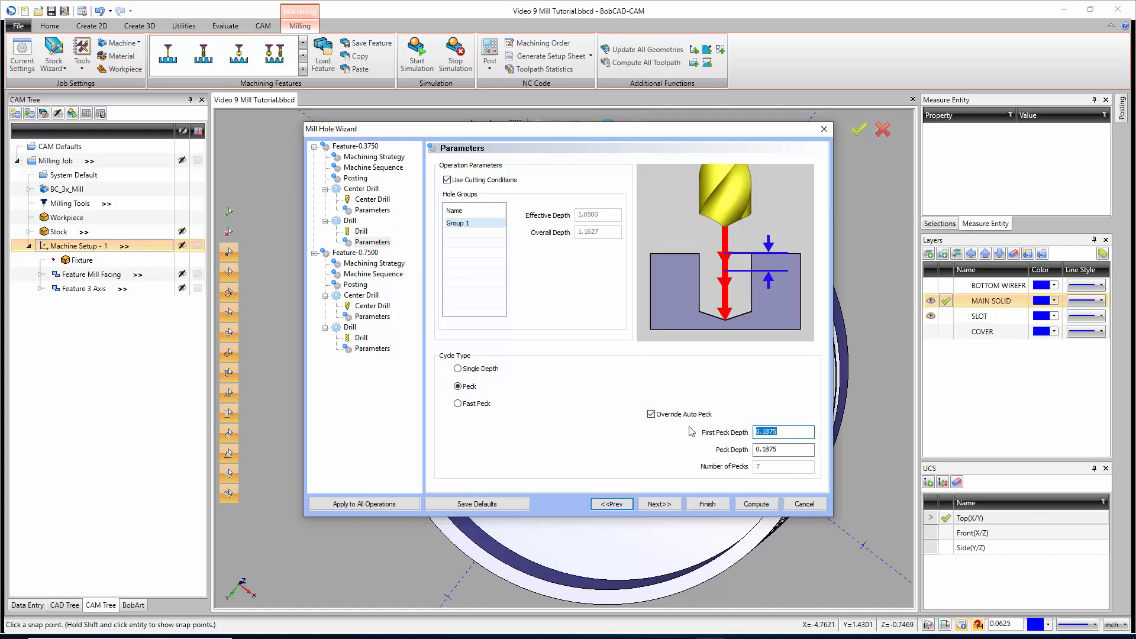
click(669, 416)
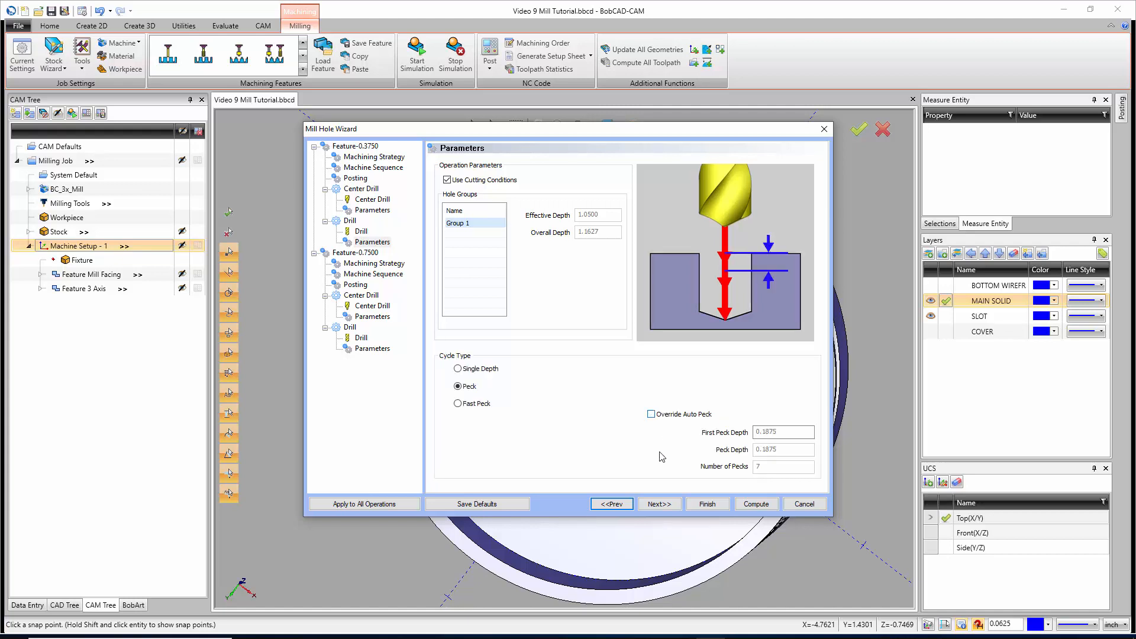
Step: Set the top of the 0.7500 hole group from a snap point on the central hole's upper edge
click(659, 504)
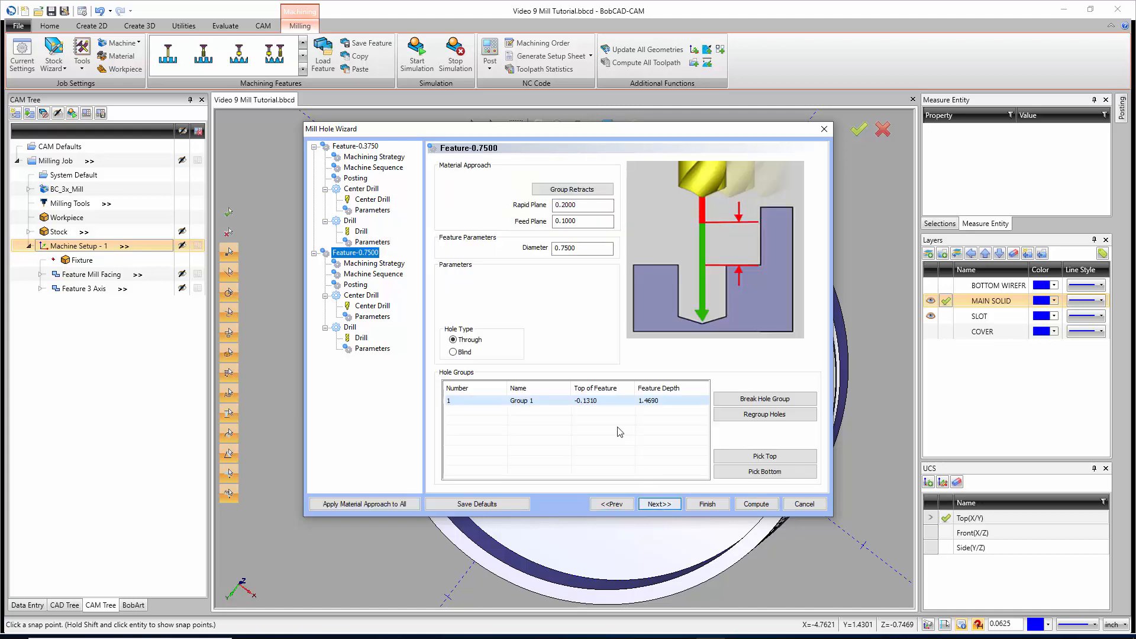
click(756, 457)
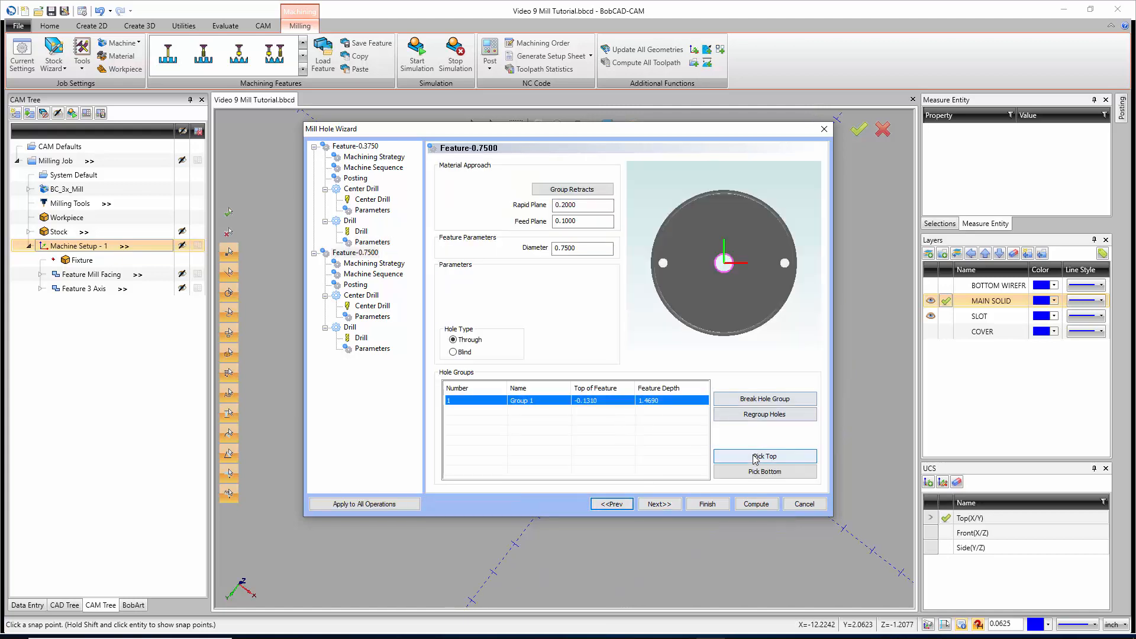
middle_drag(675, 300, 644, 352)
scroll(645, 352, up, 3)
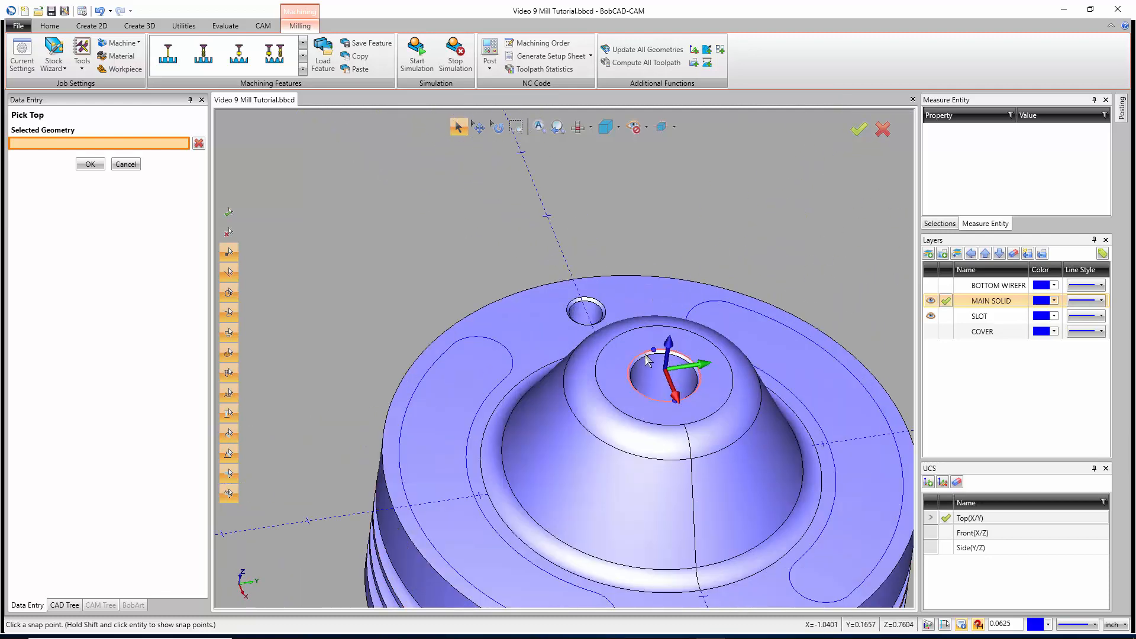
click(645, 352)
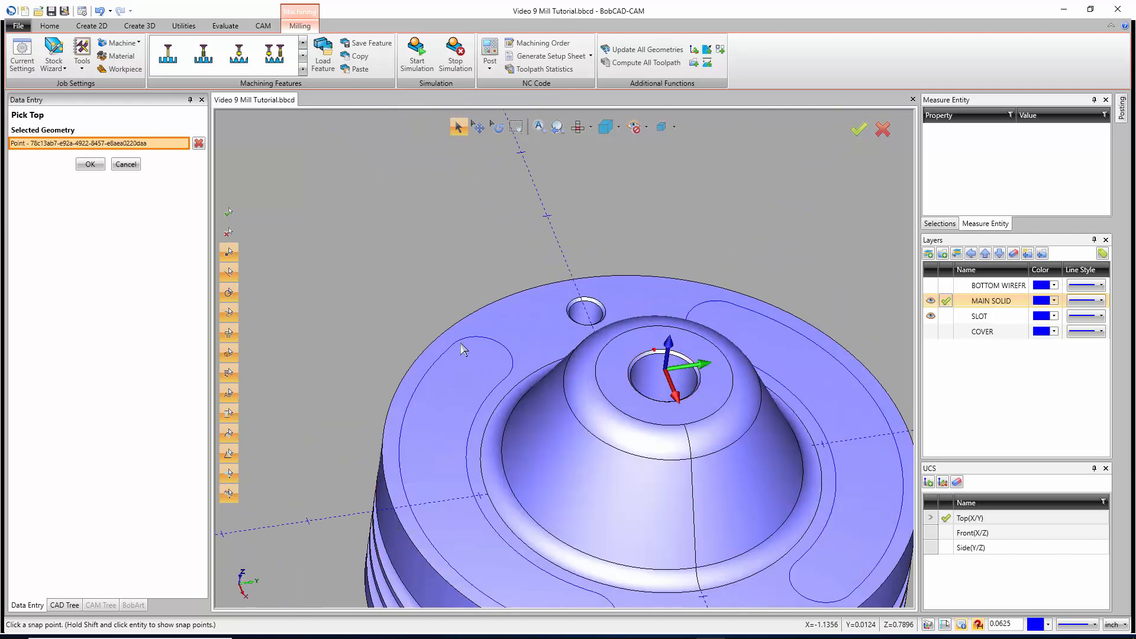
click(90, 164)
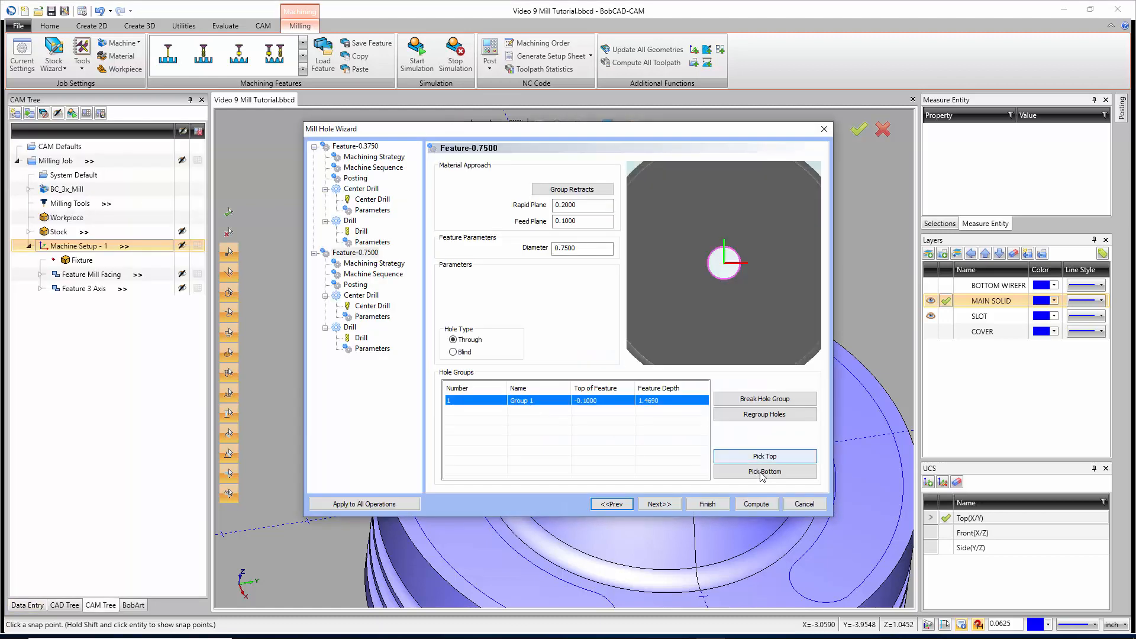
Step: Set the bottom of the 0.7500 hole group from a snap point on the central hole's edge on the underside
click(763, 471)
middle_drag(677, 502, 658, 406)
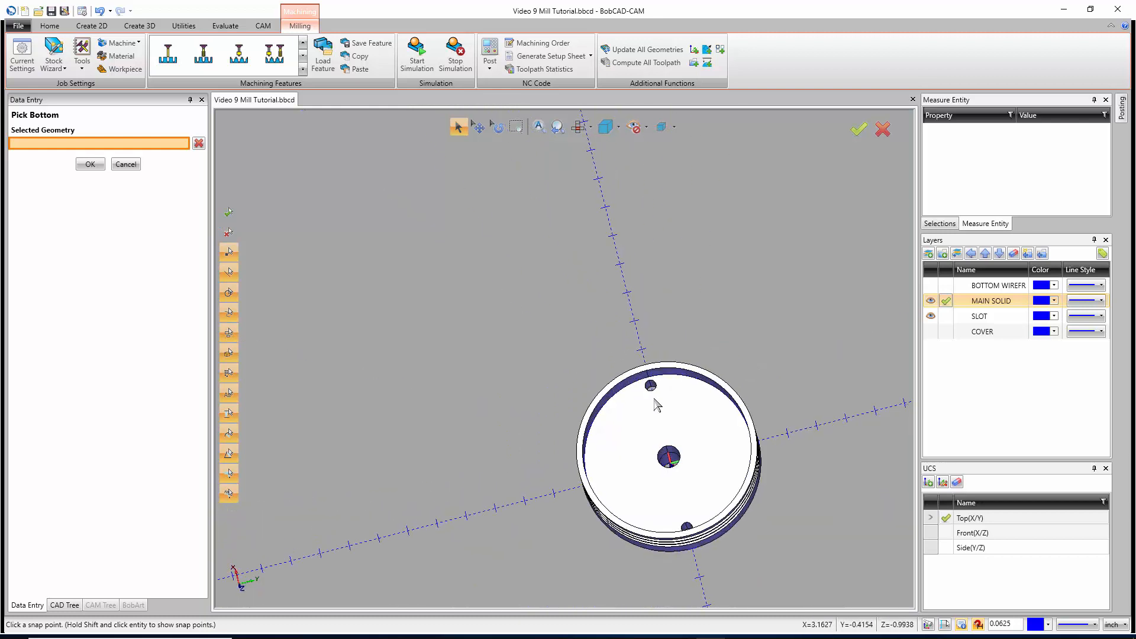
click(675, 456)
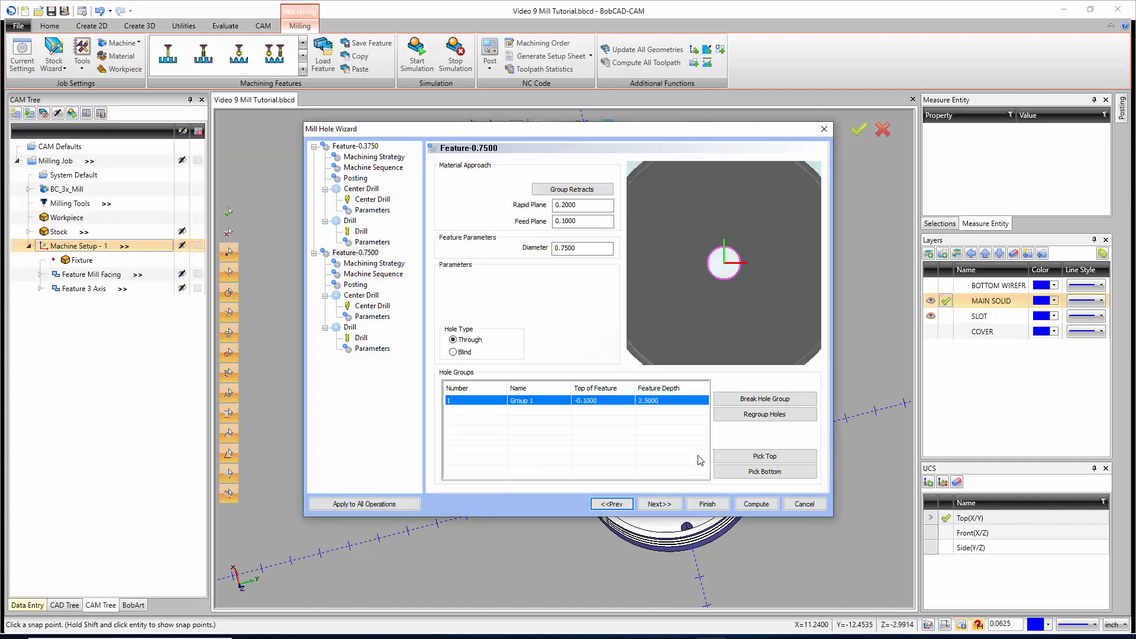
Step: Set the Center Drill operation for the 0.7500 hole to a Center Diameter of 0.375 and a Depth of 0.1875
click(669, 505)
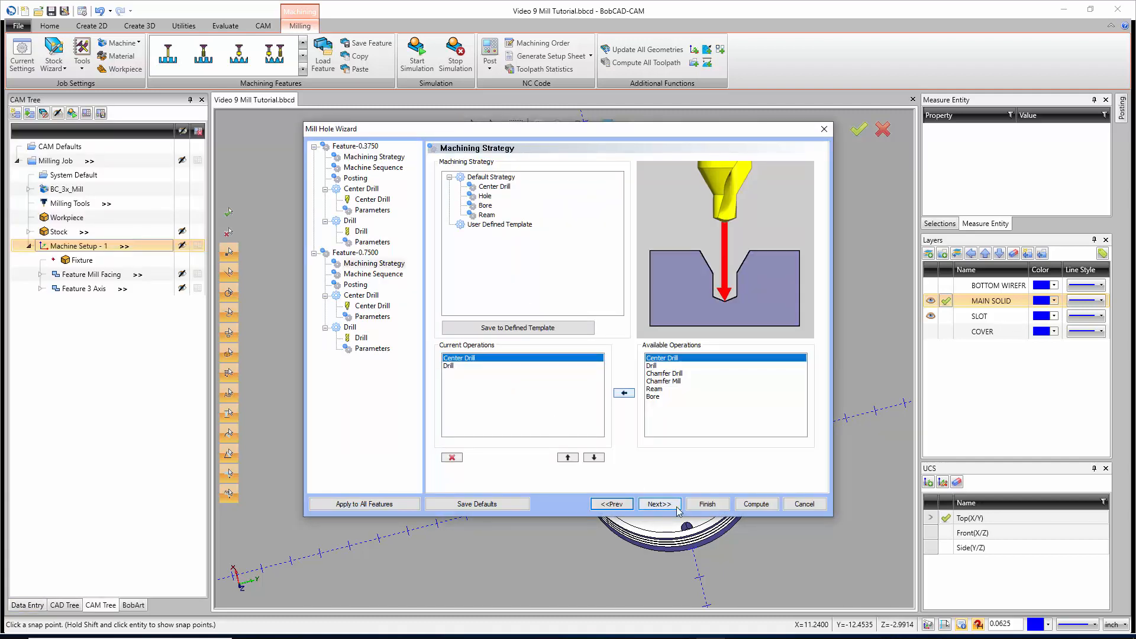
click(679, 511)
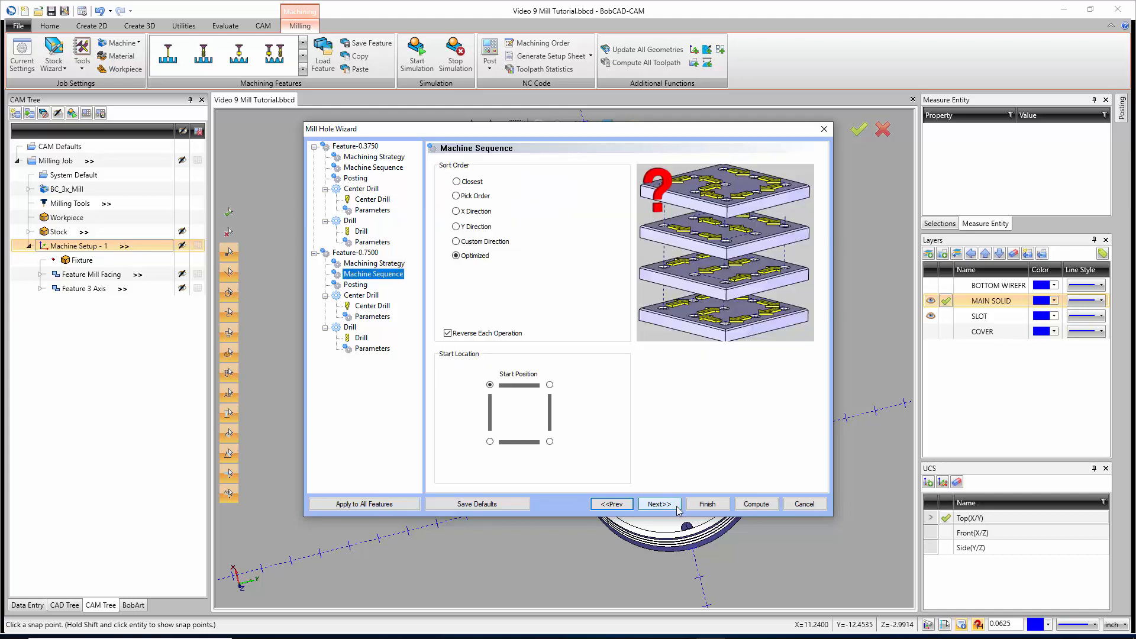
click(678, 510)
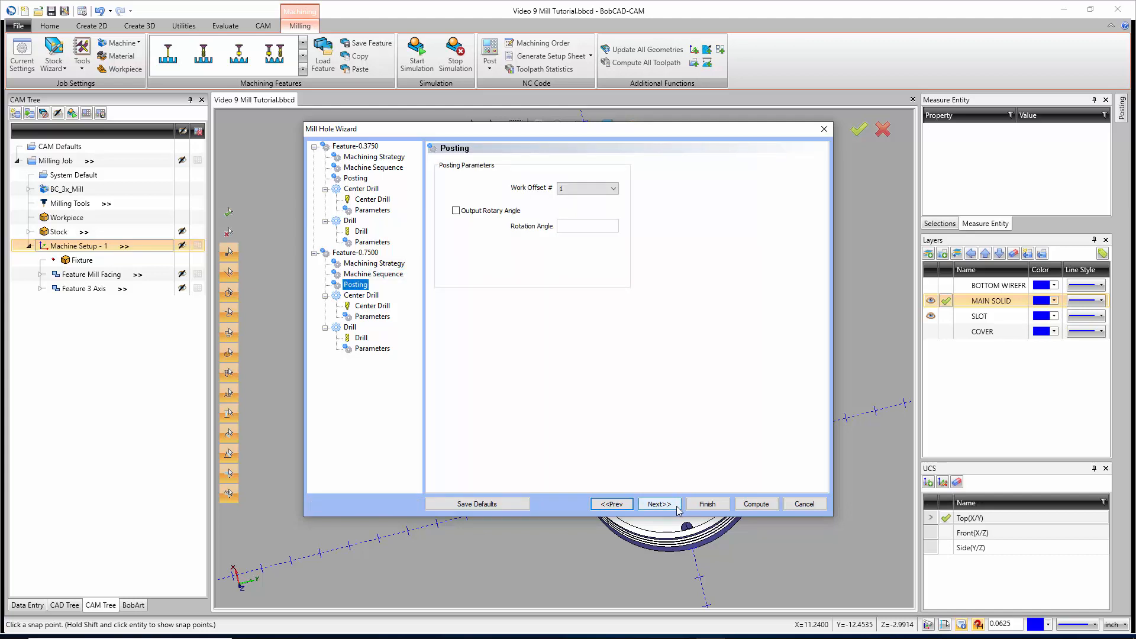
click(678, 510)
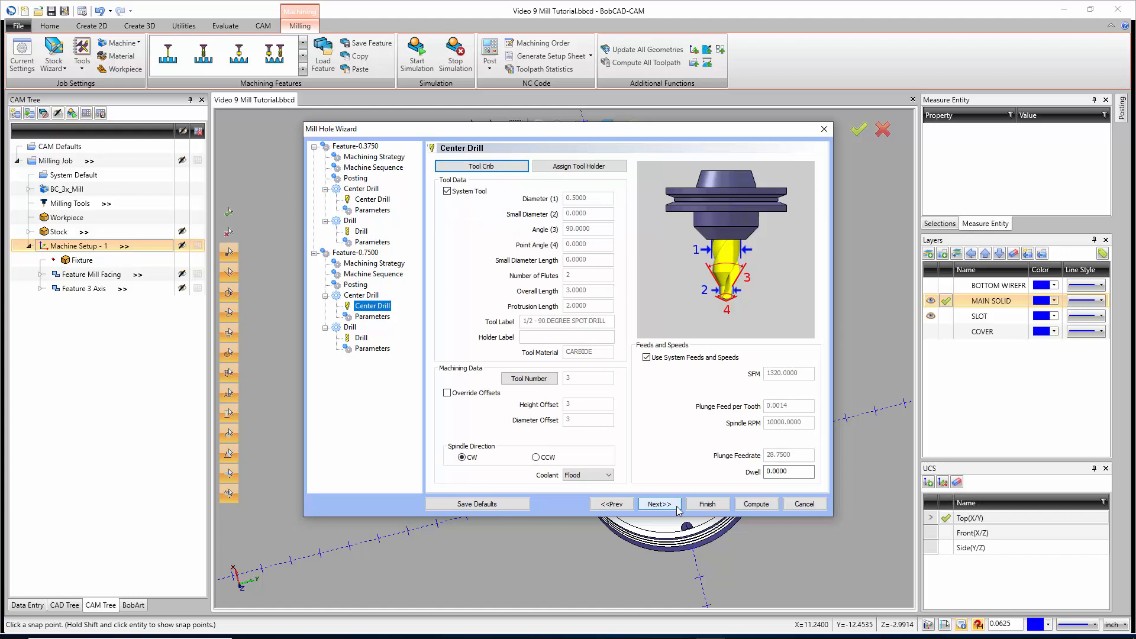
click(678, 510)
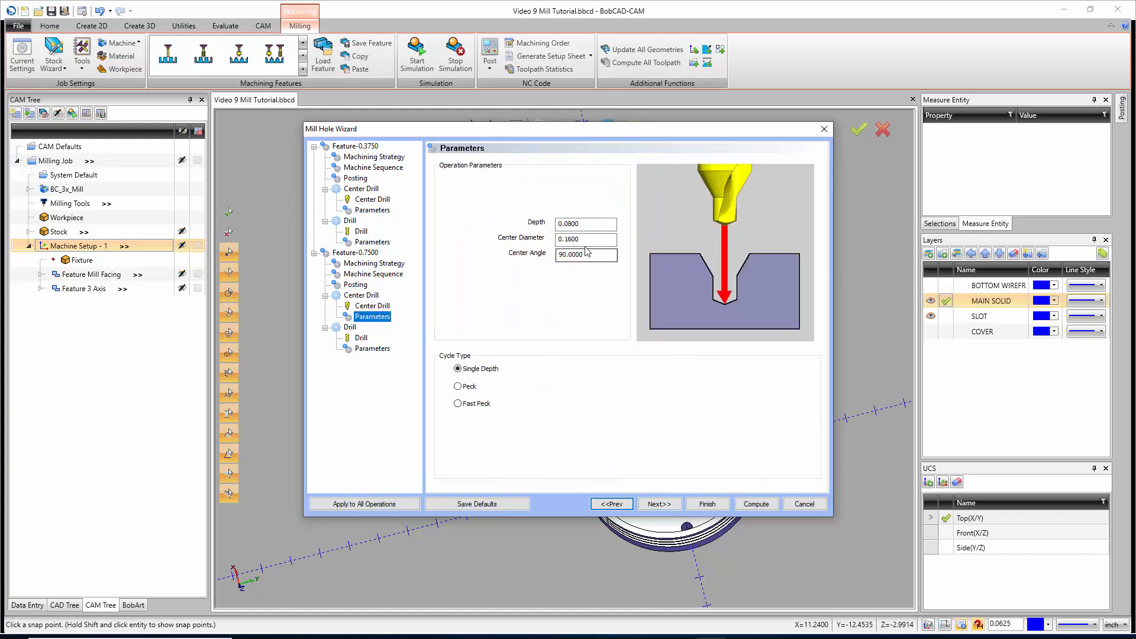
drag(585, 239, 545, 243)
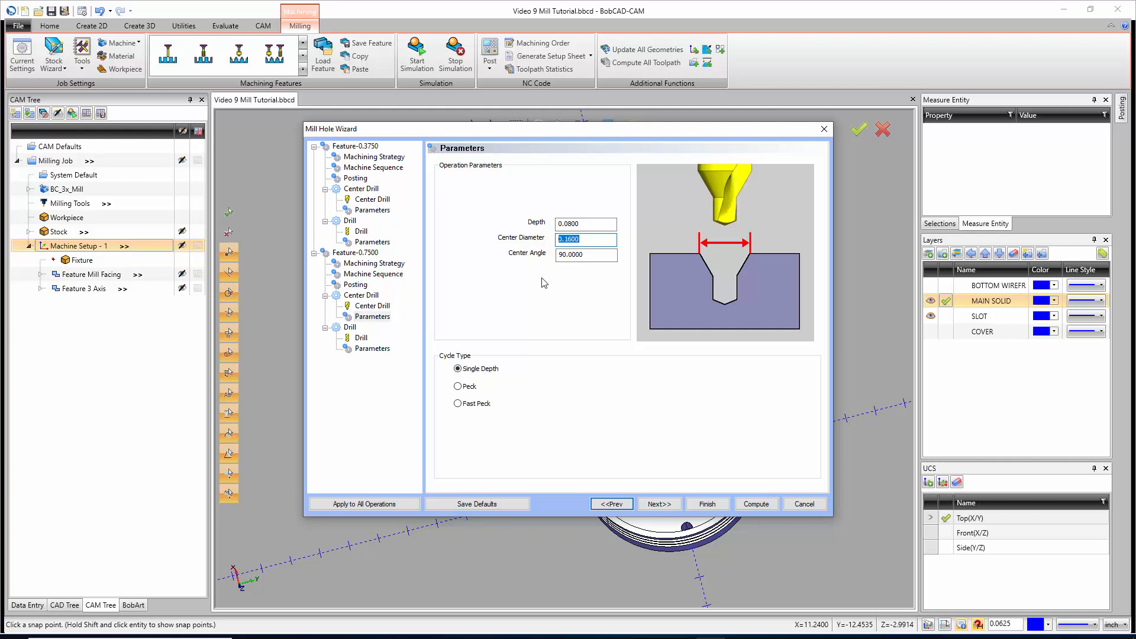
text(.375)
key(Tab)
key(Tab)
text(0.1875)
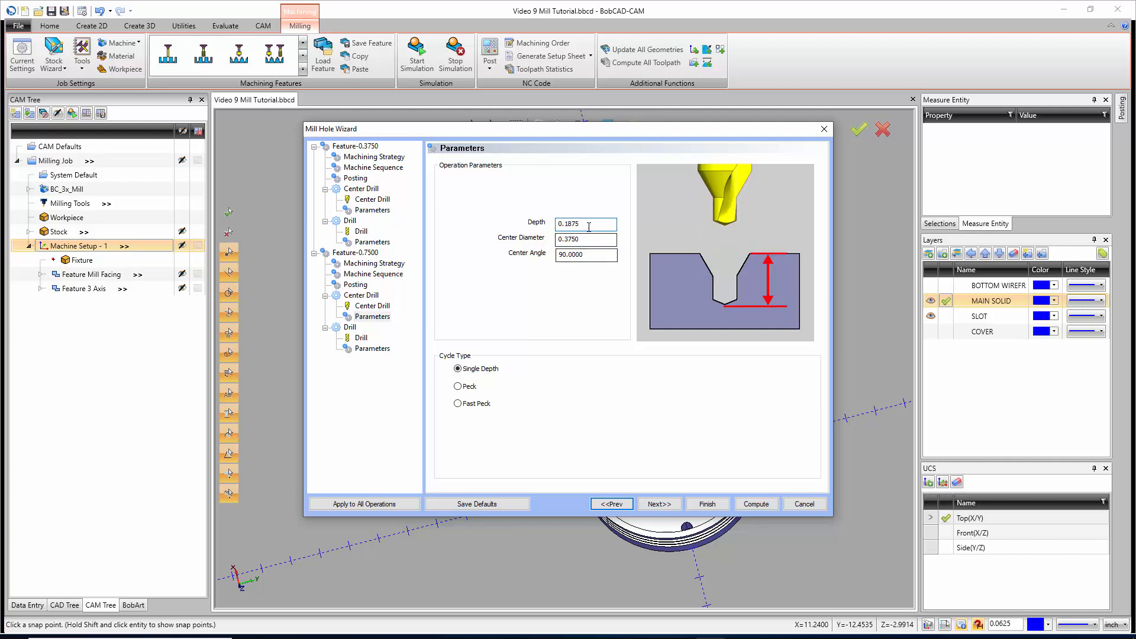
drag(588, 224, 556, 216)
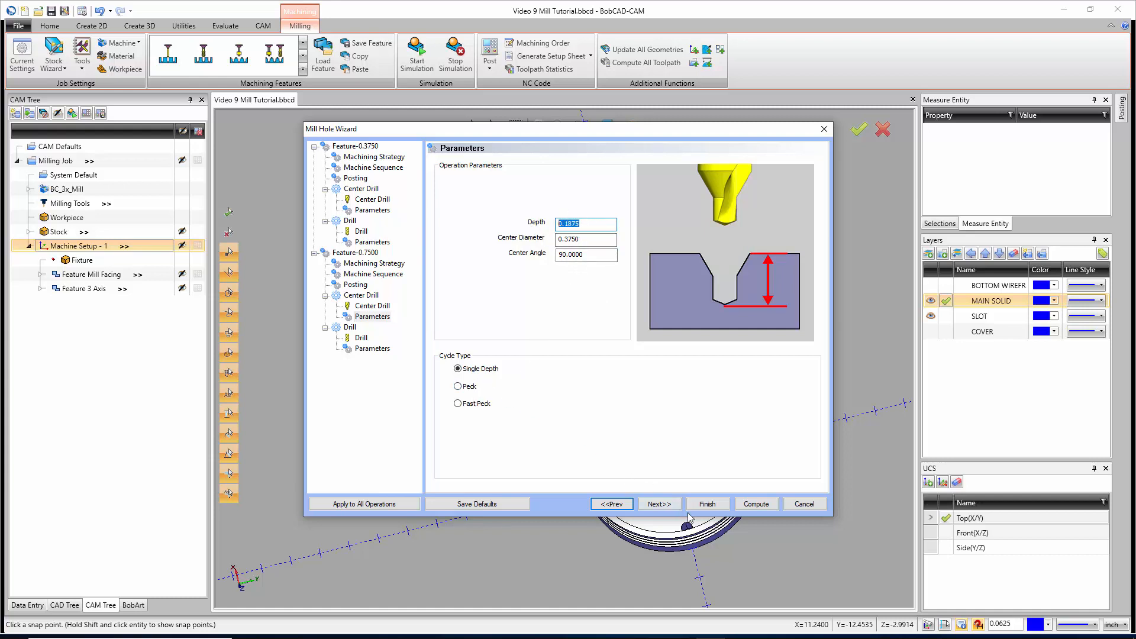
Step: Use the Peck cycle type for the 0.7500 Drill operation and compute the toolpaths of both hole features
click(672, 503)
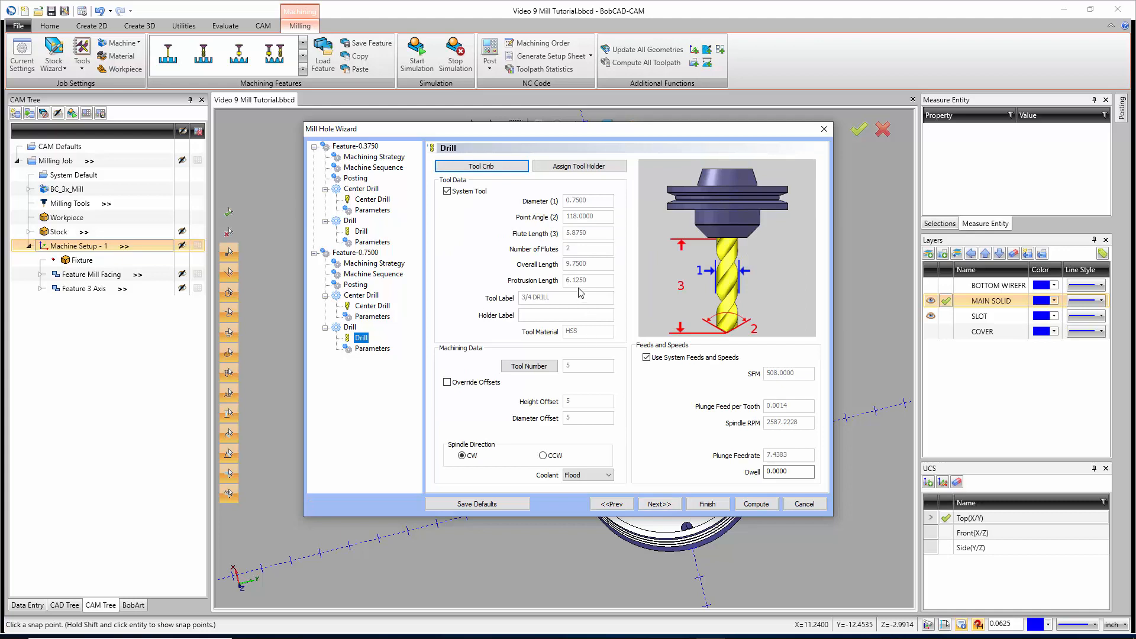
click(666, 505)
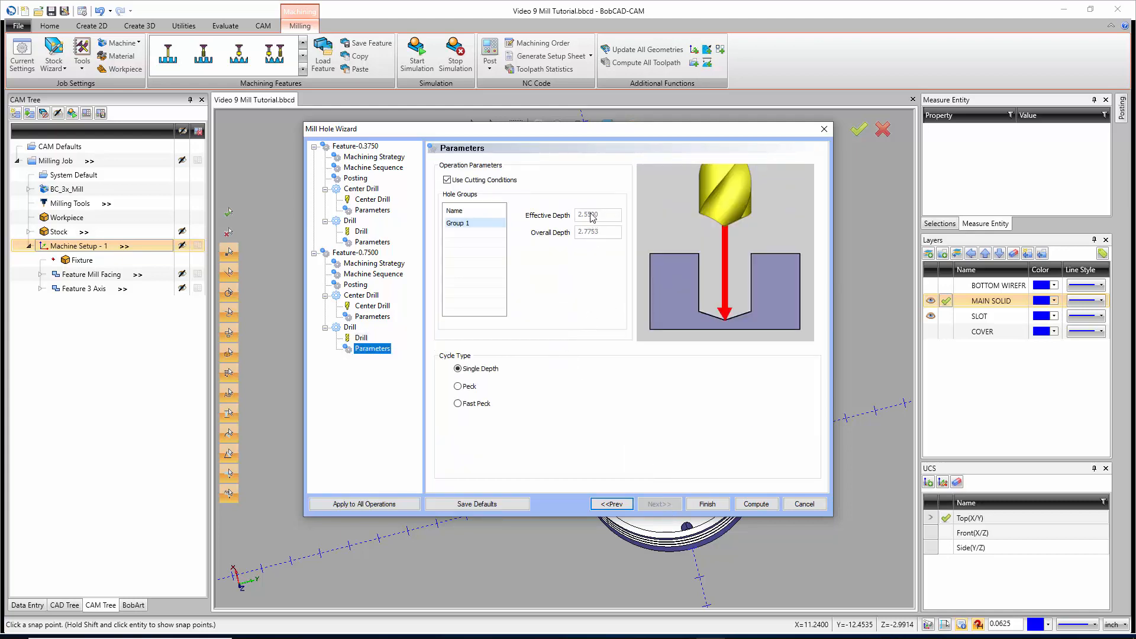
click(457, 386)
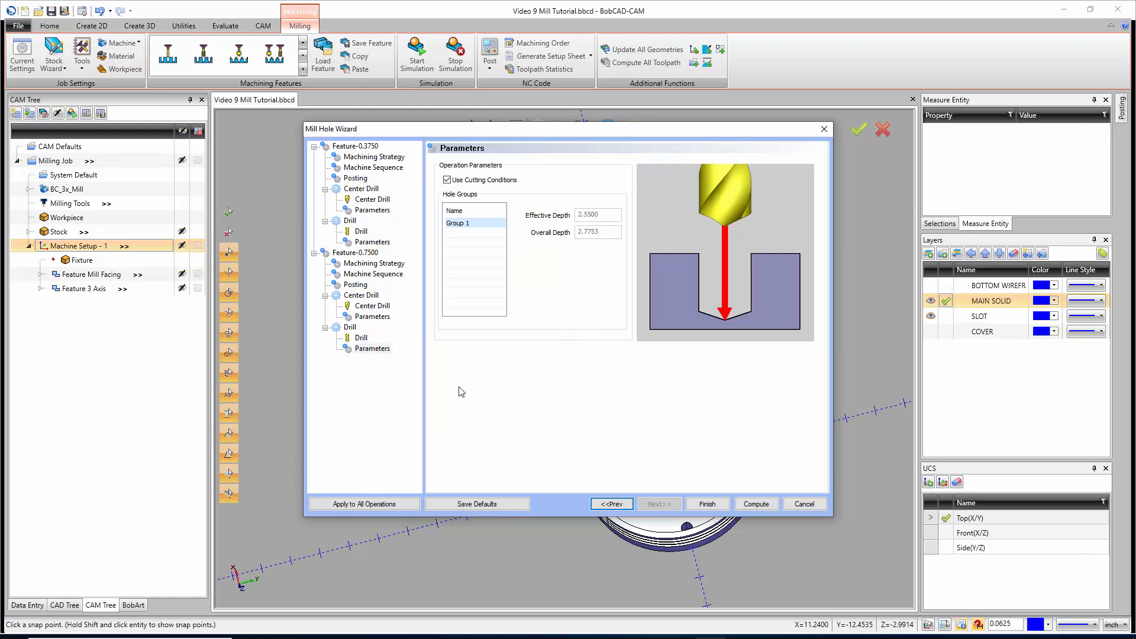
click(756, 504)
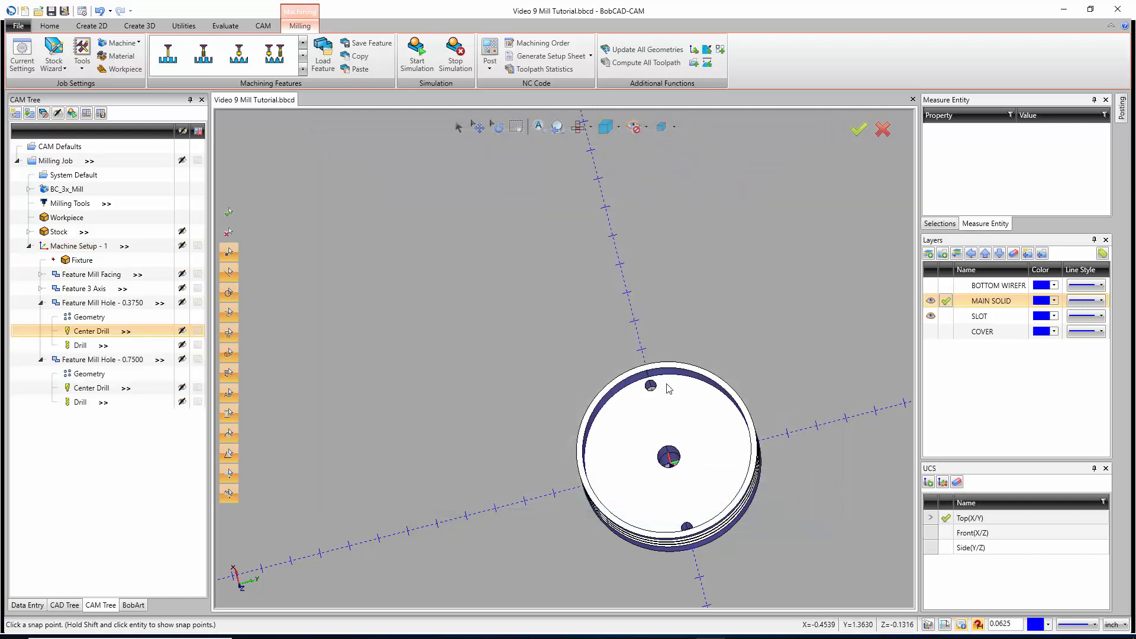
middle_drag(627, 414, 667, 338)
scroll(666, 335, down, 2)
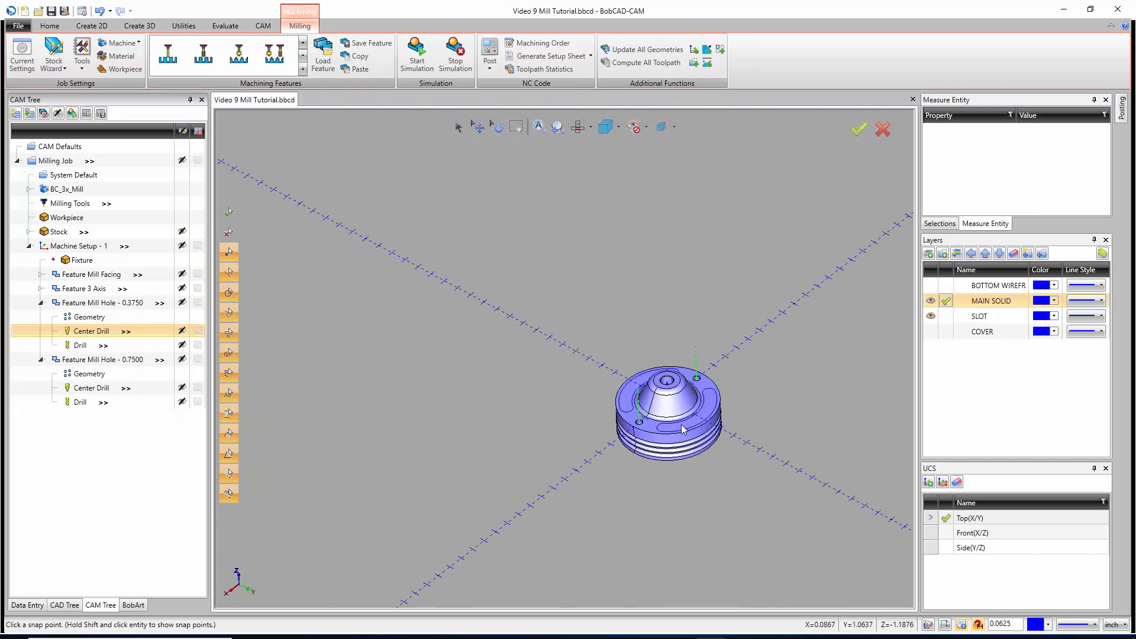
Step: Break the hole group of the 0.3750 mill hole feature into separate groups, compute the feature, and display its Drill and Center Drill toolpaths
scroll(671, 414, up, 5)
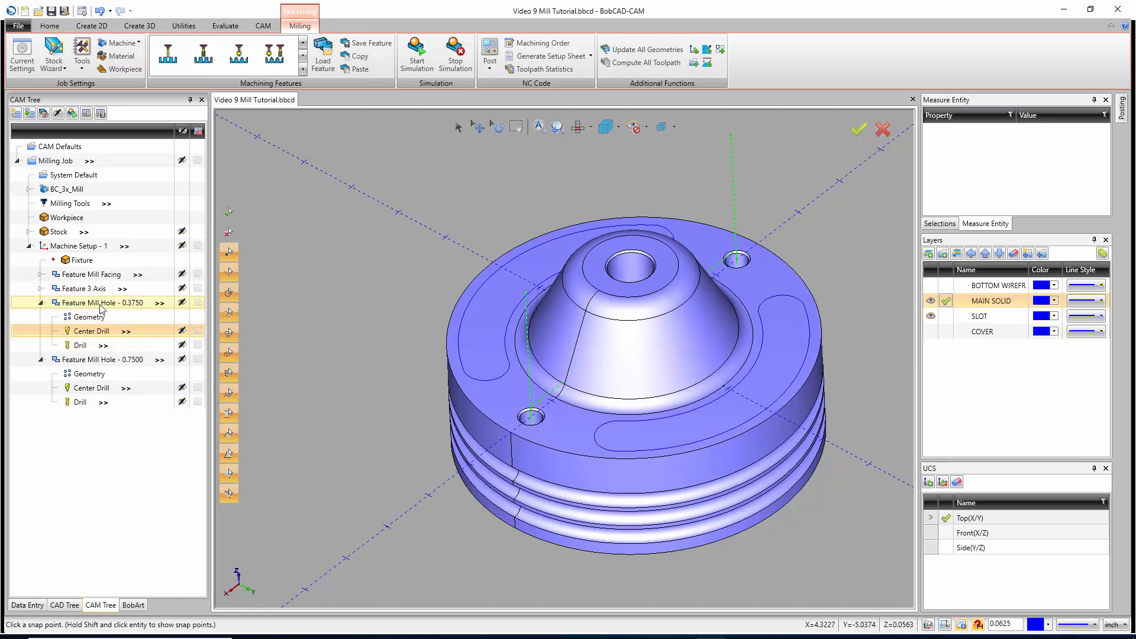
click(98, 303)
right_click(98, 304)
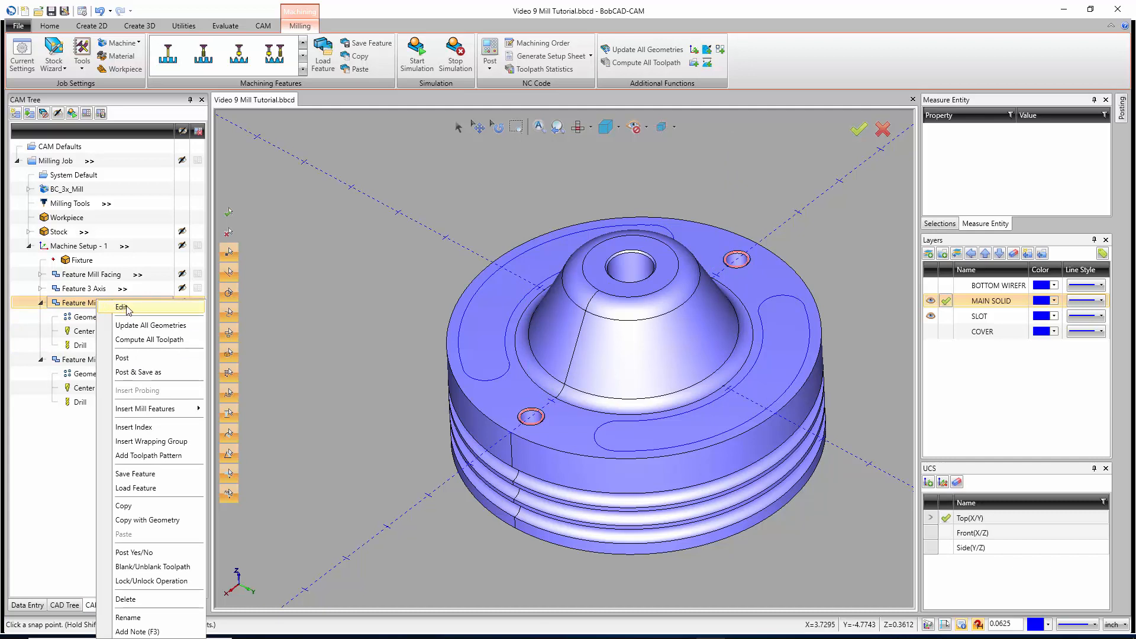
click(125, 307)
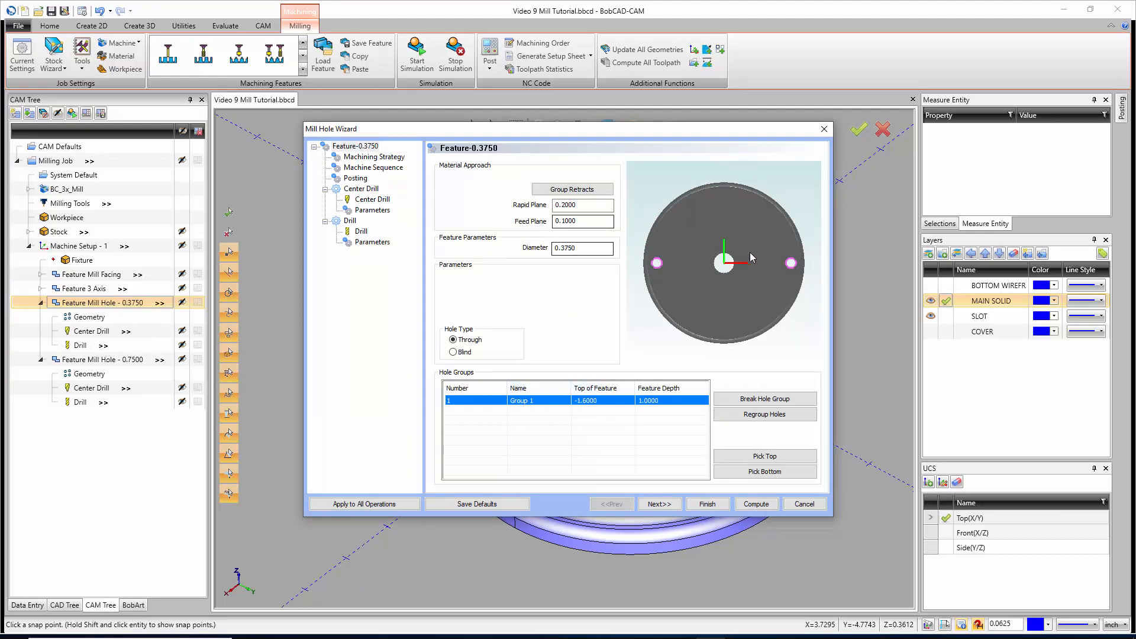
click(542, 401)
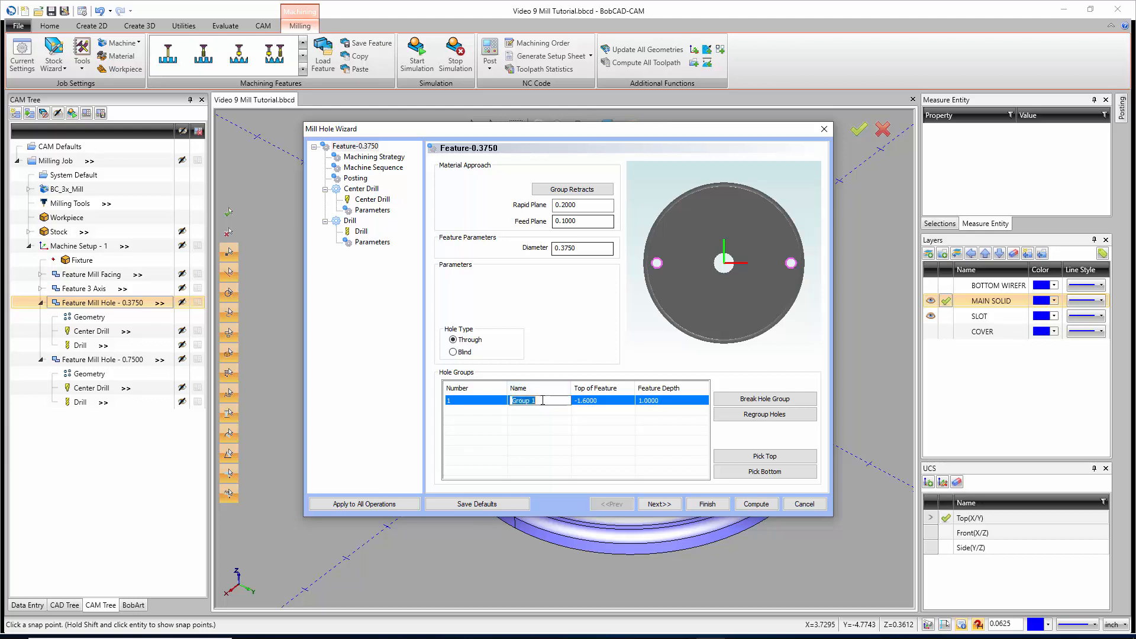
click(469, 401)
click(735, 401)
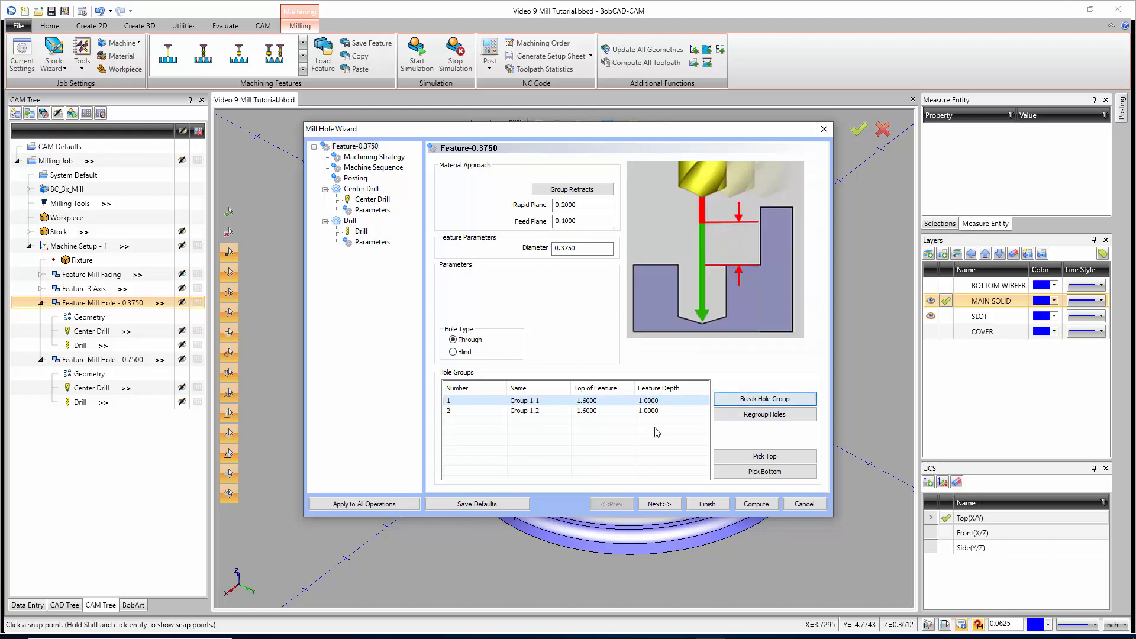
drag(582, 206, 537, 206)
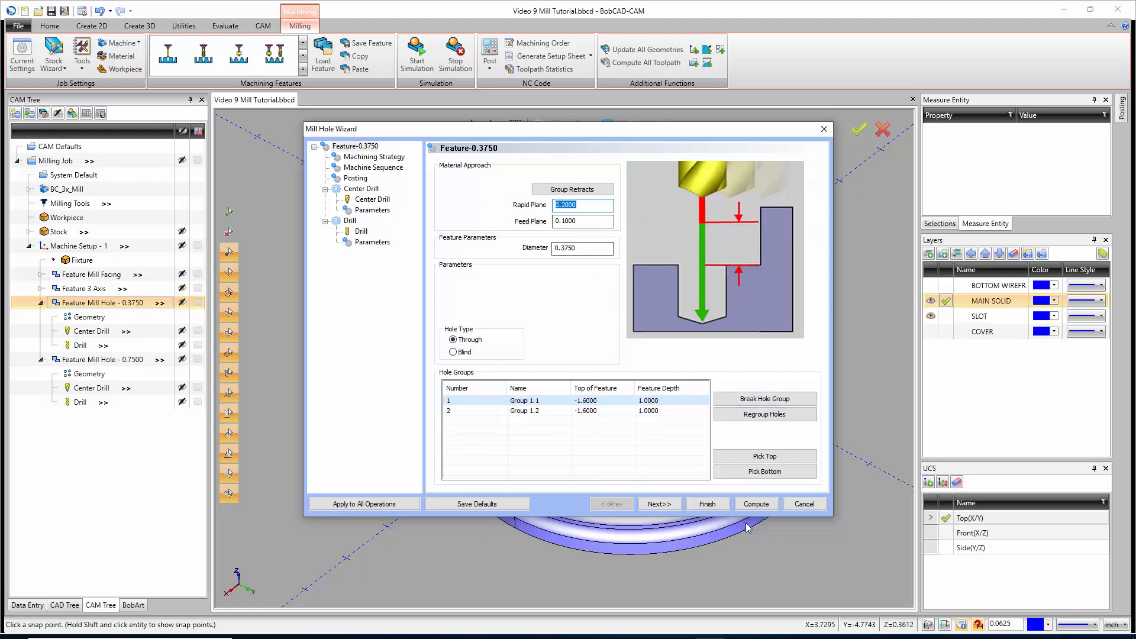
click(756, 504)
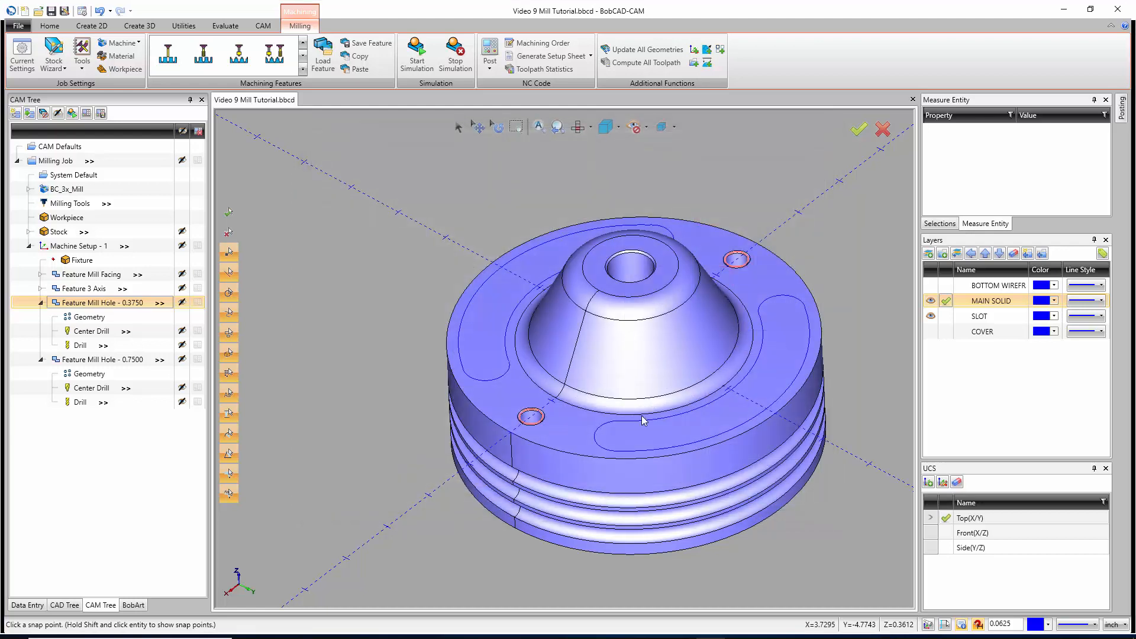
click(87, 345)
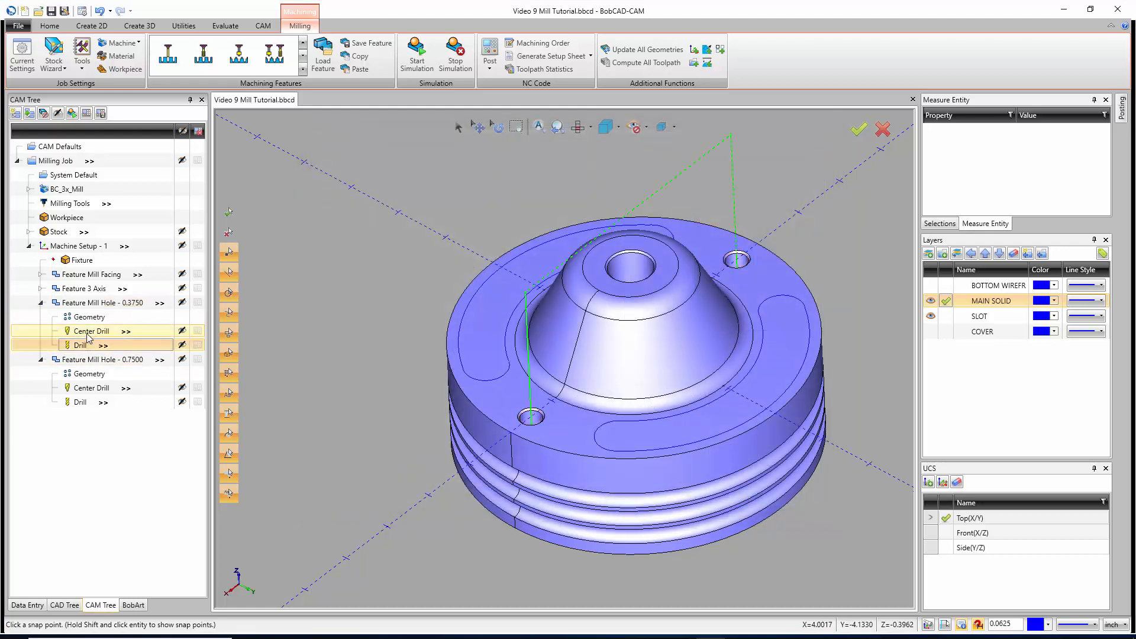
click(89, 332)
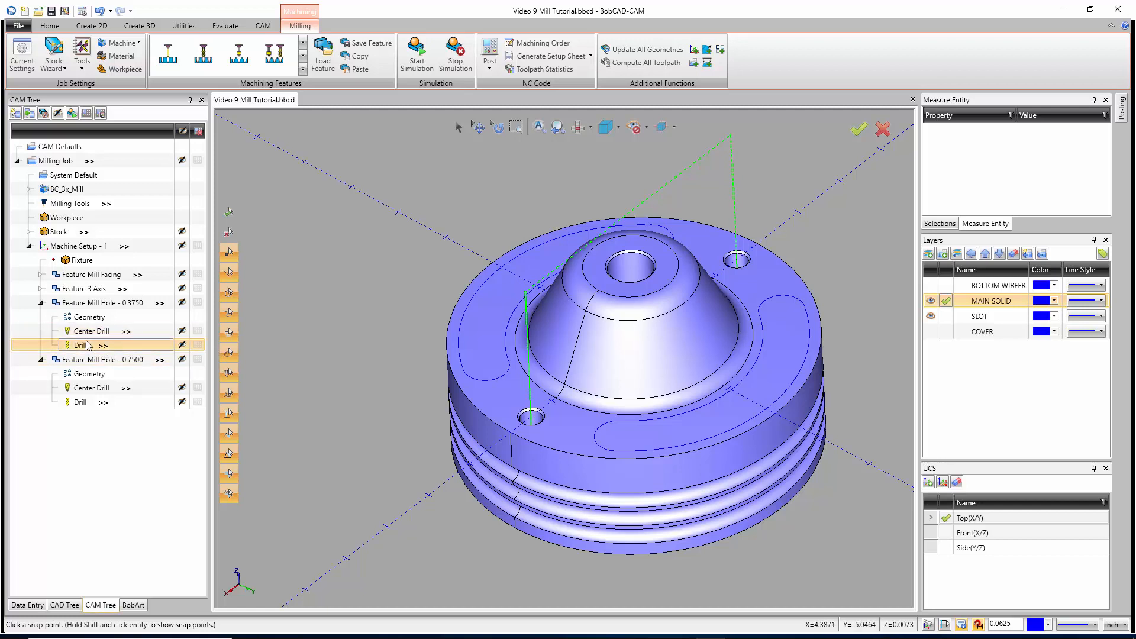
Step: Collapse both mill hole features, make SLOT the active layer and hide the MAIN SOLID layer
click(41, 302)
click(41, 317)
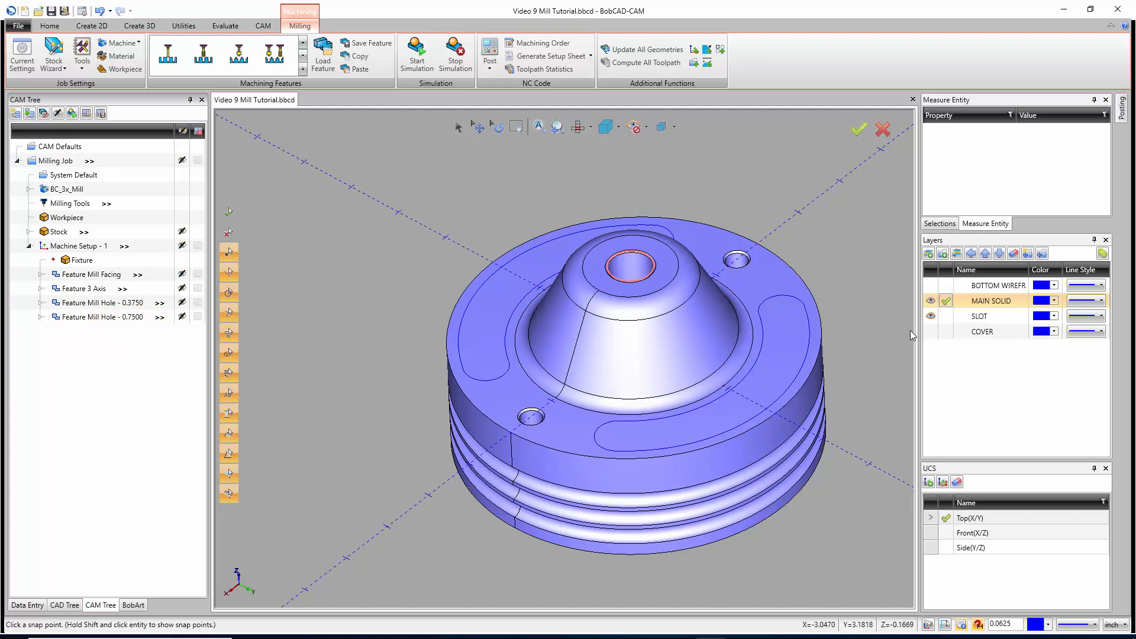
click(945, 317)
click(931, 300)
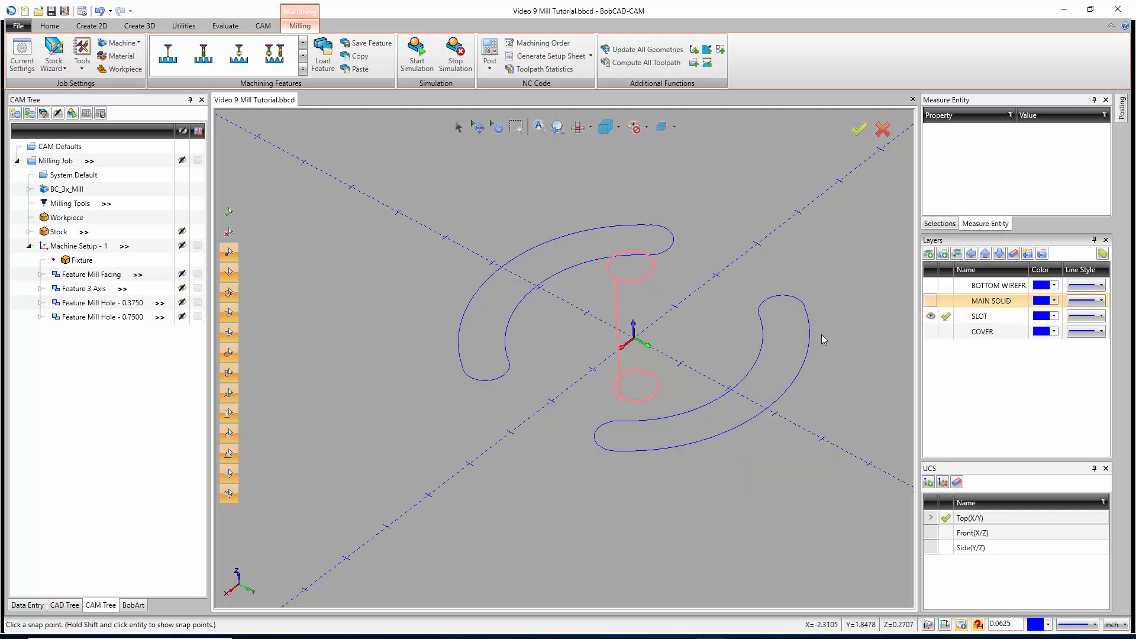
Step: Add a Mill 2 Axis feature to Machine Setup - 1 and select both curved slot outlines as its geometry
right_click(77, 246)
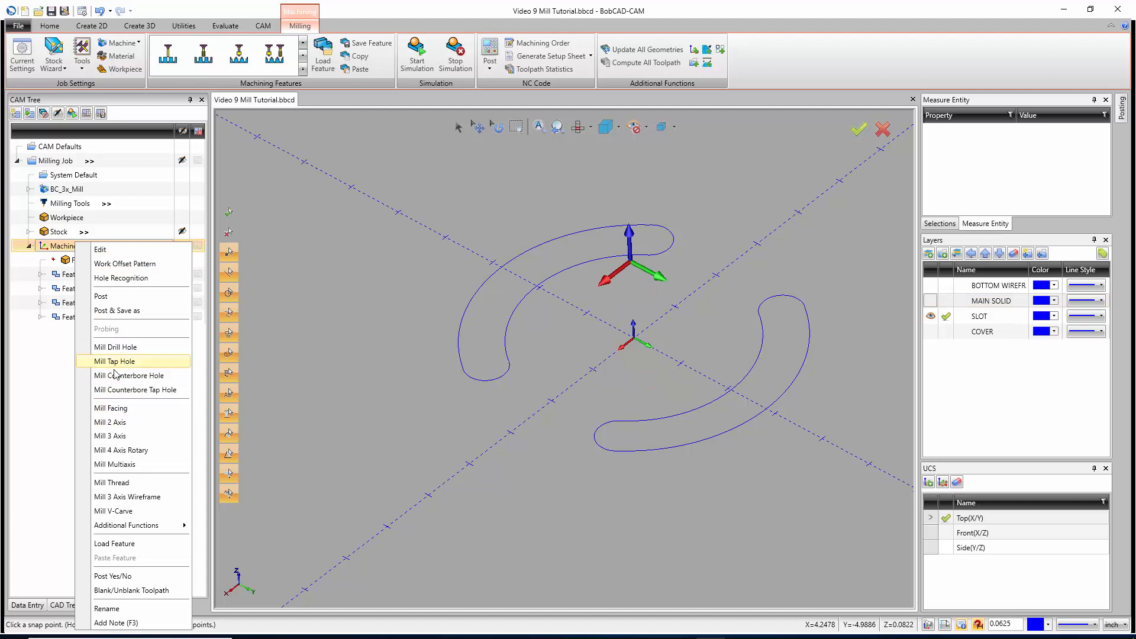
click(117, 424)
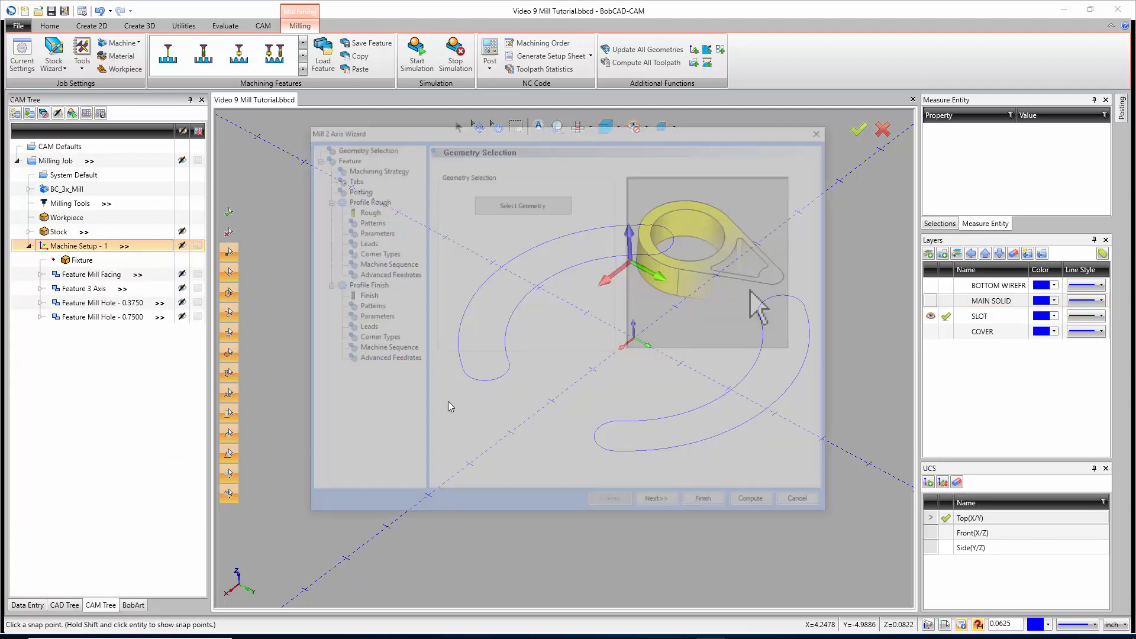
click(516, 205)
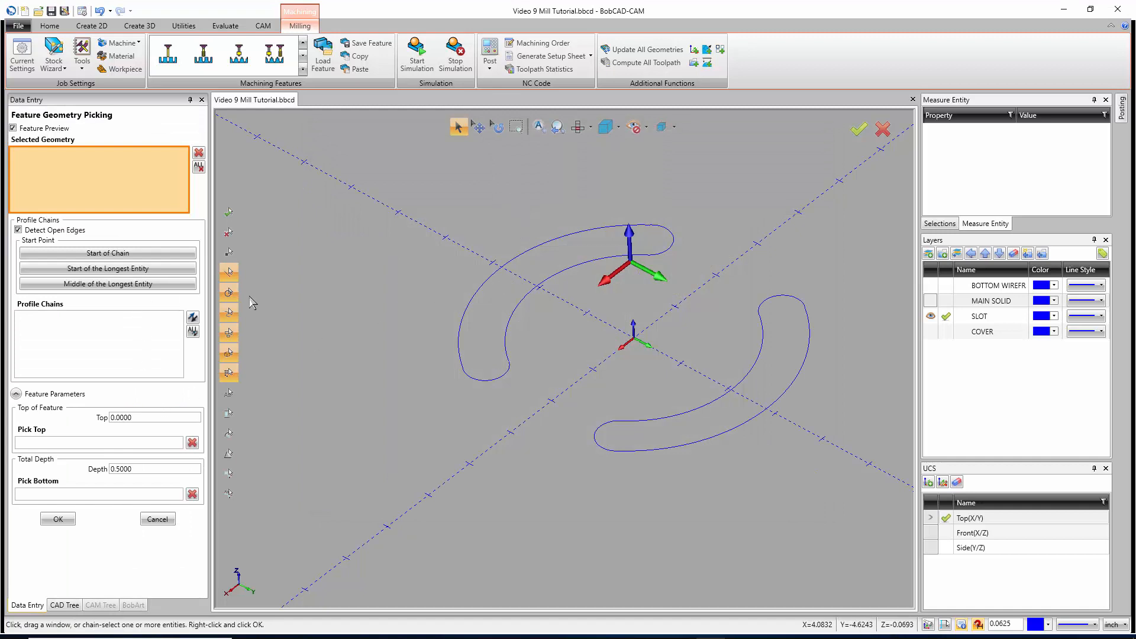
click(509, 358)
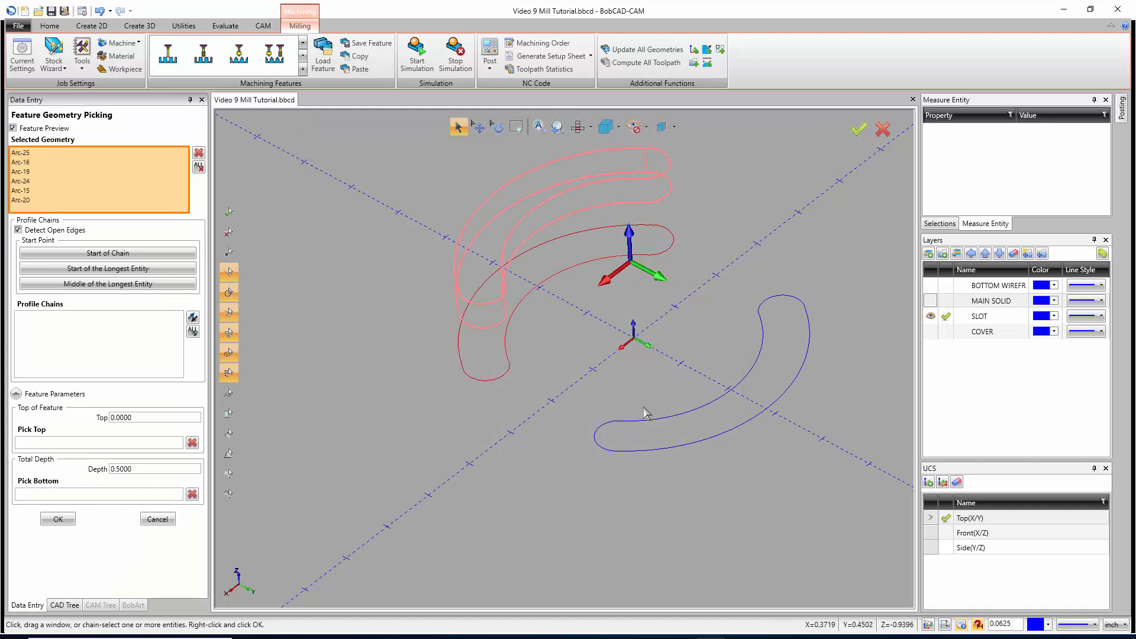
click(648, 421)
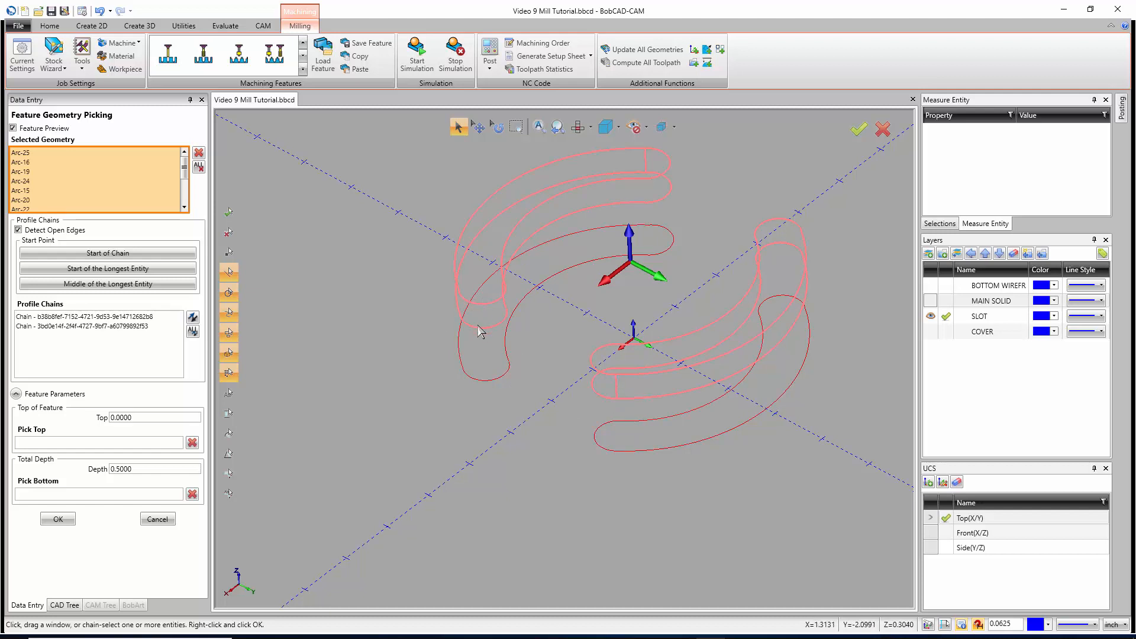
Step: Show the MAIN SOLID layer, set the slot feature's top from a snap point on the flange's upper edge, and accept the geometry
middle_drag(481, 331, 497, 325)
click(930, 300)
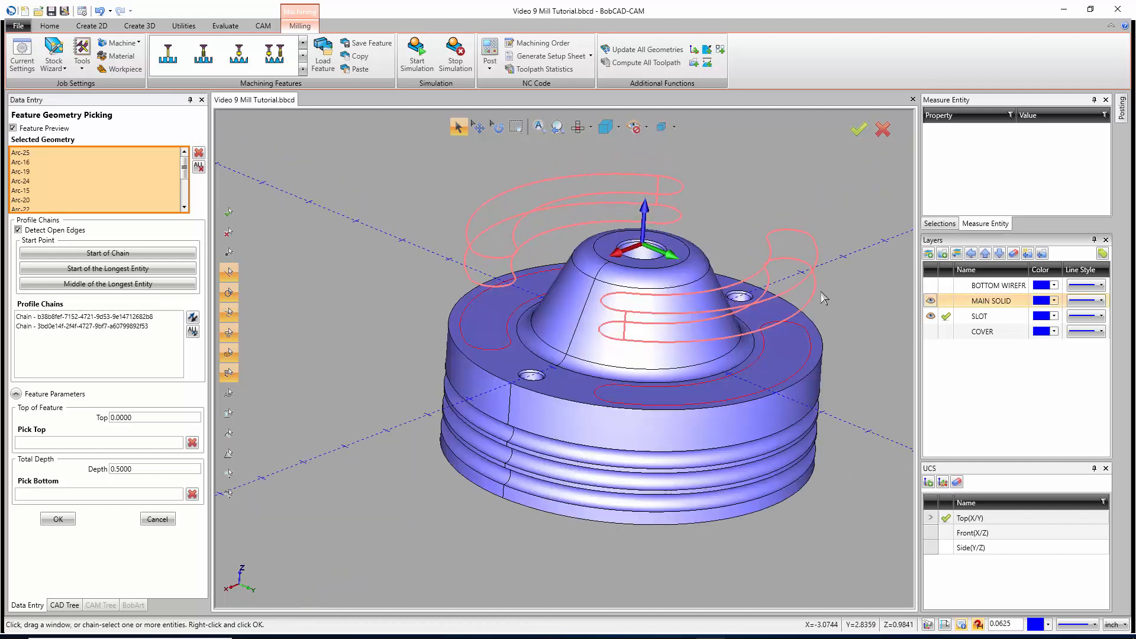
middle_drag(618, 303, 567, 319)
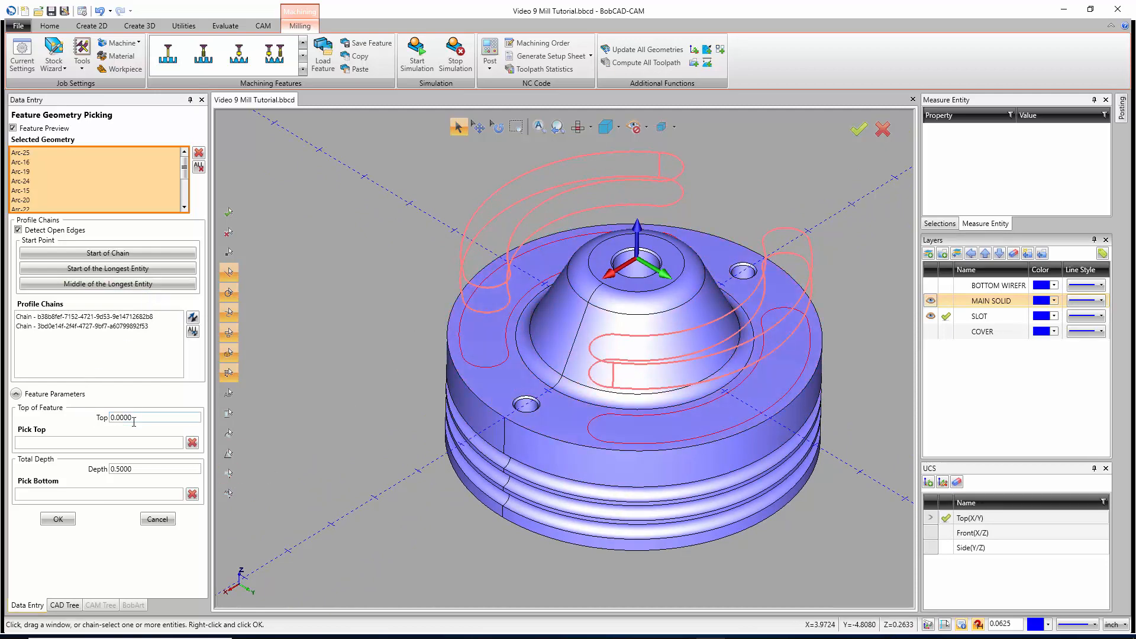
click(126, 443)
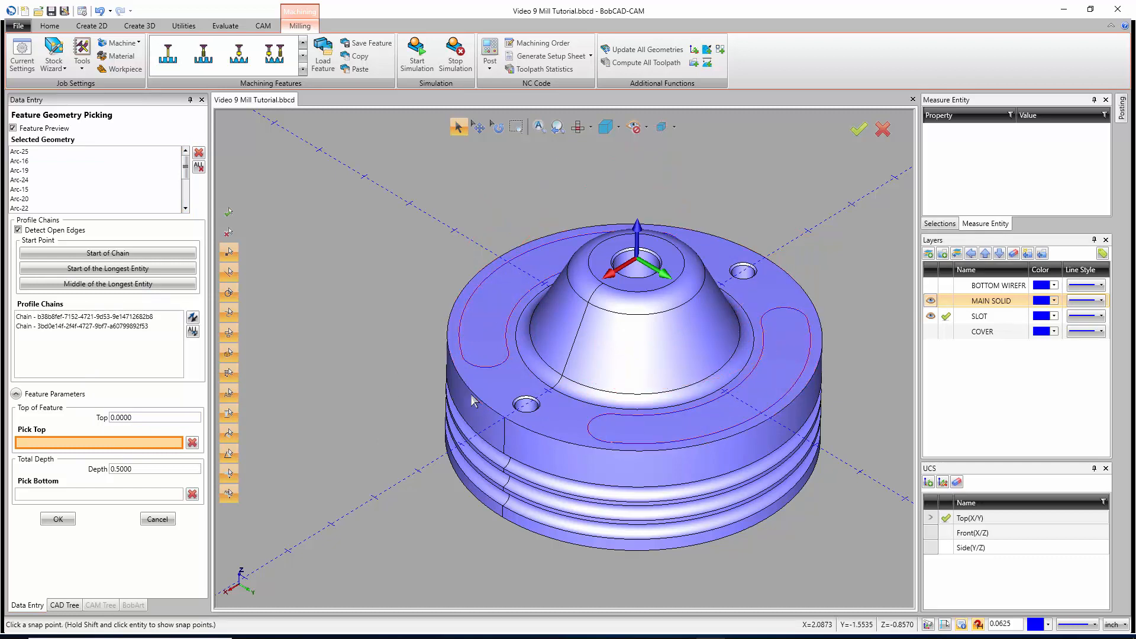
click(445, 395)
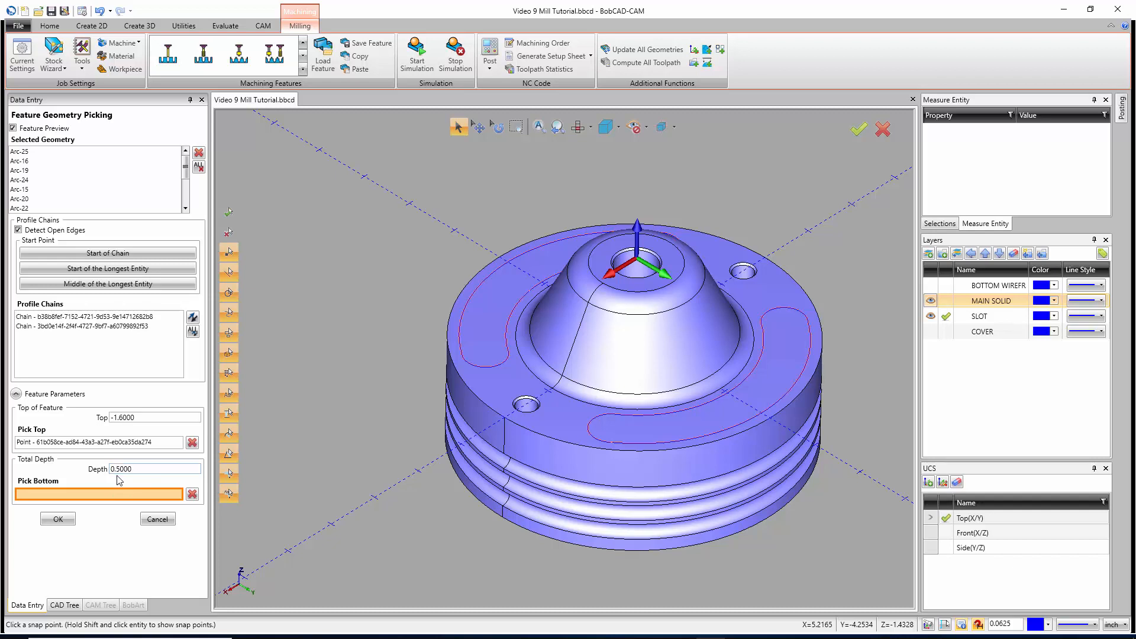
click(59, 518)
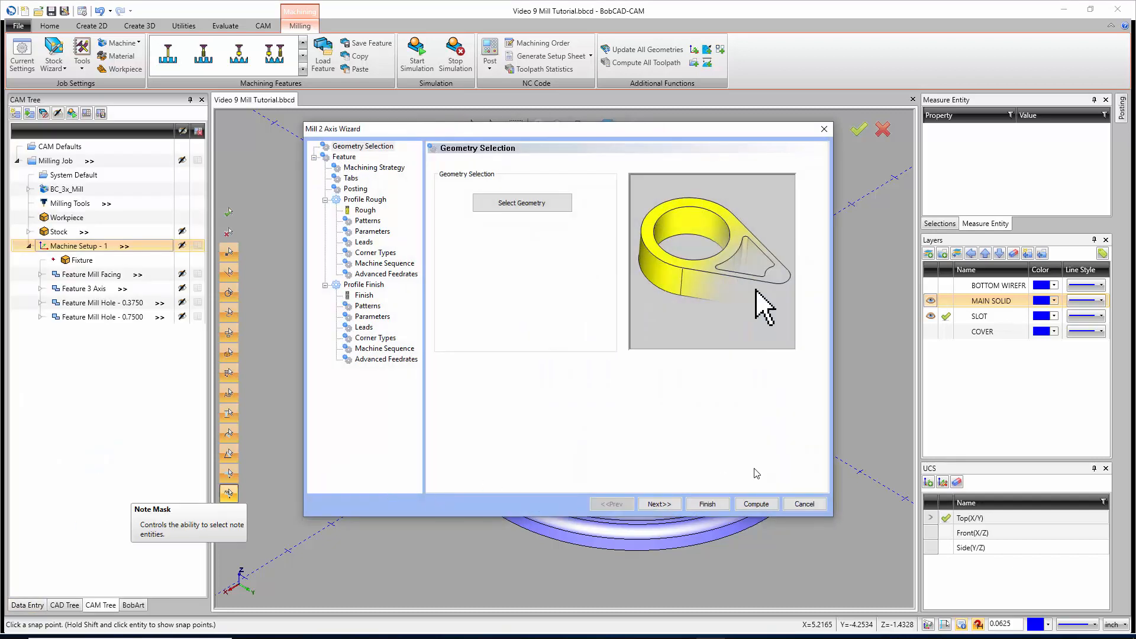
Step: Start picking the bottom of the slot feature and unsuppress the Extrude Cut that forms the two curved slots
click(659, 503)
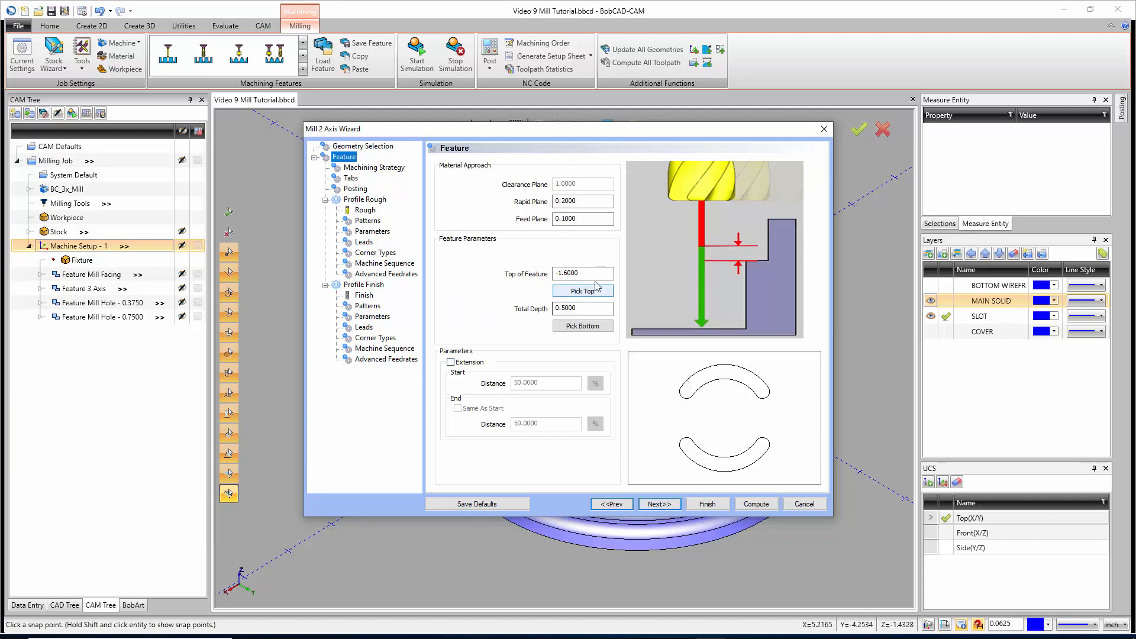
click(554, 272)
double_click(590, 307)
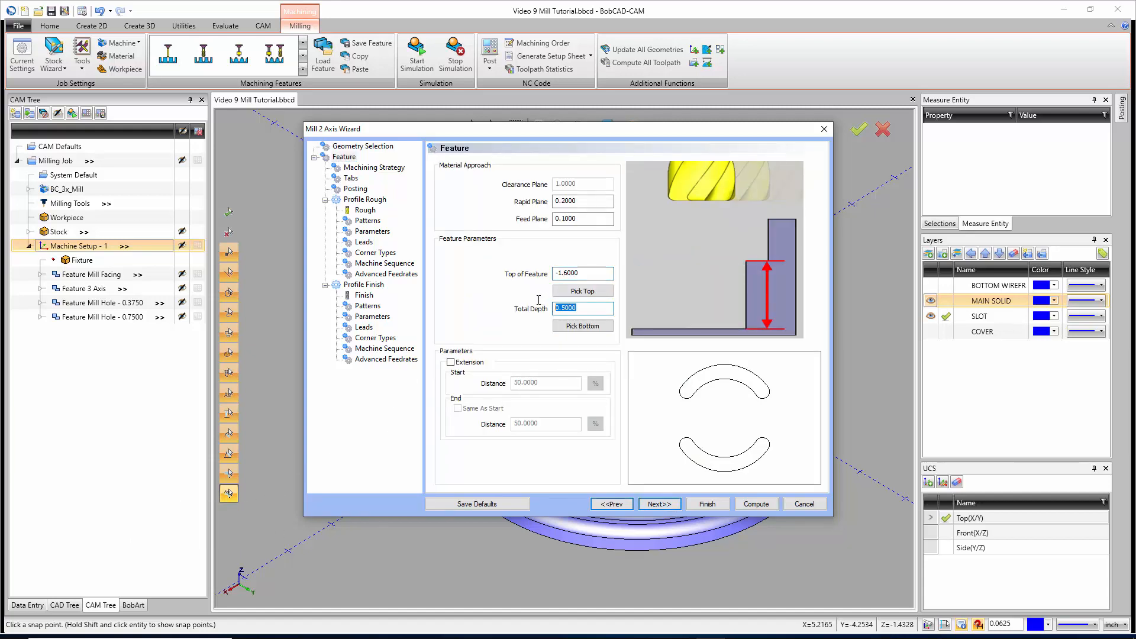
click(585, 326)
click(513, 337)
click(63, 605)
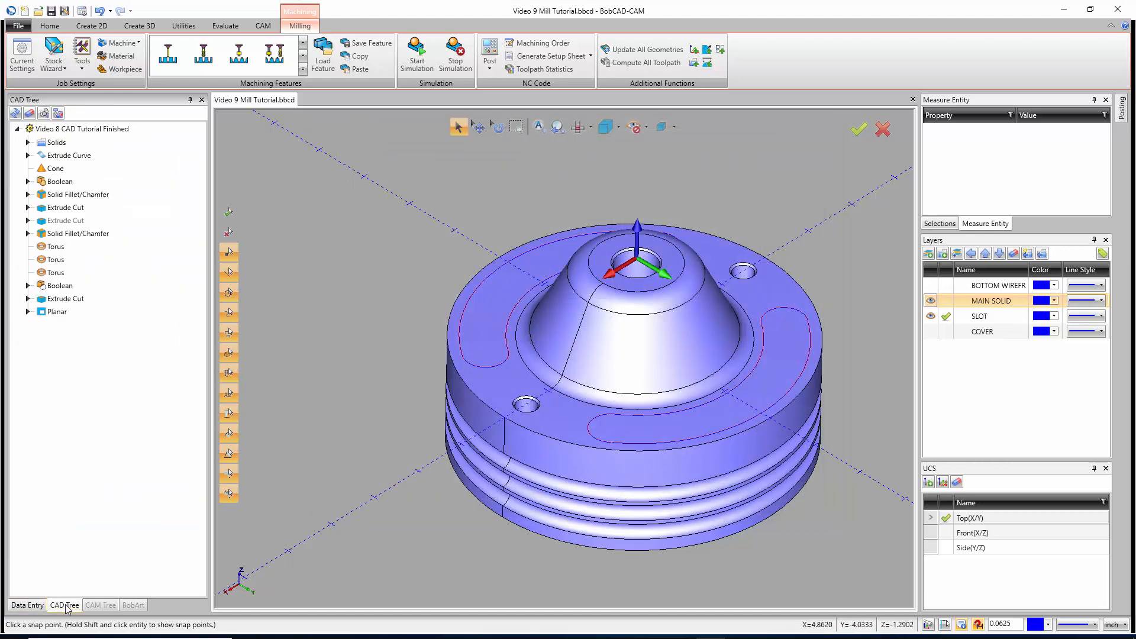
right_click(71, 222)
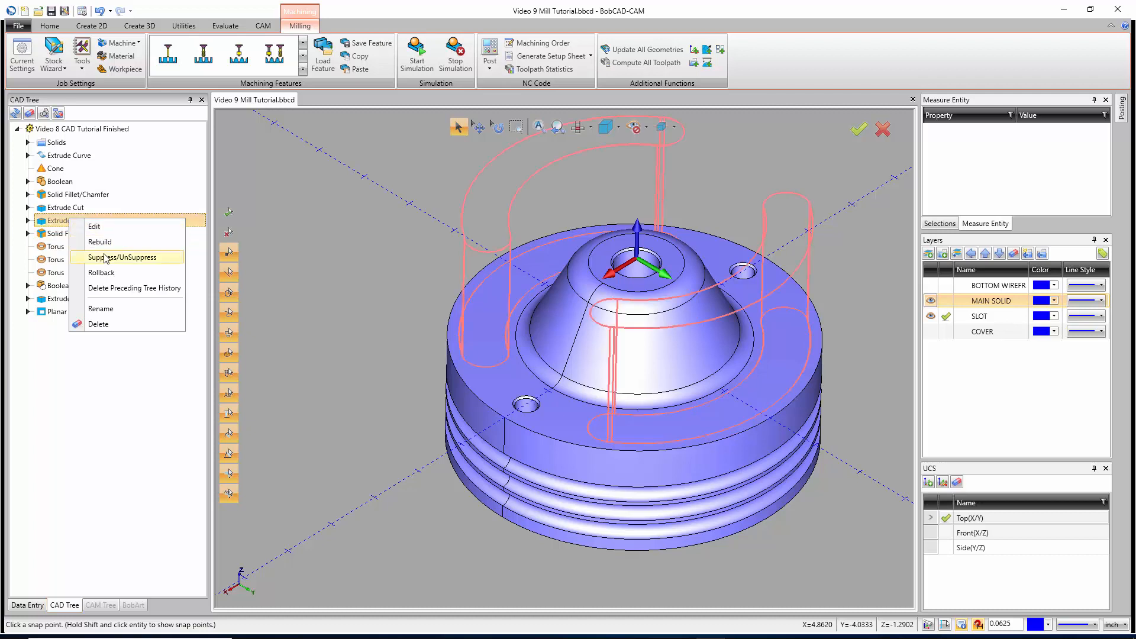
click(107, 258)
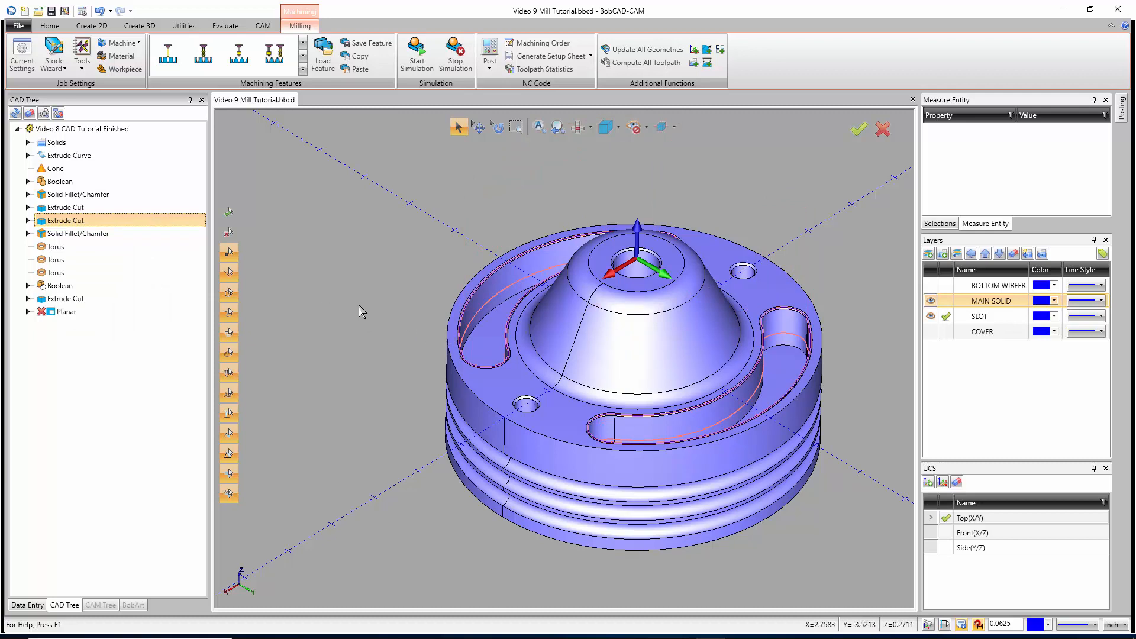
Step: Set the slot feature's total depth to 0.7500 from a snap point on the slot floor and accept it
click(496, 310)
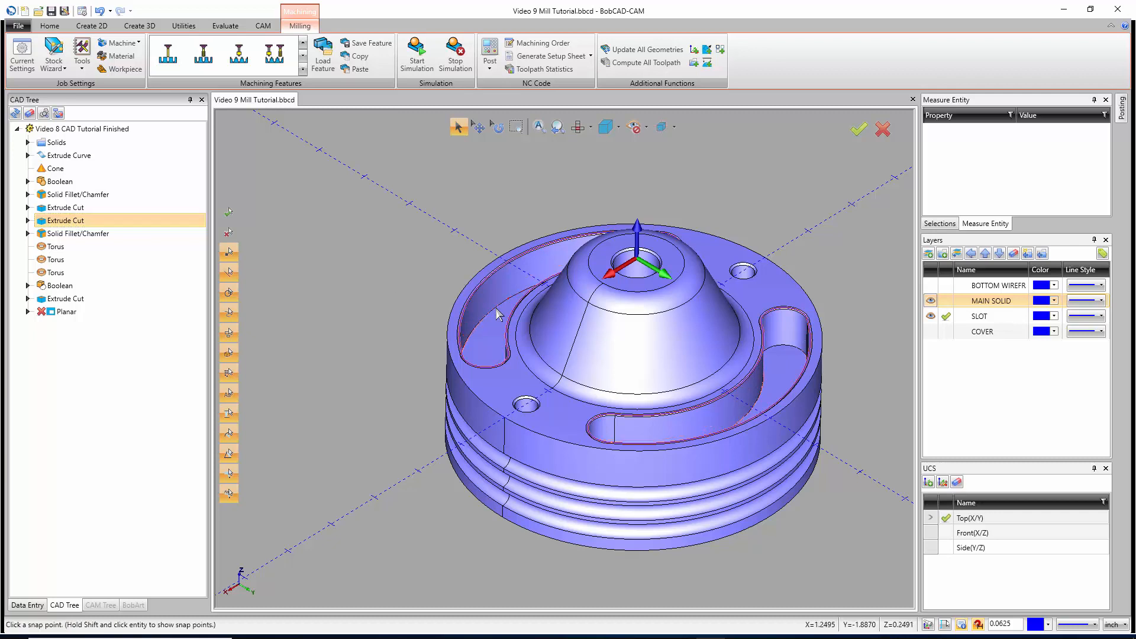
click(27, 604)
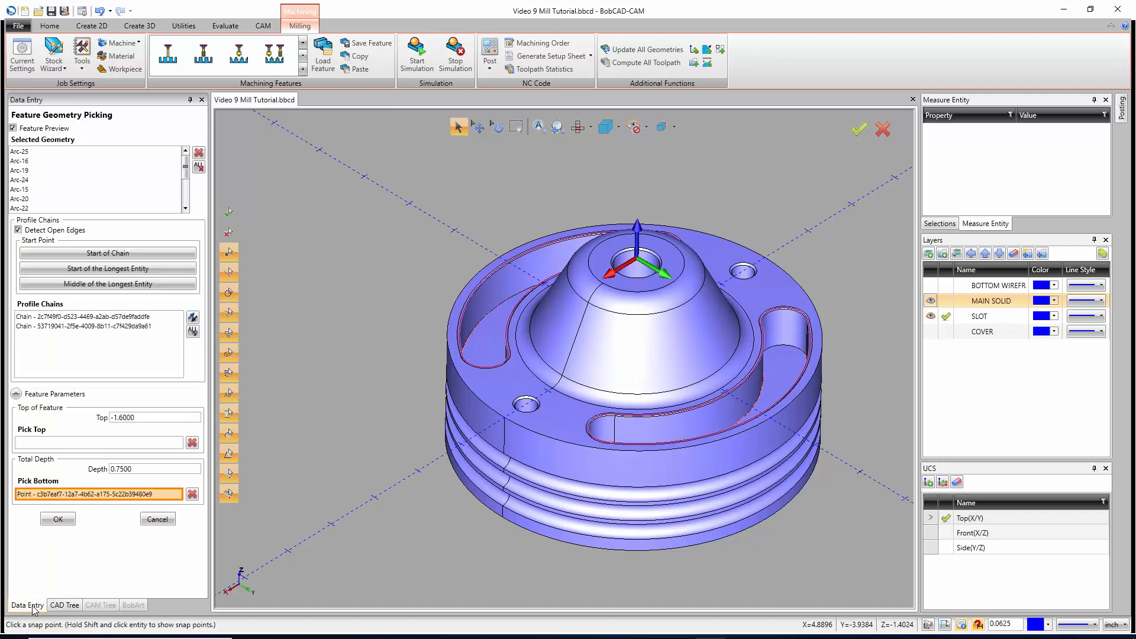
click(64, 521)
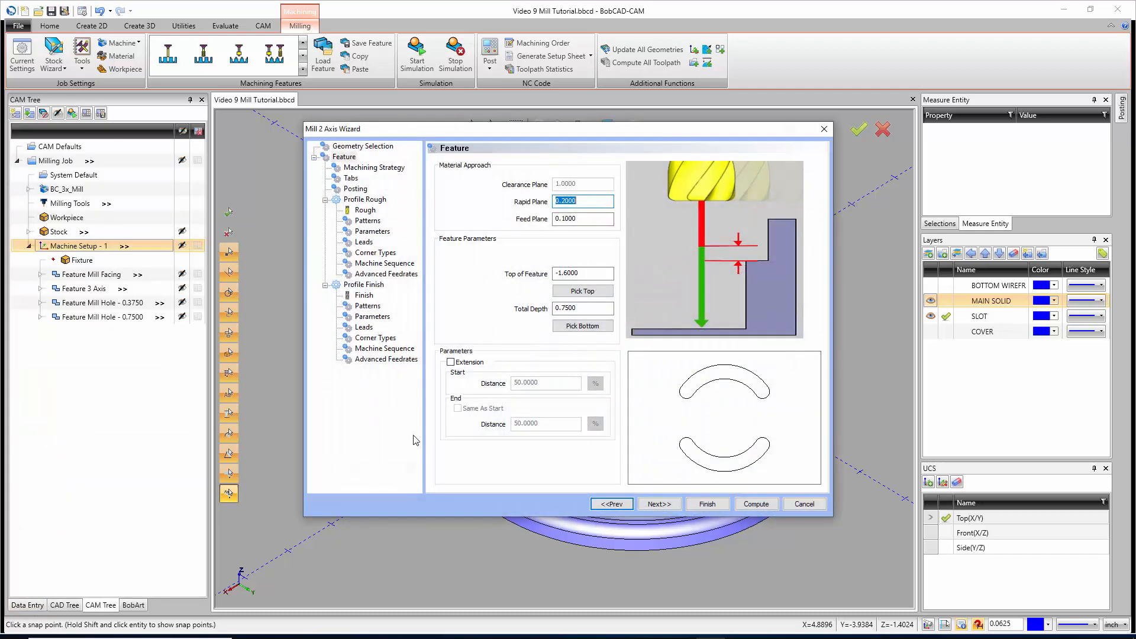
Step: Apply the Pocketing machining strategy to the slot feature and open the Rough tool settings of its Pocket operation
click(667, 506)
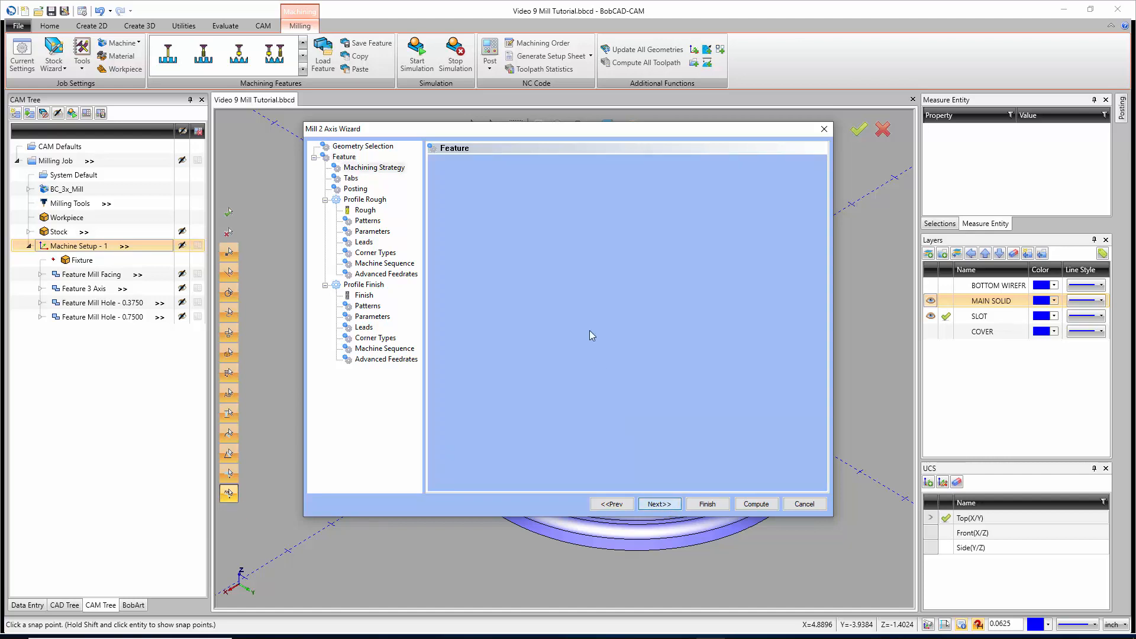
click(492, 196)
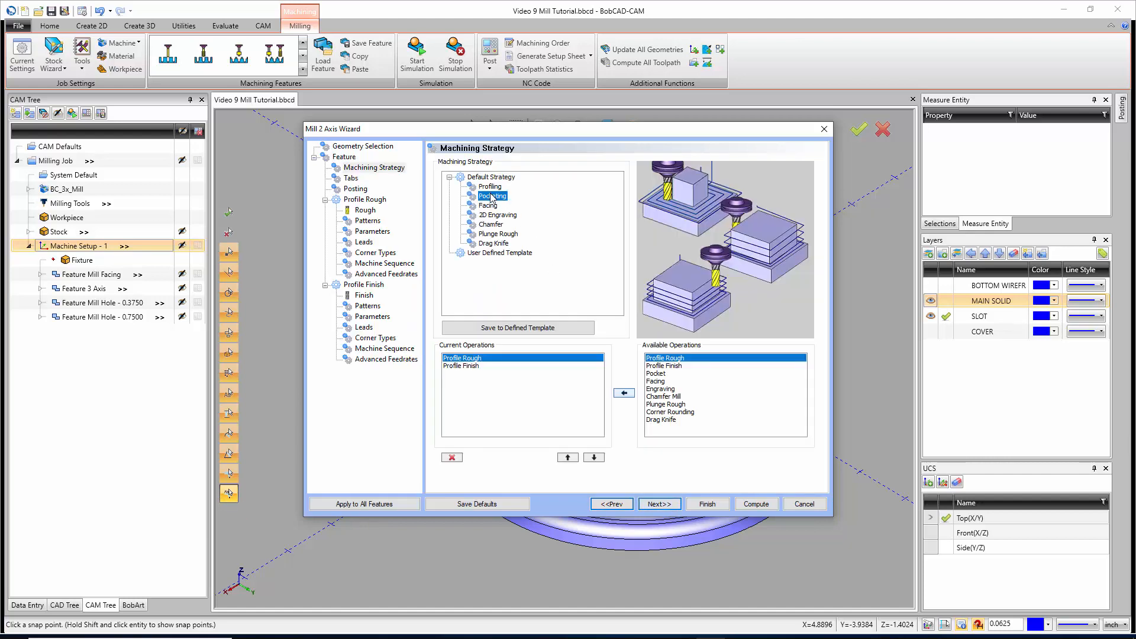
click(470, 364)
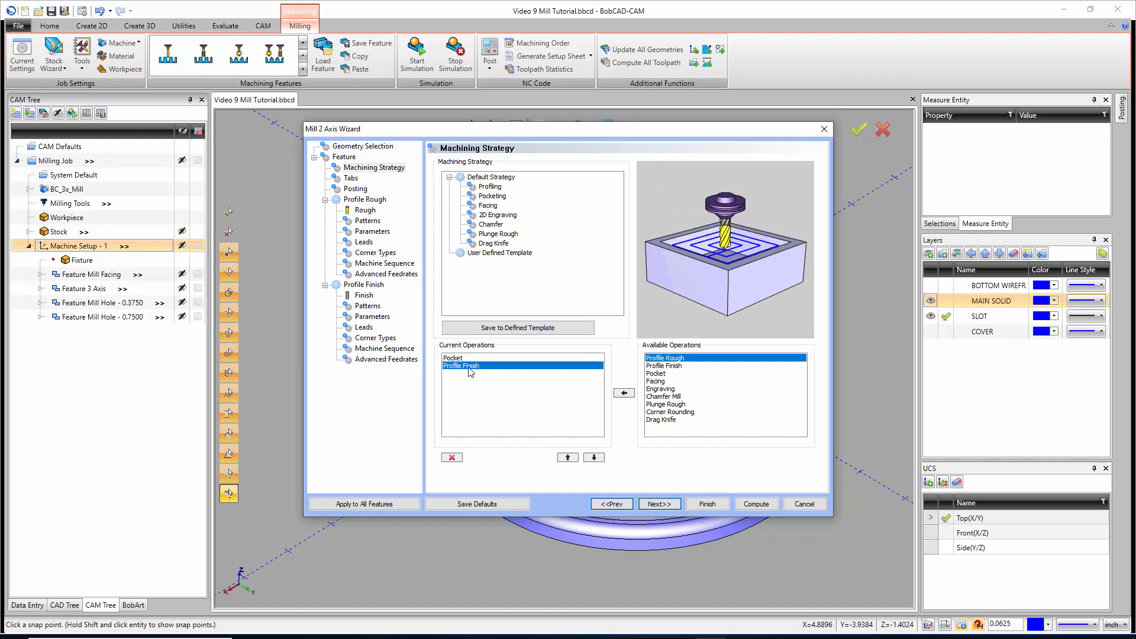
click(661, 504)
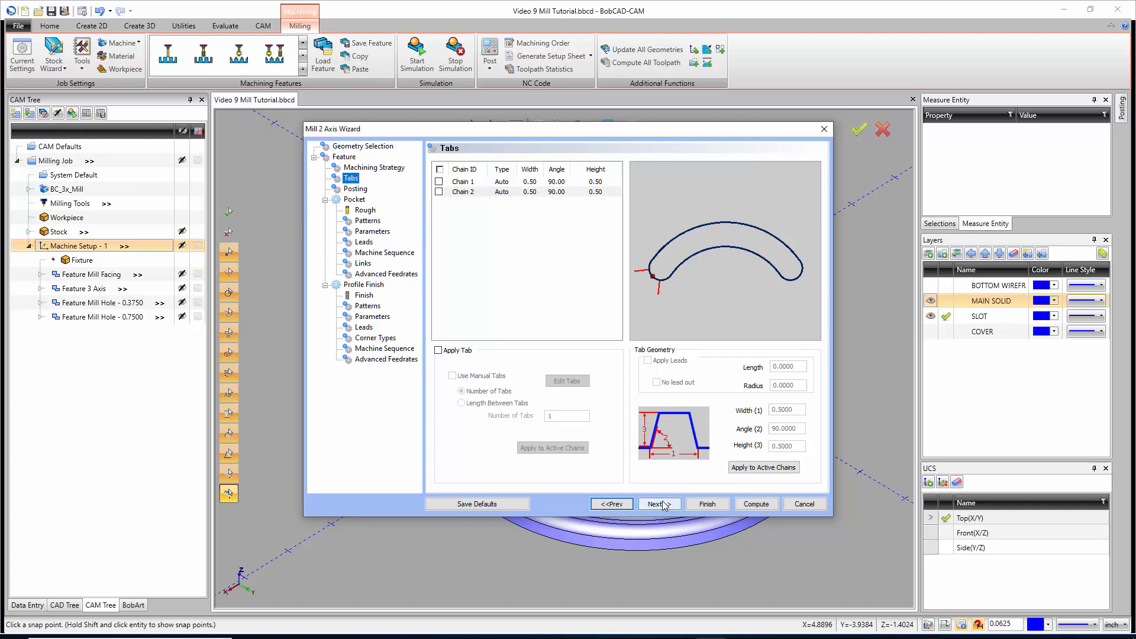
click(662, 504)
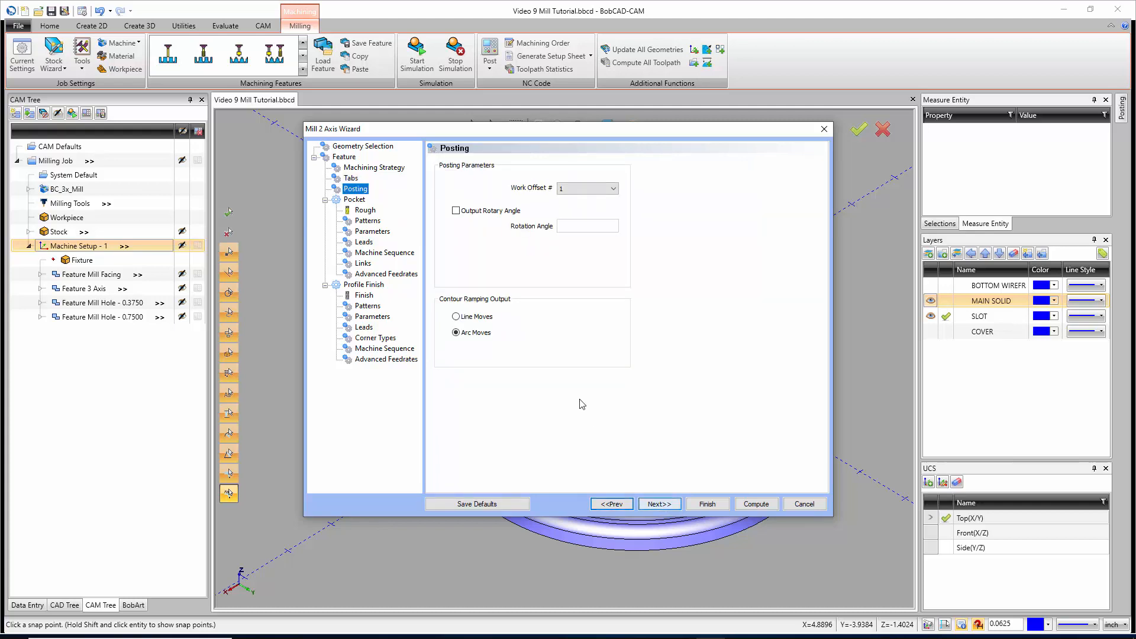
click(662, 504)
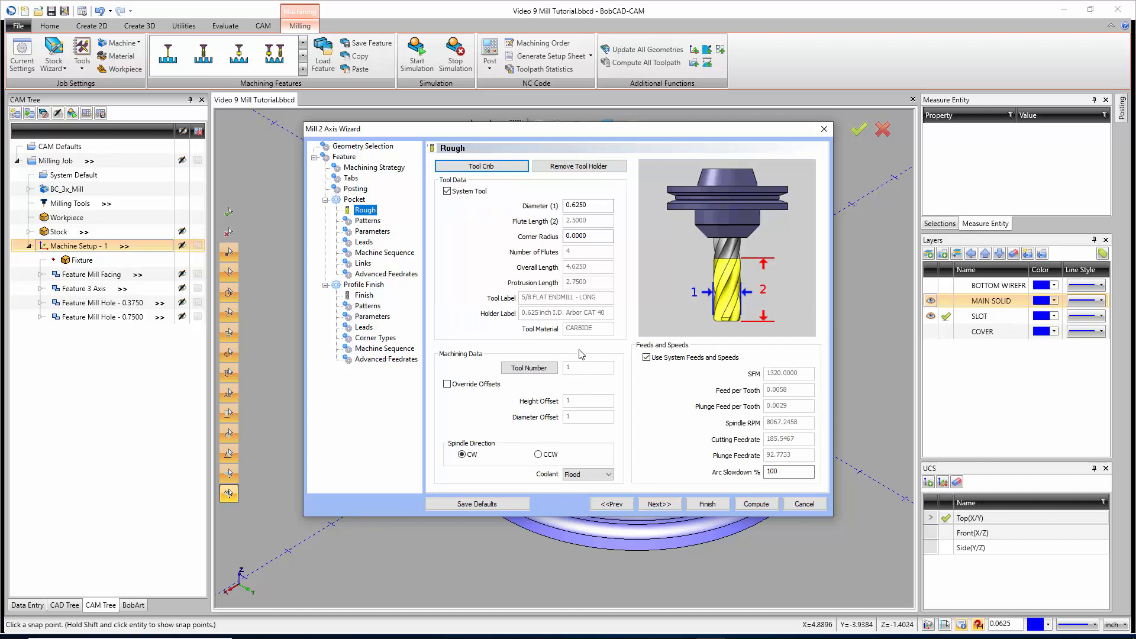
Step: Open the Pocket operation's pattern settings and compare the Standard Pocket options Parallel, Offset Pocket Out and Offset Pocket In
click(661, 504)
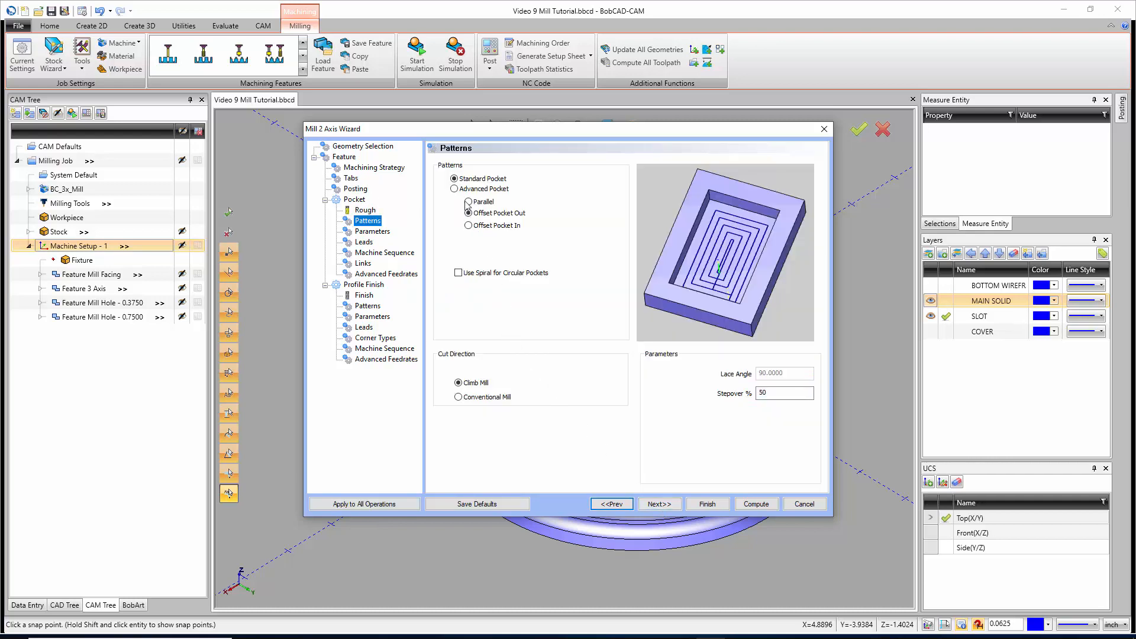
click(456, 180)
click(468, 204)
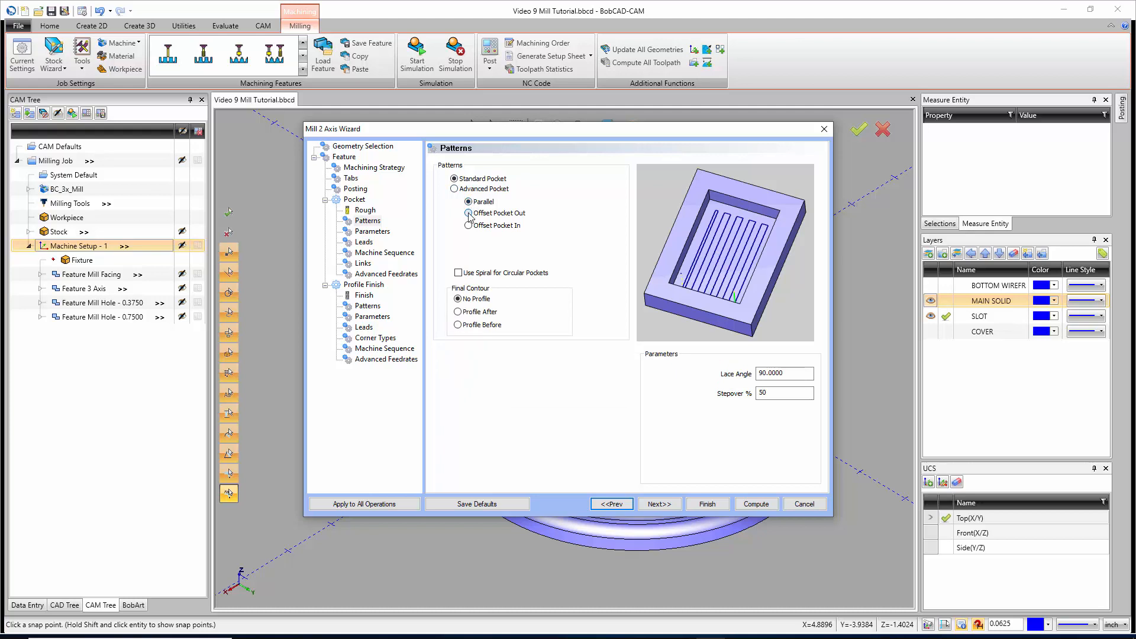
click(469, 214)
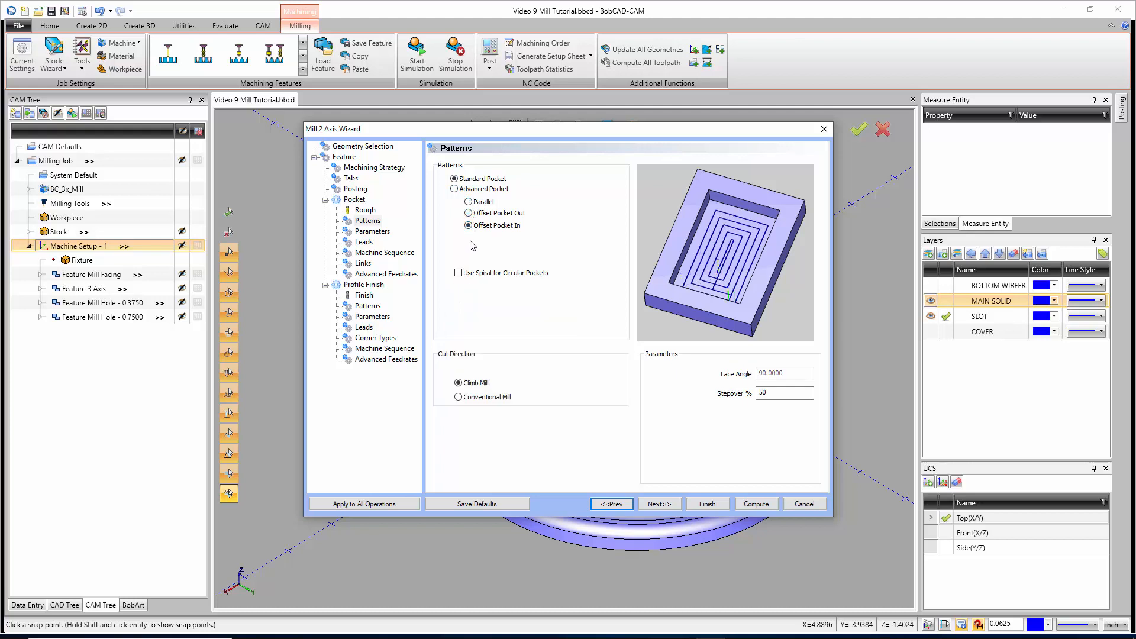
Step: Switch the roughing pattern to Advanced Pocket and preview its Parallel, Offset Pocket Out, Offset Pocket In, Morph Spiral and Adaptive Roughing options
click(455, 189)
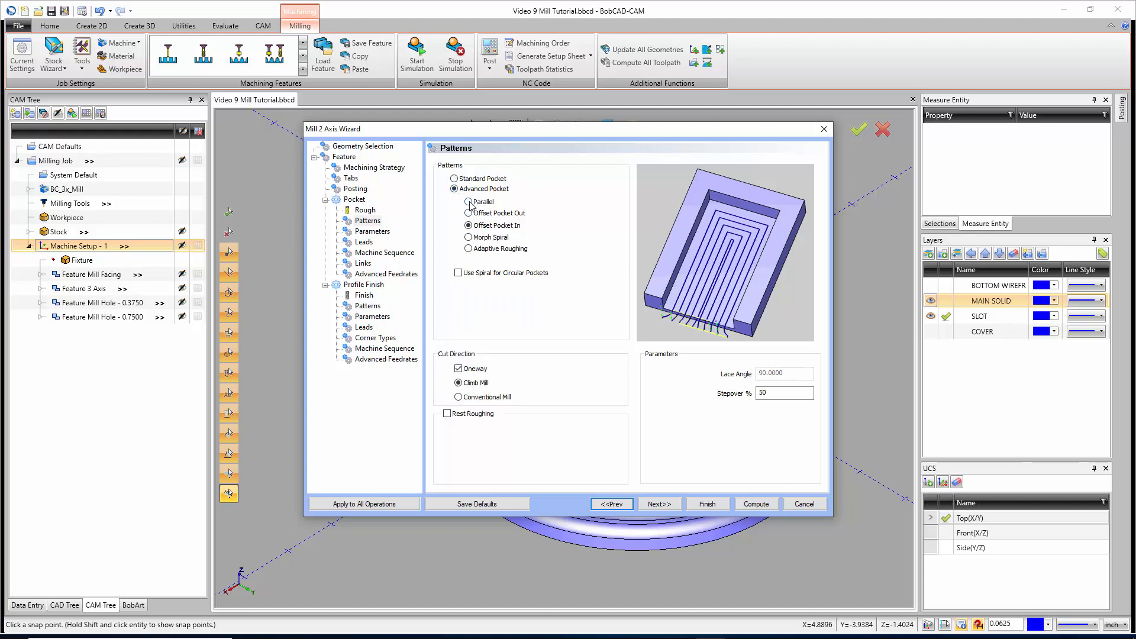
click(468, 202)
click(469, 214)
click(468, 226)
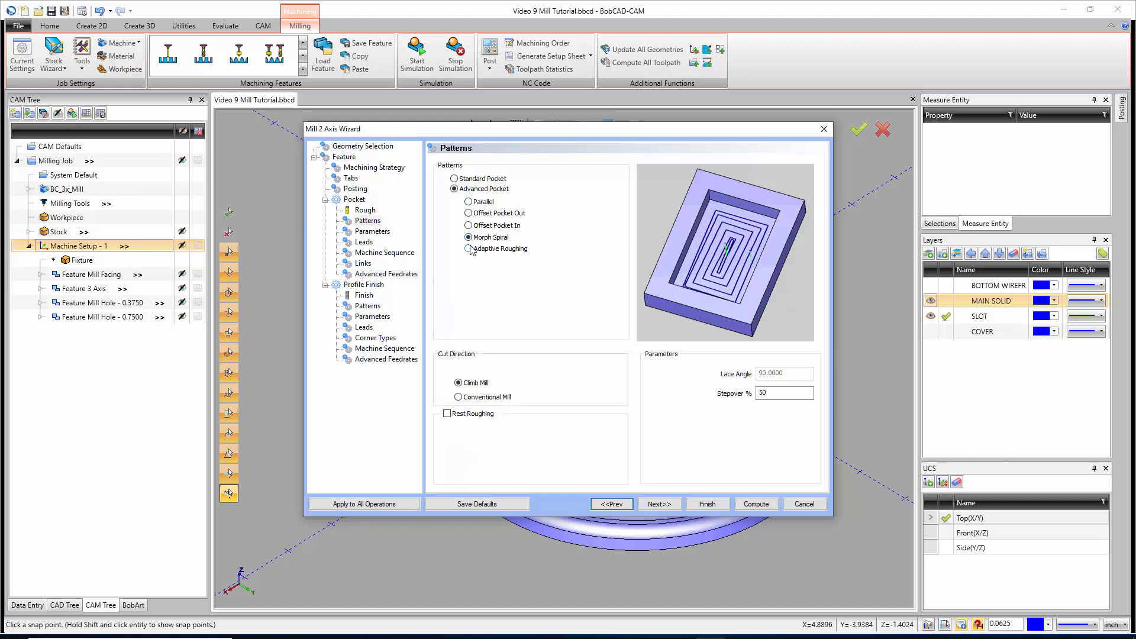
click(469, 249)
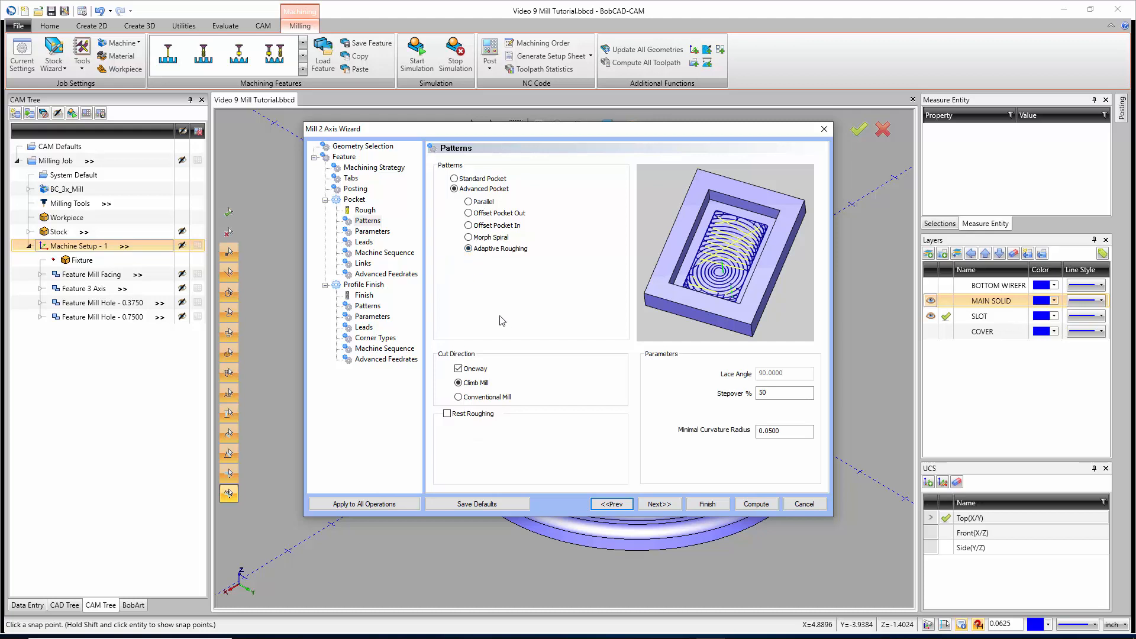
Step: Set the Advanced Pocket pattern to Offset Pocket Out with a 30% stepover and the Climb Mill cut direction
click(468, 213)
double_click(759, 392)
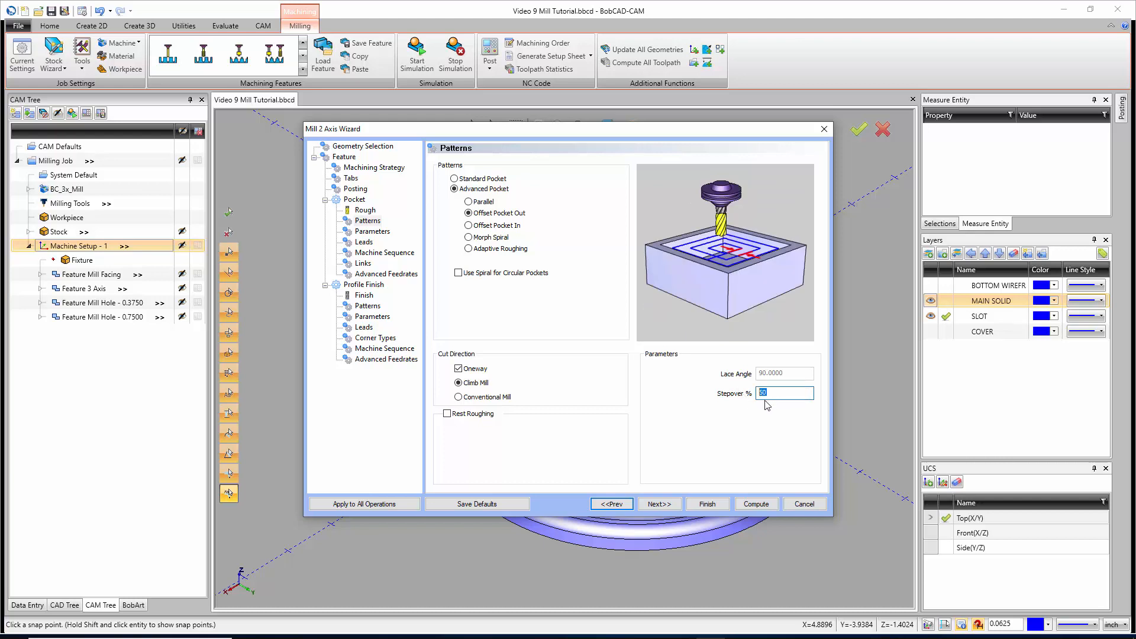
text(3)
click(475, 383)
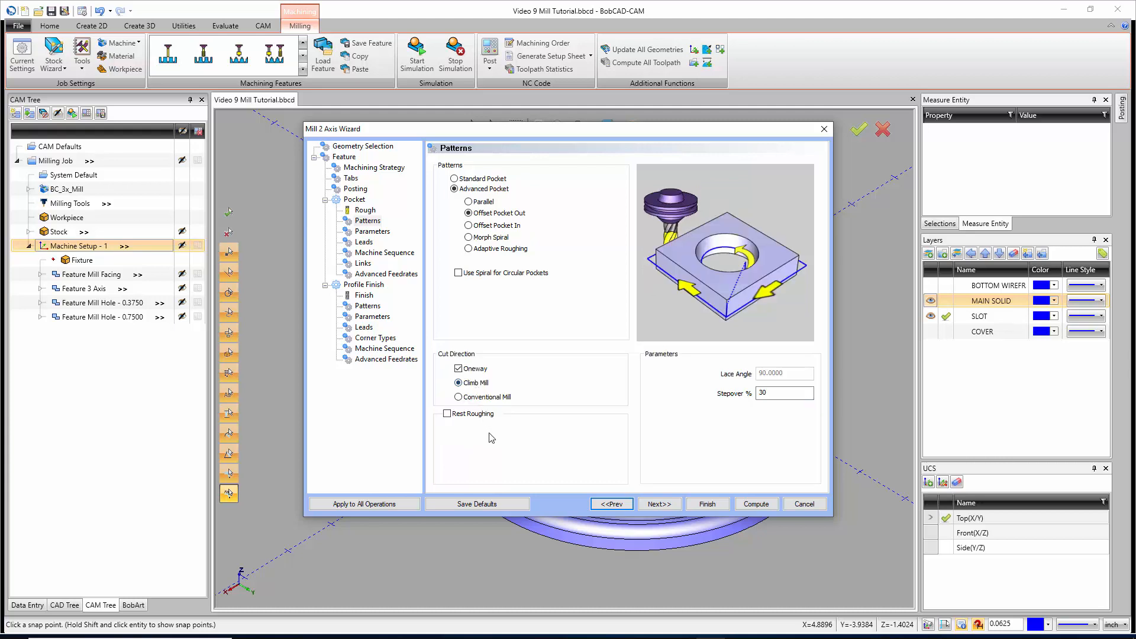
Step: Keep the pocket's side allowance at 0.0150 and bottom allowance at 0.0000, and use multiple even depth steps with a 0.25 depth of cut
click(673, 507)
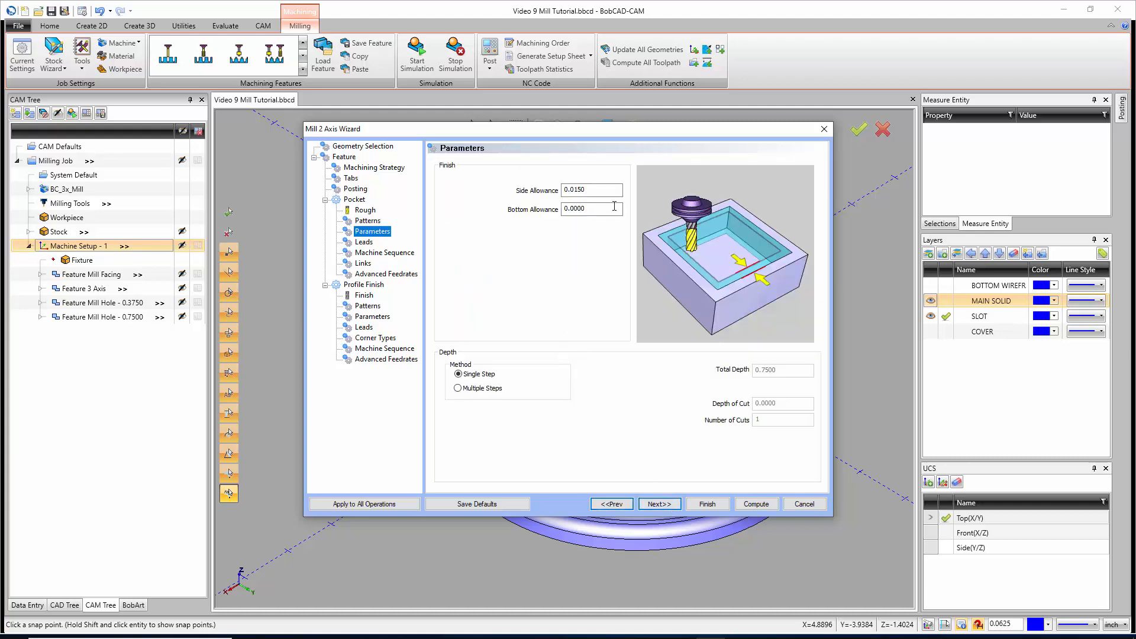
drag(603, 190, 507, 202)
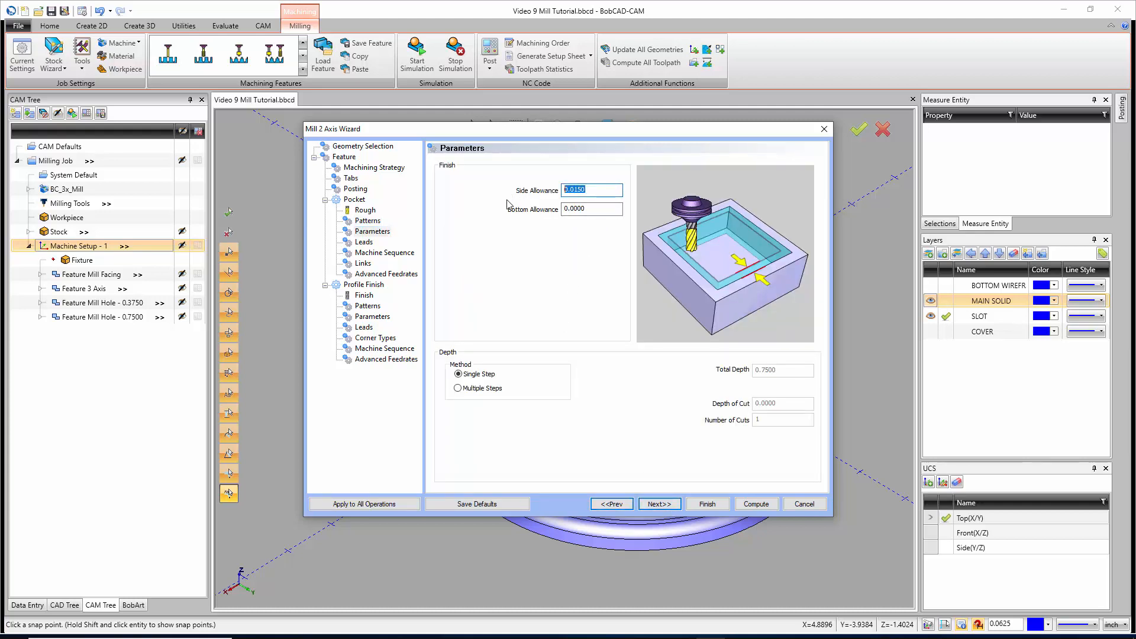
click(610, 210)
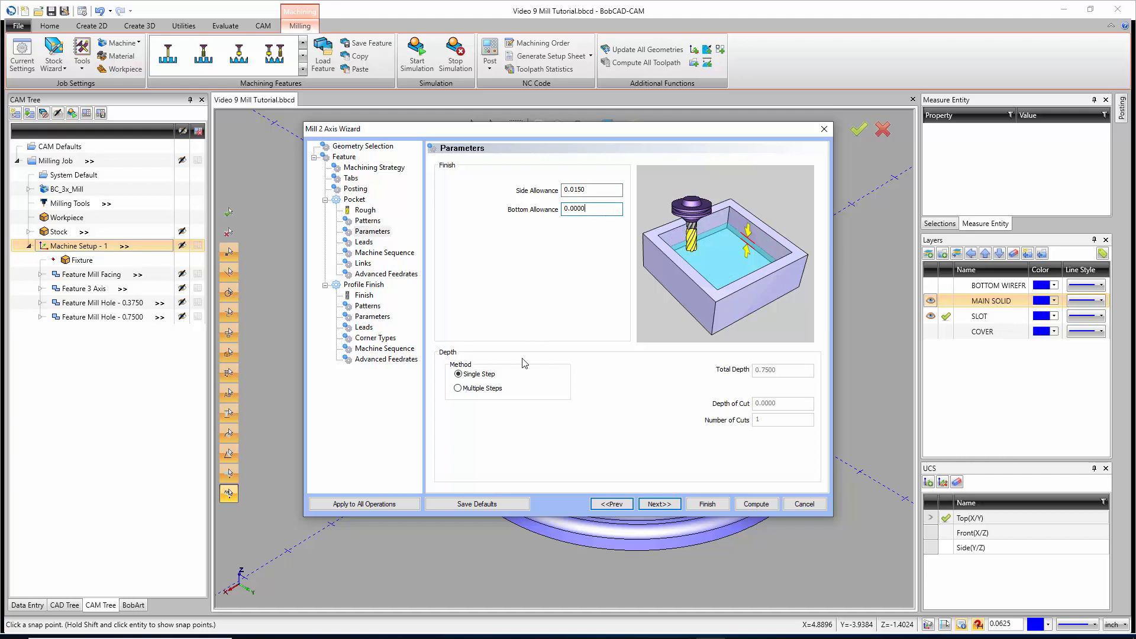
click(458, 389)
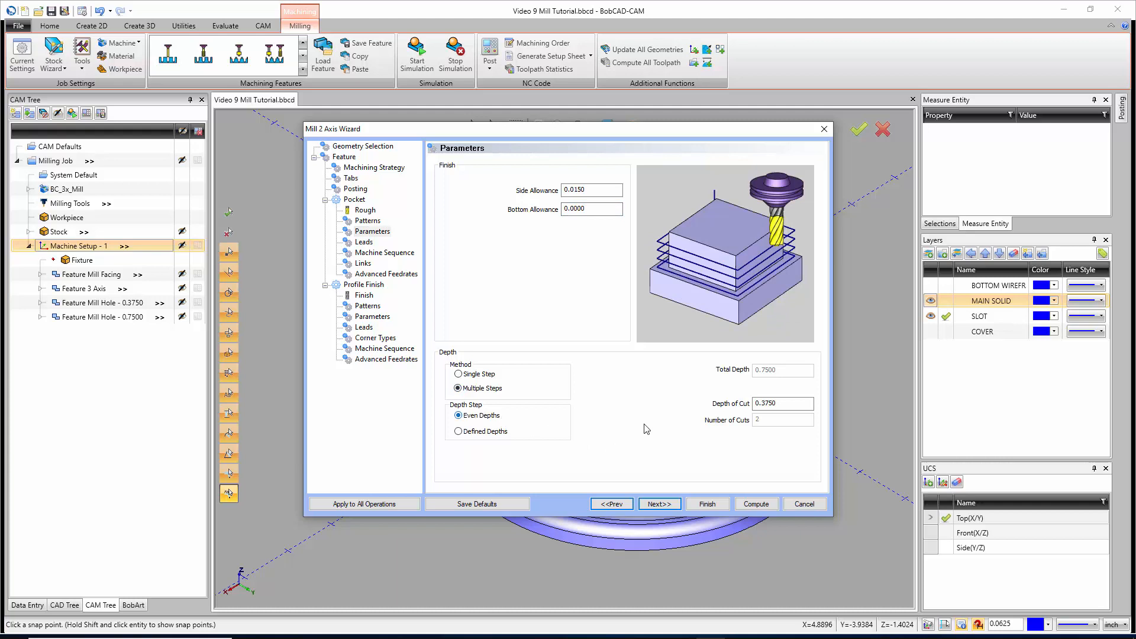
drag(780, 404, 743, 399)
text(.25)
Step: Set the pocket's lead entry to Ramp, keeping the 0.2500 ramp length and 3.0000 angle of approach
click(659, 505)
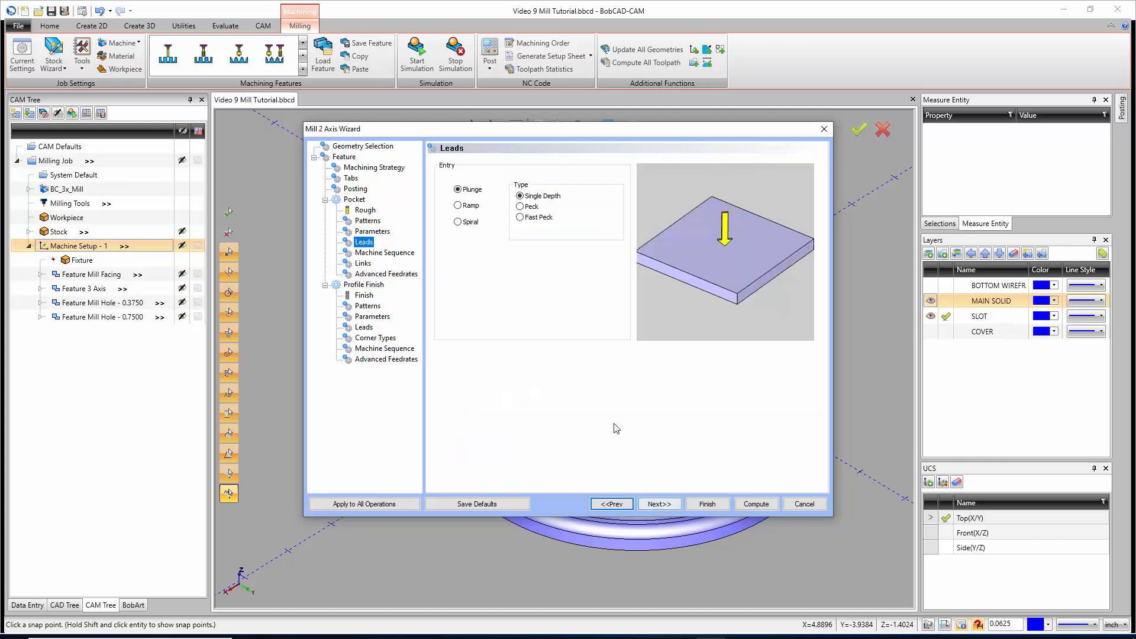
click(457, 206)
click(458, 222)
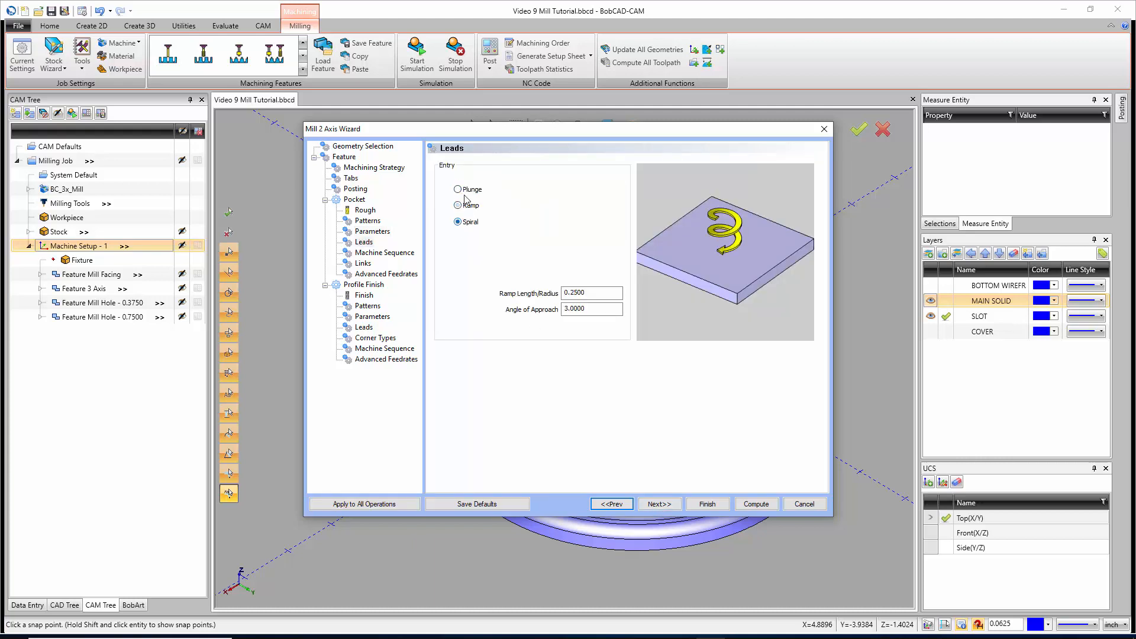
click(458, 205)
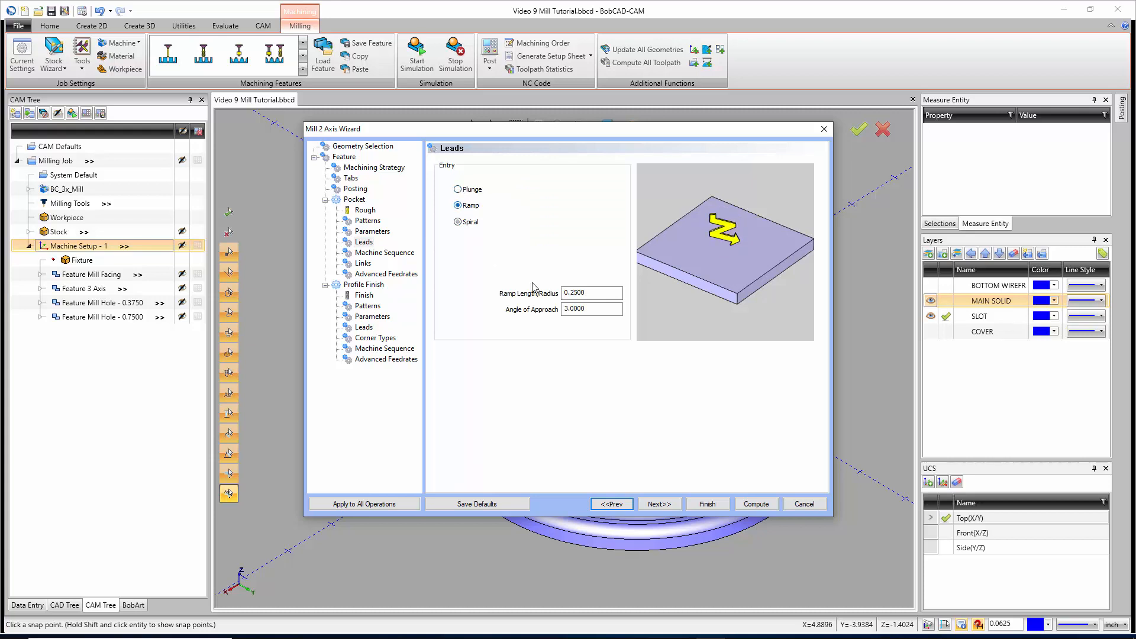
key(Tab)
Step: Set the pocket's machining sort order to Optimized and make its links Direct, including the links between groups
click(663, 504)
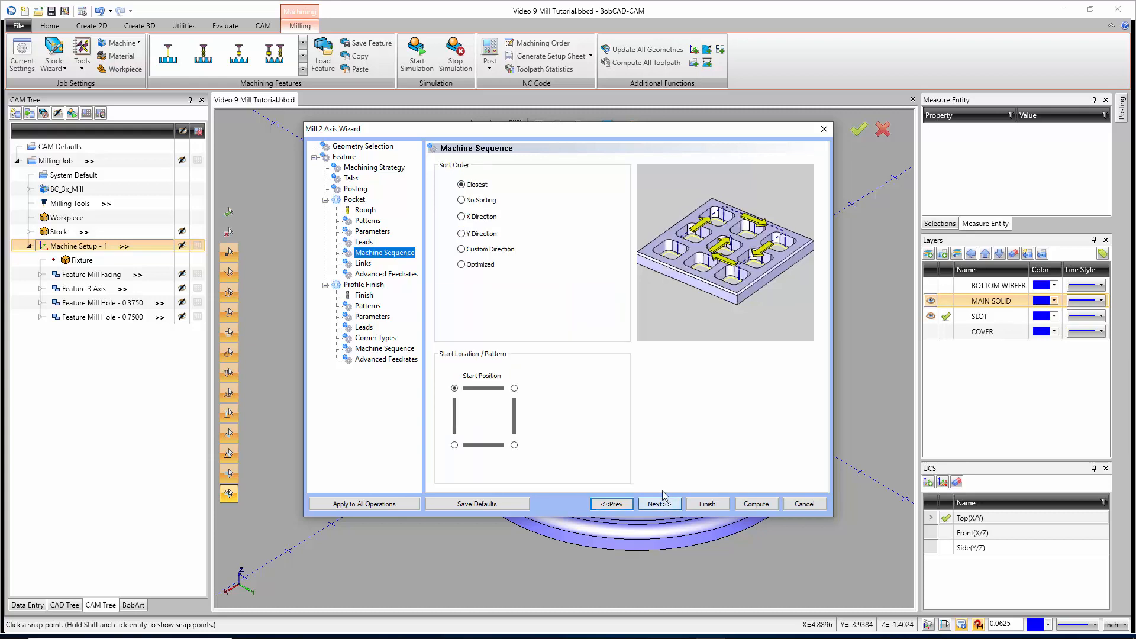
click(479, 265)
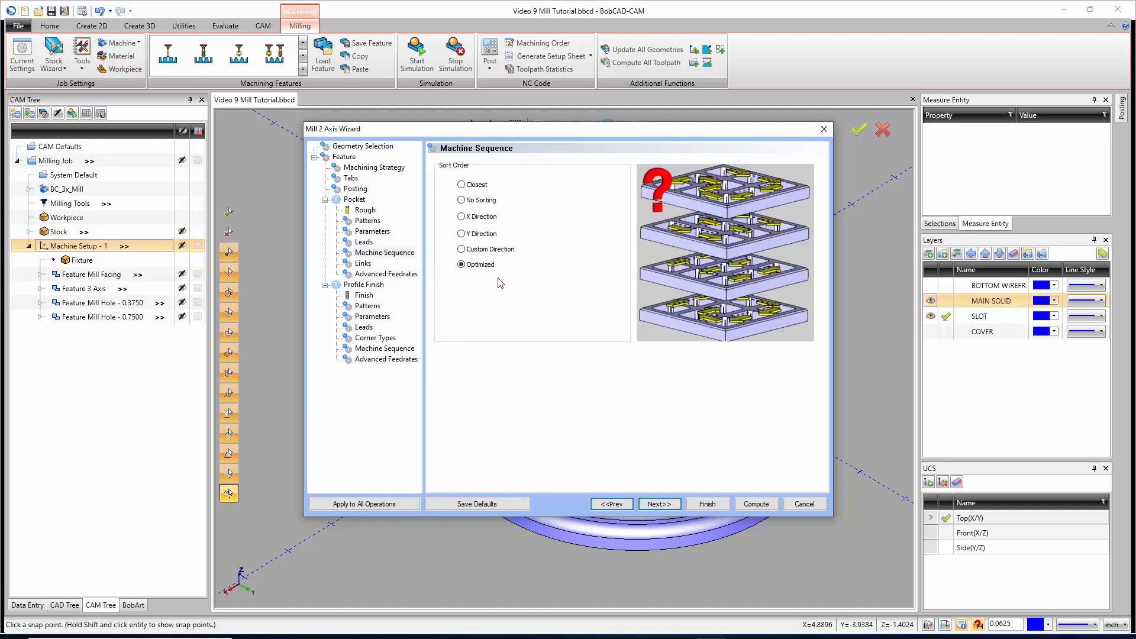
click(663, 505)
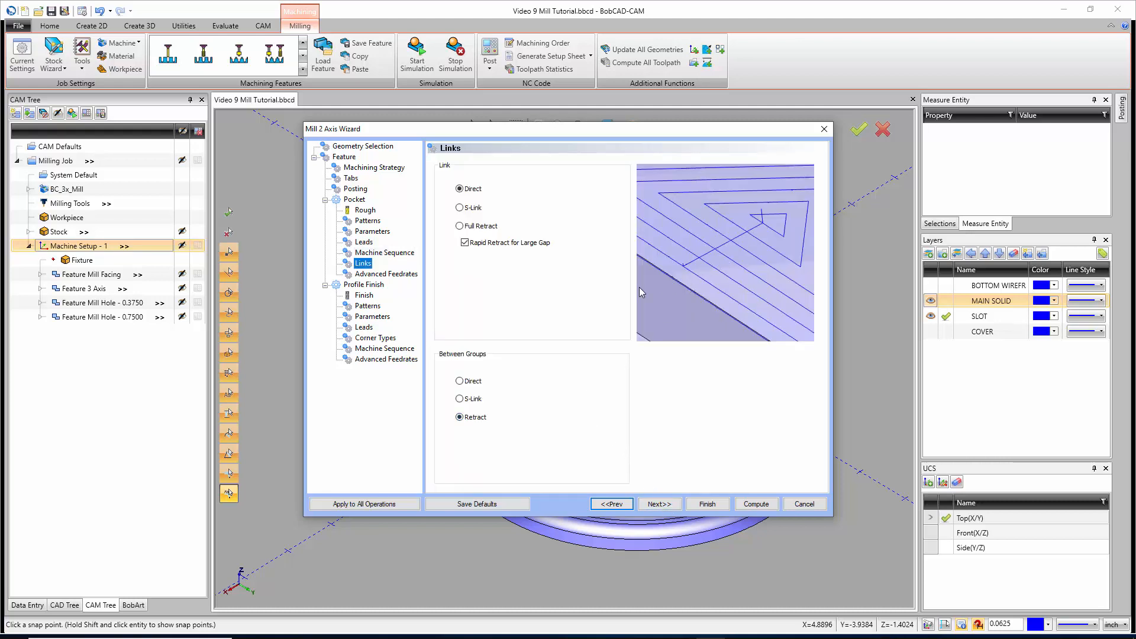
click(472, 189)
click(476, 383)
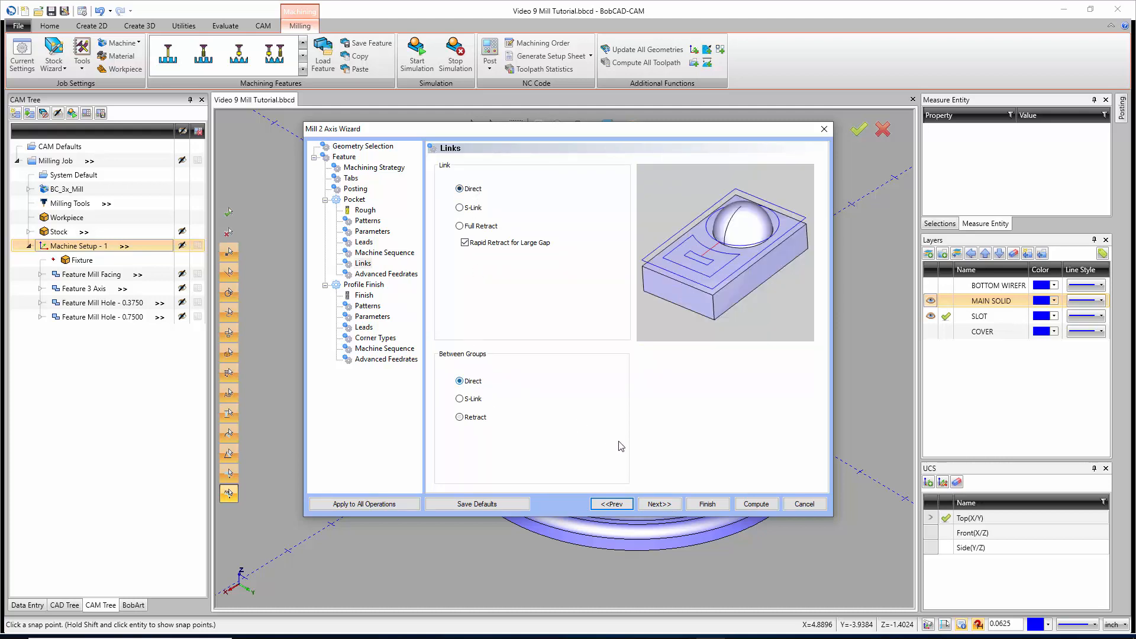
Step: Keep the pocket's default advanced feedrates and assign the 1/2 FLAT ENDMILL - LONG from the tool crib to the Profile Finish operation
click(658, 506)
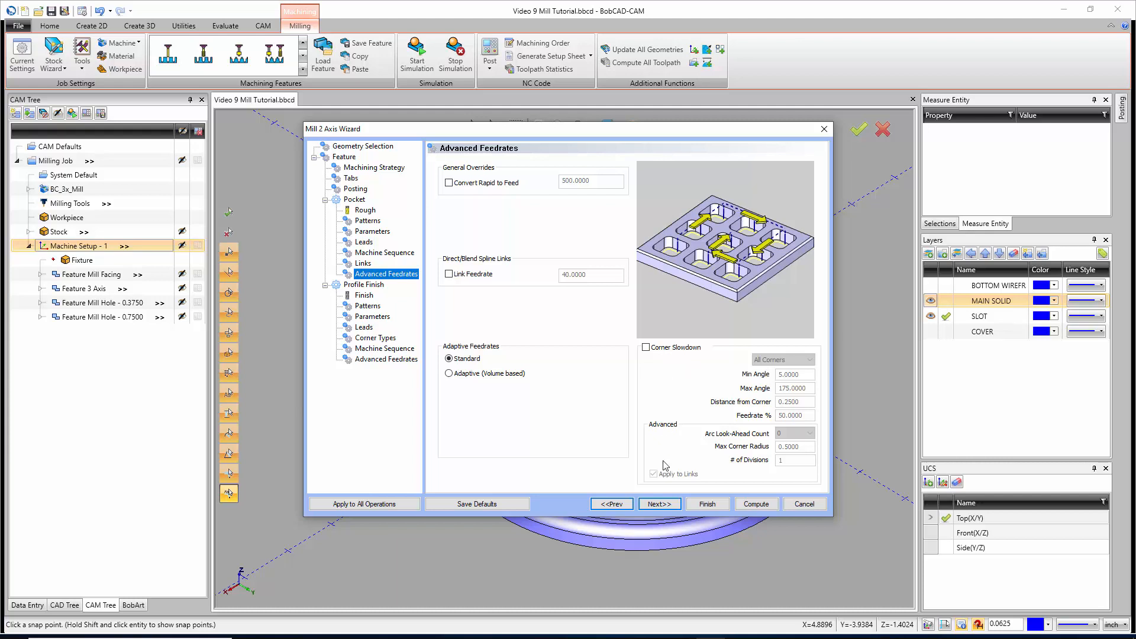
click(658, 503)
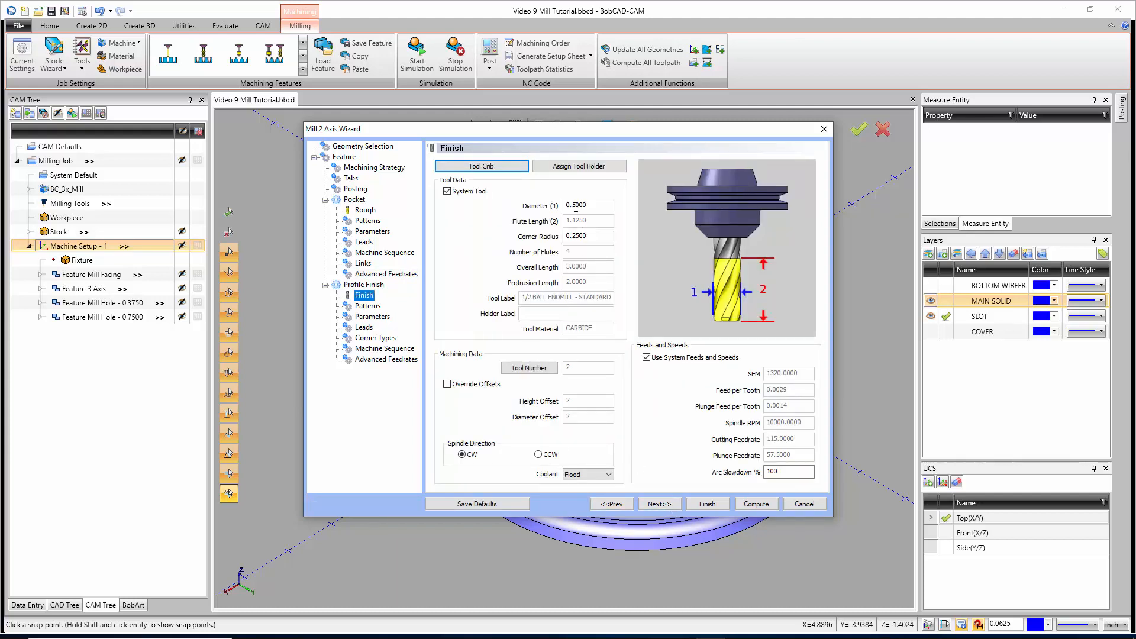
click(482, 166)
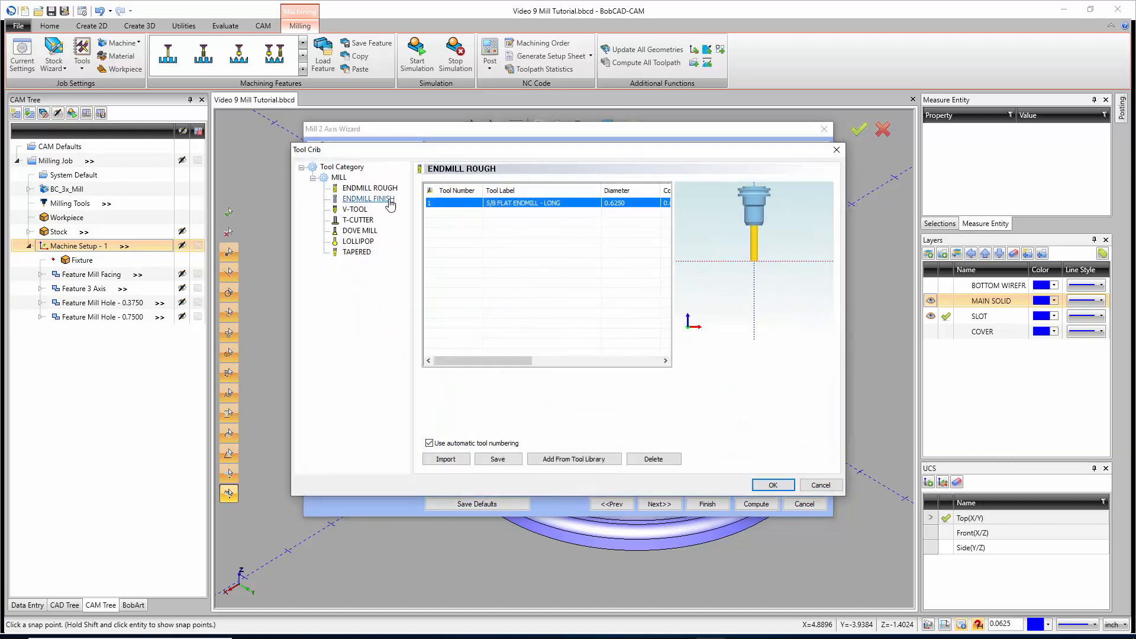
click(368, 198)
click(506, 213)
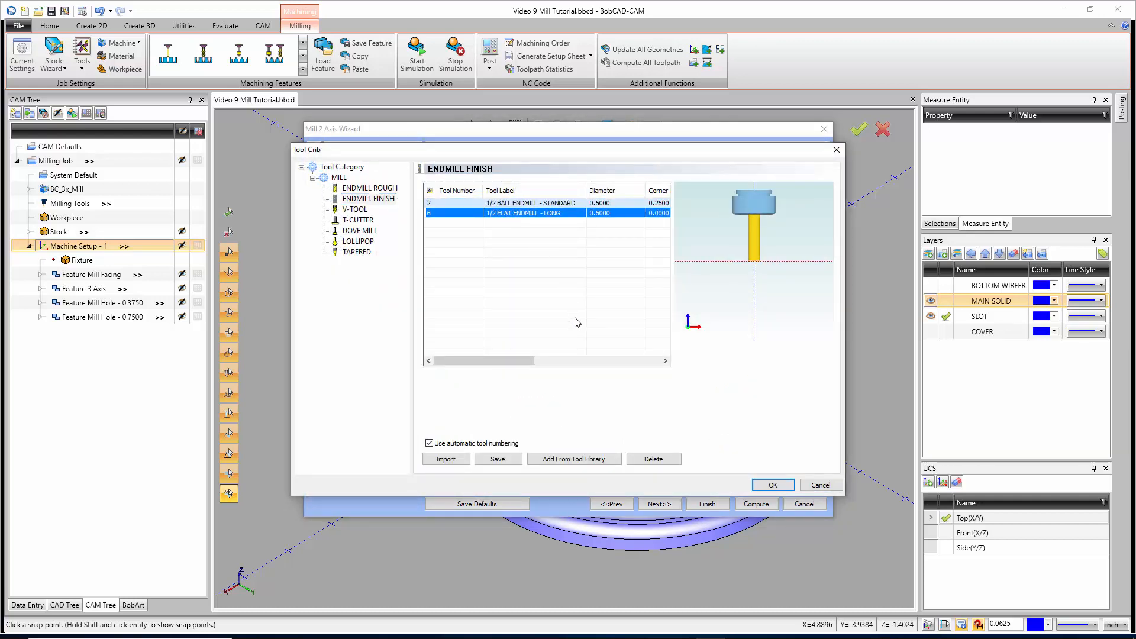
click(771, 485)
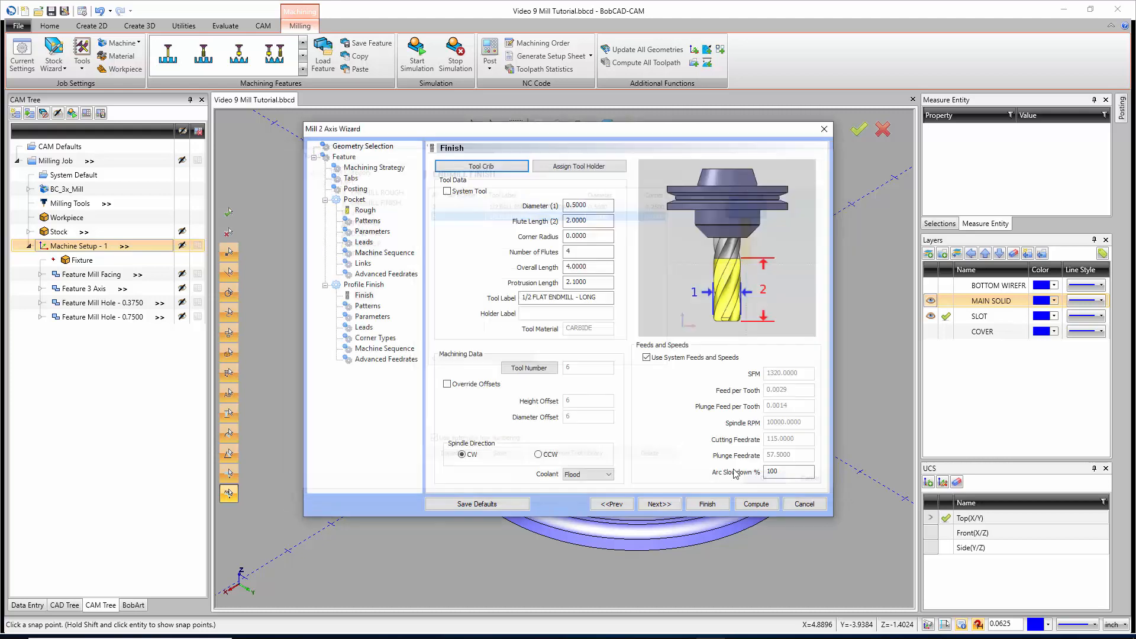
Step: Keep the Profile Finish pattern Standard with system compensation Left, and set its machine compensation to Comp Left / G41
click(660, 504)
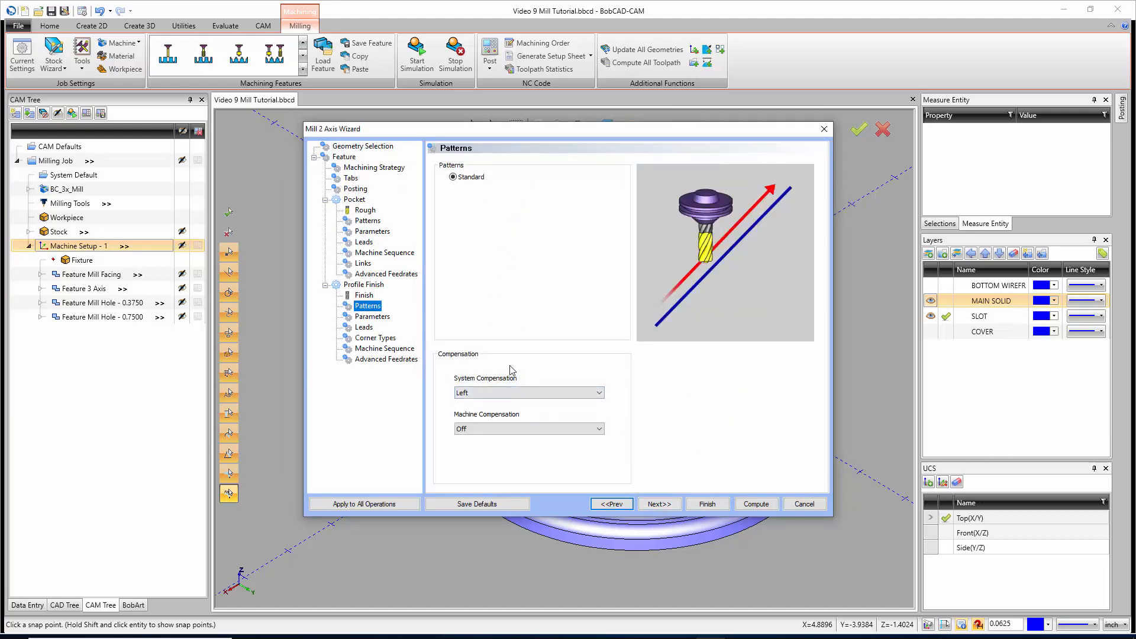
click(471, 175)
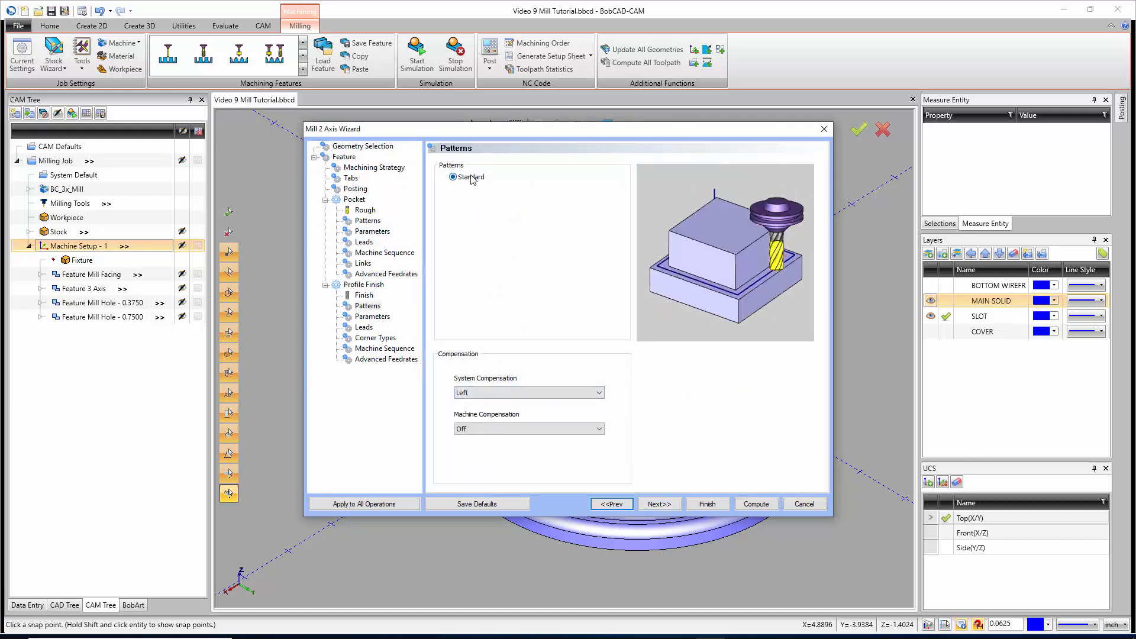
click(516, 393)
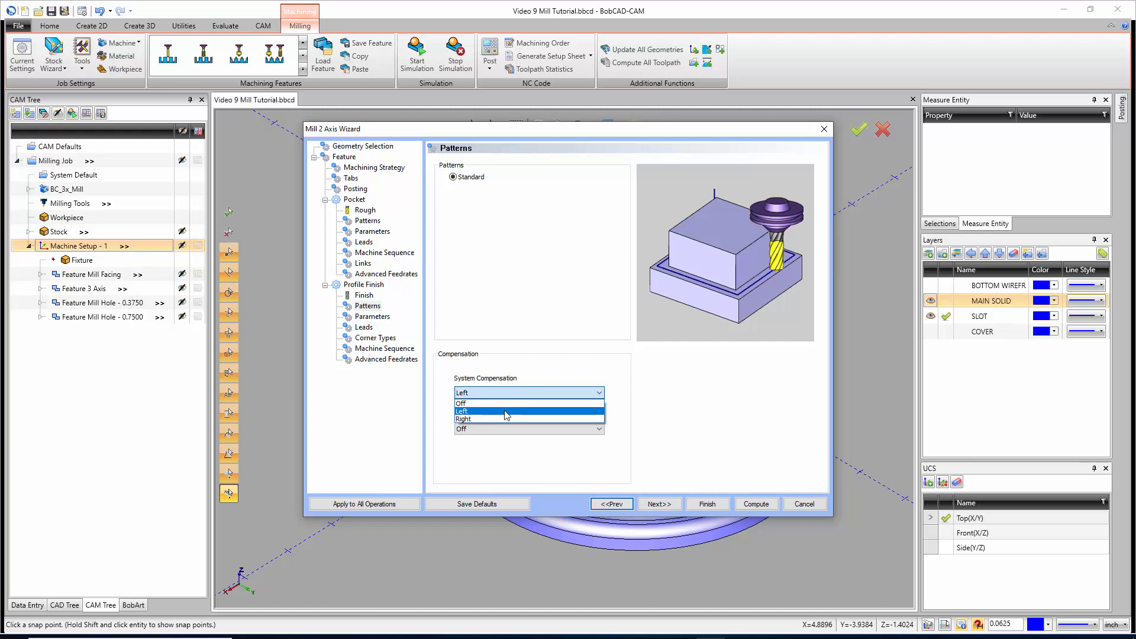
click(507, 411)
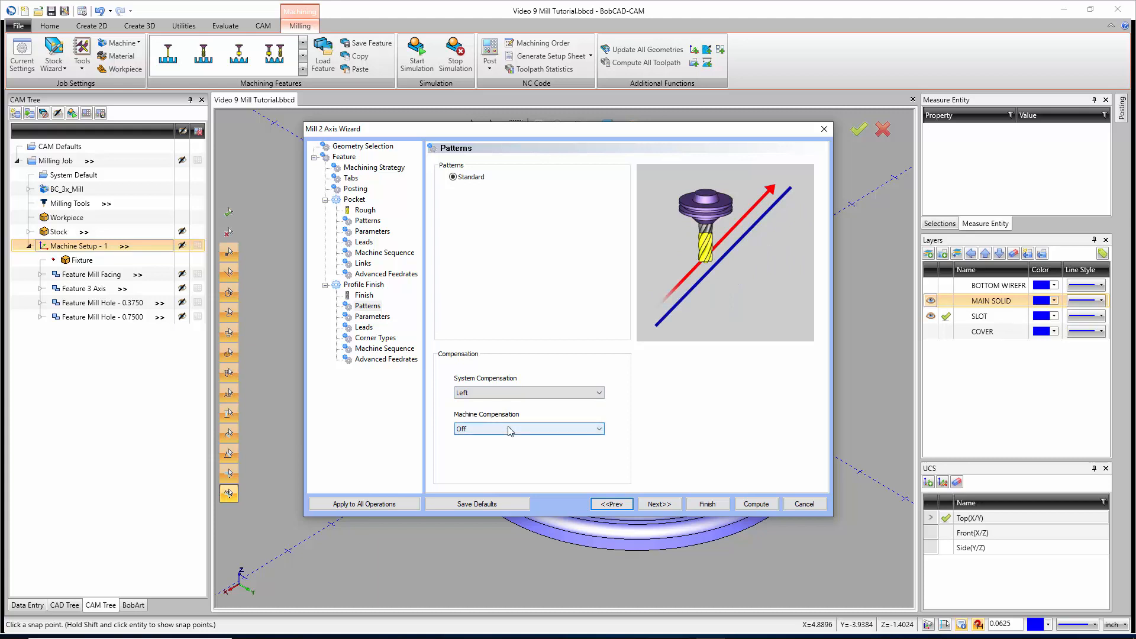
click(509, 428)
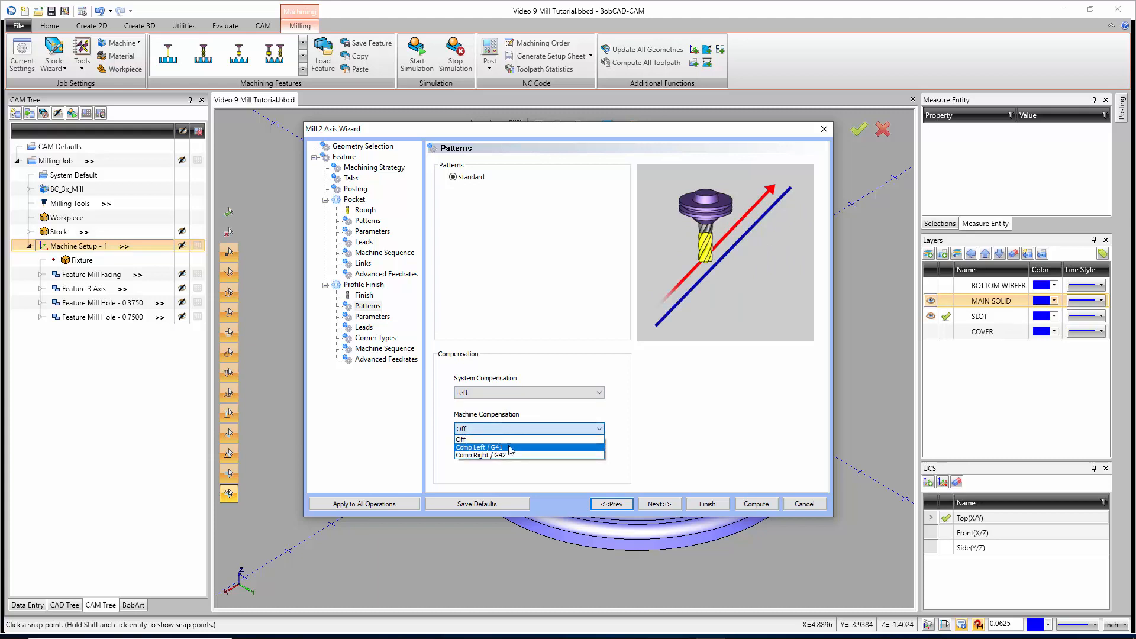
click(510, 447)
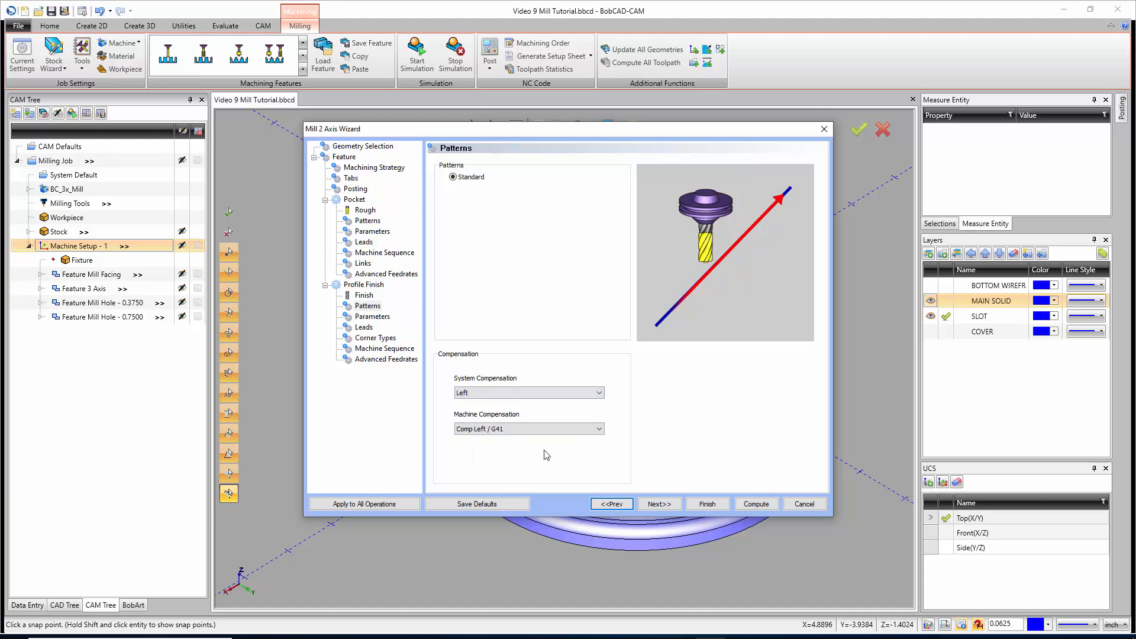
Step: Check the side and bottom allowances in the Profile Finish parameters
click(659, 504)
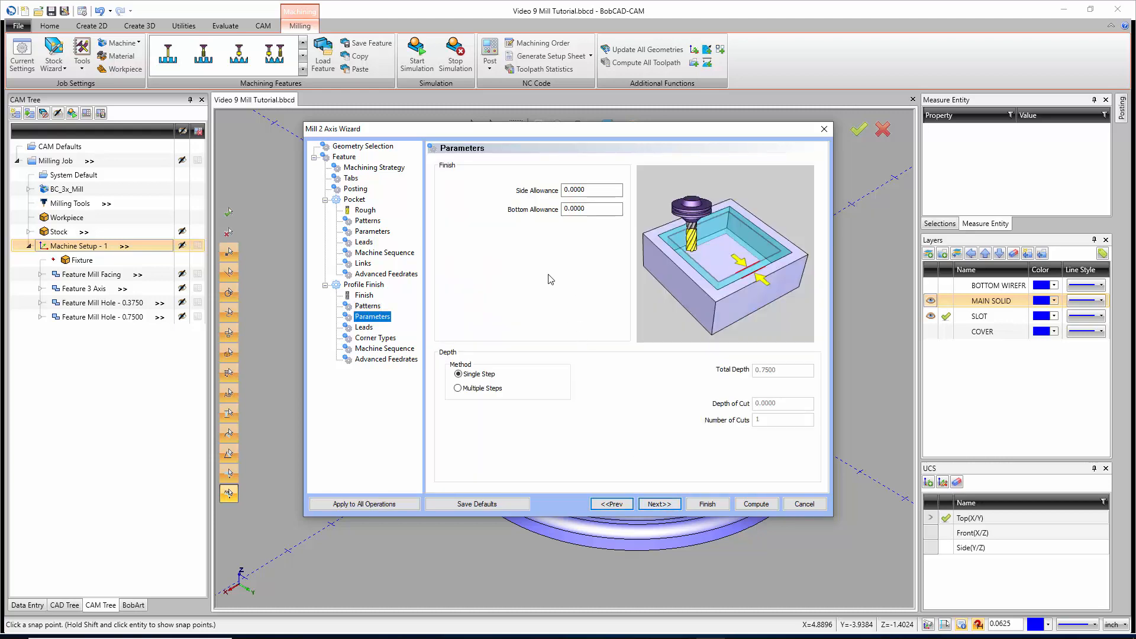
click(598, 187)
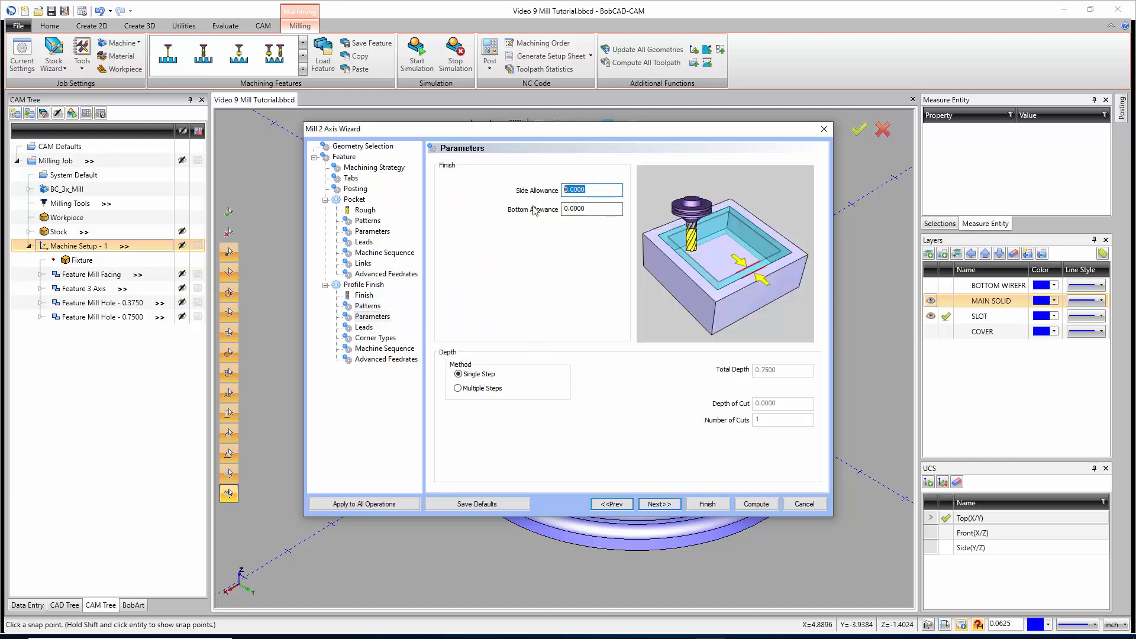
double_click(599, 209)
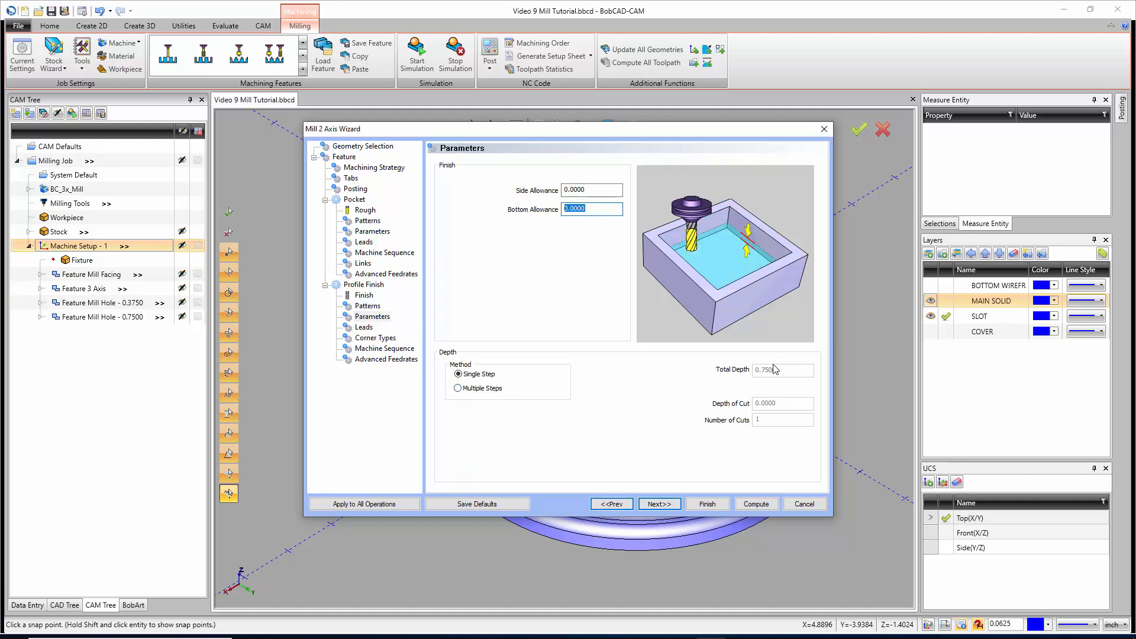
Step: Give the Profile Finish a plunge entry and a circular lead-in with a 0.125 line length and a 0.125 arc radius
click(663, 504)
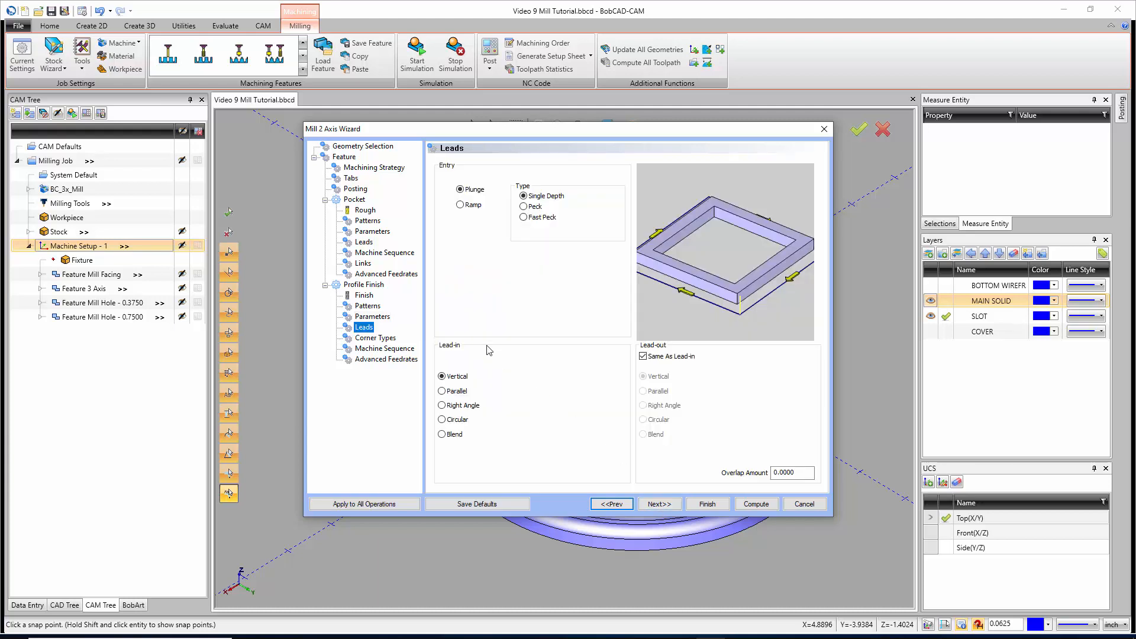
click(461, 190)
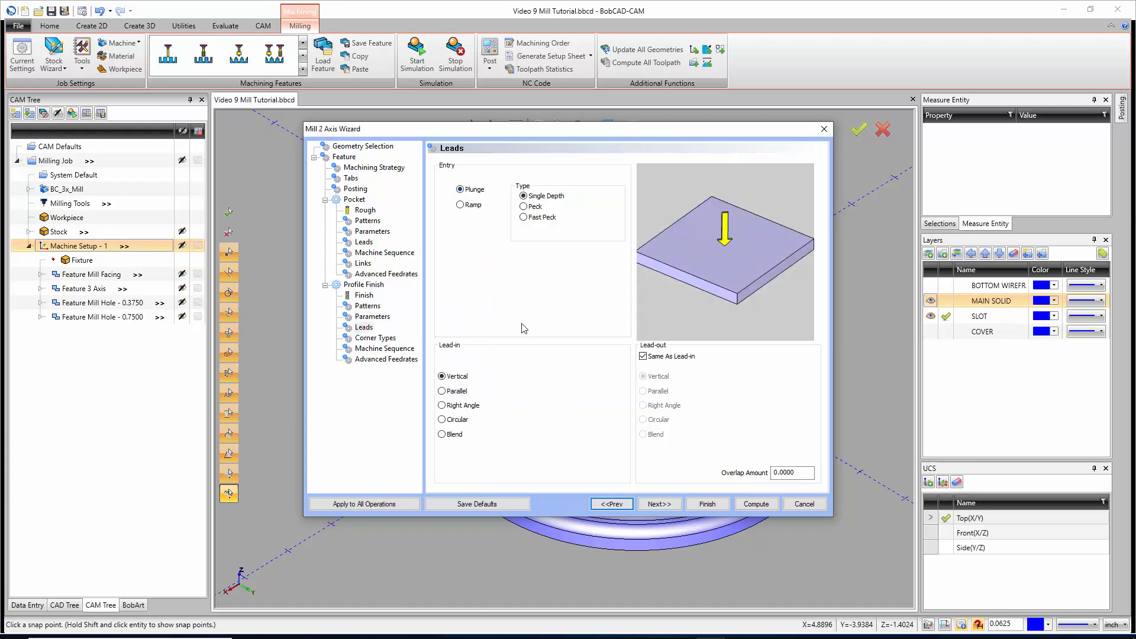
click(442, 420)
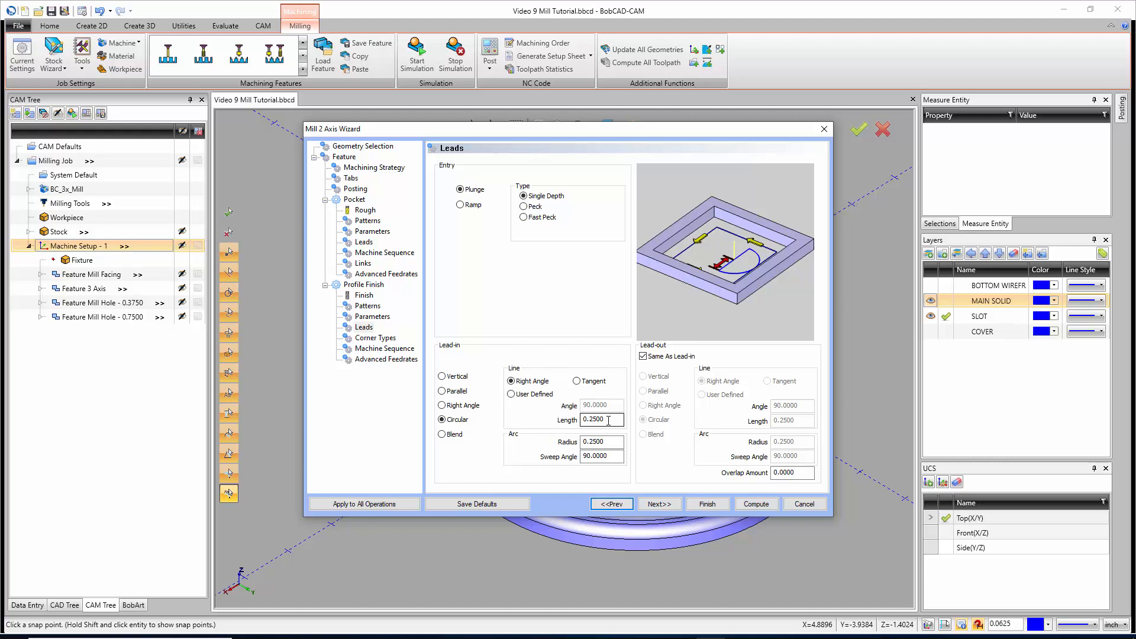
drag(608, 420, 575, 423)
text(.)
key(Tab)
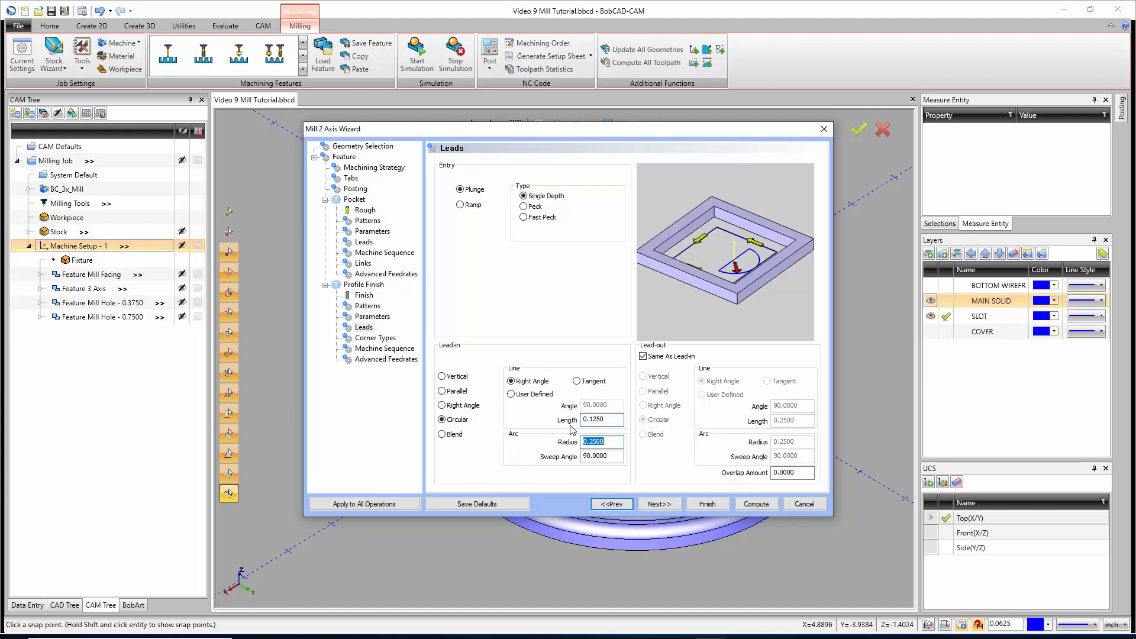
text(.1)
key(Tab)
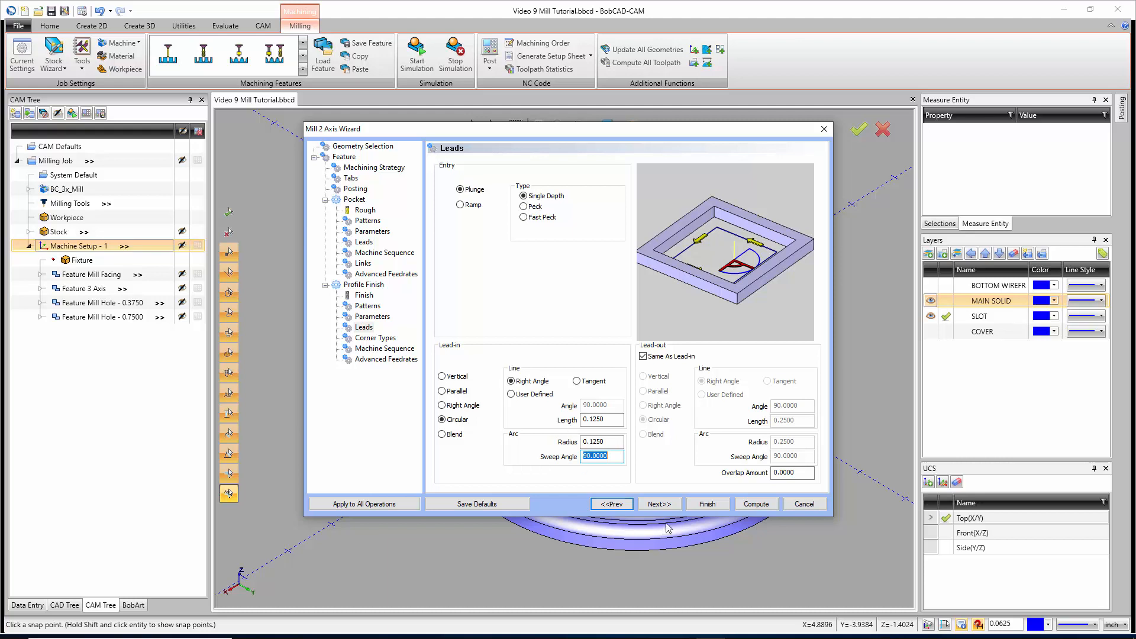
Step: Keep sharp corners and default feedrates, set the Profile Finish sort order to Optimized, and compute the slot toolpaths
click(659, 504)
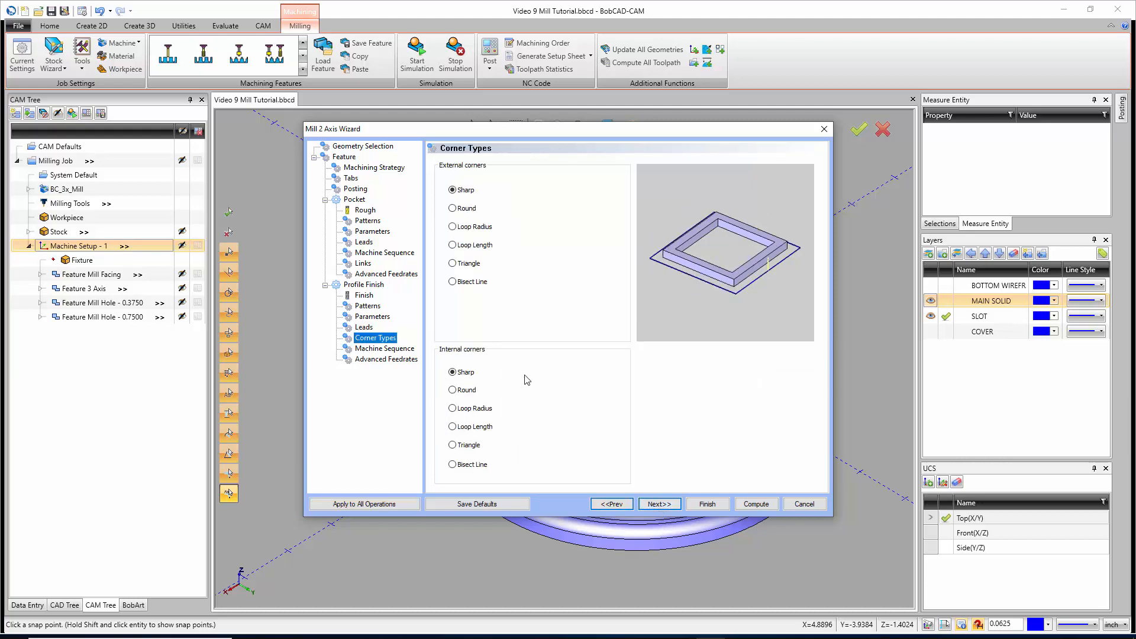
click(657, 504)
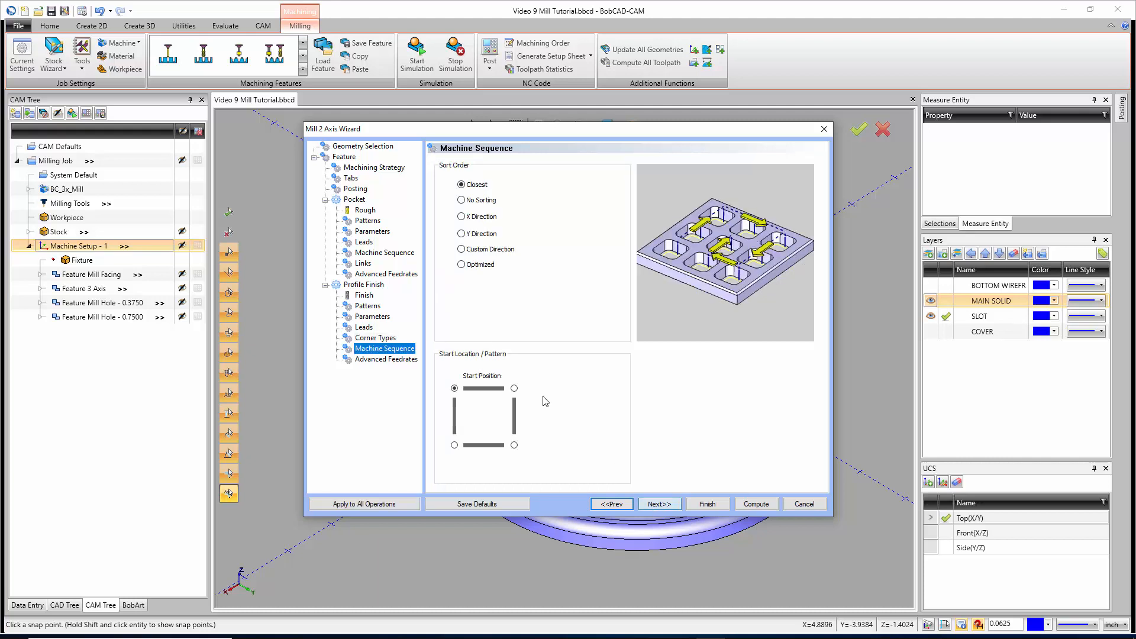
click(478, 268)
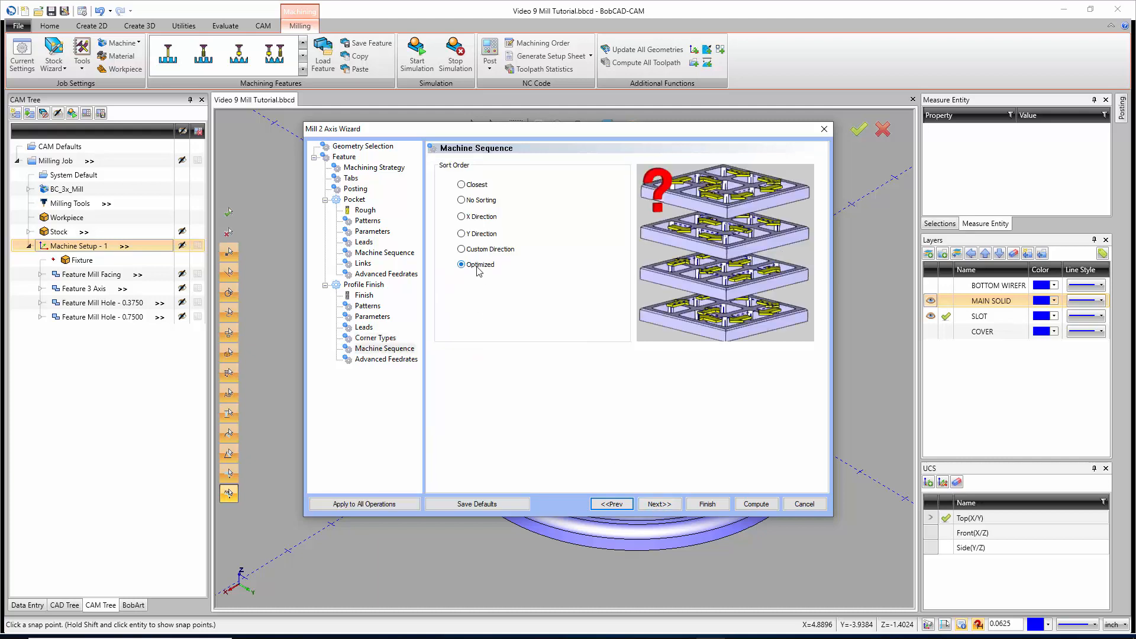
click(667, 505)
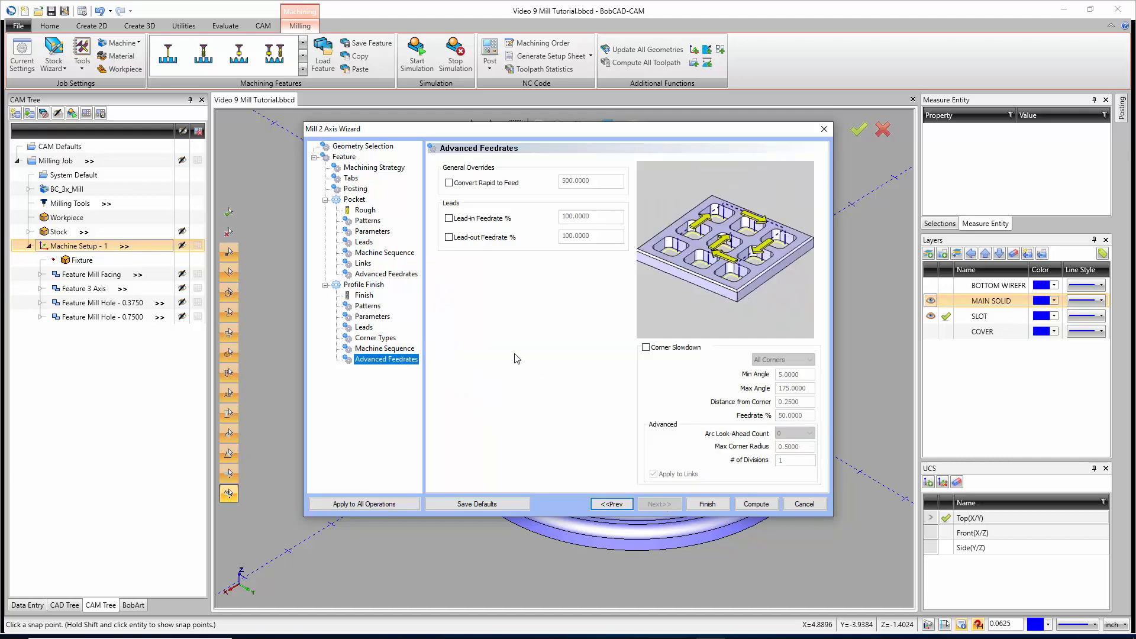
click(762, 504)
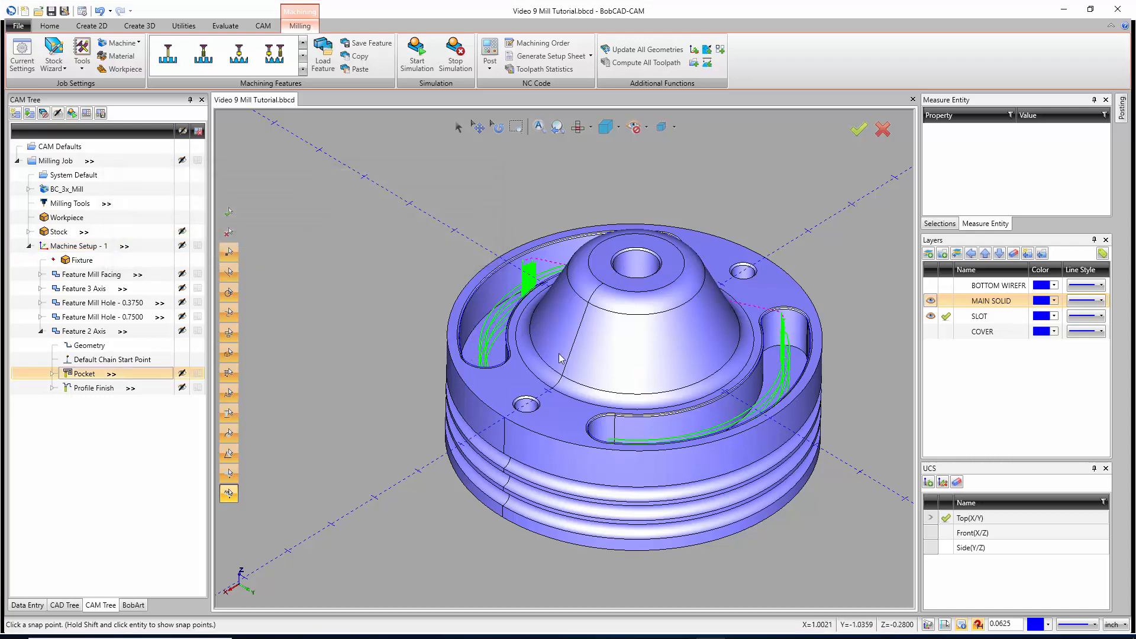
Step: Inspect the computed Profile Finish toolpath and its circular lead-in inside the curved slots
click(93, 389)
middle_drag(571, 367, 597, 494)
scroll(598, 500, up, 5)
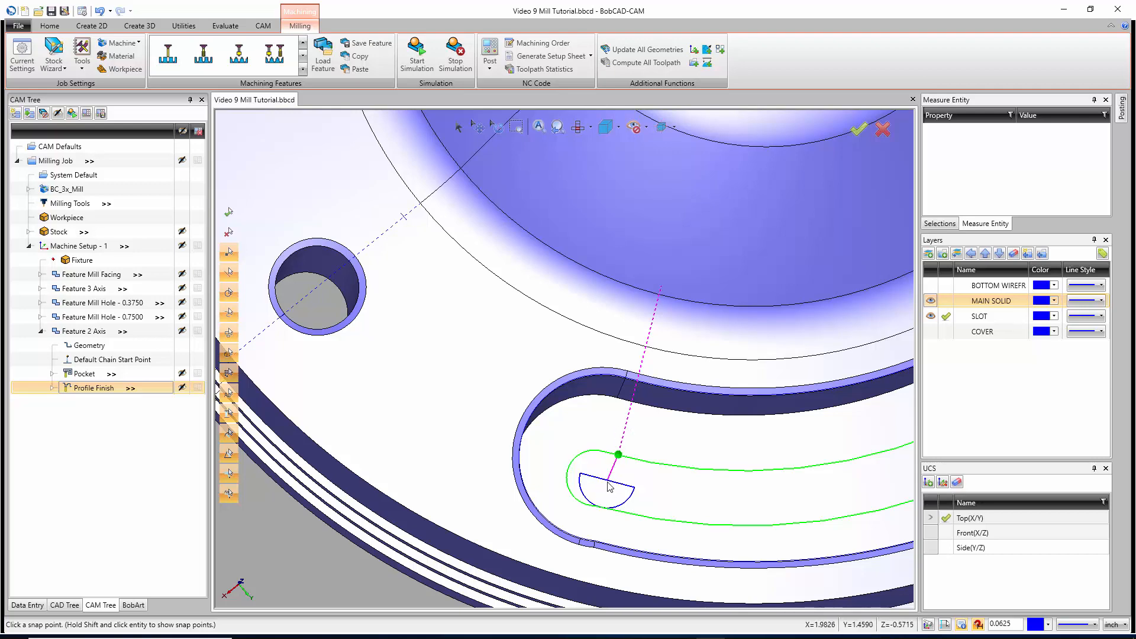
scroll(592, 423, down, 6)
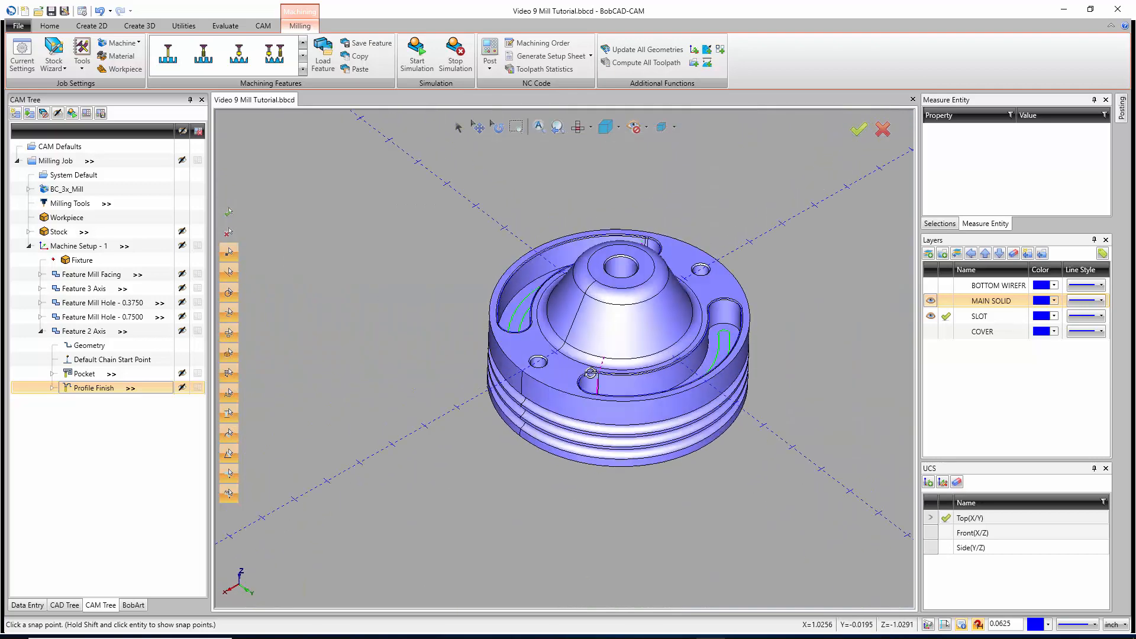
scroll(630, 373, up, 3)
scroll(735, 266, down, 3)
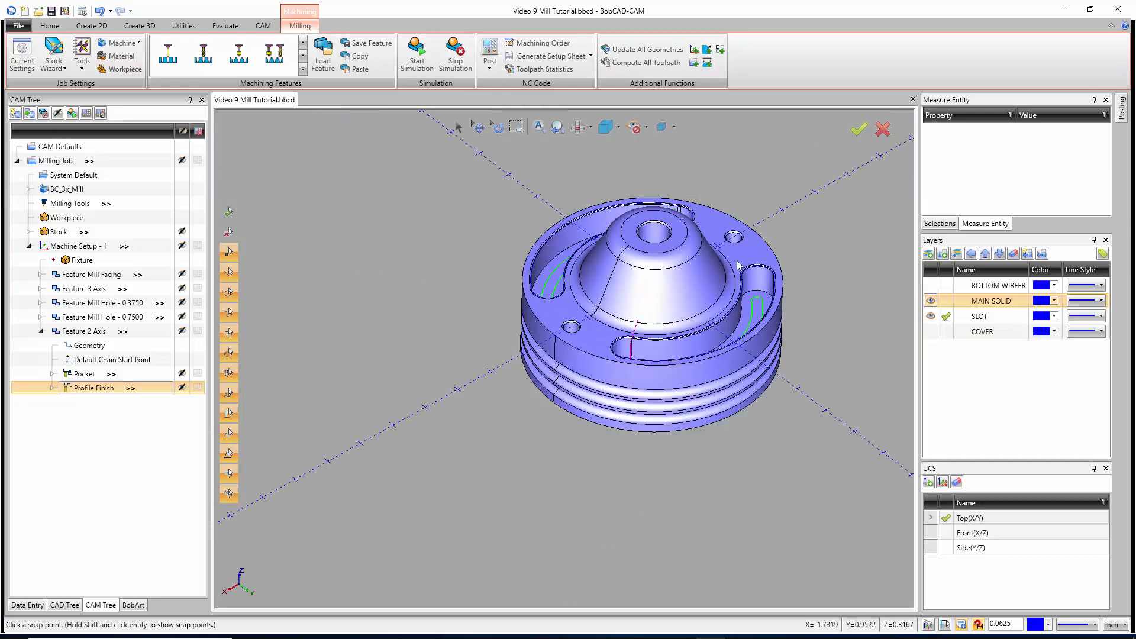
scroll(746, 244, up, 3)
scroll(747, 246, down, 2)
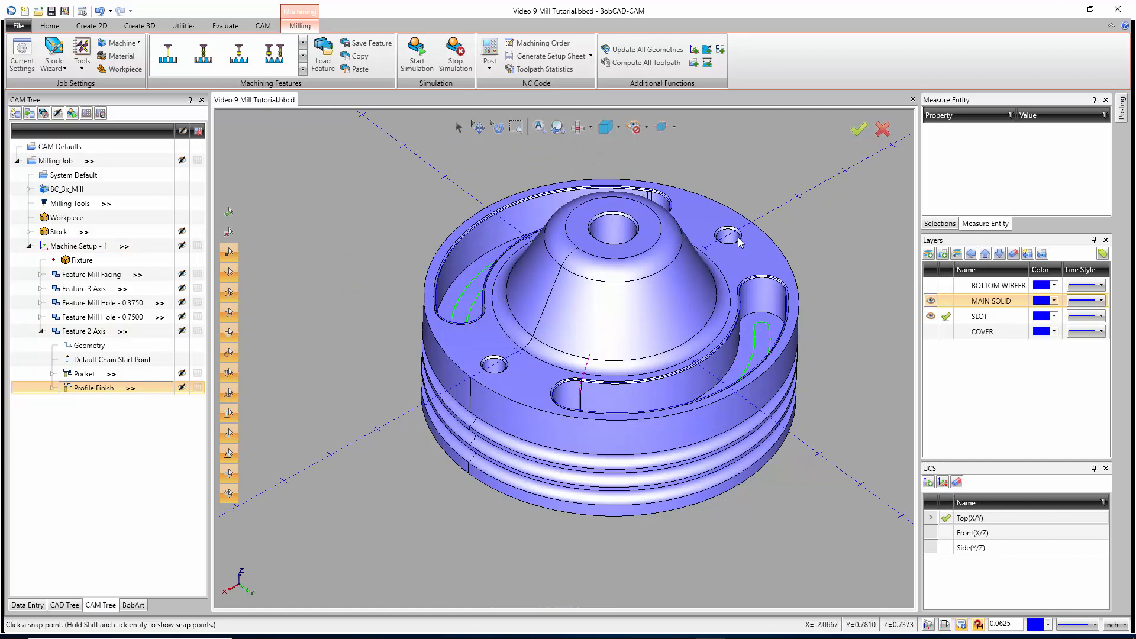
Step: Add a Mill 2 Axis feature using both curved slot outlines, picking a point on a slot outline to set its top at -1.6000
right_click(86, 252)
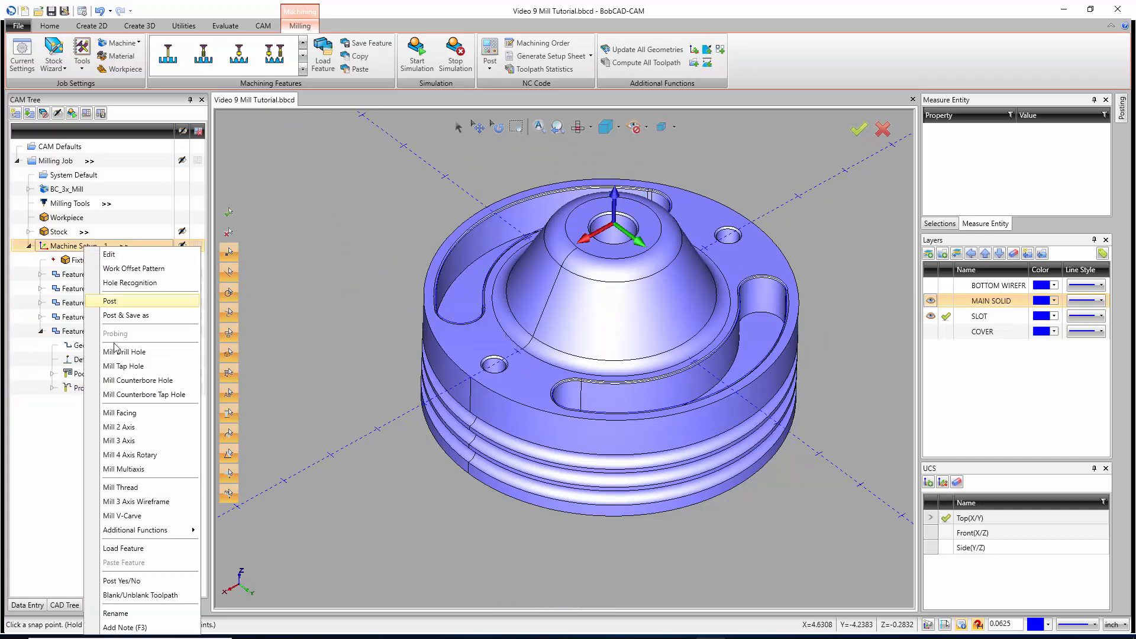
click(121, 427)
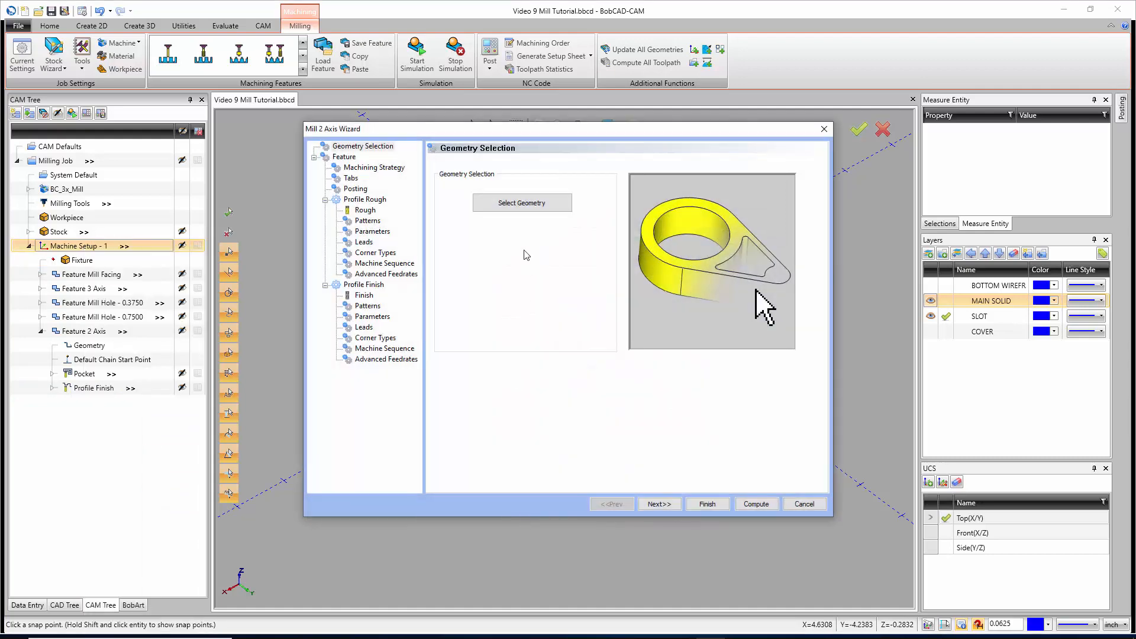
click(521, 203)
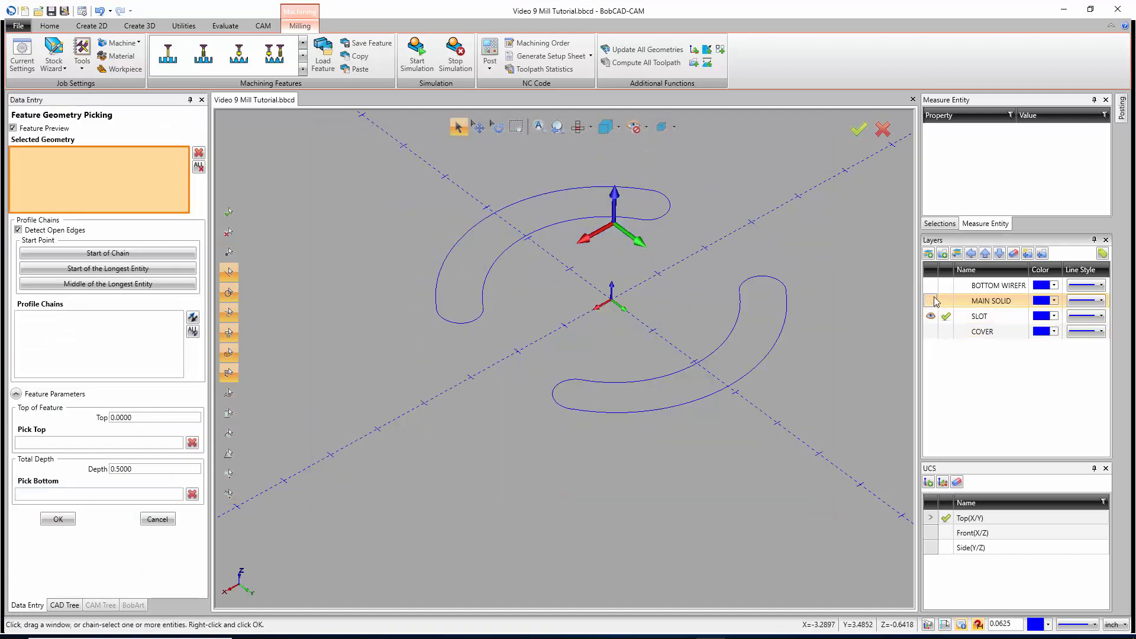
click(618, 400)
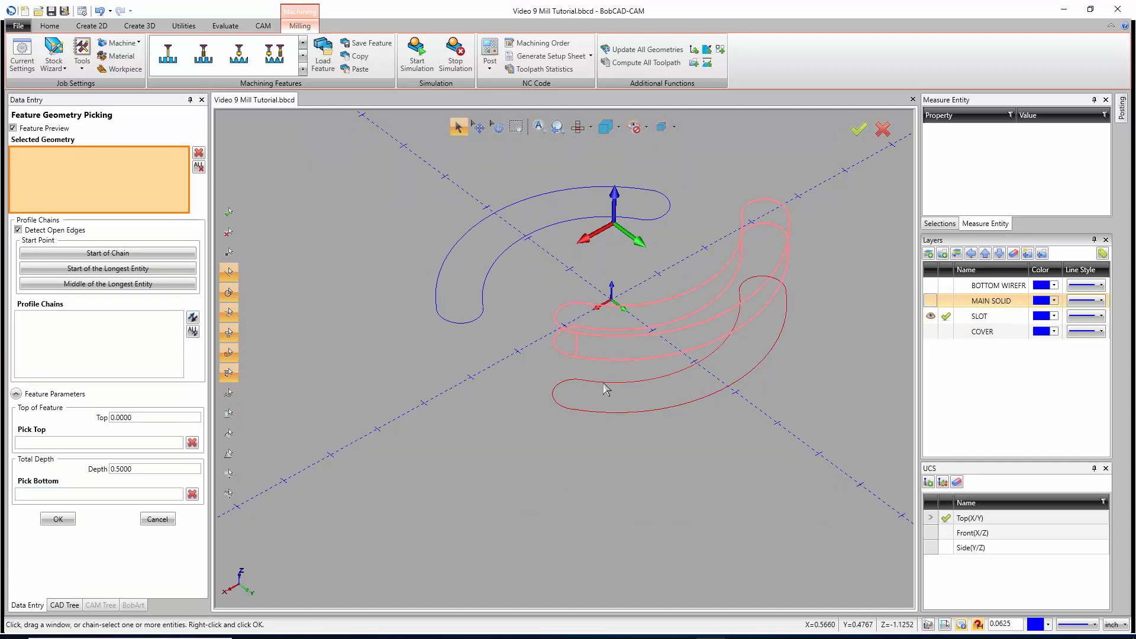
click(484, 311)
click(100, 444)
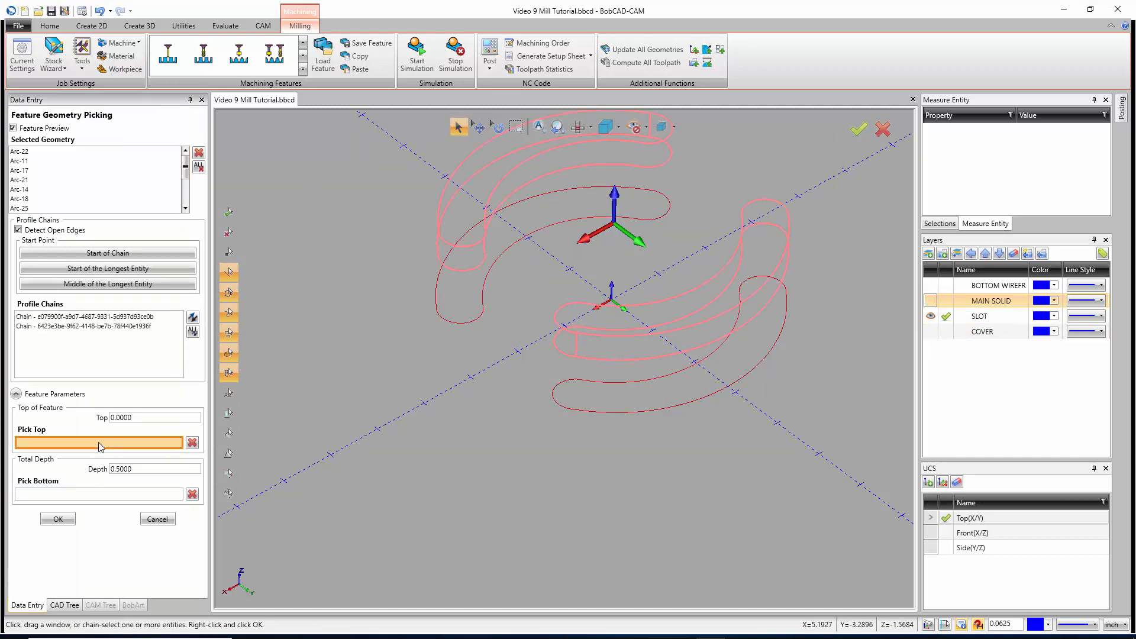
click(588, 411)
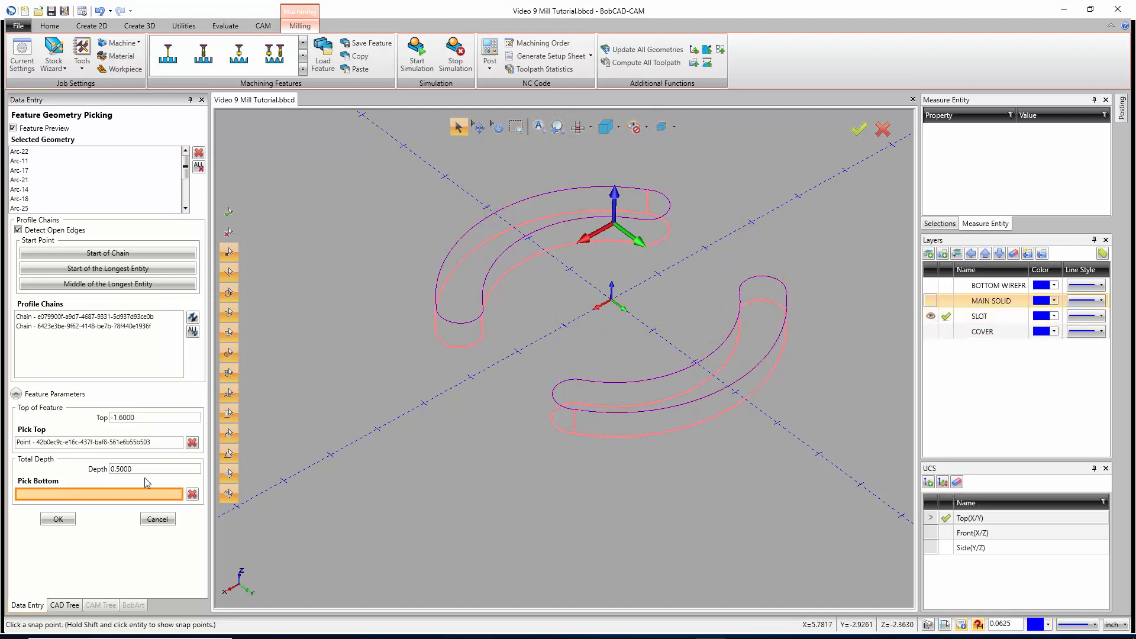
click(58, 518)
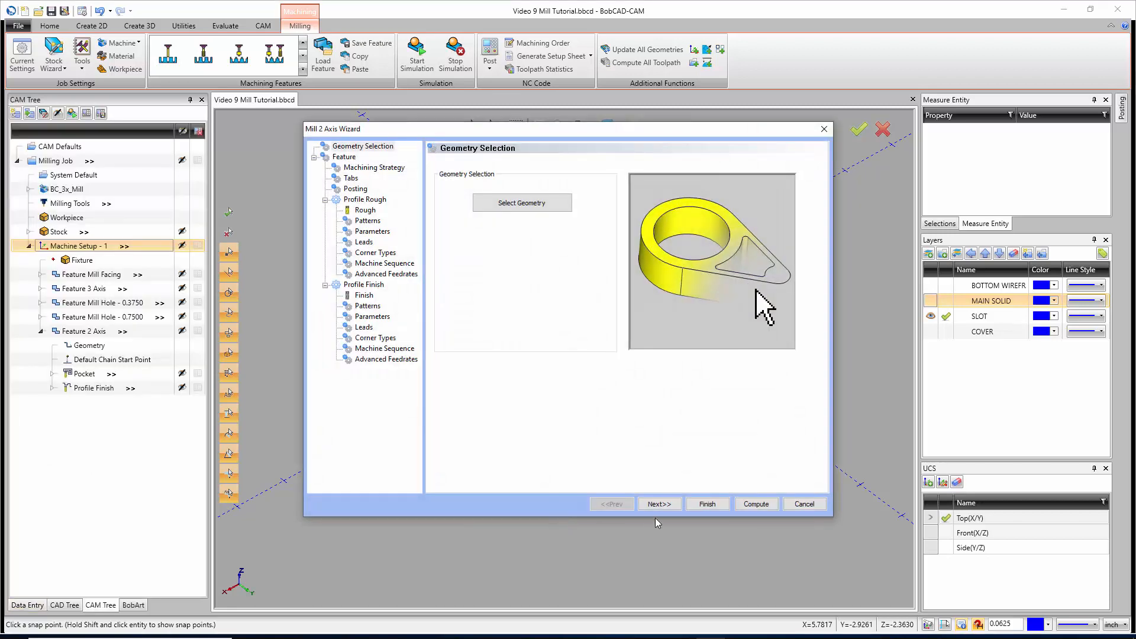
Step: Set the new slot feature's machining strategy to Chamfer, keeping its default feature depths
click(665, 507)
click(665, 504)
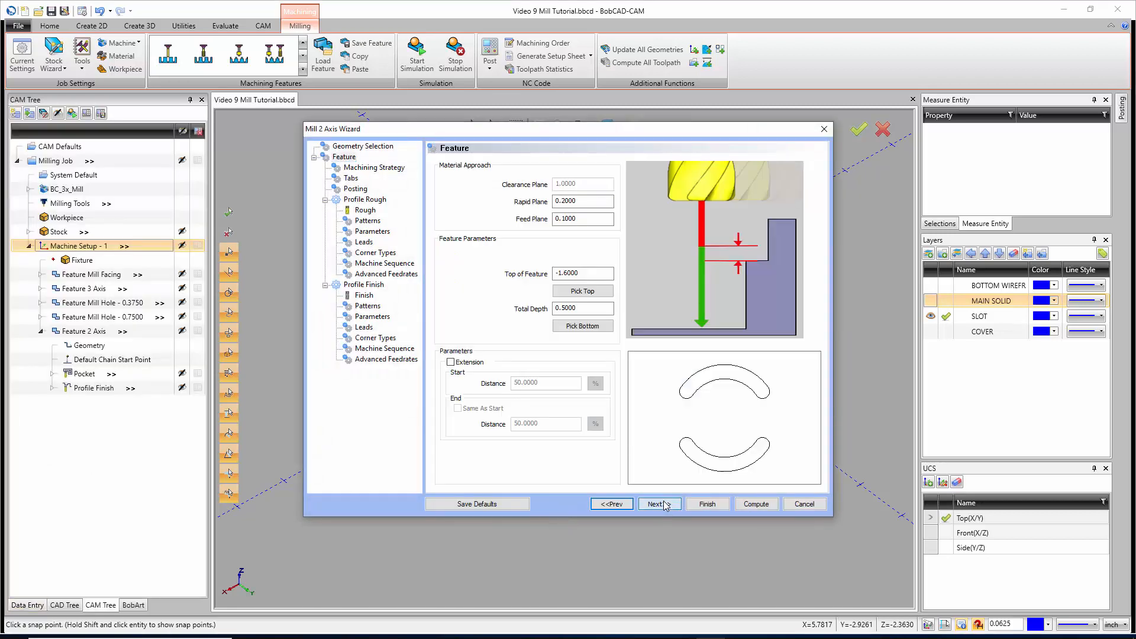
click(491, 225)
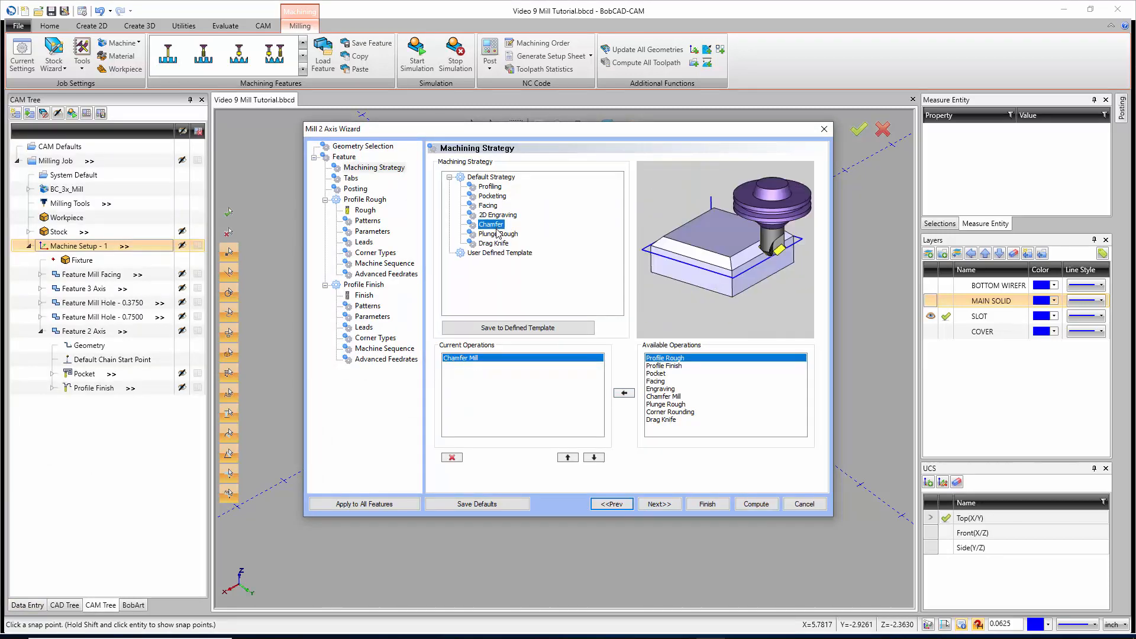
click(663, 504)
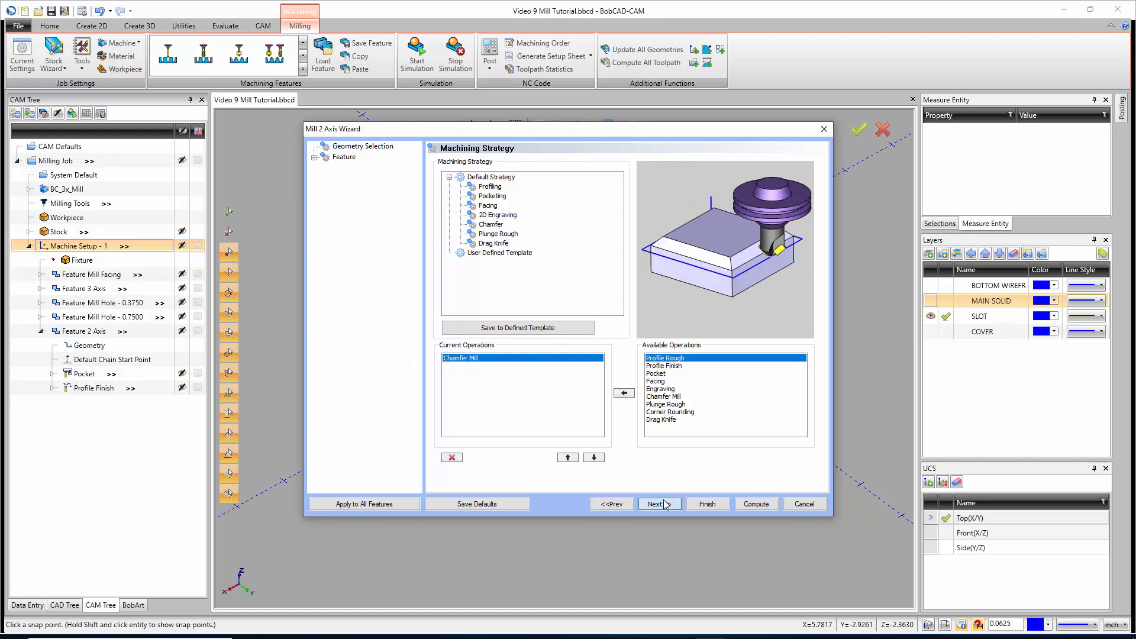
click(665, 504)
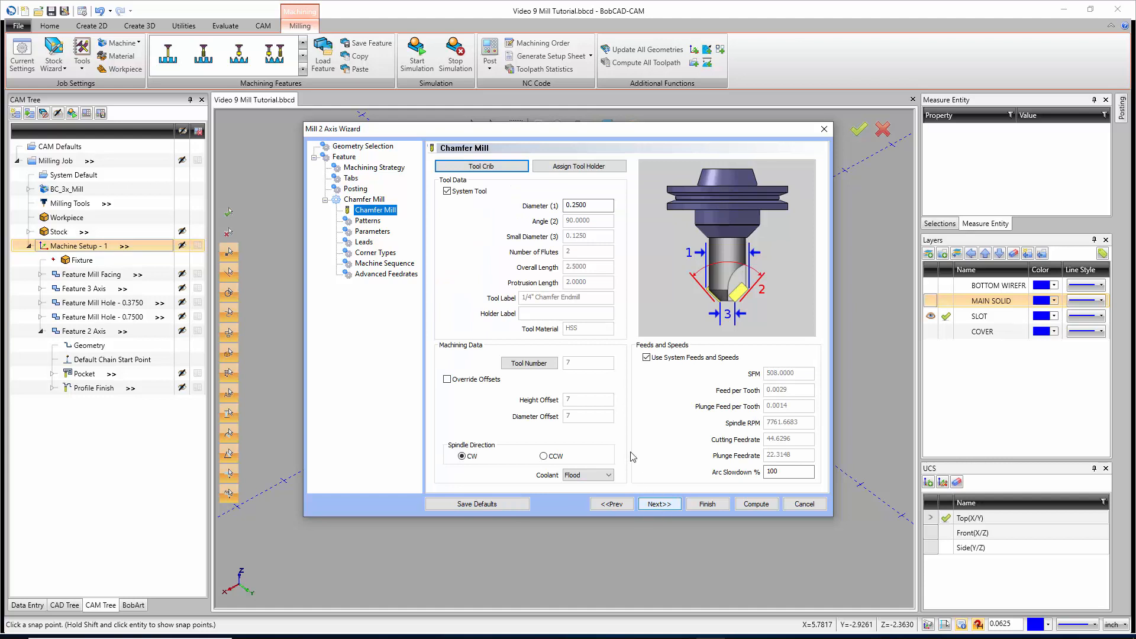
Step: Keep the default 1/4" chamfer endmill and set the Chamfer Mill machine compensation to Comp Left / G41
click(659, 503)
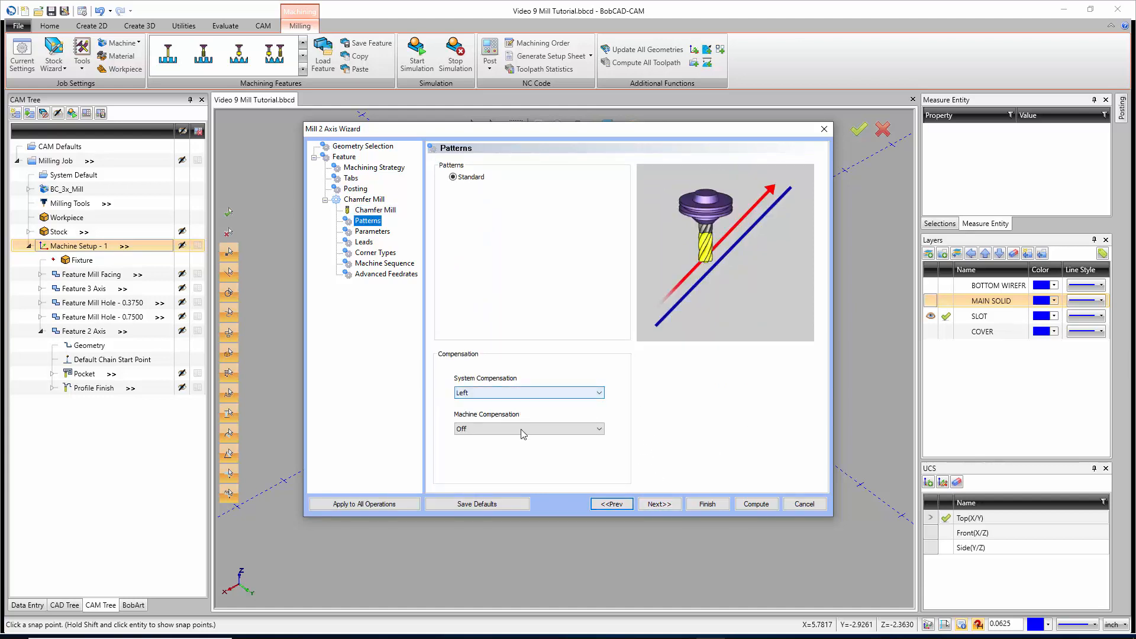
click(521, 429)
click(572, 443)
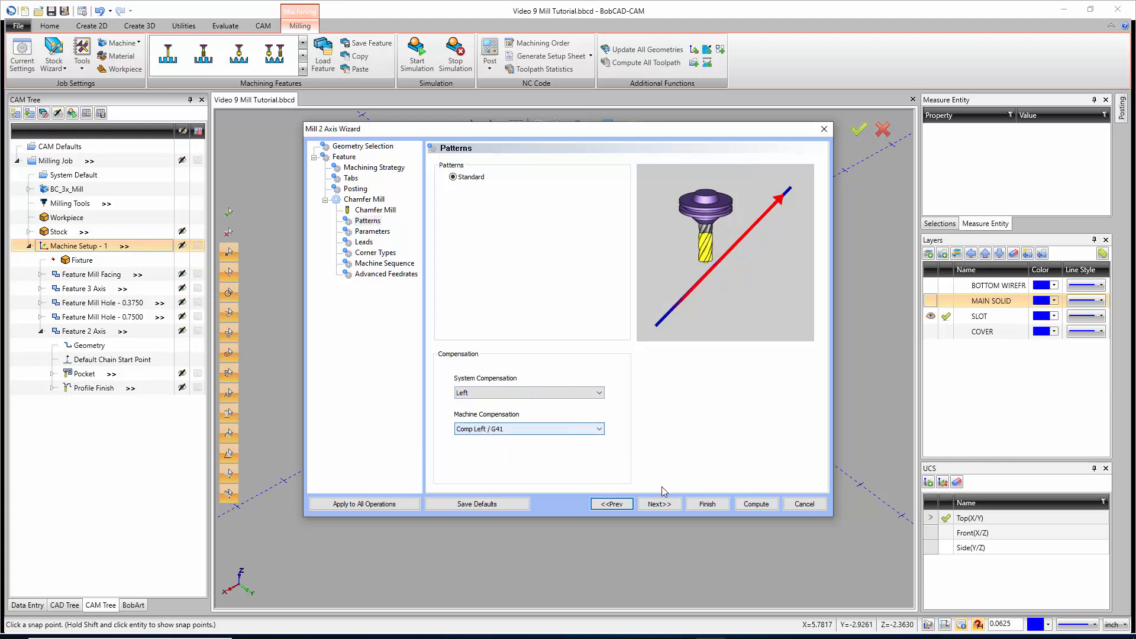
Step: Review the chamfer's cutter position, small diameter and angle parameters, comparing them with the chamfer tool's data
click(670, 504)
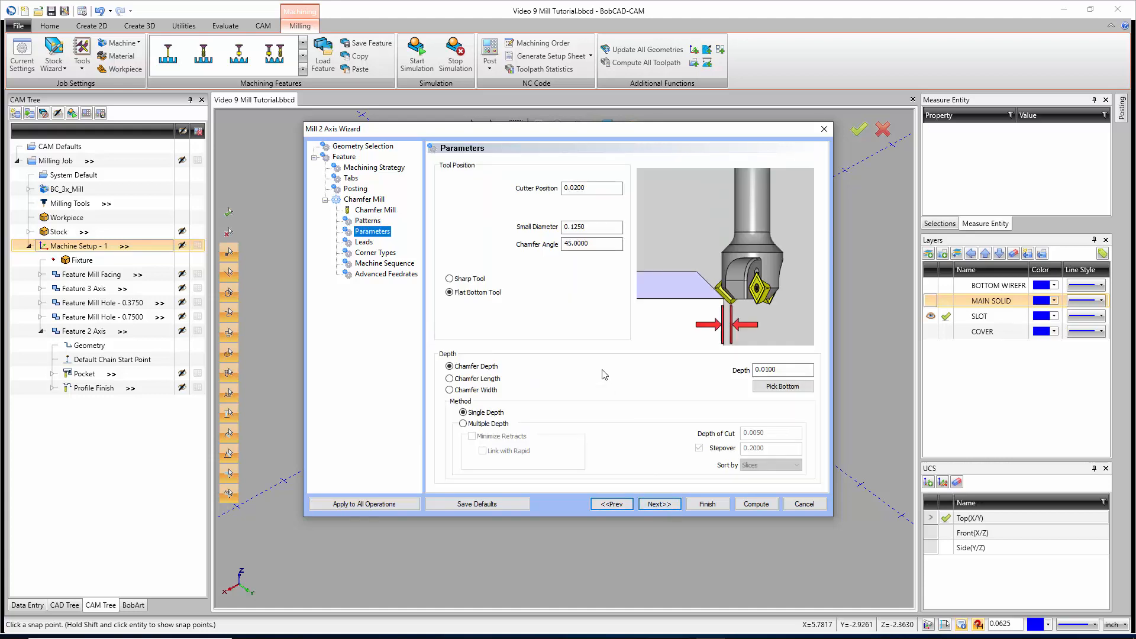
drag(589, 188, 555, 184)
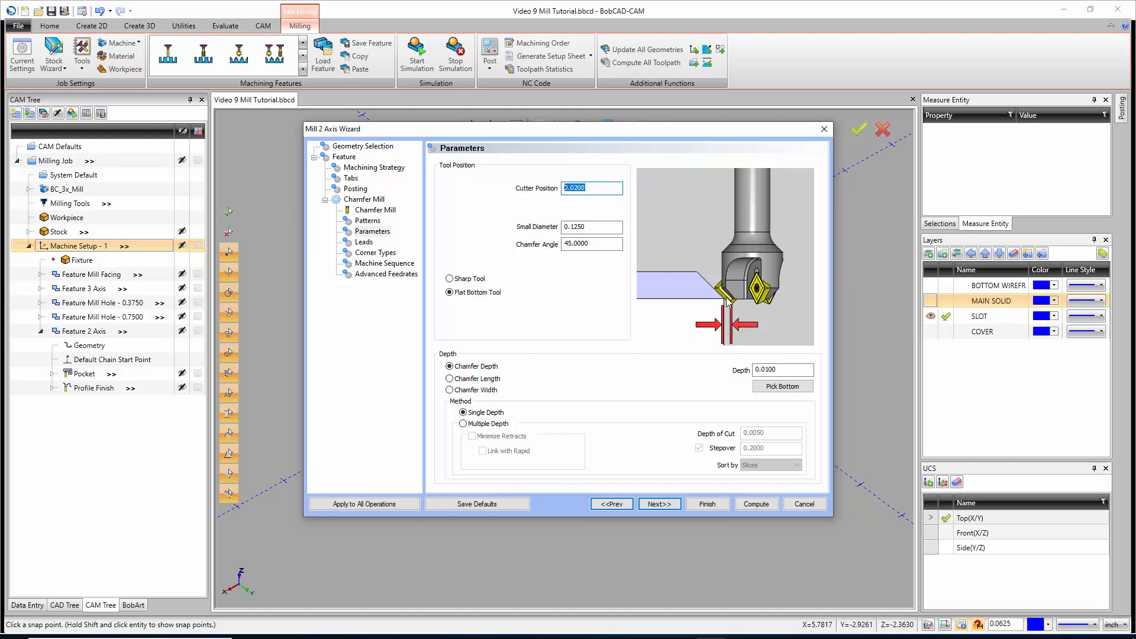
key(Tab)
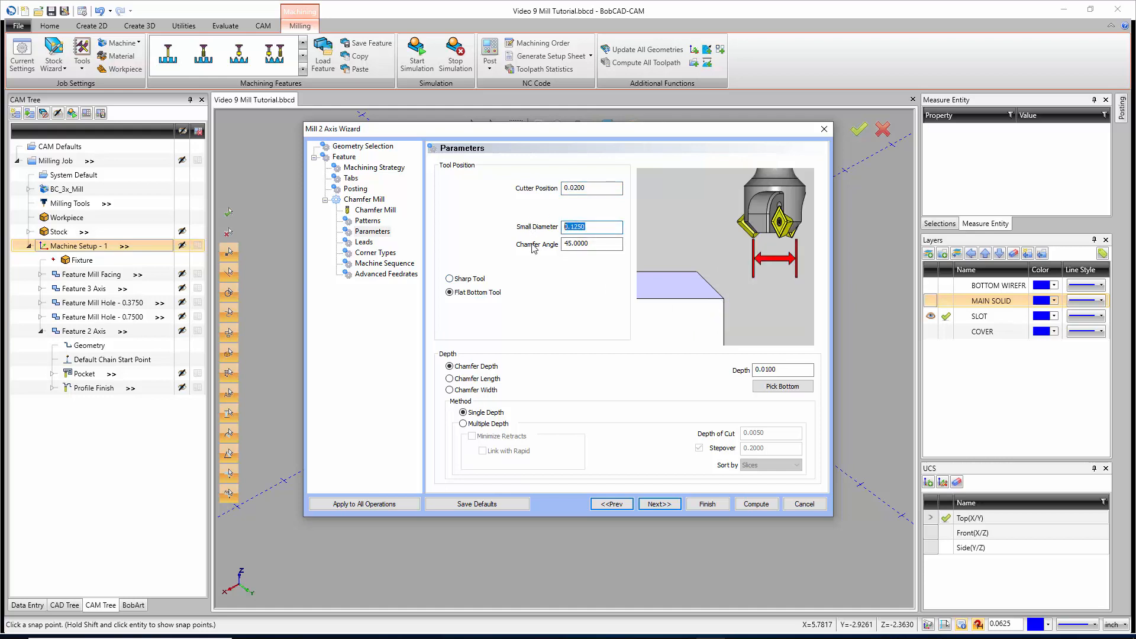
click(375, 210)
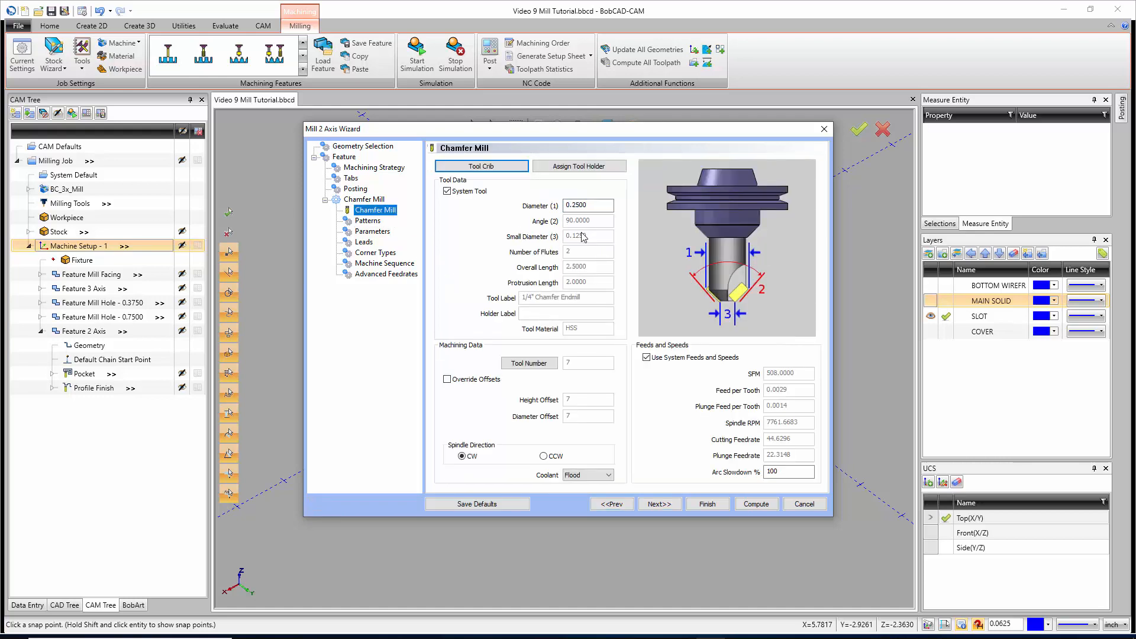
click(368, 221)
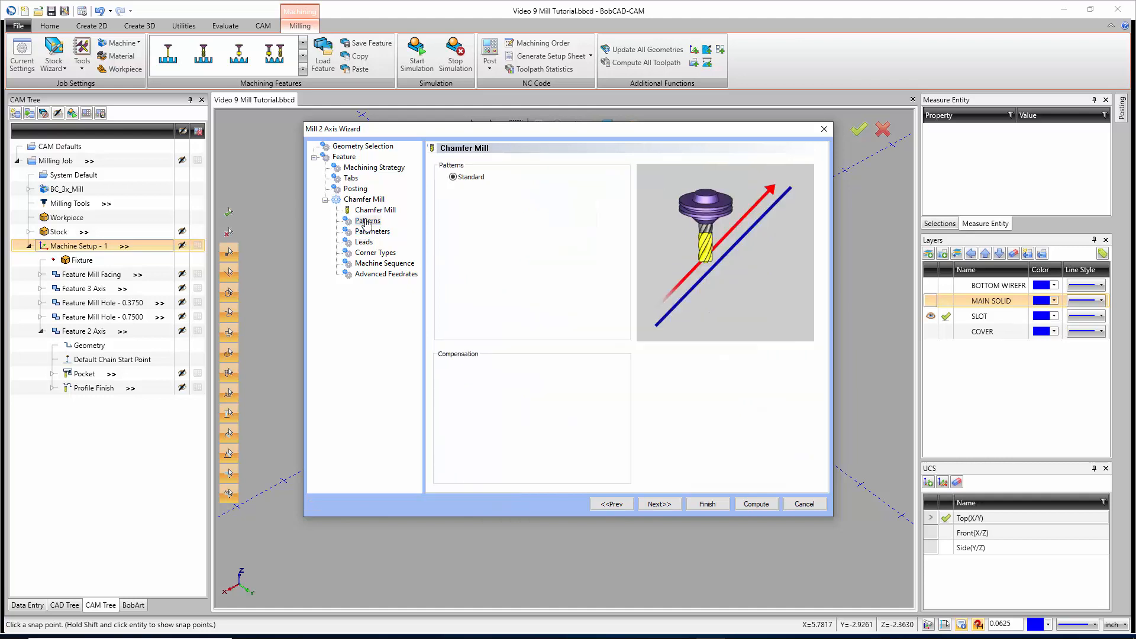
click(372, 231)
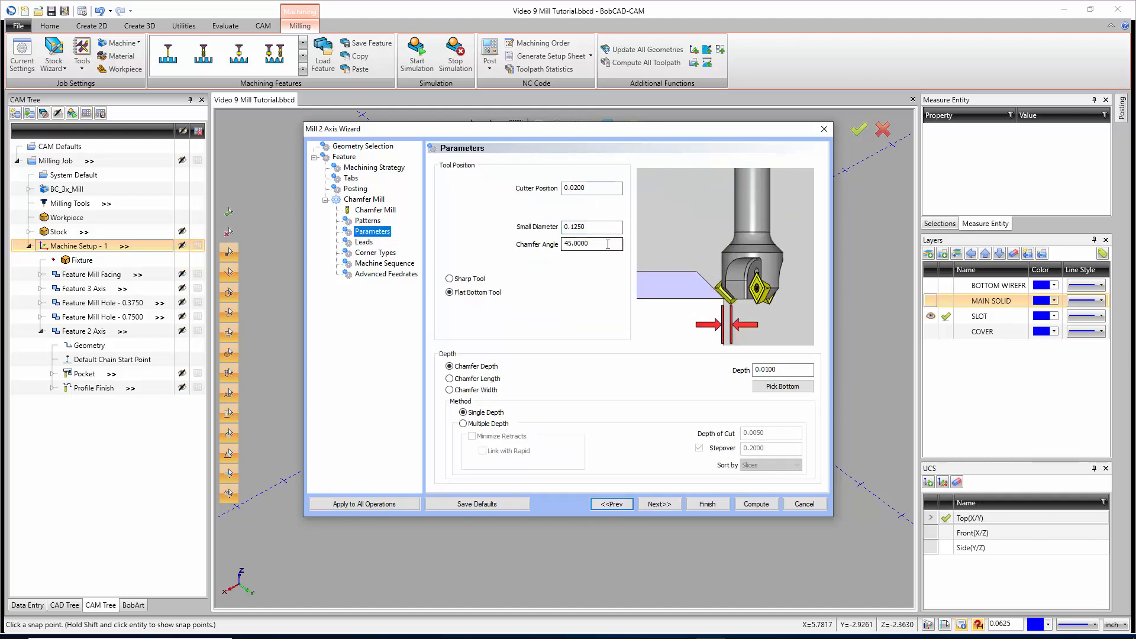
key(Tab)
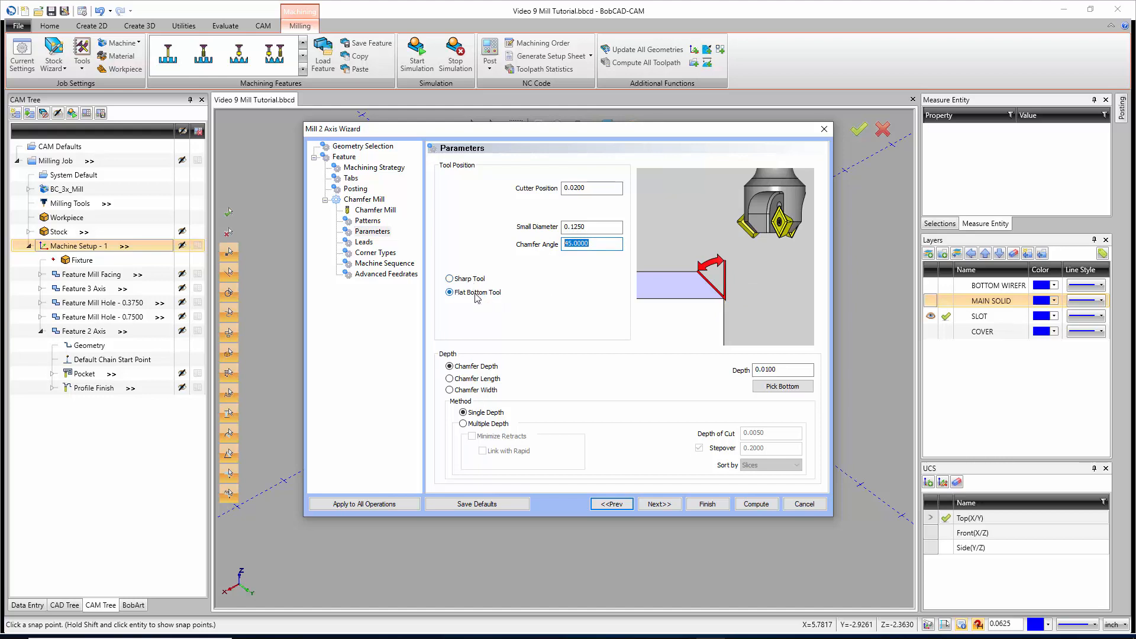
Step: Define the slot chamfer's size by Chamfer Depth rather than length or width, and enter its depth
click(472, 369)
click(473, 379)
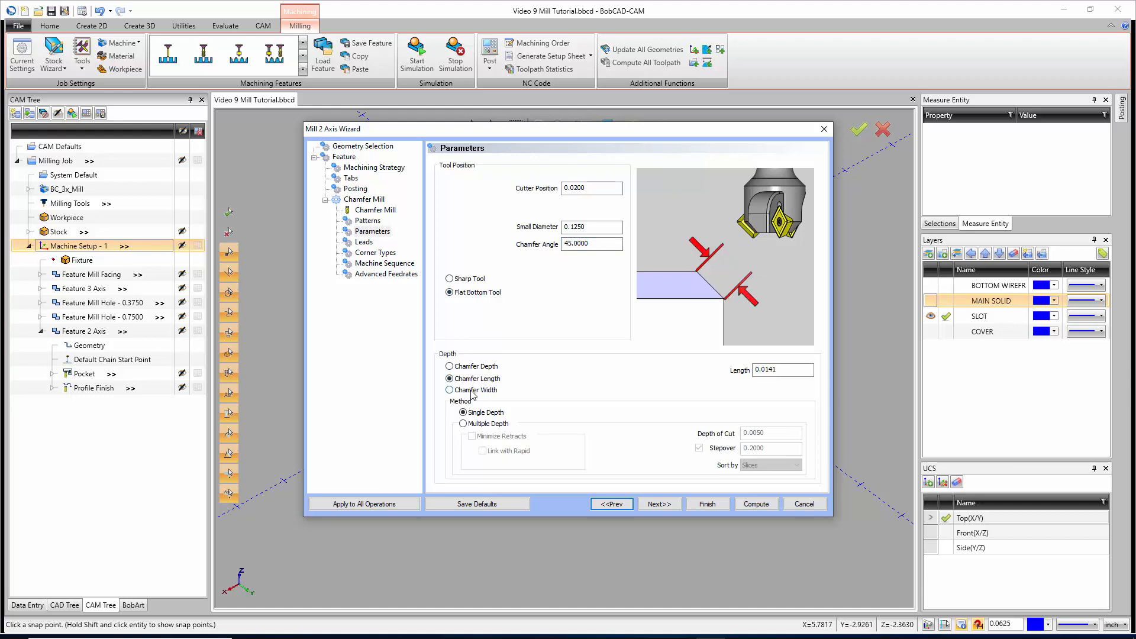
click(472, 390)
click(484, 368)
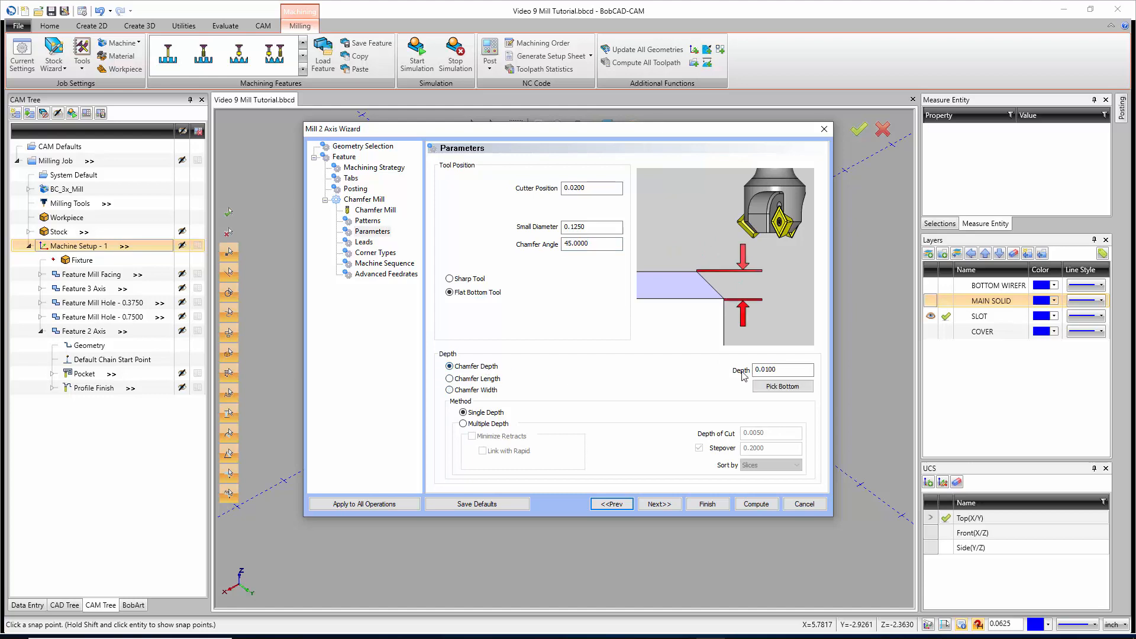
drag(782, 370, 745, 369)
text(.)
click(659, 503)
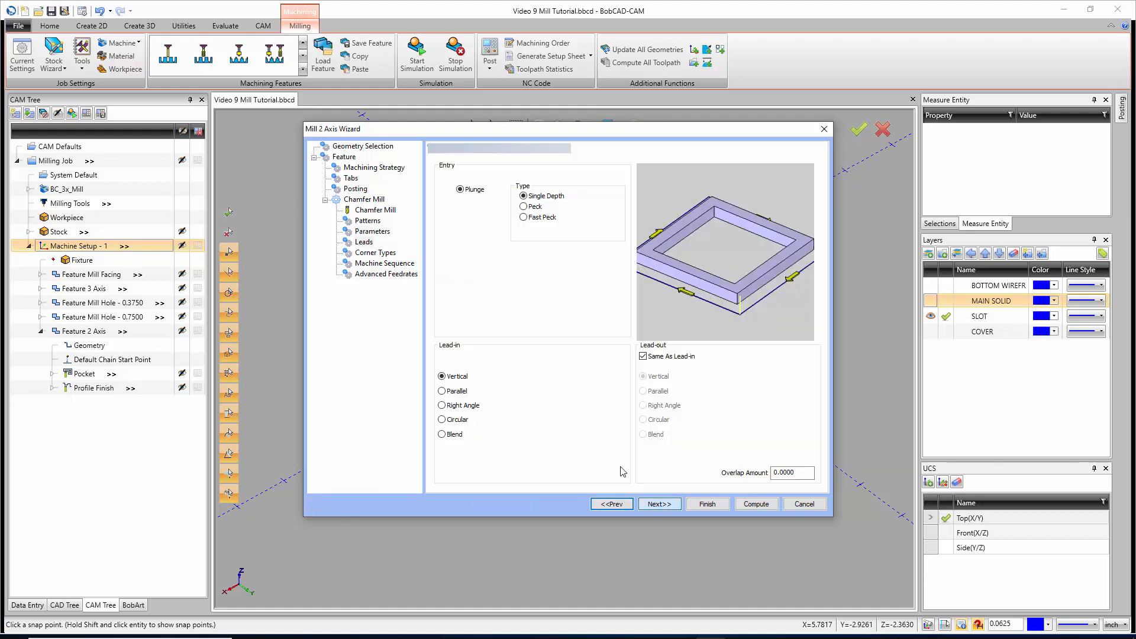
Step: Give the slot chamfer a circular lead-in with a line length of 0.125 and an arc radius of 0.125
click(442, 419)
drag(621, 420, 563, 414)
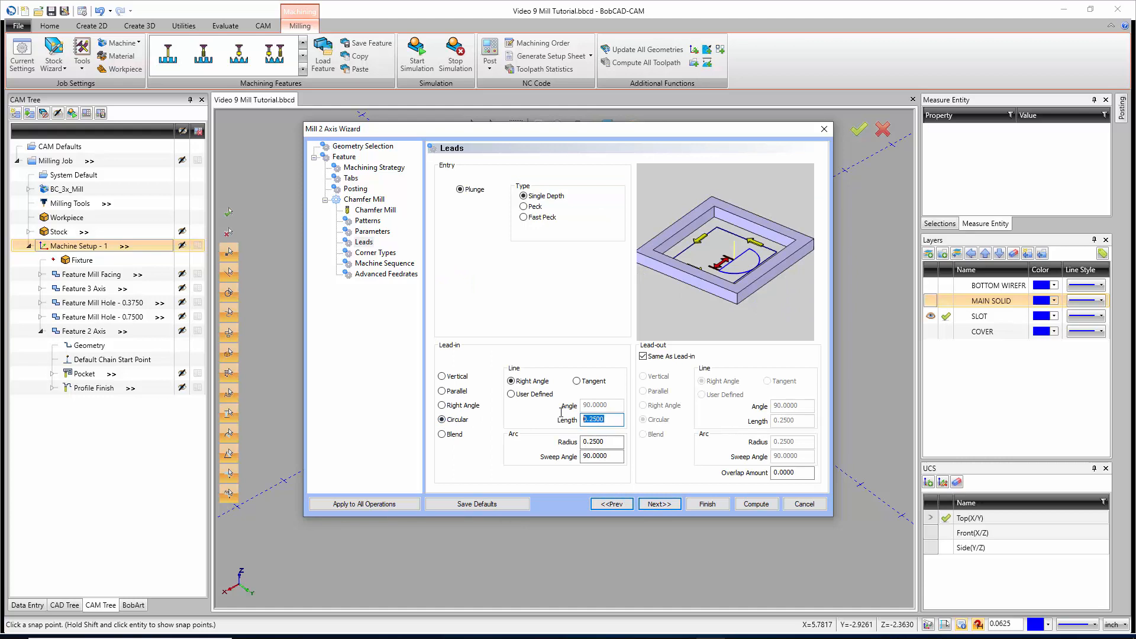
text(.125)
key(Tab)
text(.)
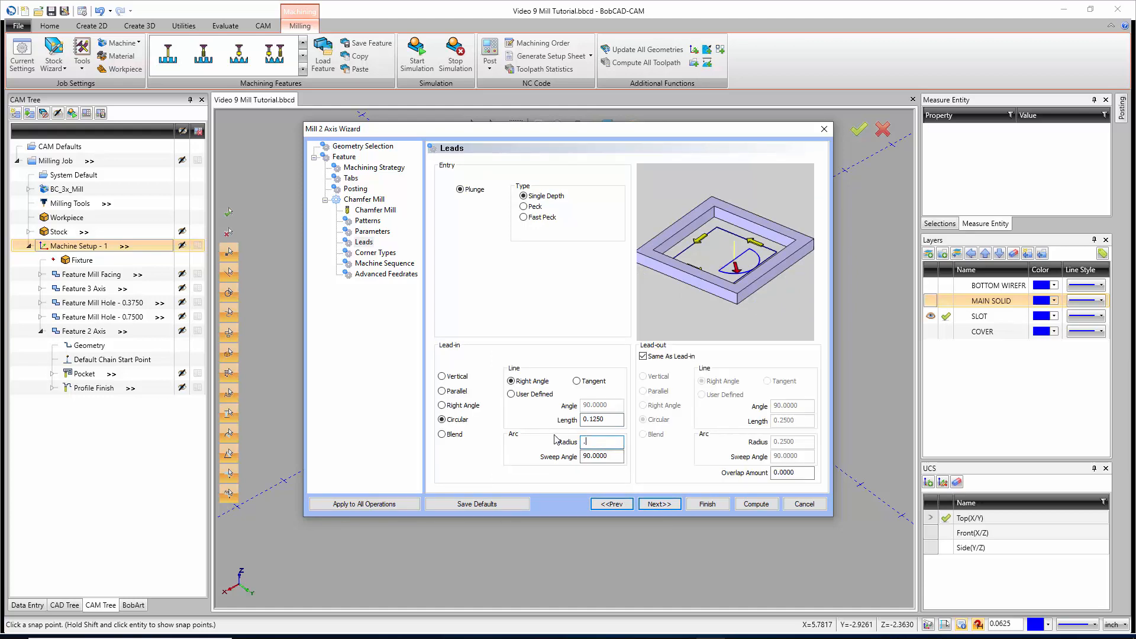
text(125)
click(649, 504)
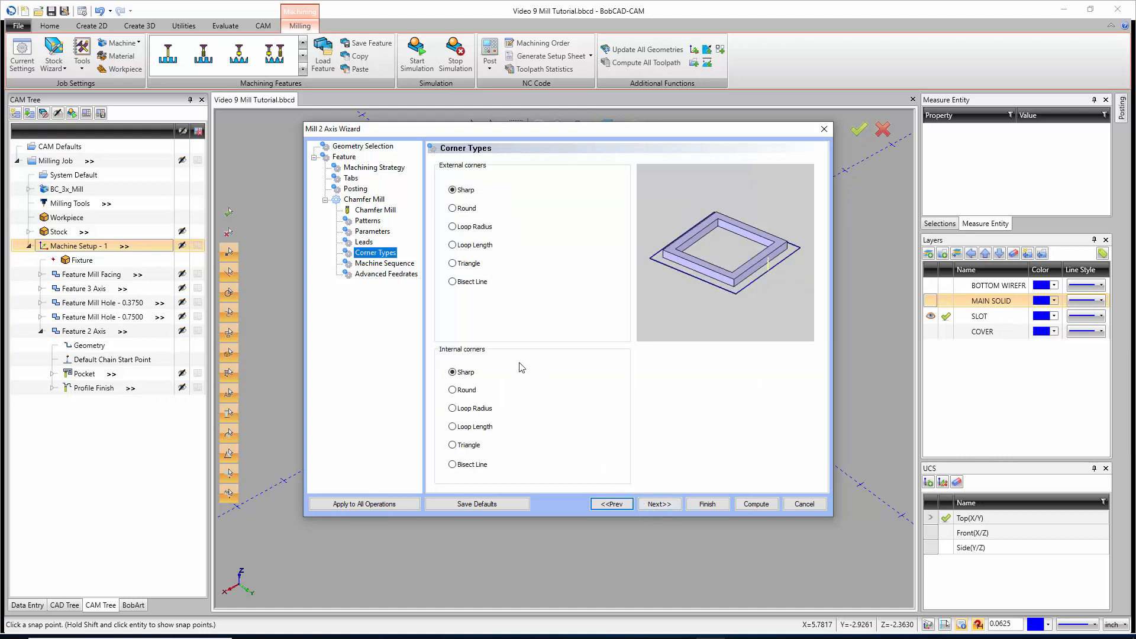
Step: Keep the sharp corner types, set the machining sort order to Optimized, and compute the slot chamfer toolpath
click(659, 507)
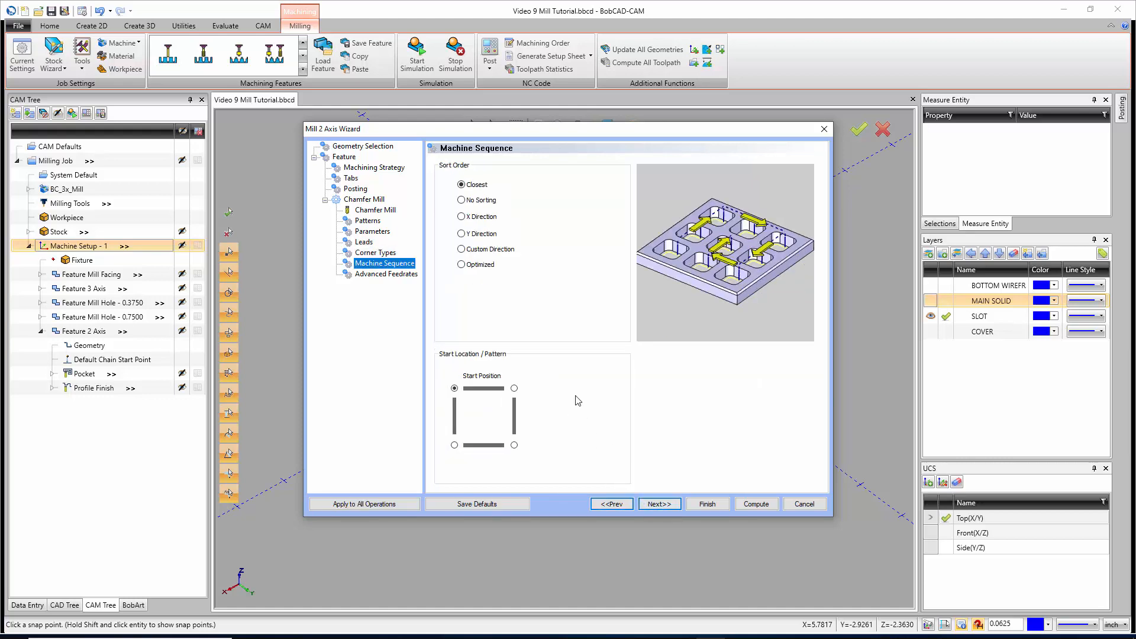
click(480, 265)
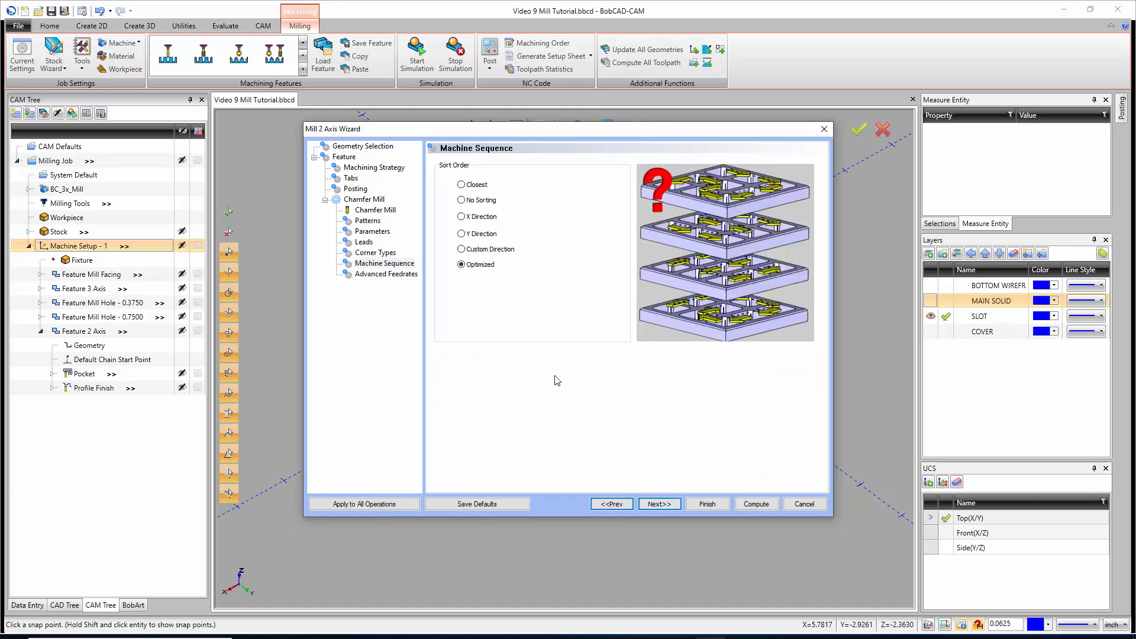
click(670, 508)
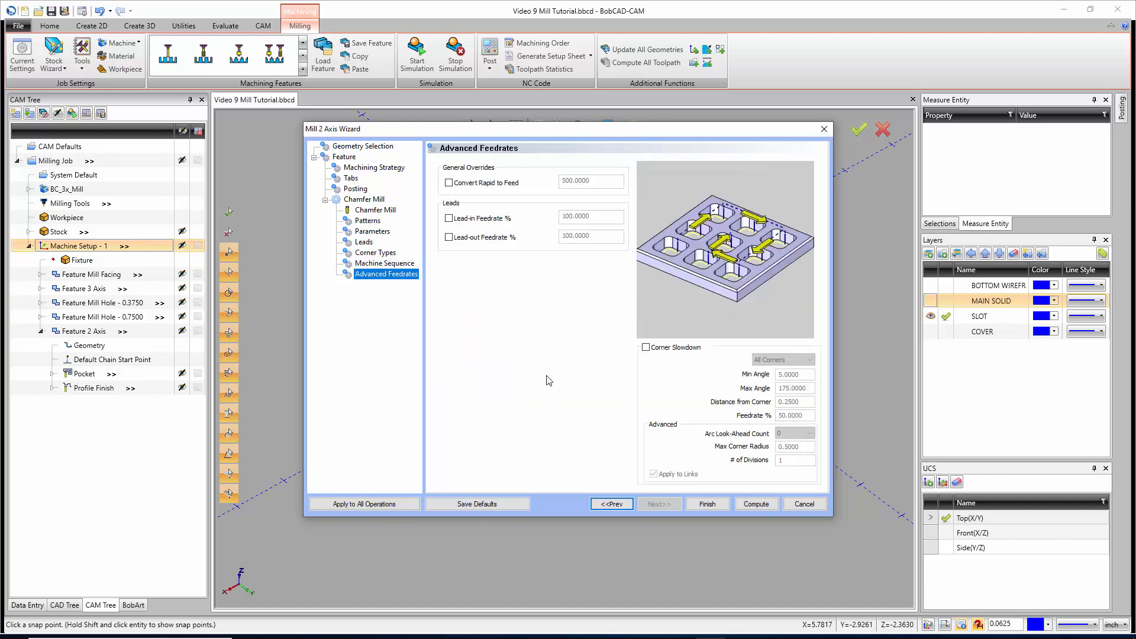
click(753, 505)
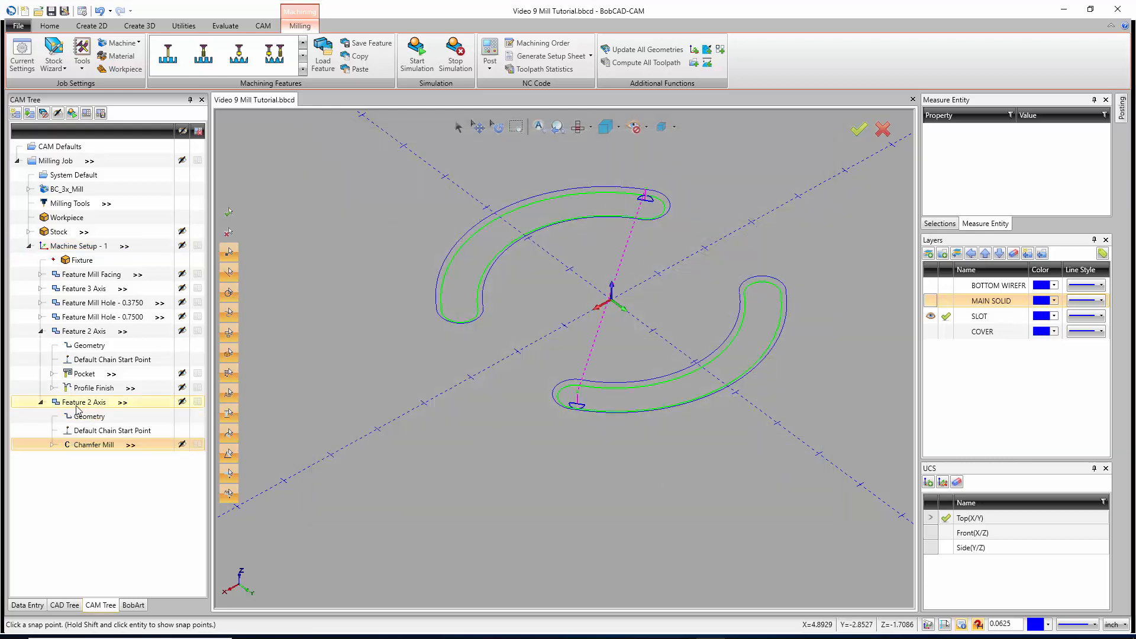
Step: Copy the slot chamfer feature and paste it twice into Machine Setup - 1, loading its top of feature and depth values
right_click(79, 405)
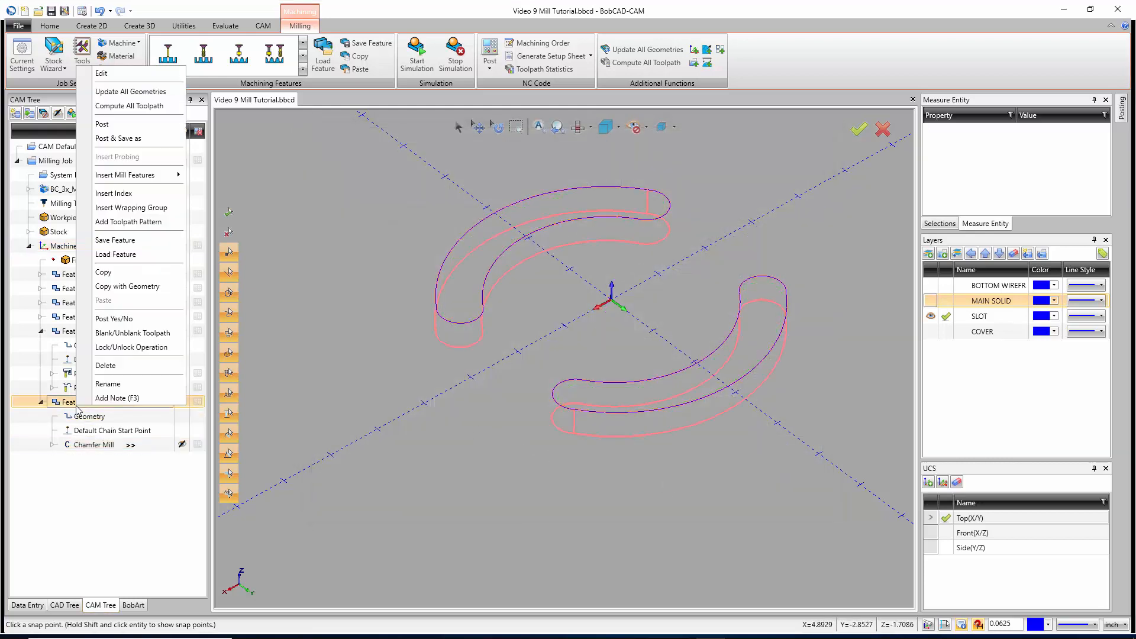
click(104, 275)
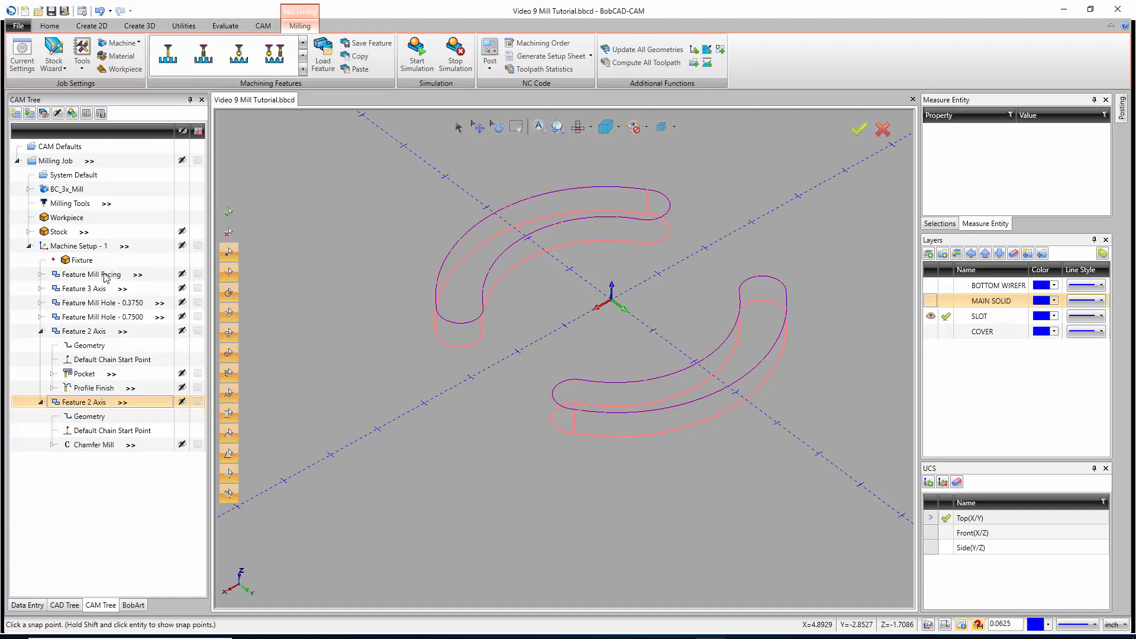
right_click(79, 247)
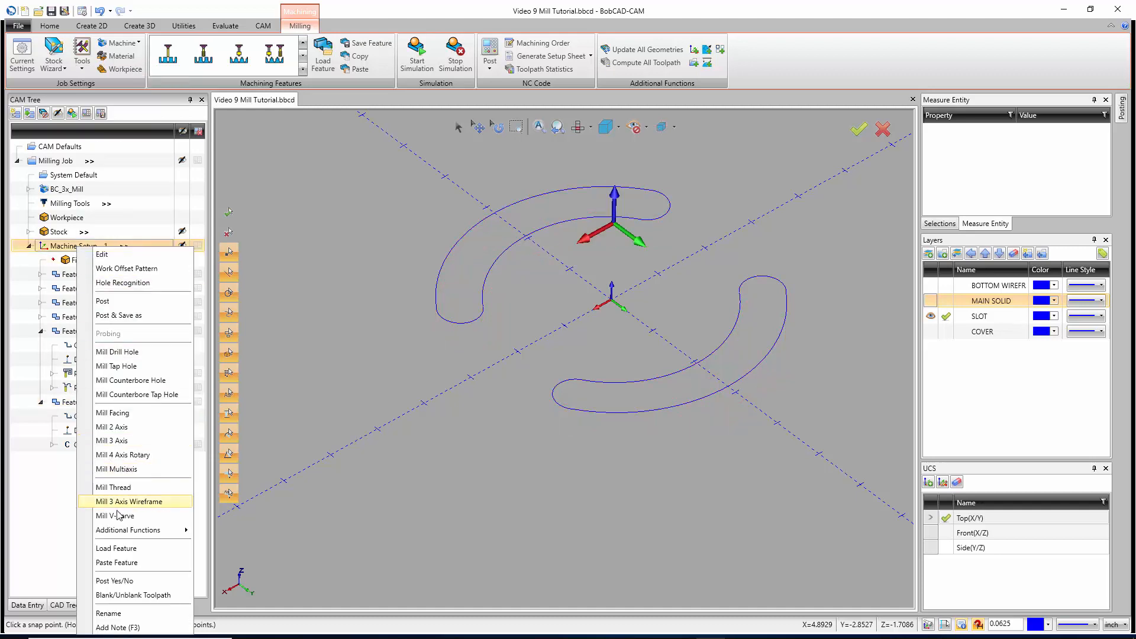
click(118, 562)
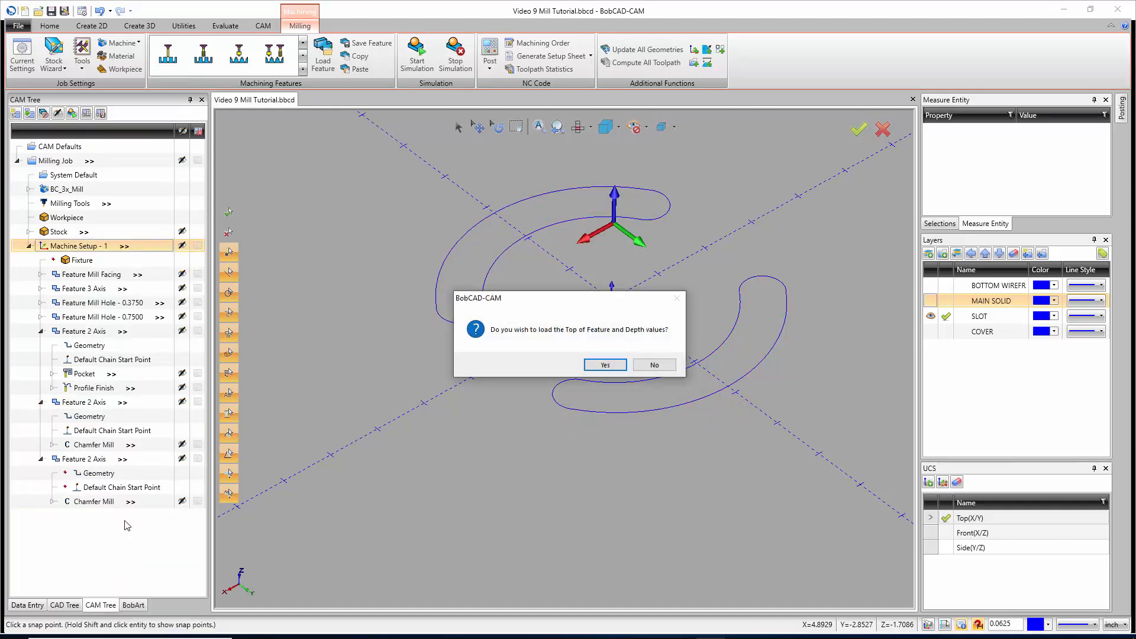
click(605, 365)
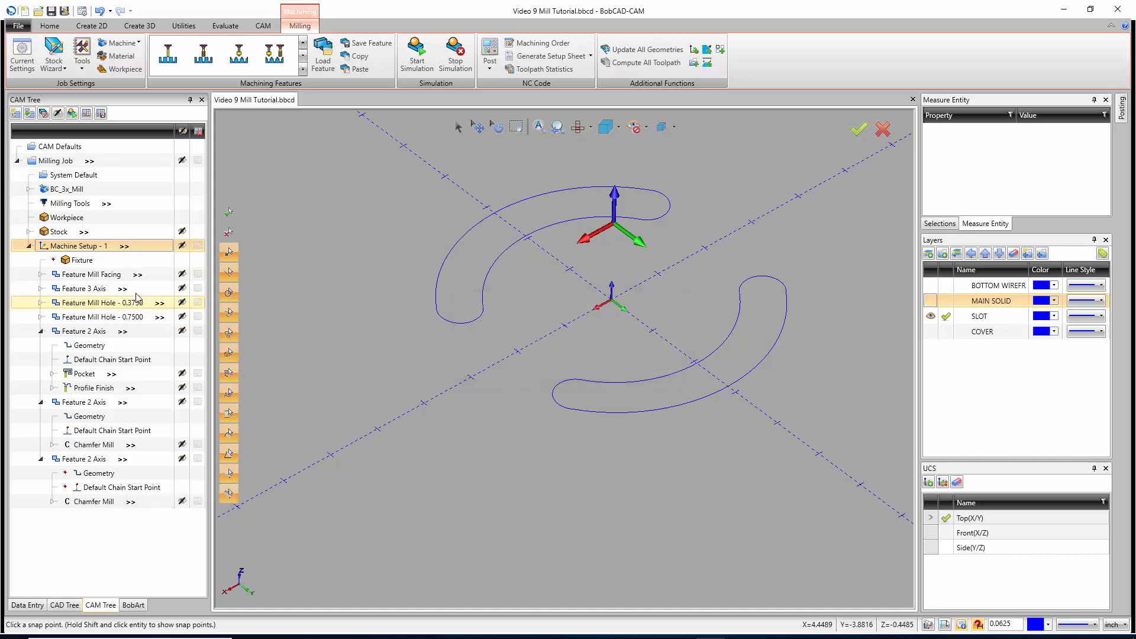
right_click(71, 248)
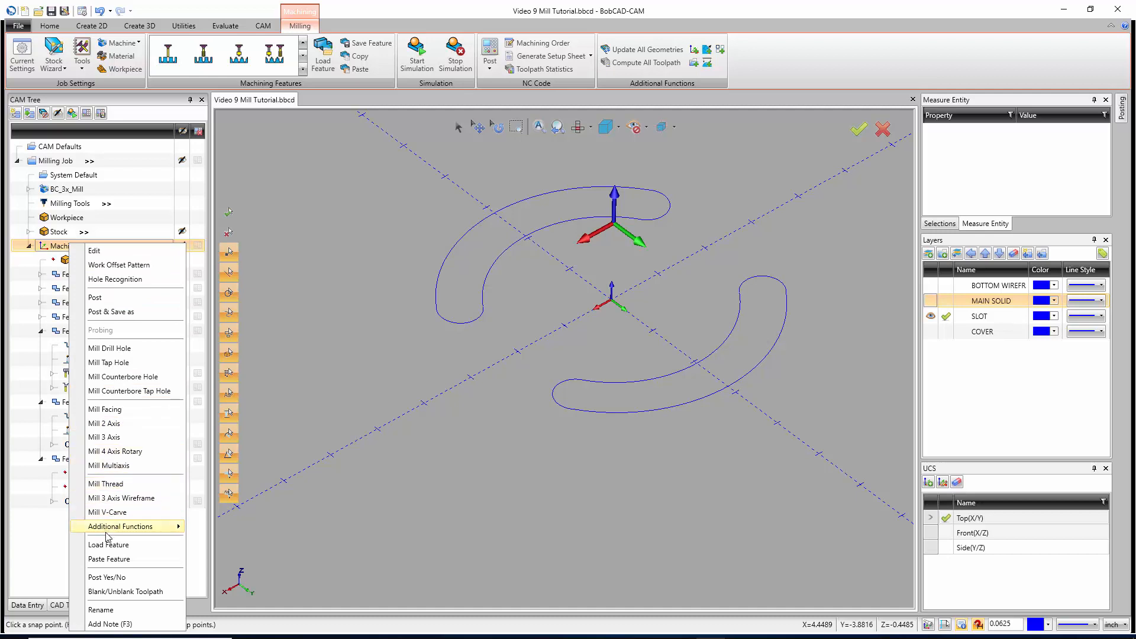
click(107, 559)
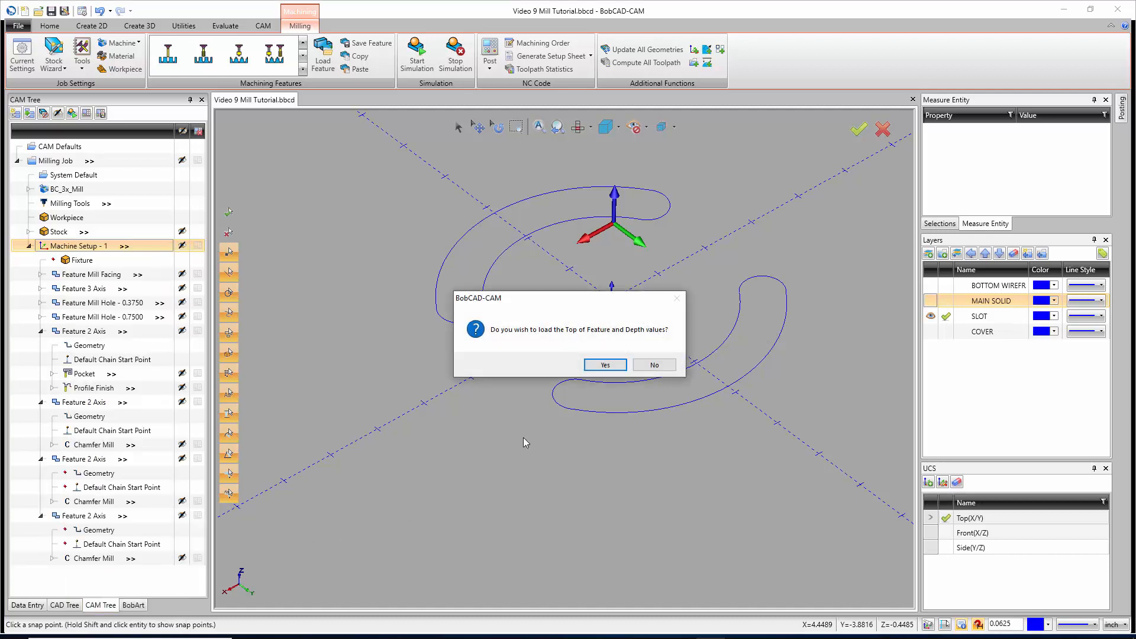
click(606, 365)
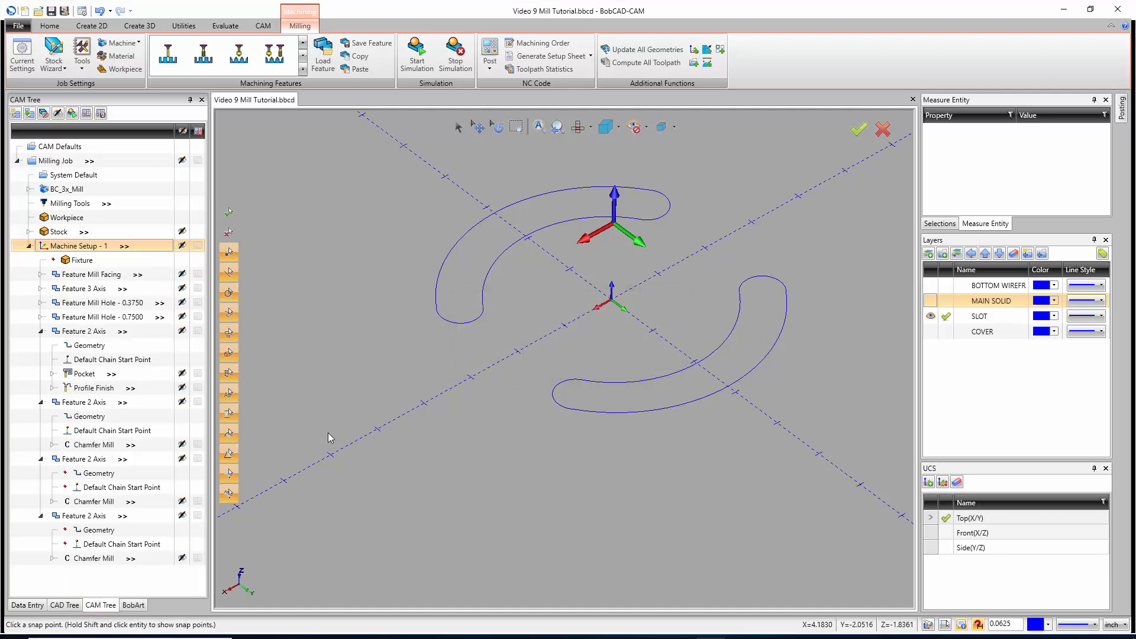
Step: Show the MAIN SOLID layer and assign the inner edges of the two small flange holes as the first pasted chamfer feature's geometry
click(931, 301)
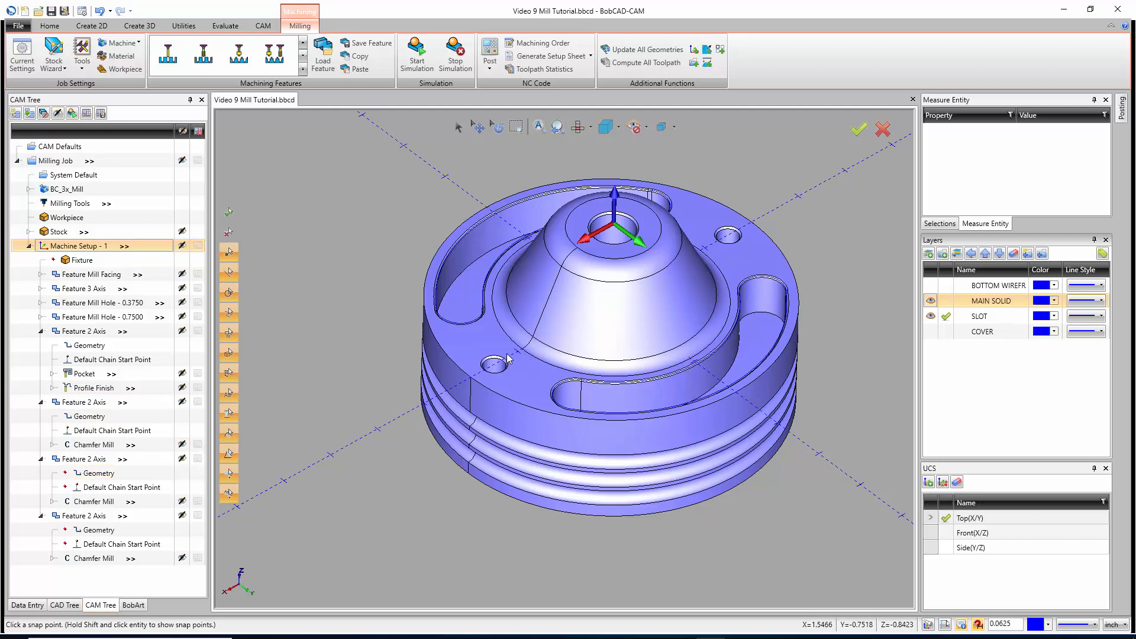
right_click(97, 473)
click(83, 480)
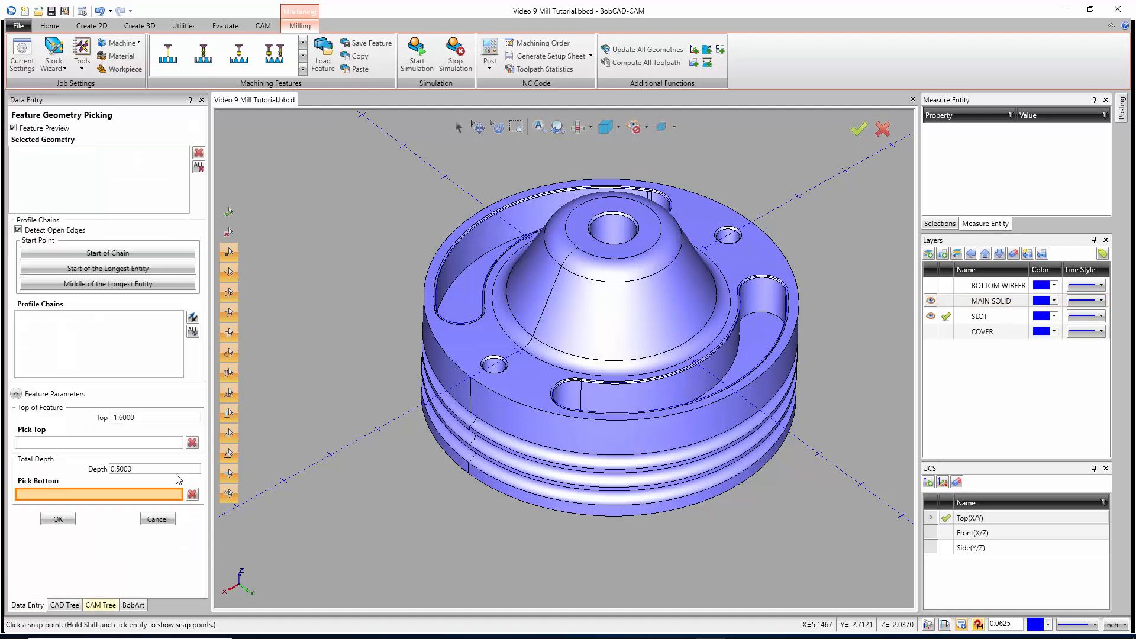
scroll(503, 367, up, 5)
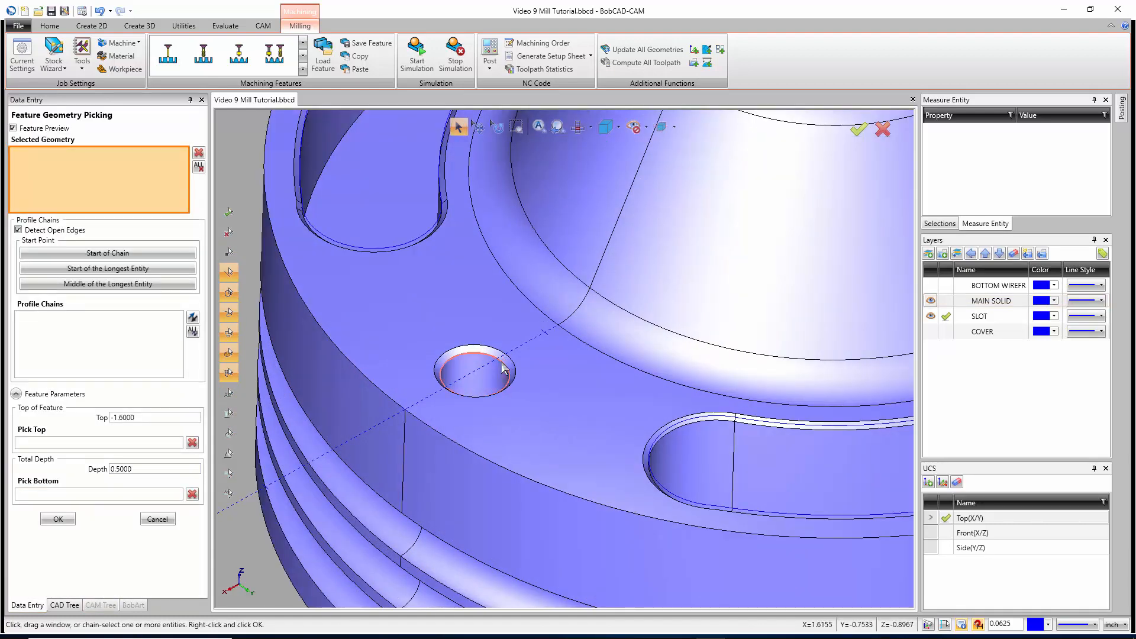
click(502, 368)
scroll(503, 368, down, 5)
scroll(561, 298, up, 5)
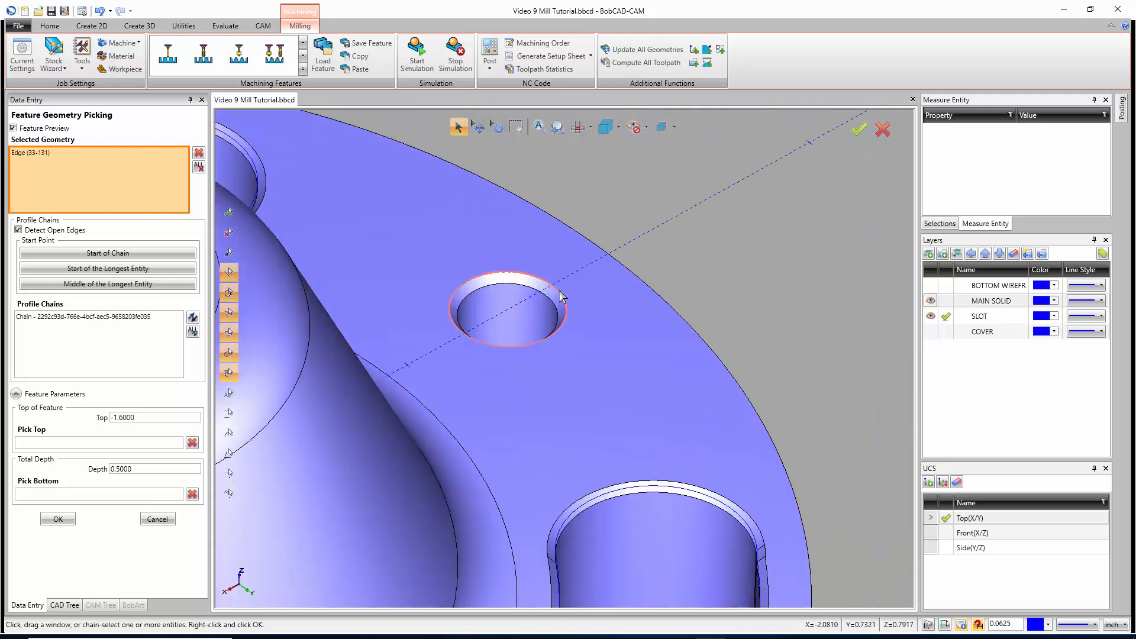
click(547, 297)
scroll(703, 315, down, 2)
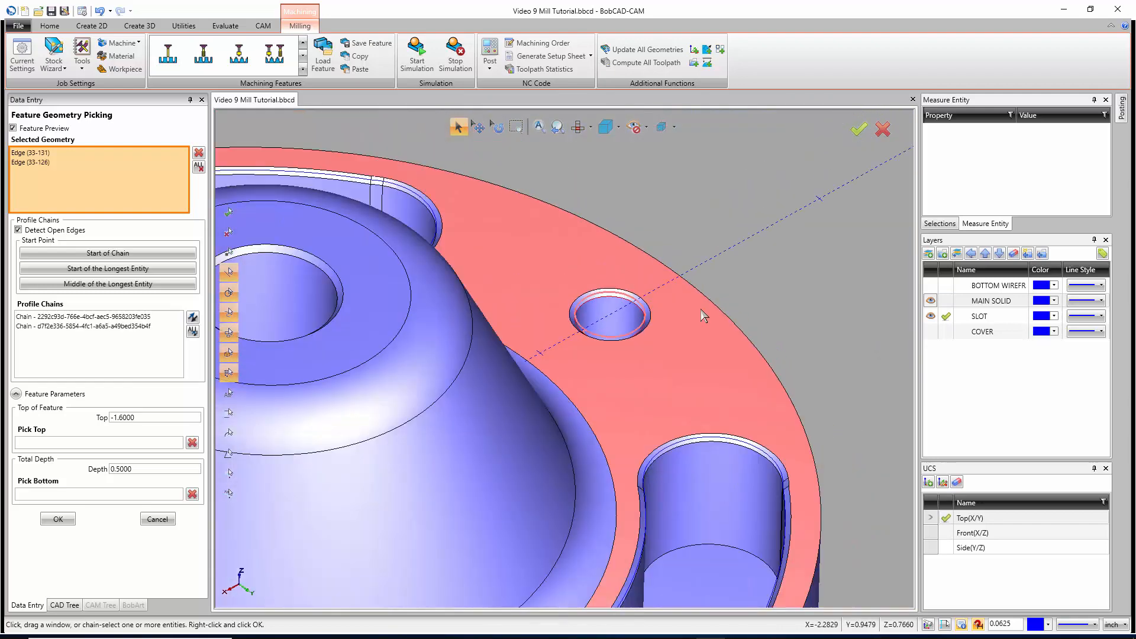
scroll(701, 309, down, 2)
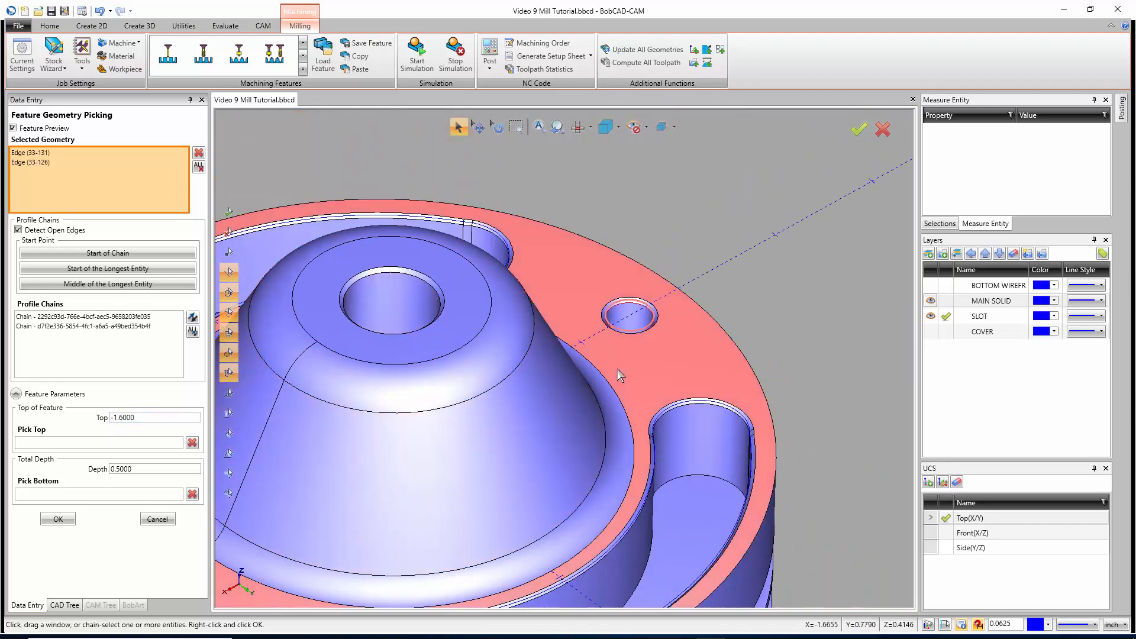
scroll(698, 370, down, 6)
scroll(629, 517, up, 4)
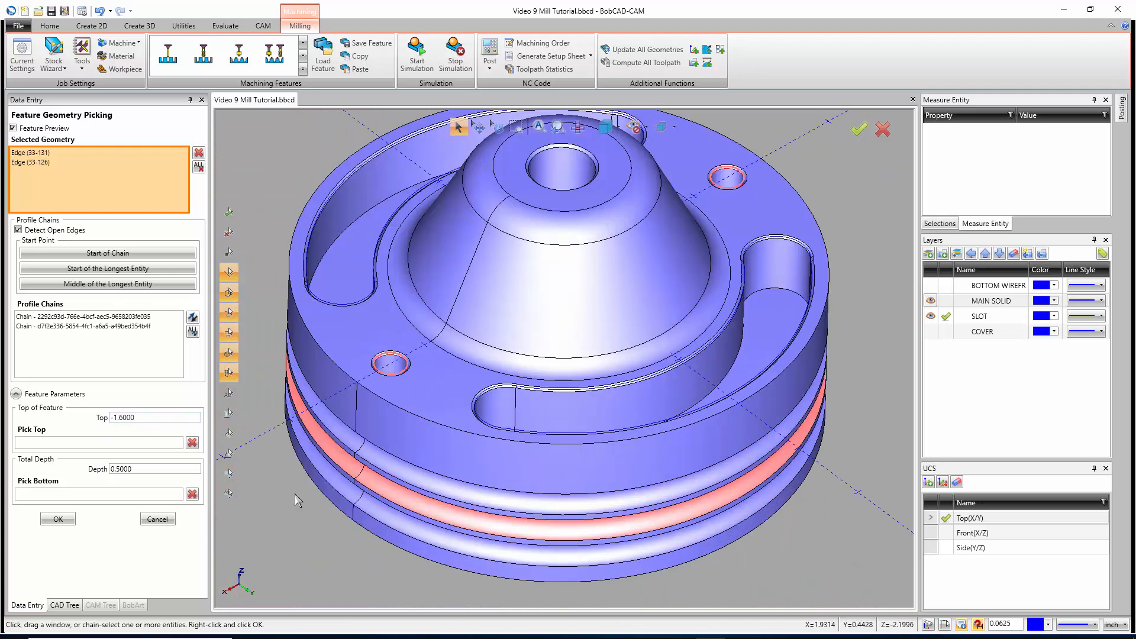
scroll(293, 497, down, 3)
click(58, 519)
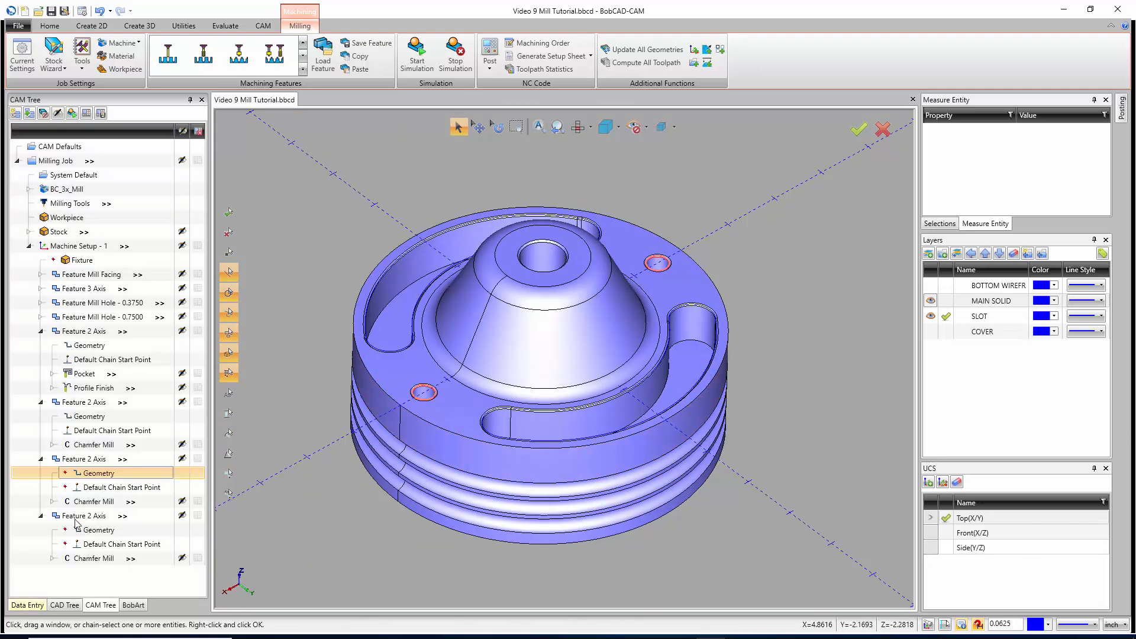
Step: Compute the small-hole chamfer feature's toolpath and inspect it closely at the near hole
click(92, 461)
right_click(93, 461)
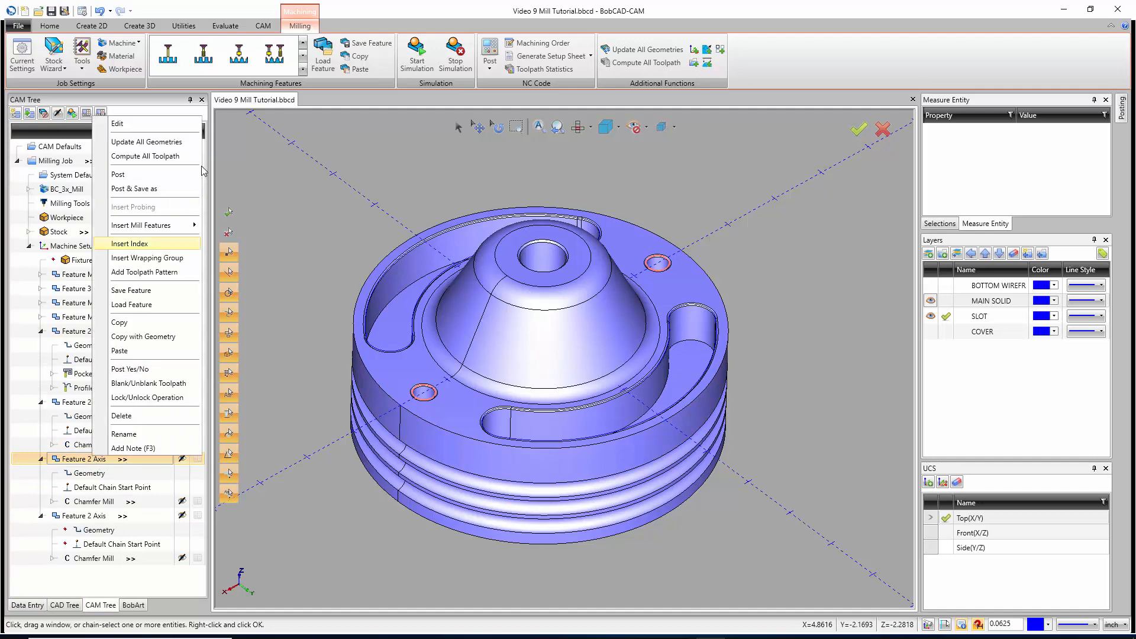
key(Escape)
scroll(429, 394, up, 2)
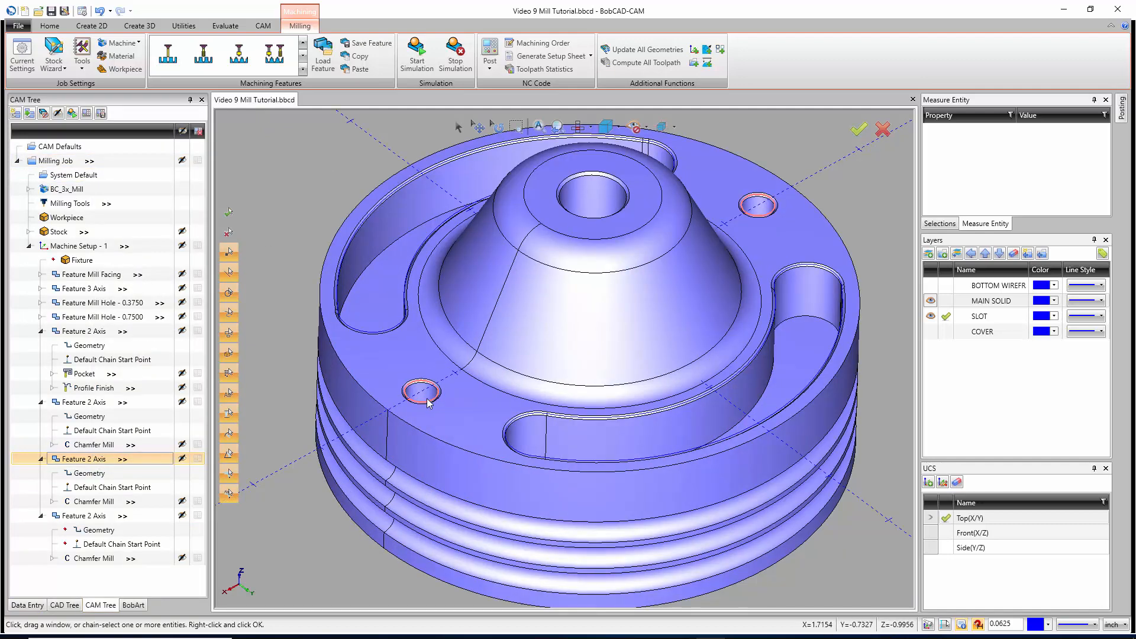
click(99, 502)
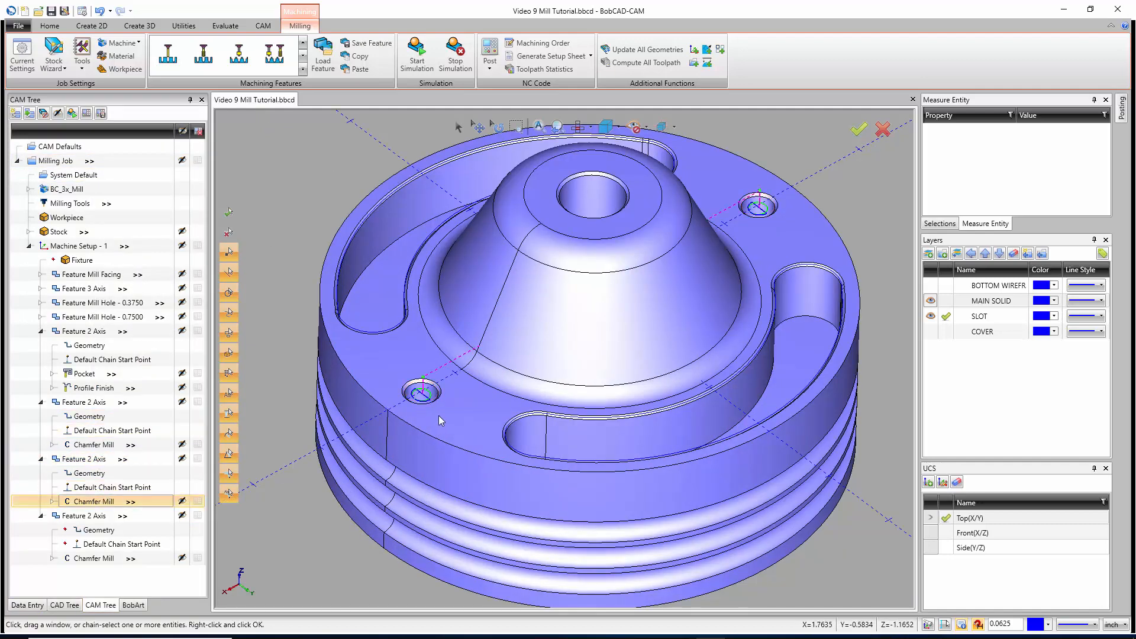
scroll(406, 393, up, 5)
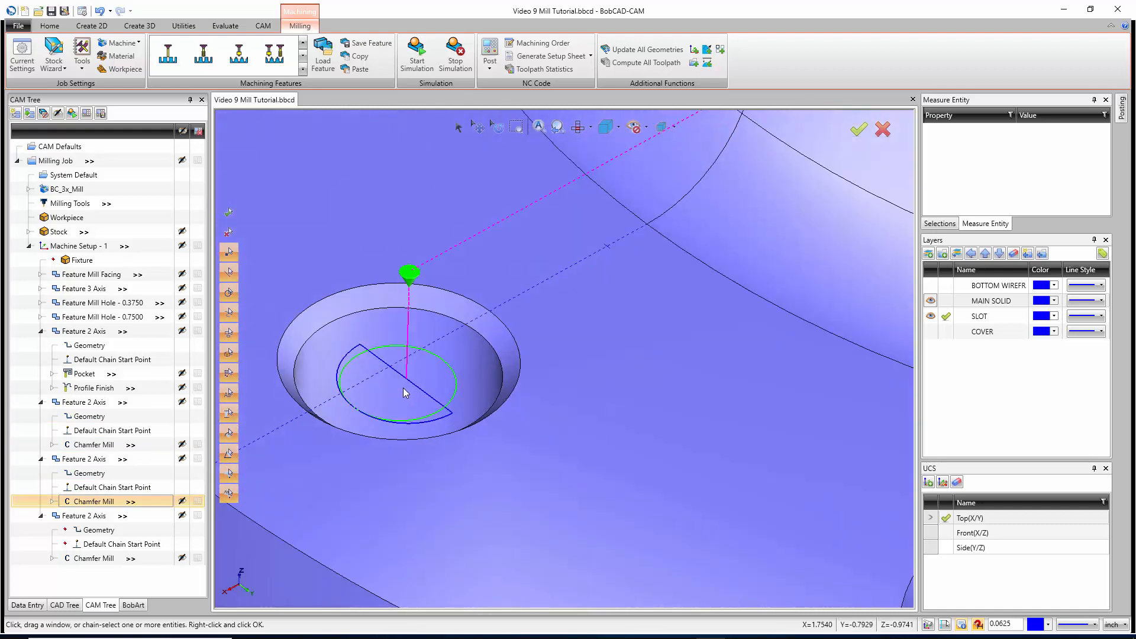
Step: Halve the small-hole chamfer's circular lead-in length (0.1250/2) and arc radius, recompute the feature, and display its toolpath
click(88, 459)
right_click(88, 459)
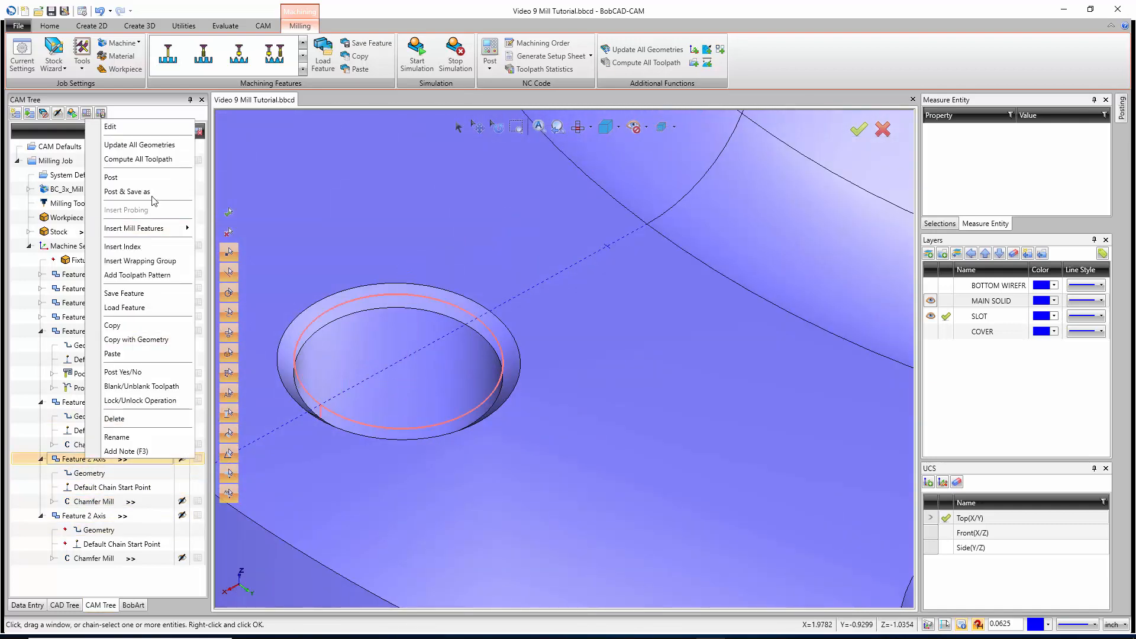
click(142, 127)
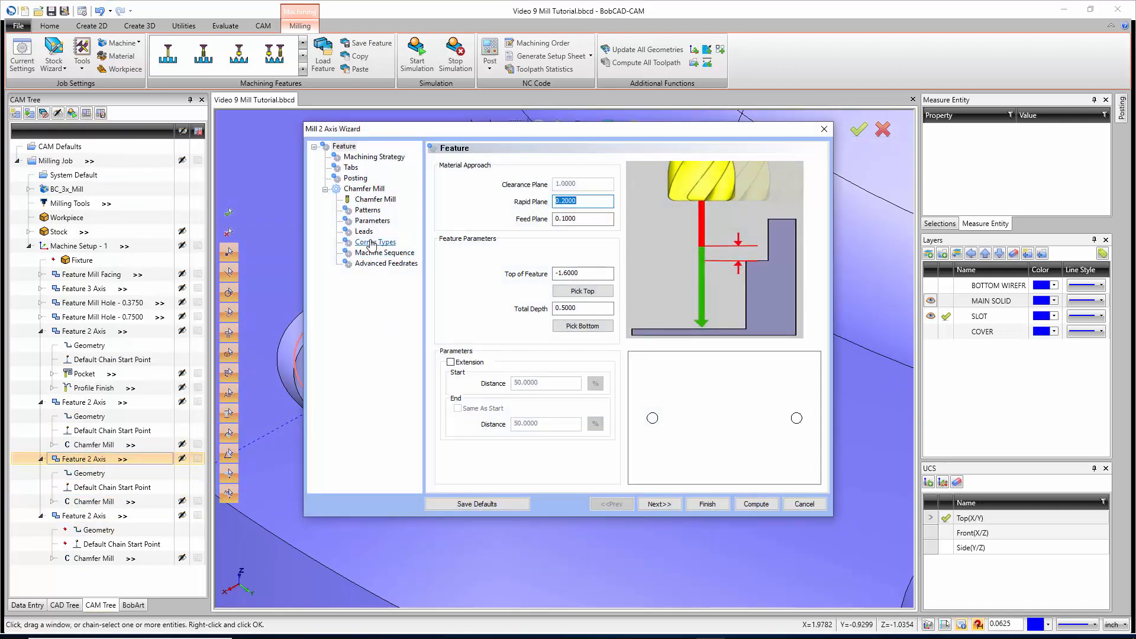
click(363, 231)
click(615, 418)
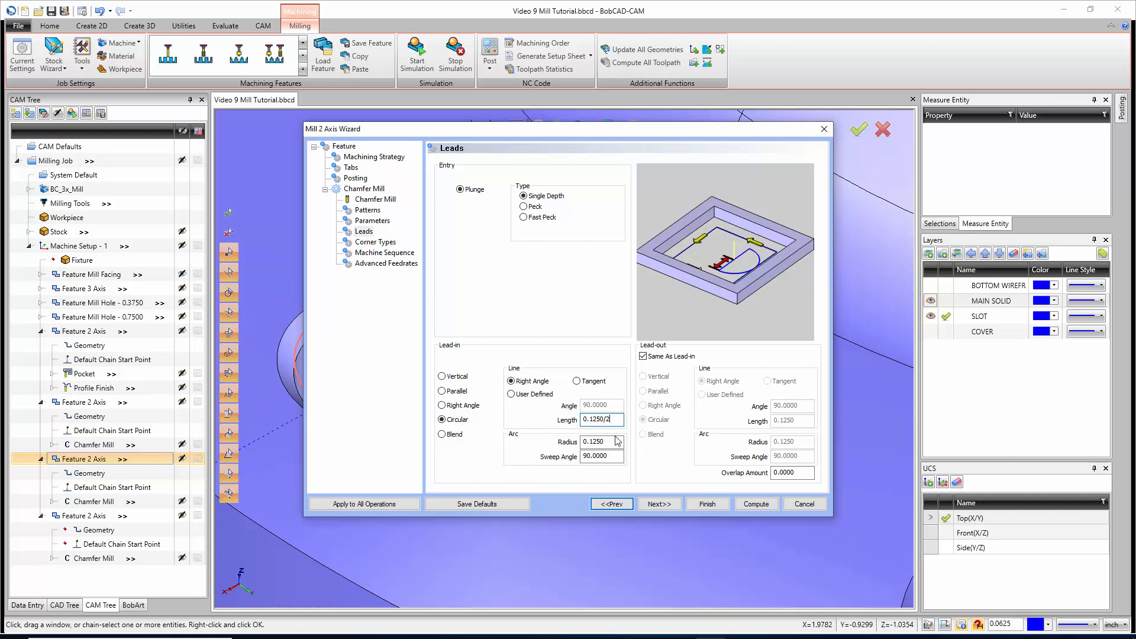
click(615, 440)
click(756, 505)
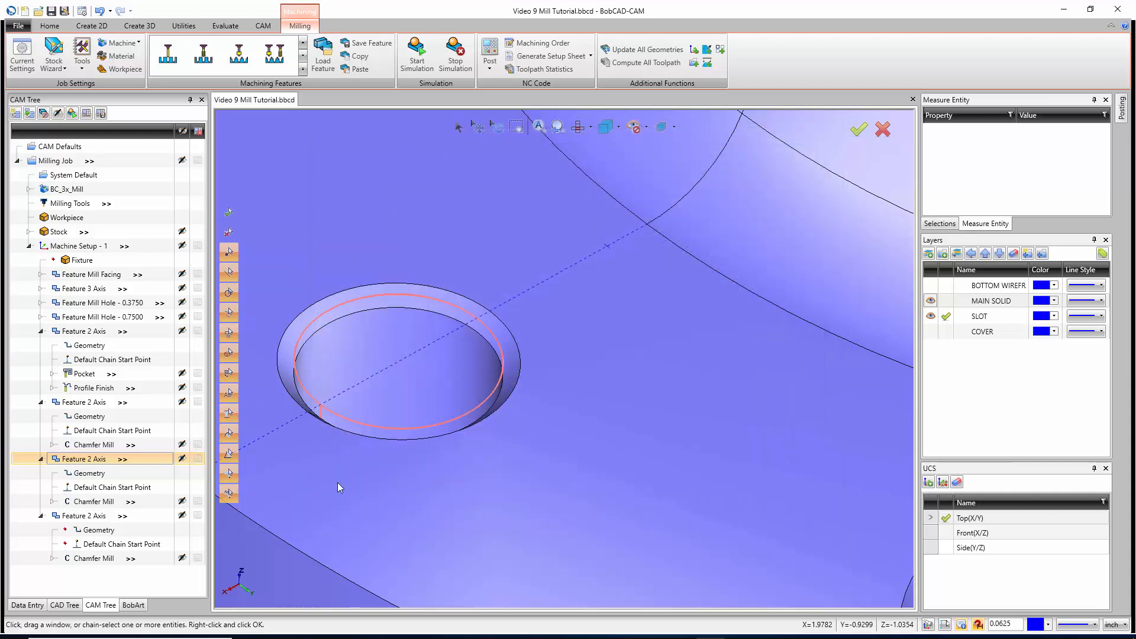
click(91, 501)
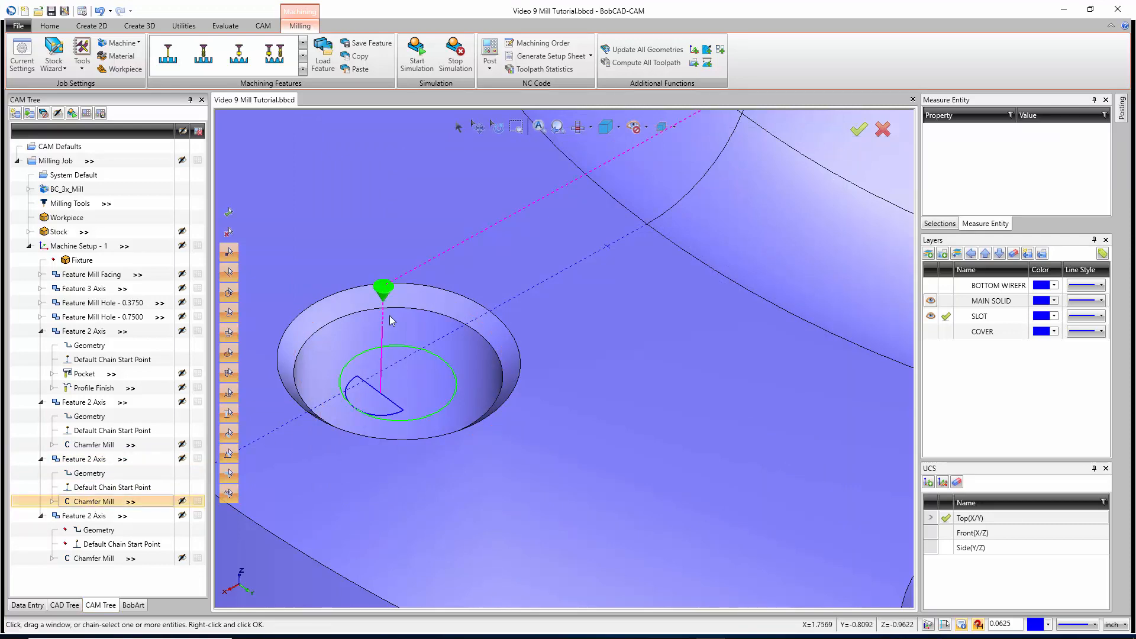
Step: Raise the small-hole chamfer feature's rapid plane by at least 1 inch, recompute the feature, and display its toolpath
scroll(391, 338, up, 3)
scroll(379, 326, down, 5)
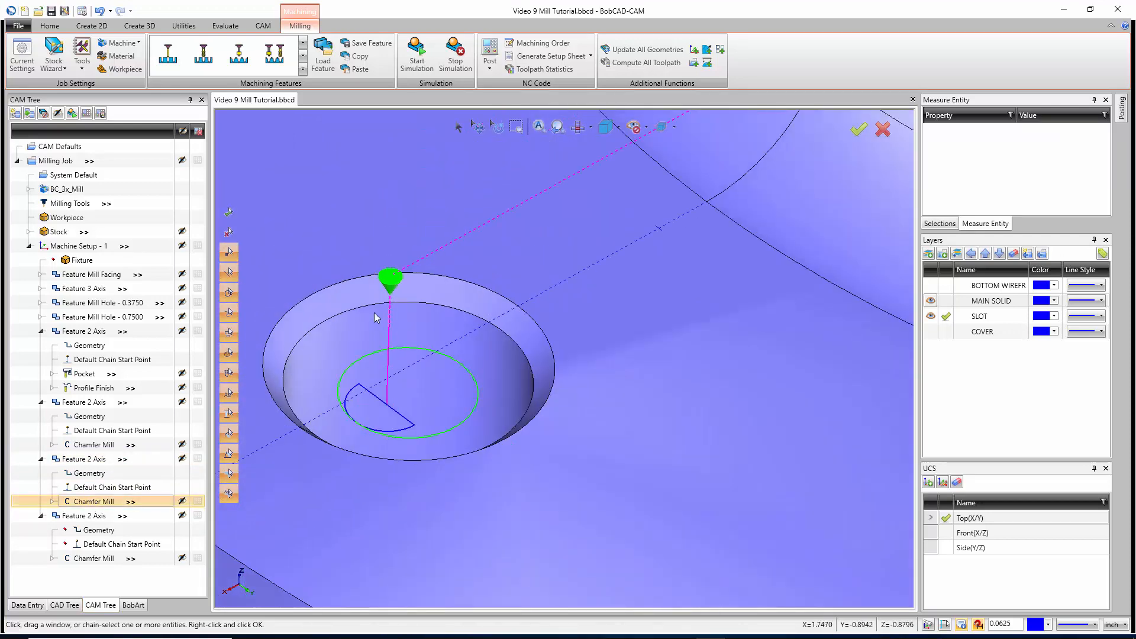
scroll(393, 306, down, 5)
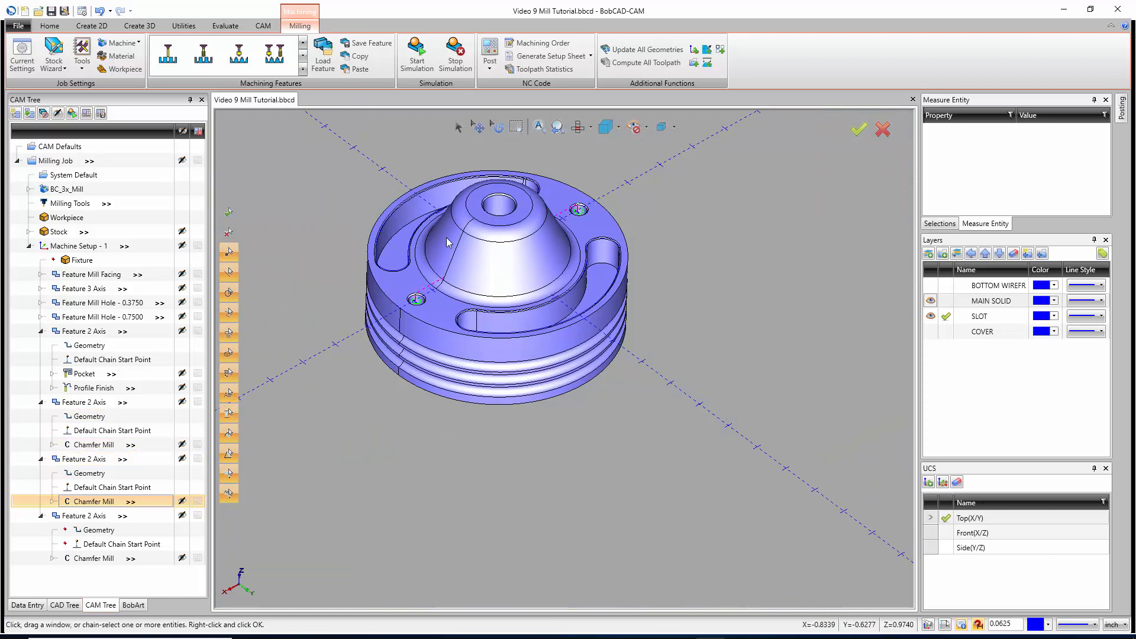
right_click(80, 457)
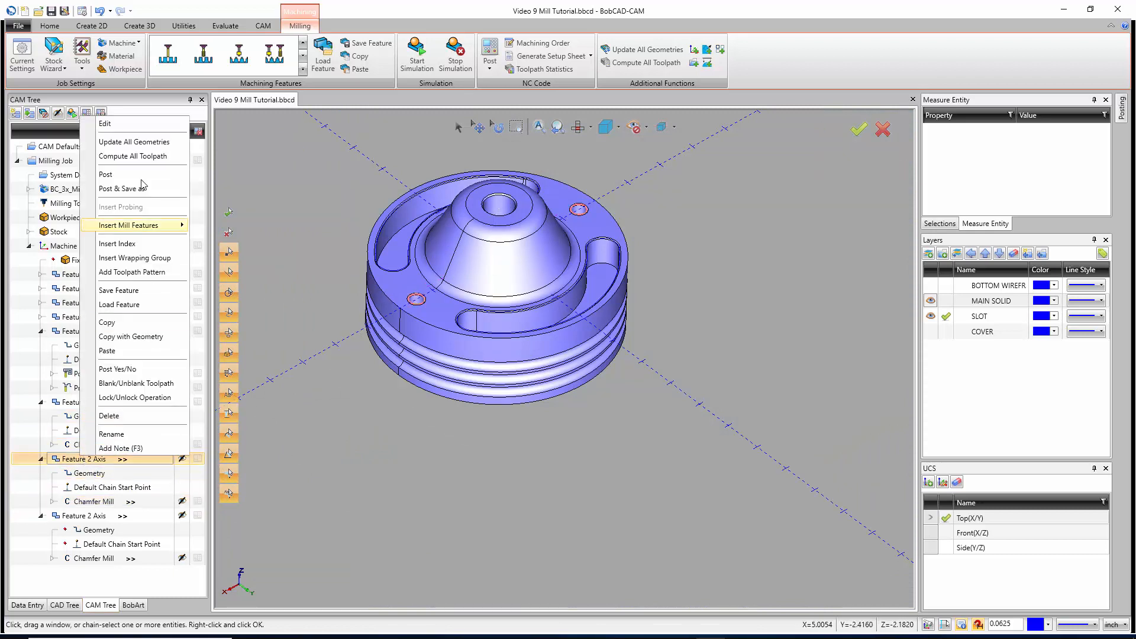
click(146, 127)
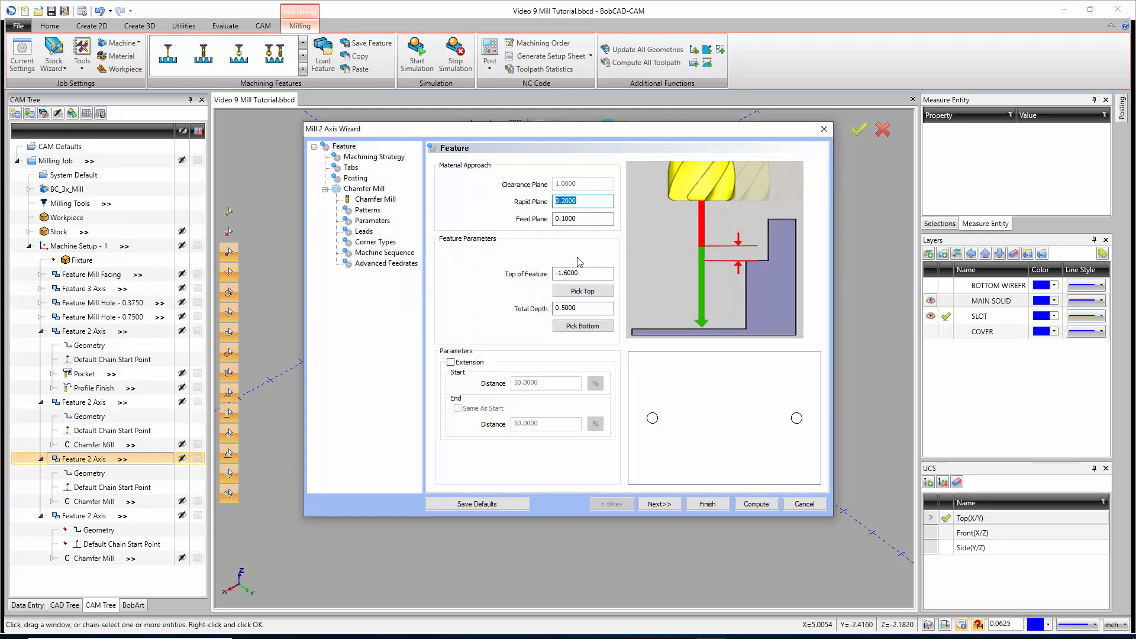
click(589, 271)
drag(589, 272, 534, 272)
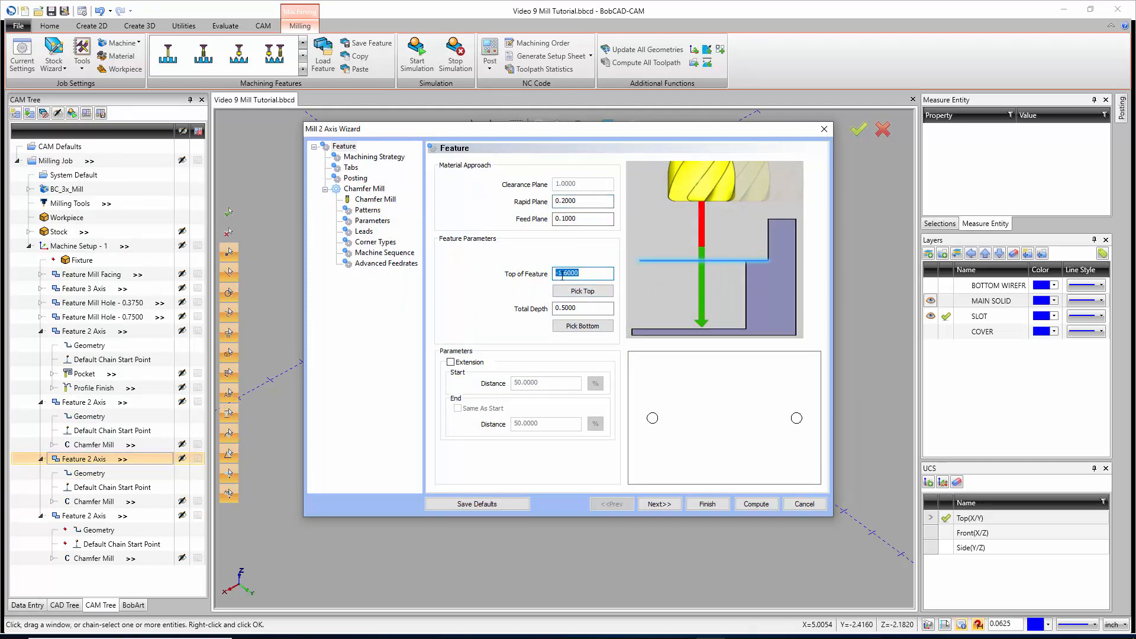
click(584, 223)
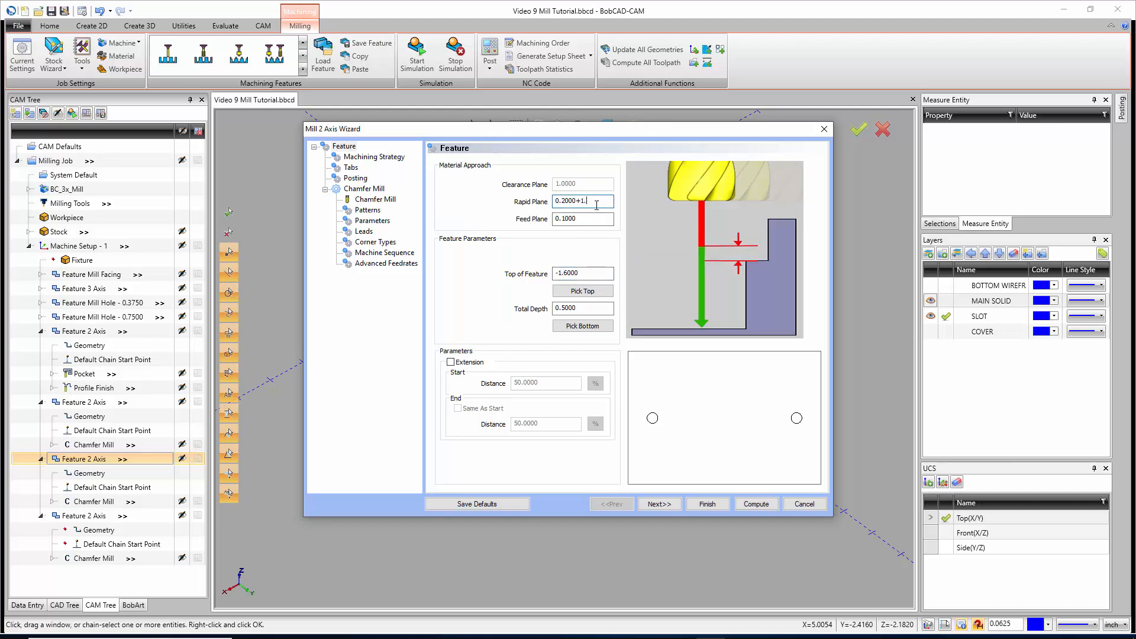
click(594, 223)
click(757, 504)
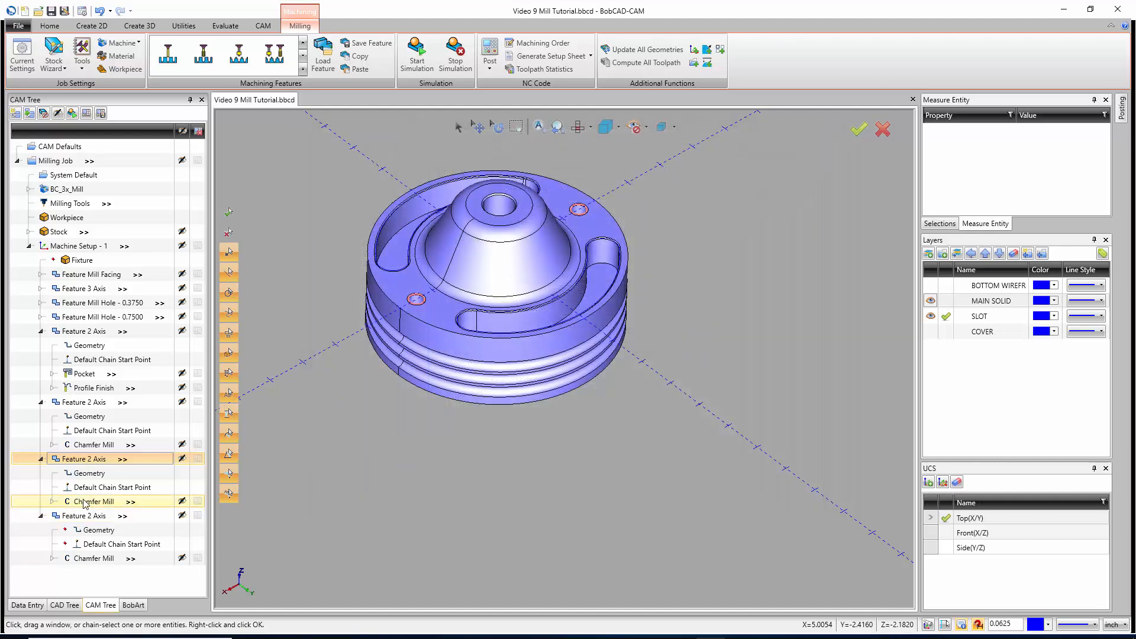
click(84, 504)
scroll(431, 303, up, 1)
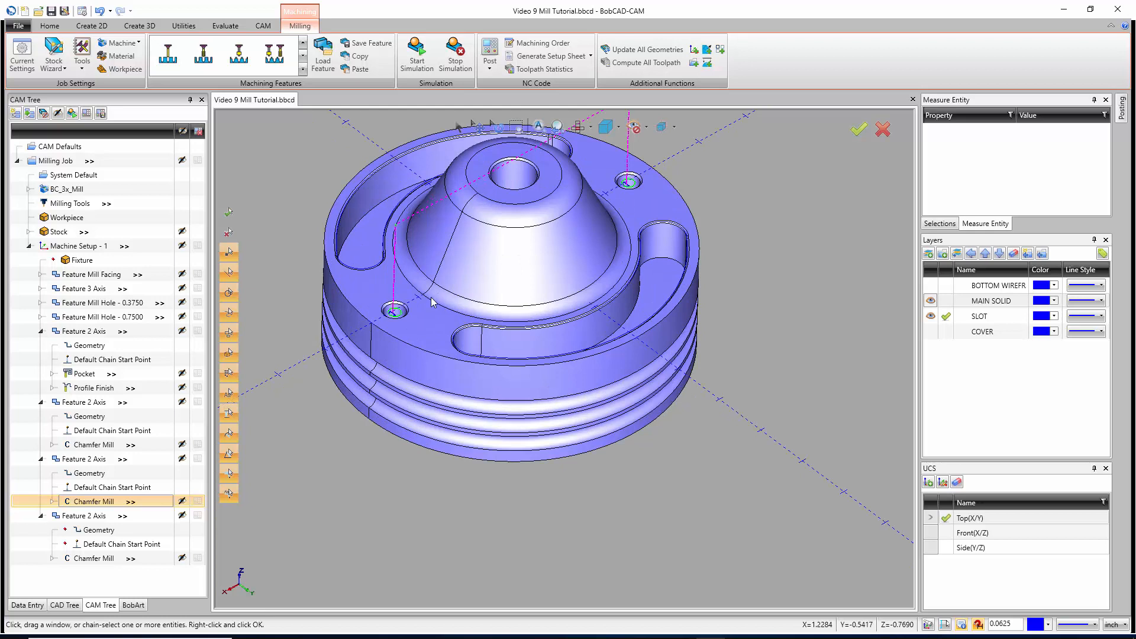
Step: Assign the central bore's edge as the last chamfer feature's geometry and pick its top of feature at the bore's top, giving -0.1000
click(103, 532)
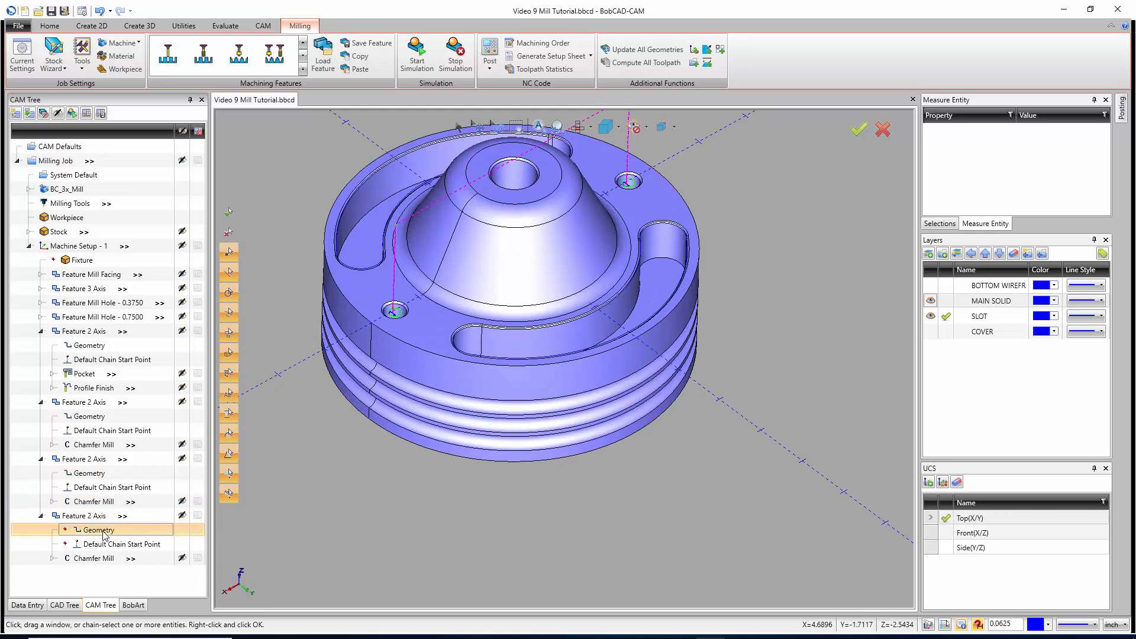
right_click(103, 533)
click(89, 539)
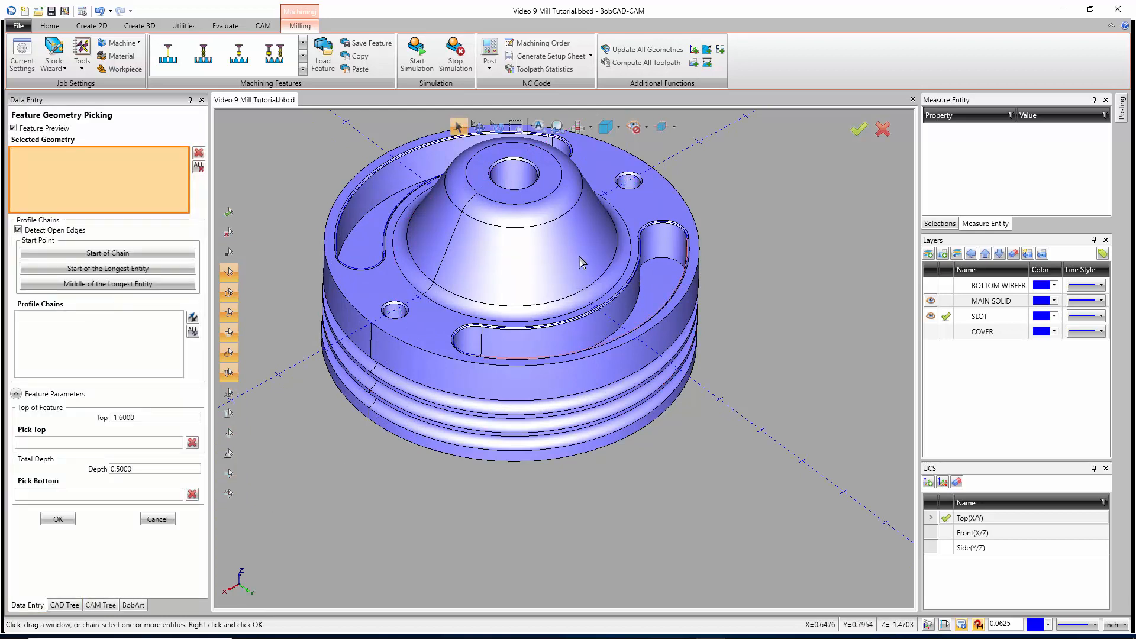
click(531, 171)
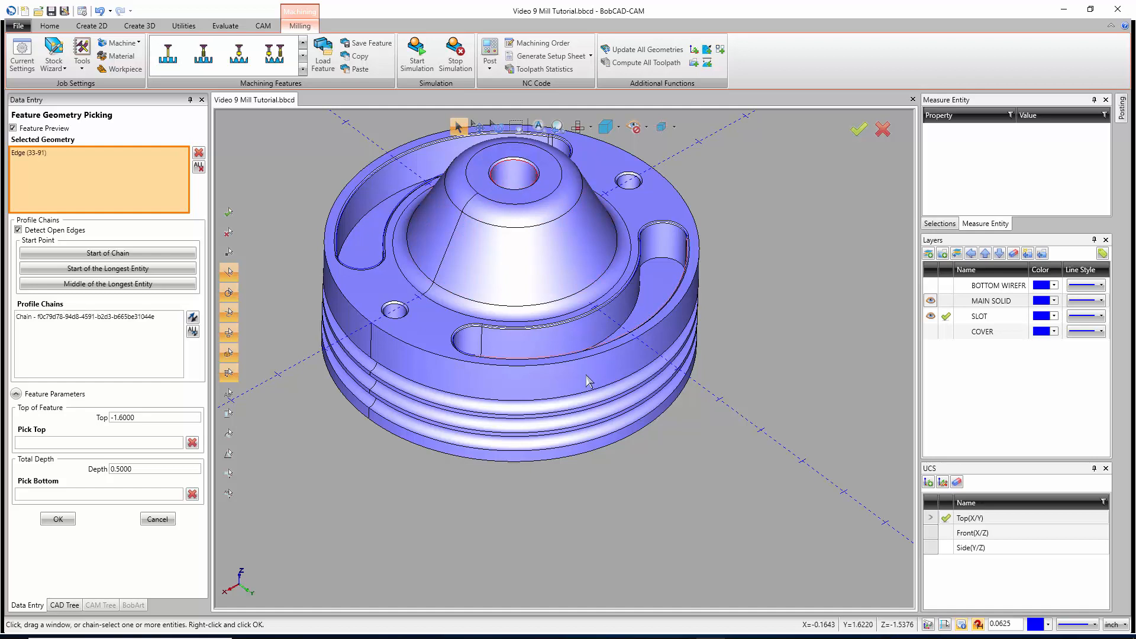
click(124, 444)
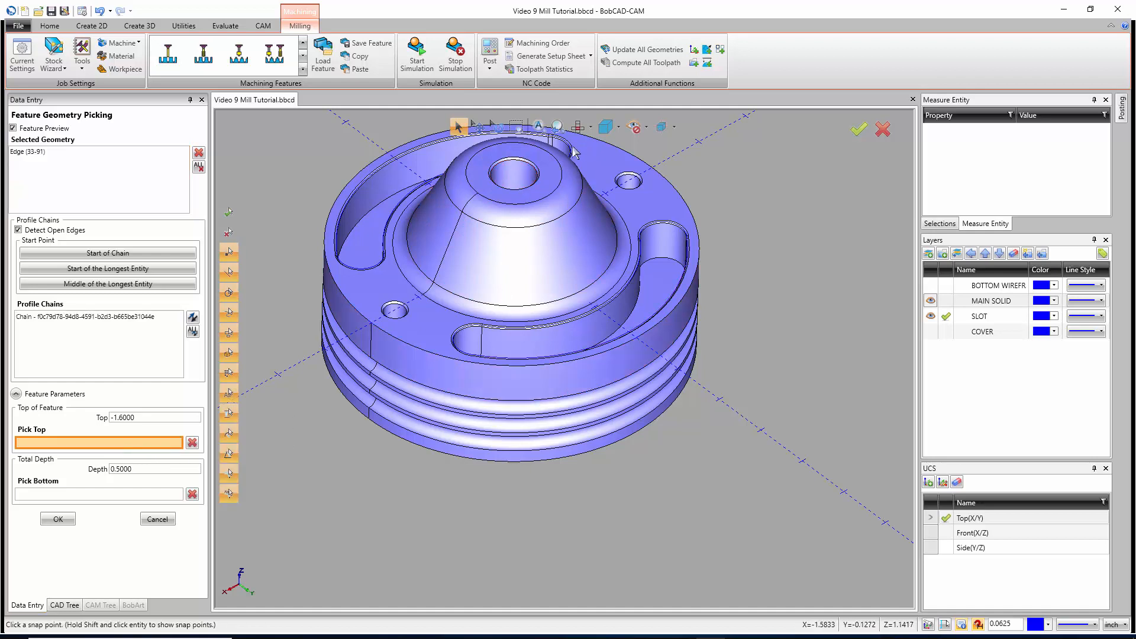
click(550, 155)
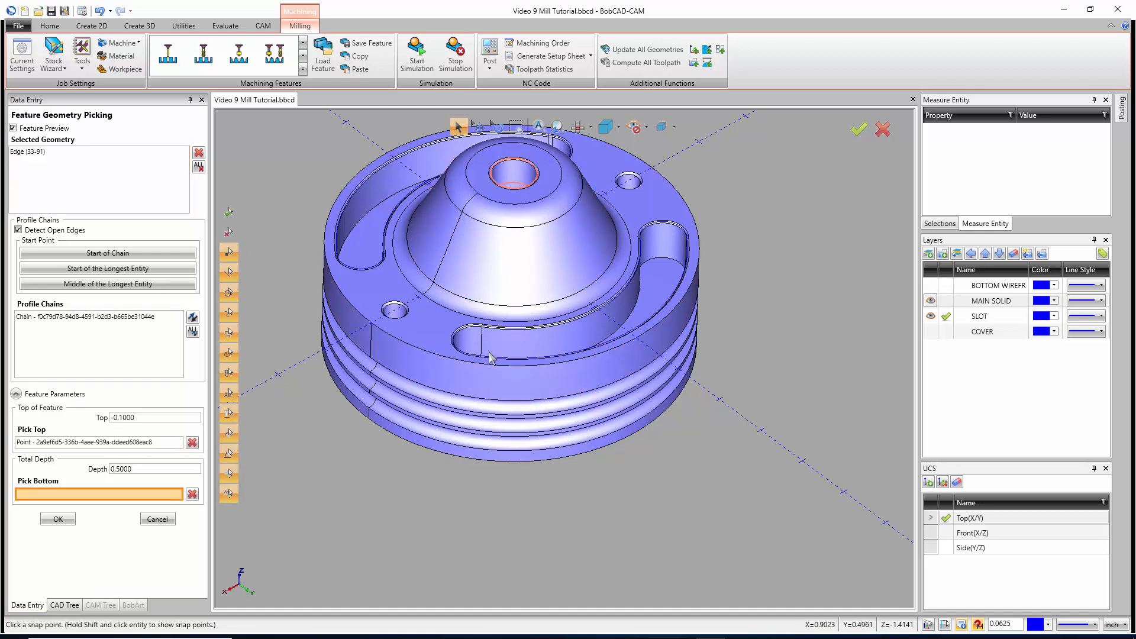
click(58, 519)
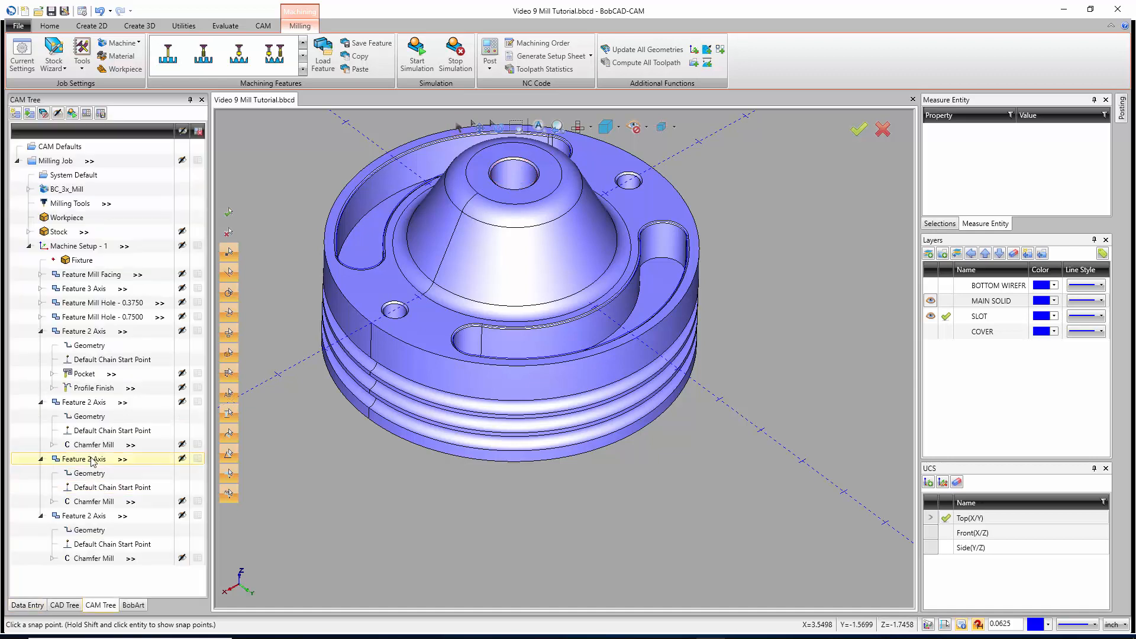
Step: Compute the central bore chamfer feature's toolpath and display it on the part for inspection
right_click(84, 516)
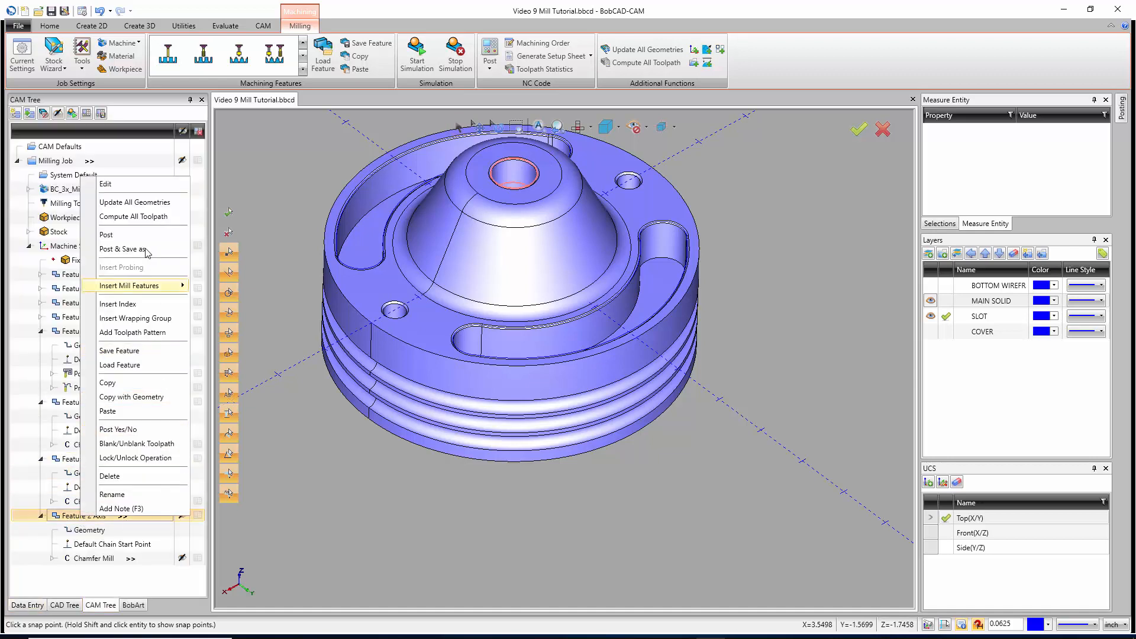
click(134, 216)
click(91, 558)
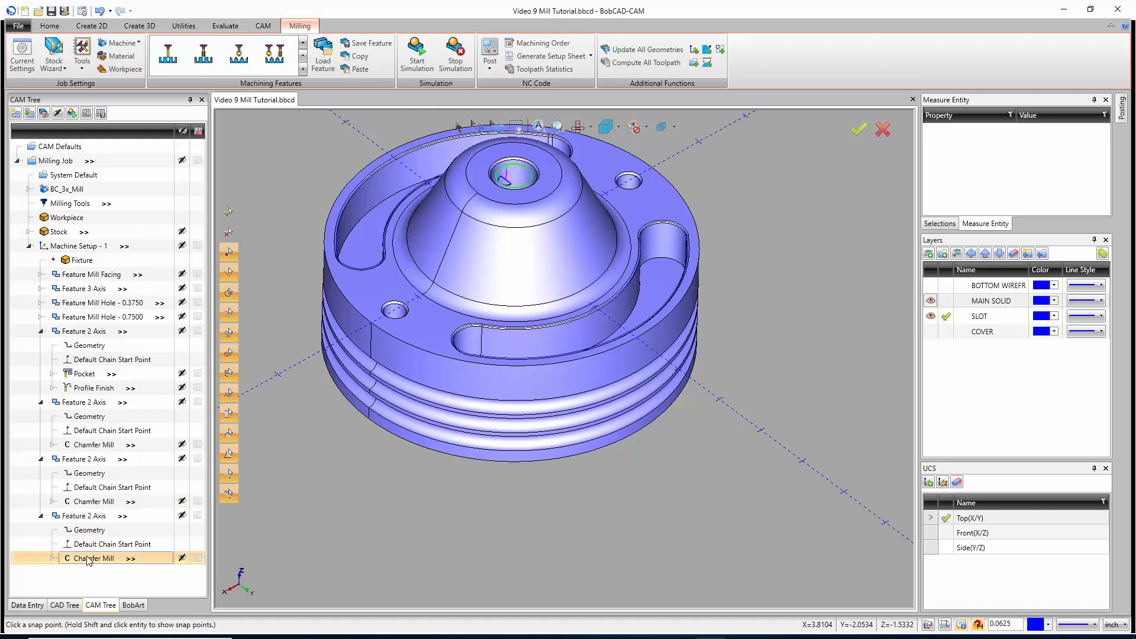
scroll(494, 190, up, 5)
scroll(495, 190, down, 8)
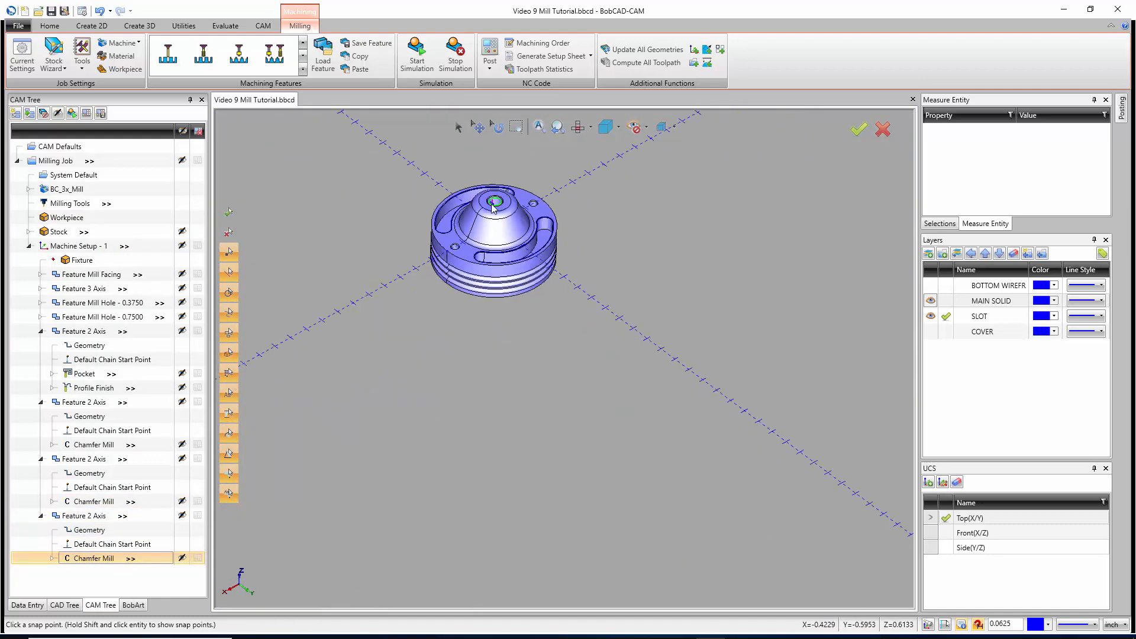
scroll(453, 179, up, 4)
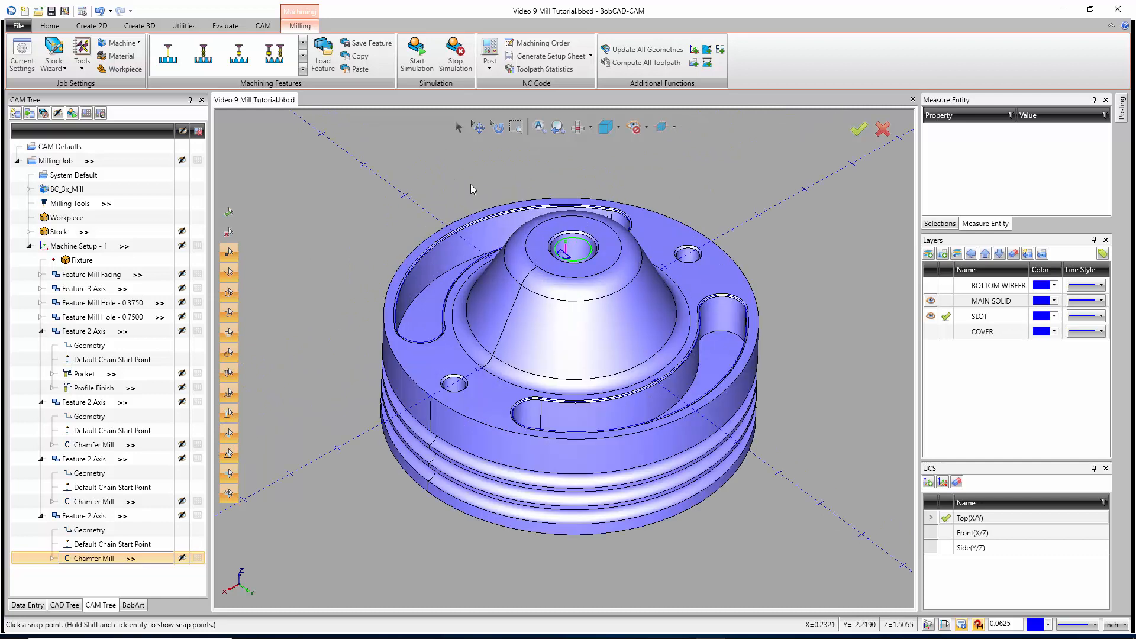